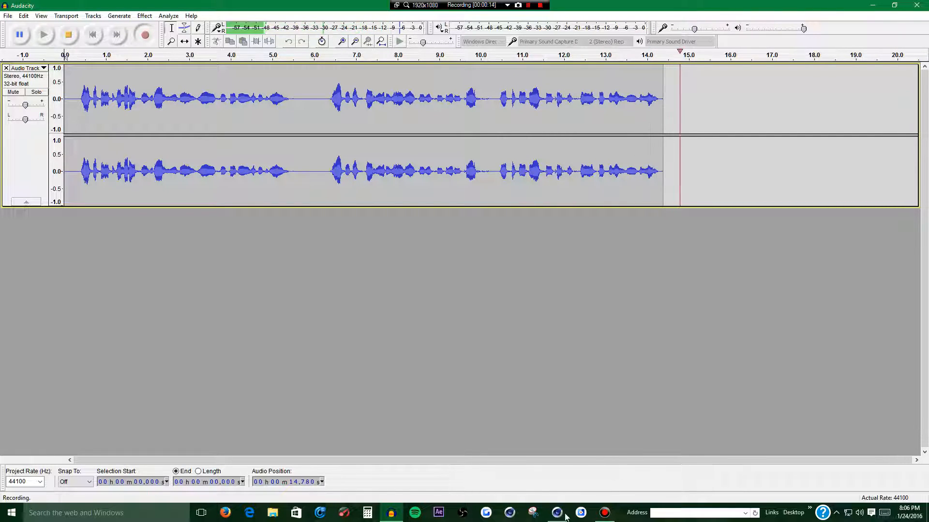
- Switch to Cinema 4D, disable Linear Workflow in the project settings and set the default object color to 80% Gray
mouse_move(562, 514)
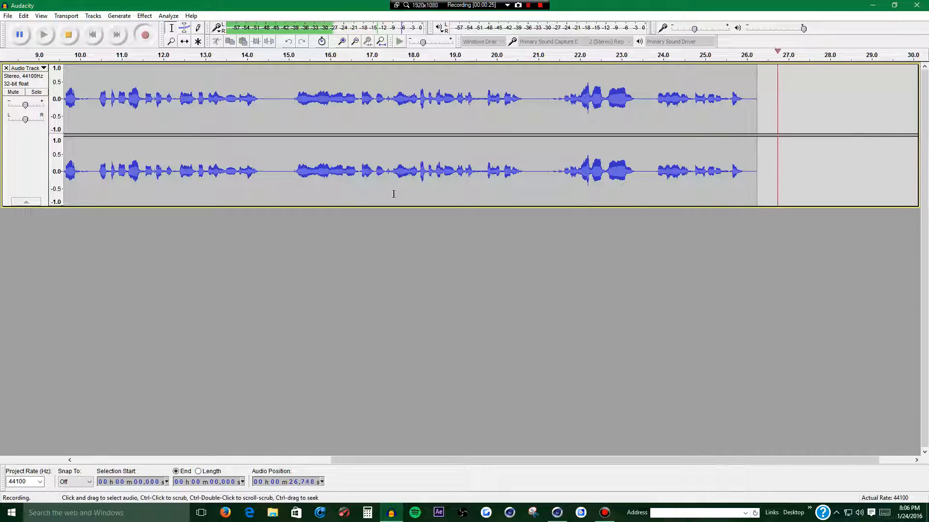
click(557, 512)
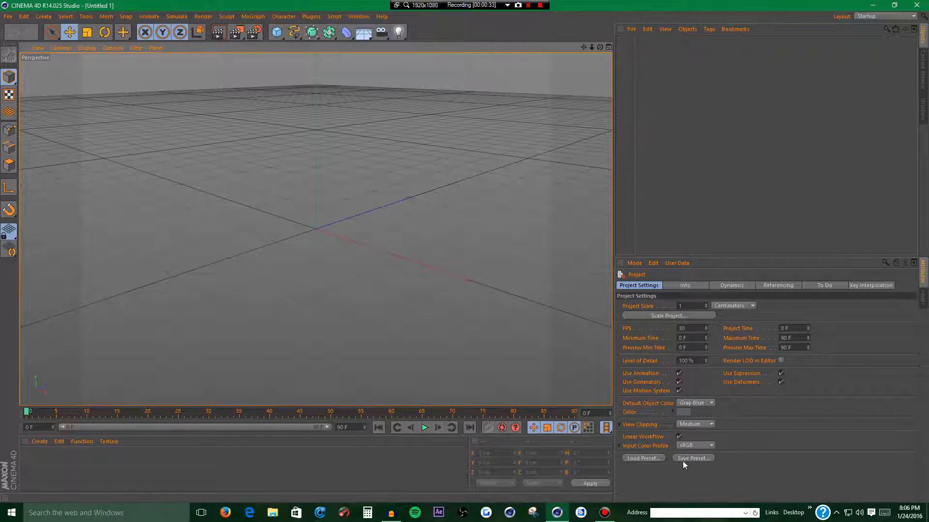
click(679, 437)
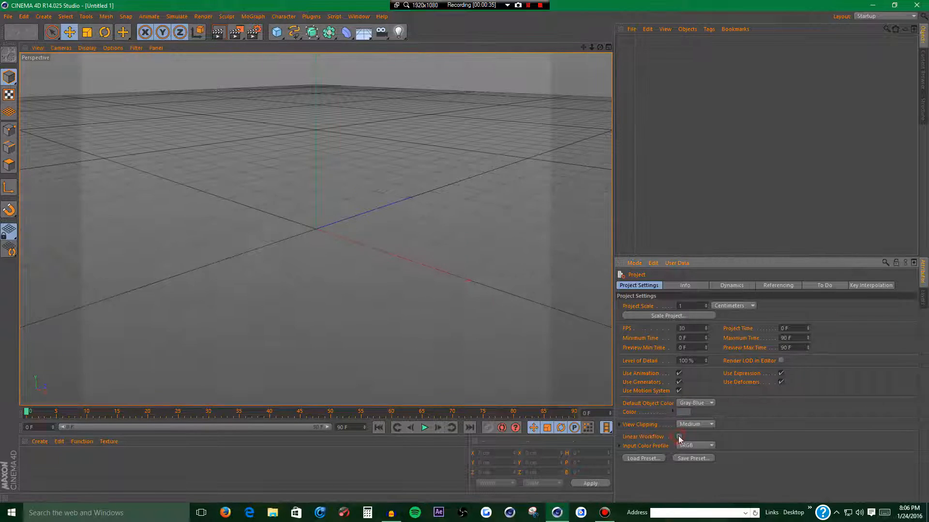
click(692, 403)
click(690, 414)
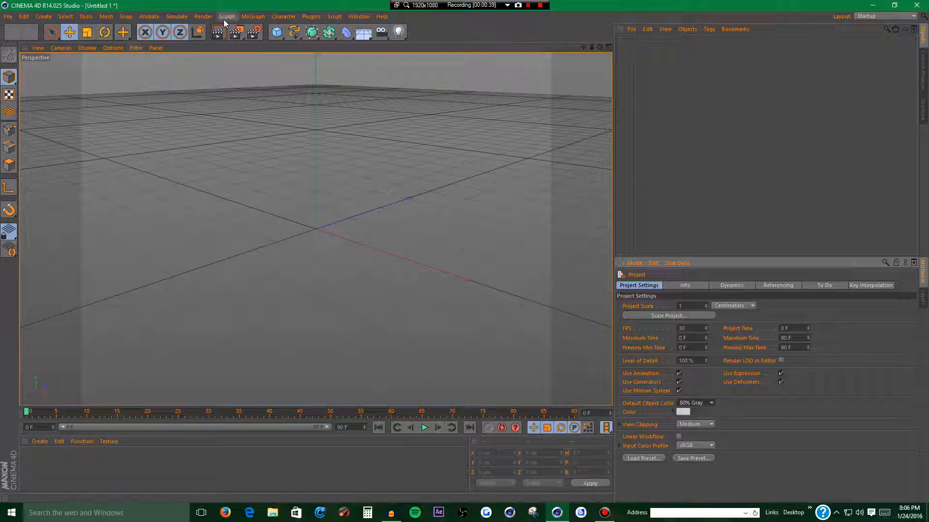
- Set the render output size to 1920 x 1080 pixels
click(257, 32)
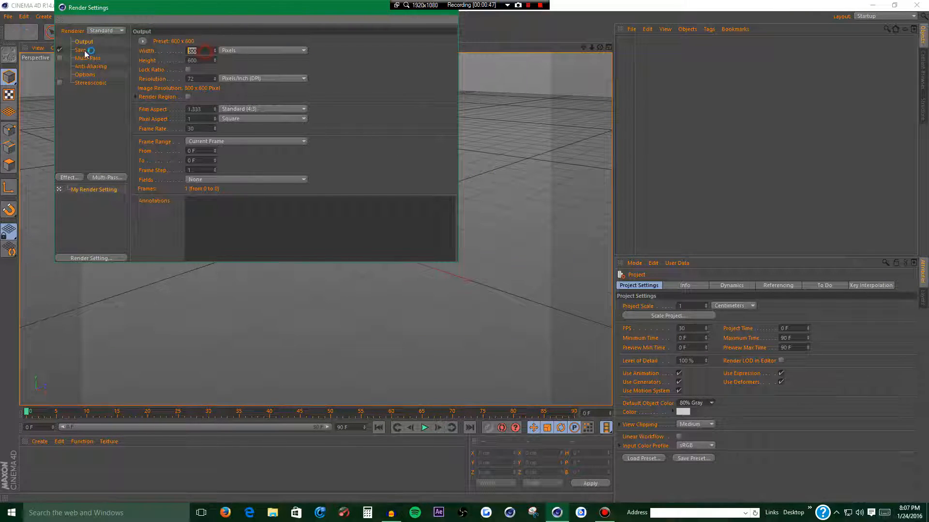
text(1920)
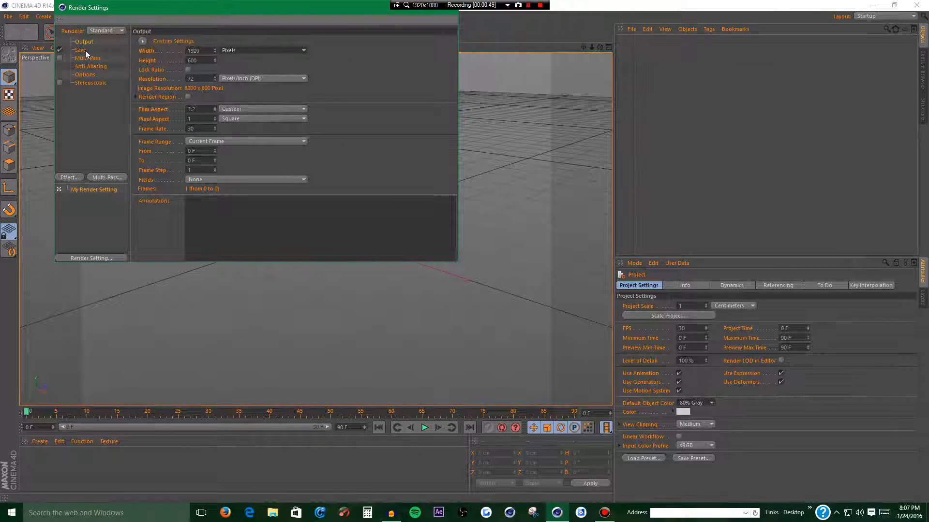
key(Tab)
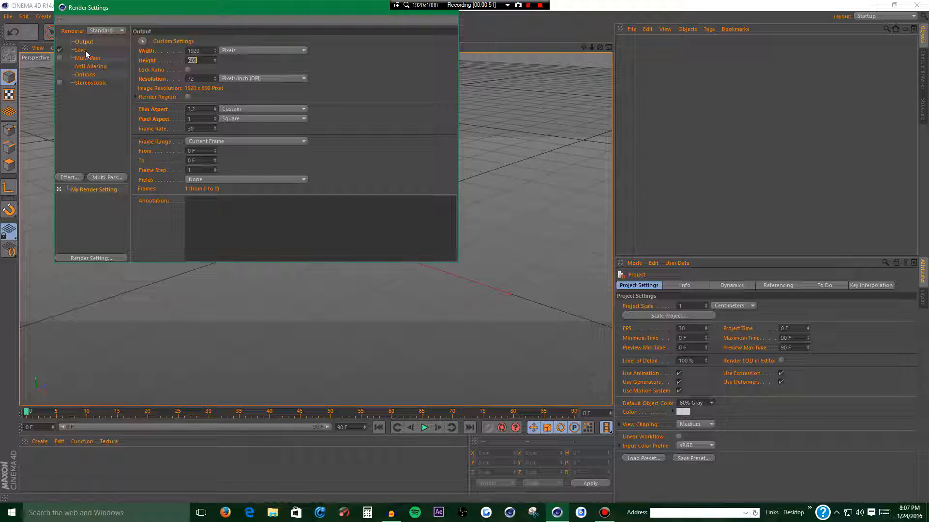
text(1080)
key(Return)
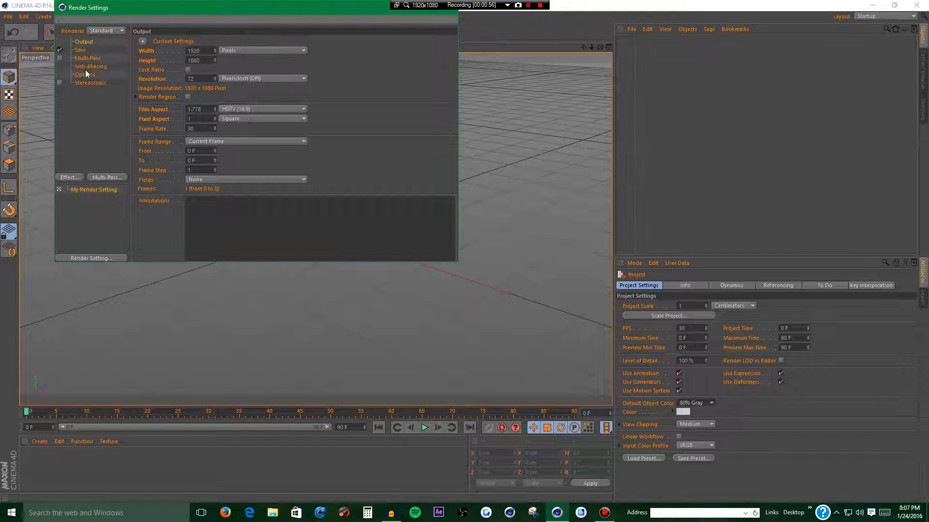
- Set the render anti-aliasing to Best with a maximum level of 2x2
click(85, 74)
click(91, 66)
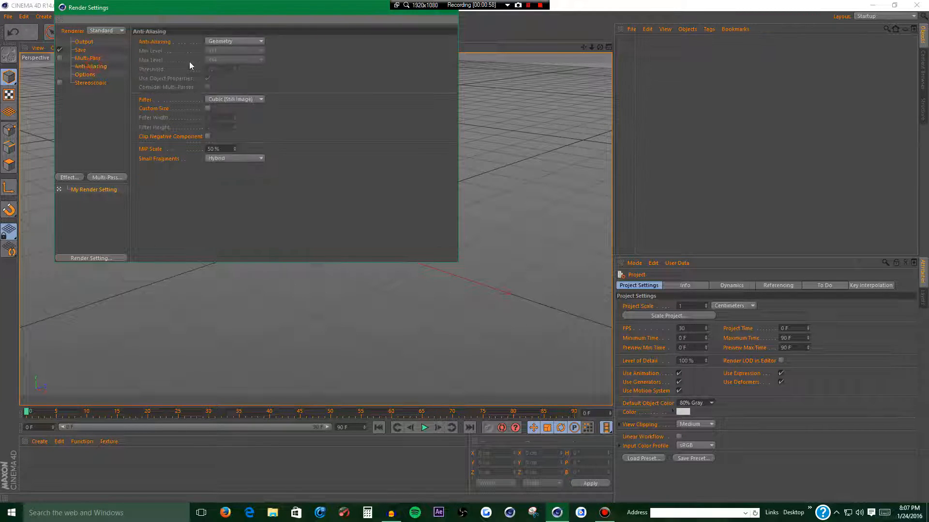
click(242, 42)
click(220, 71)
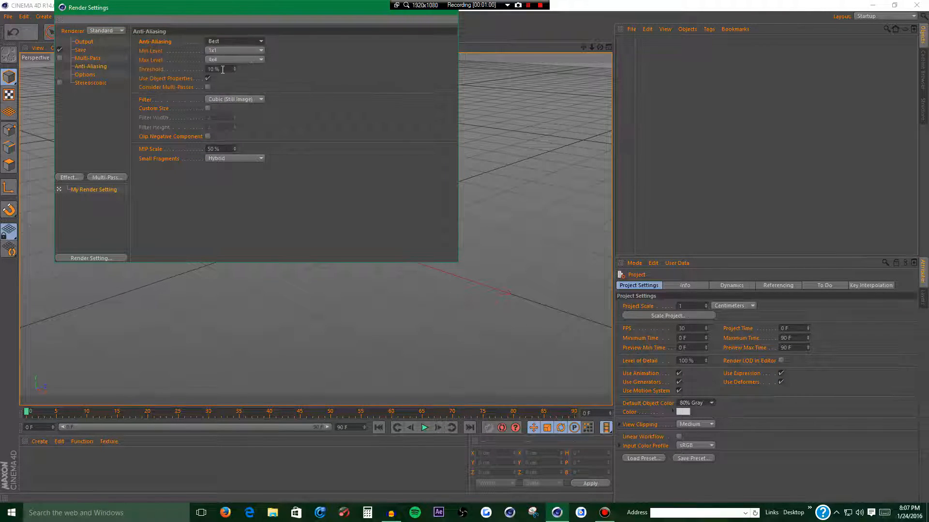
click(237, 58)
click(224, 74)
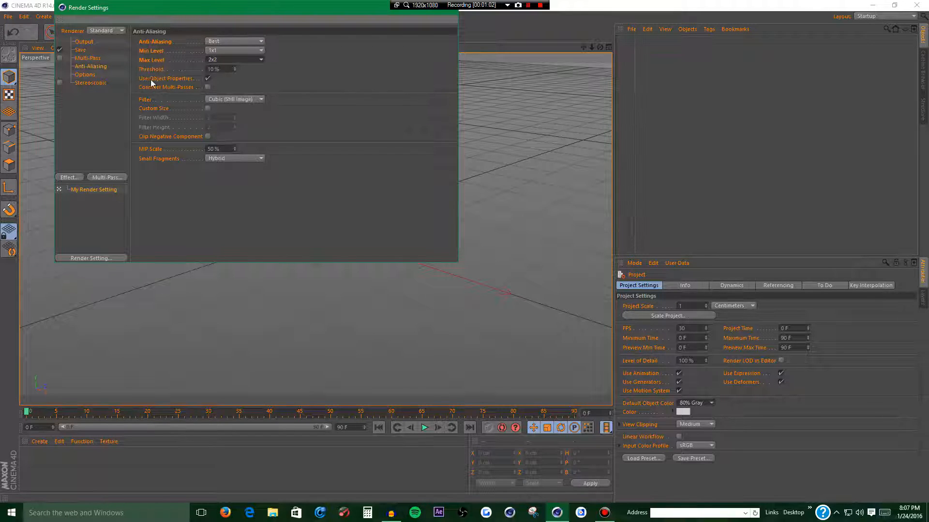
click(213, 60)
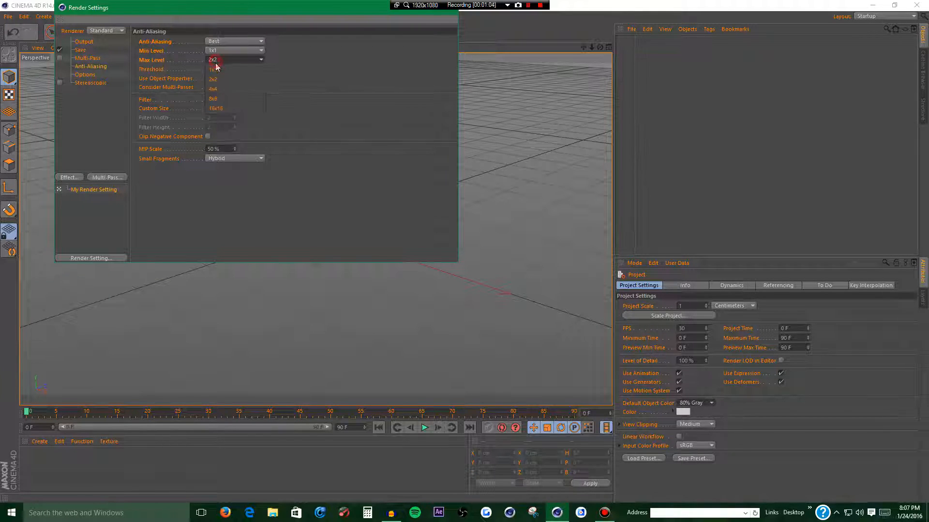
click(375, 96)
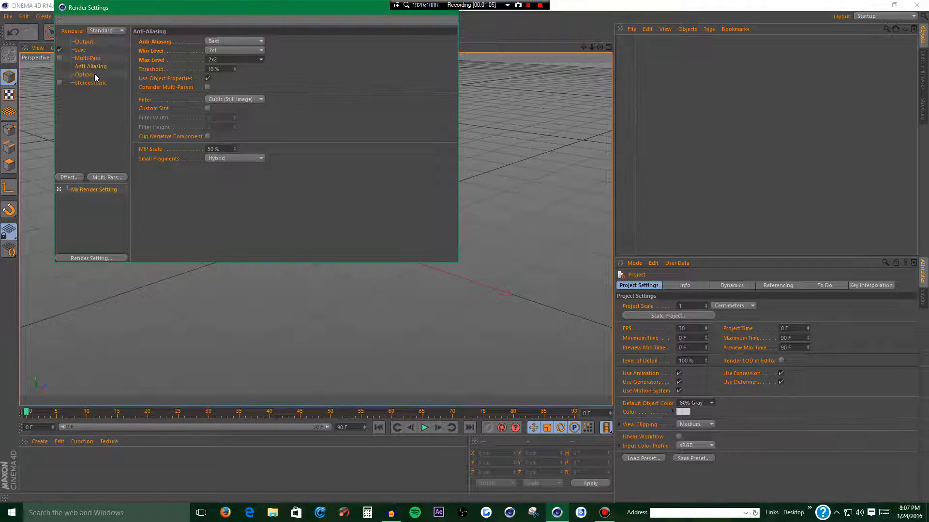
- Set the render options to ray depth 6, reflection depth 2 and shadow depth 6
click(85, 75)
click(290, 51)
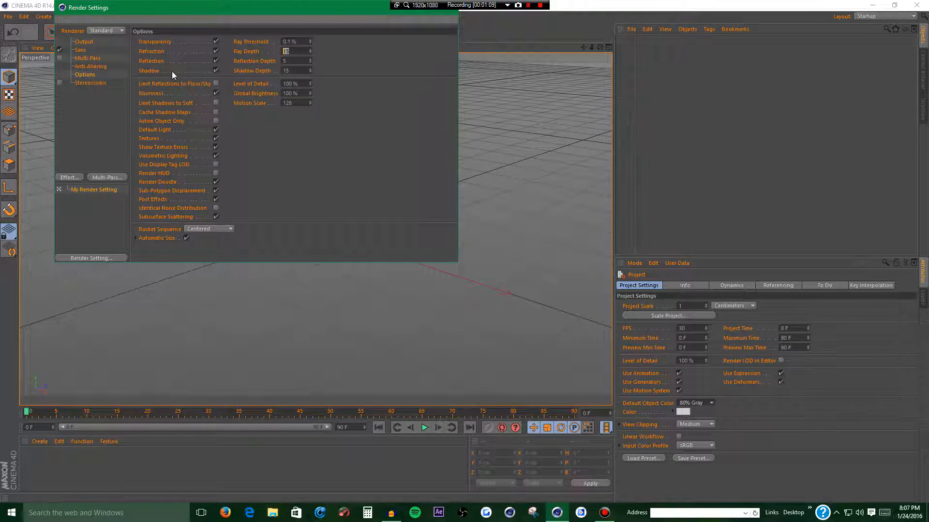
text(6)
key(Tab)
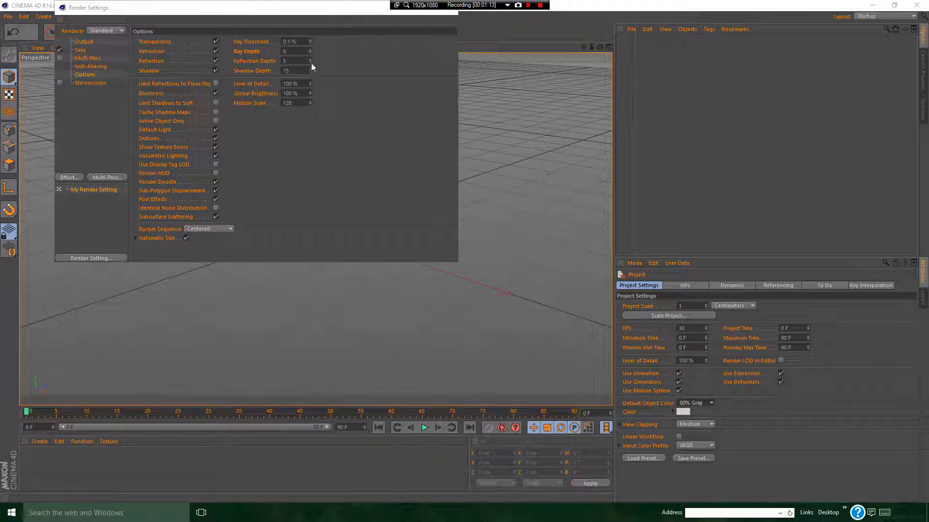
click(296, 61)
text(2)
key(Tab)
text(6)
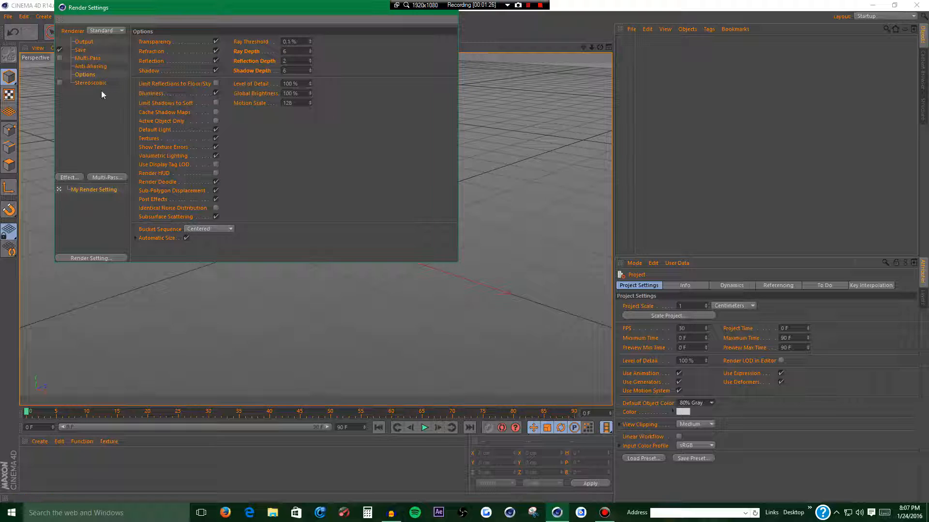
- Add a Sharpen Filter effect to the render settings with a strength of 15%
right_click(88, 110)
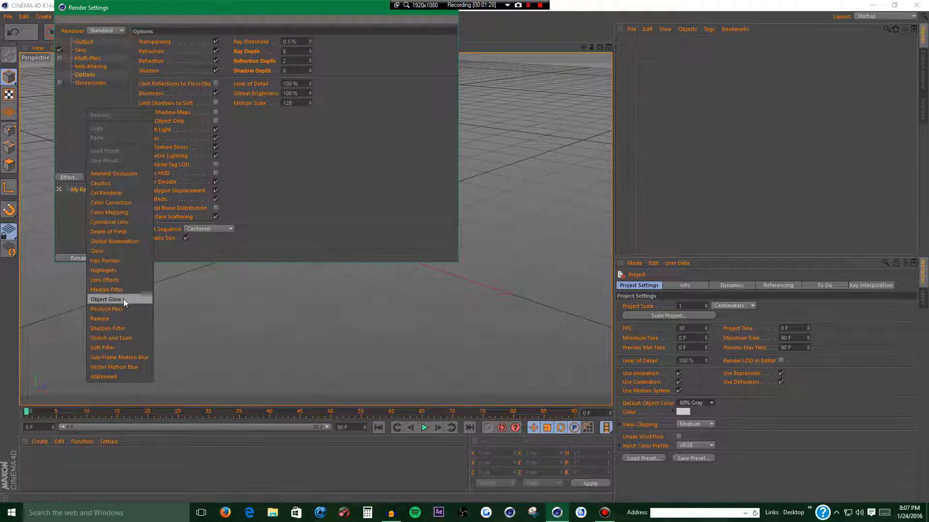
click(114, 329)
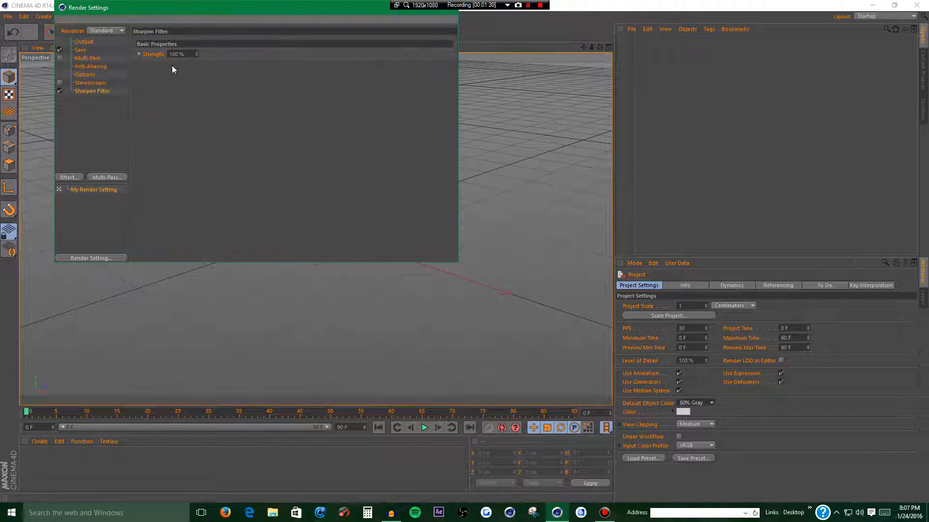
click(189, 54)
text(15)
- Add a Color Correction effect with saturation 15%, brightness 5%, contrast -12%, exposure 0.5 and gamma 1.35, and close the render settings
right_click(76, 143)
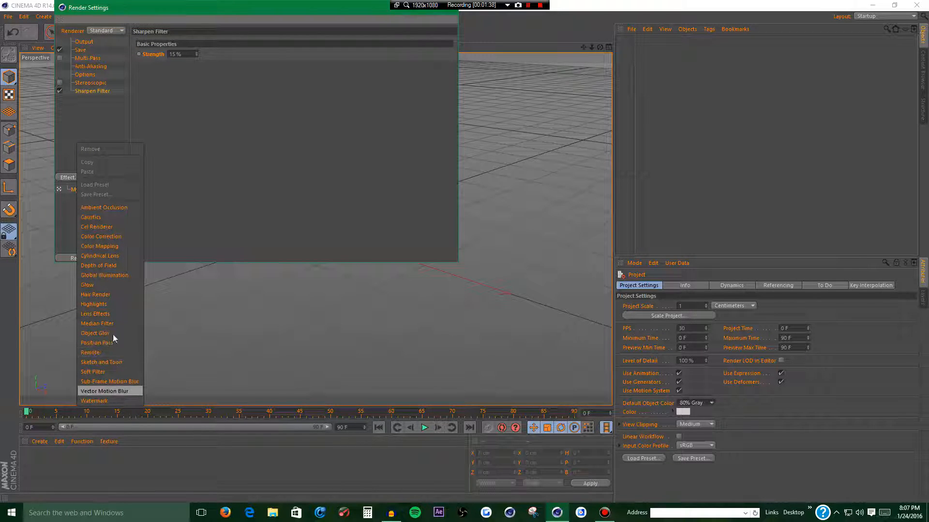
click(109, 236)
text(15)
key(Return)
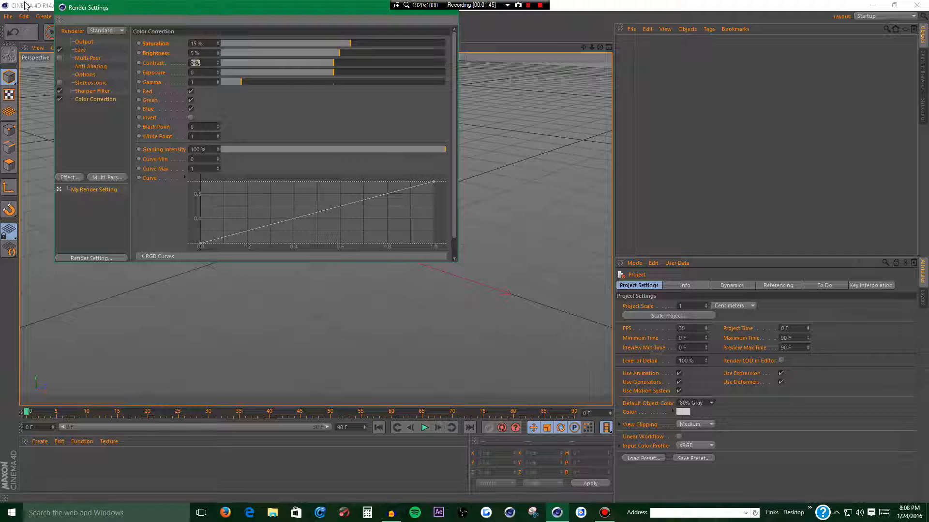
key(BackSpace)
text(-12)
key(Tab)
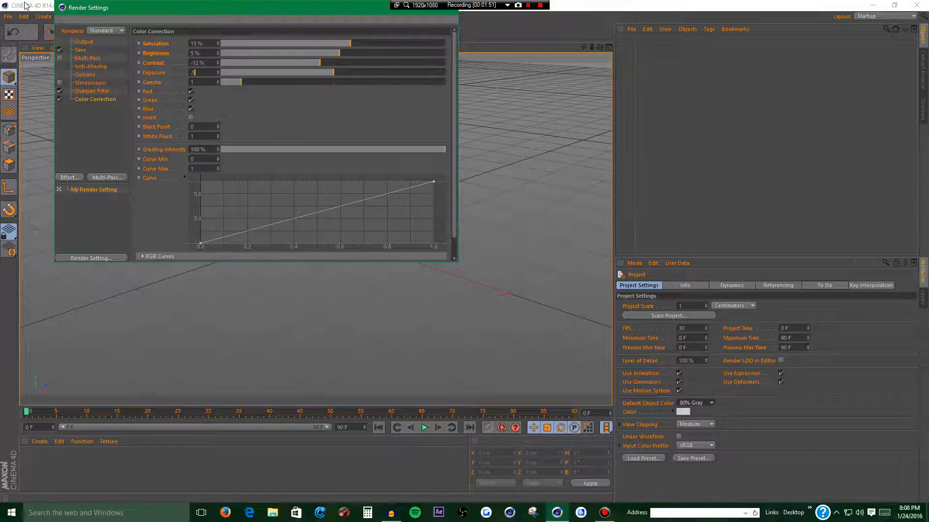
key(Tab)
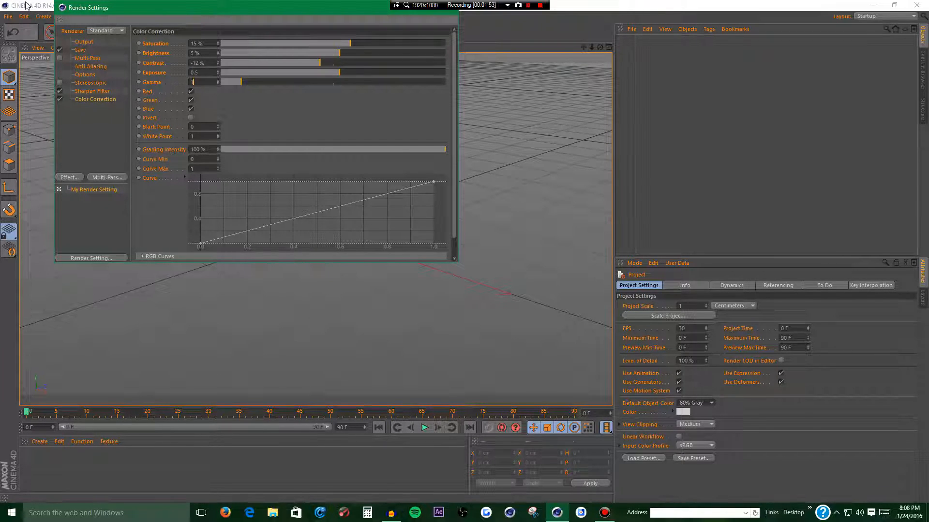
text(1.35)
key(Return)
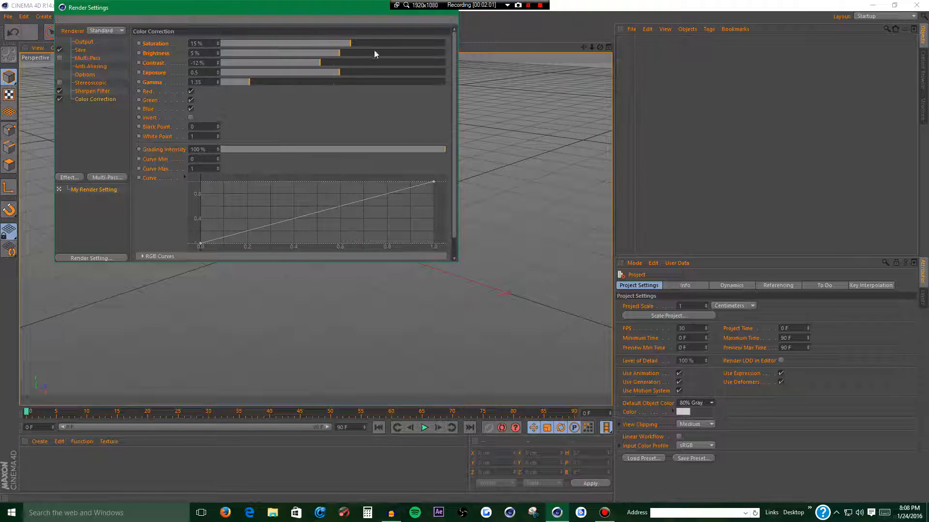
drag(349, 7, 344, 118)
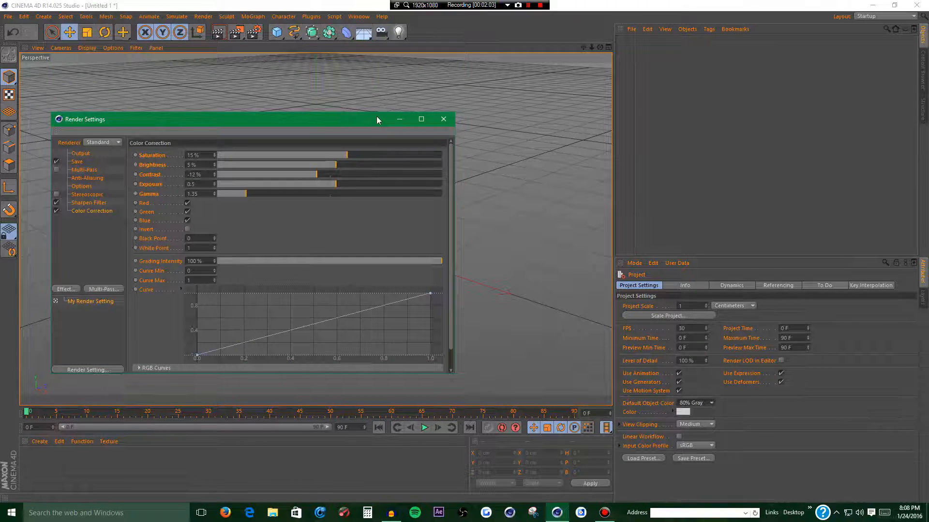
click(443, 119)
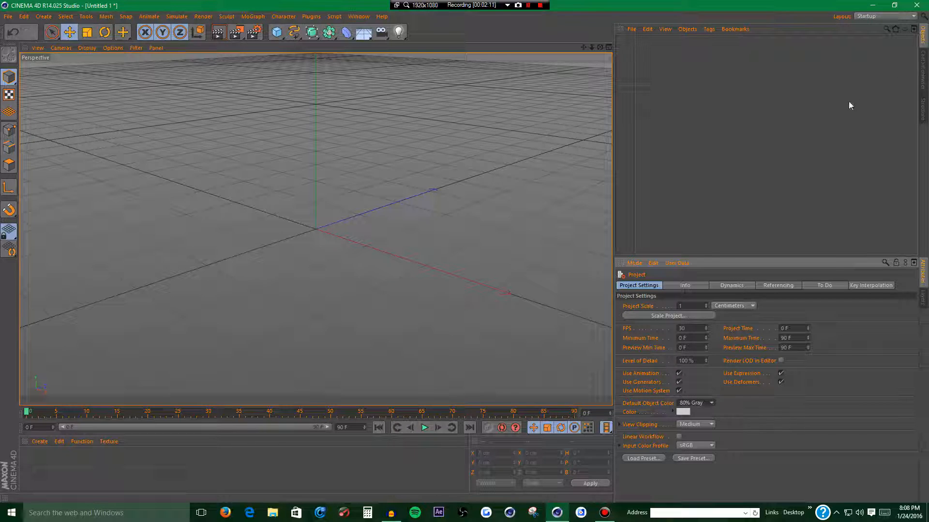
- Add the Undead Artz 2016 Lightkit from the 2K16 Lightkit preset folder to the scene
click(921, 62)
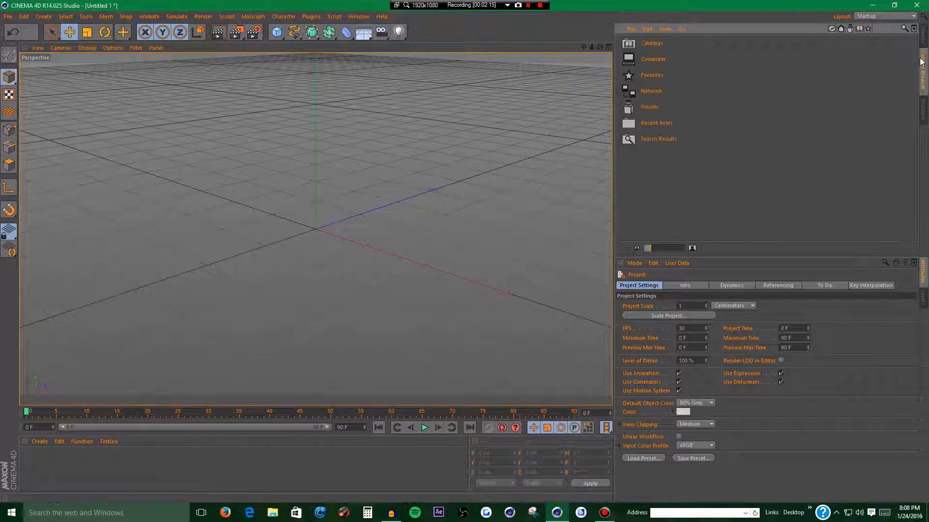
click(658, 113)
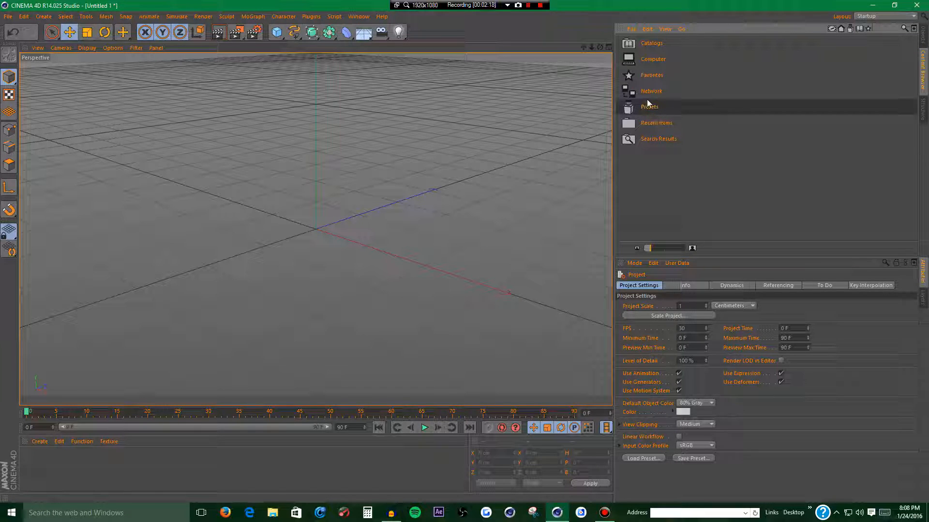
double_click(648, 104)
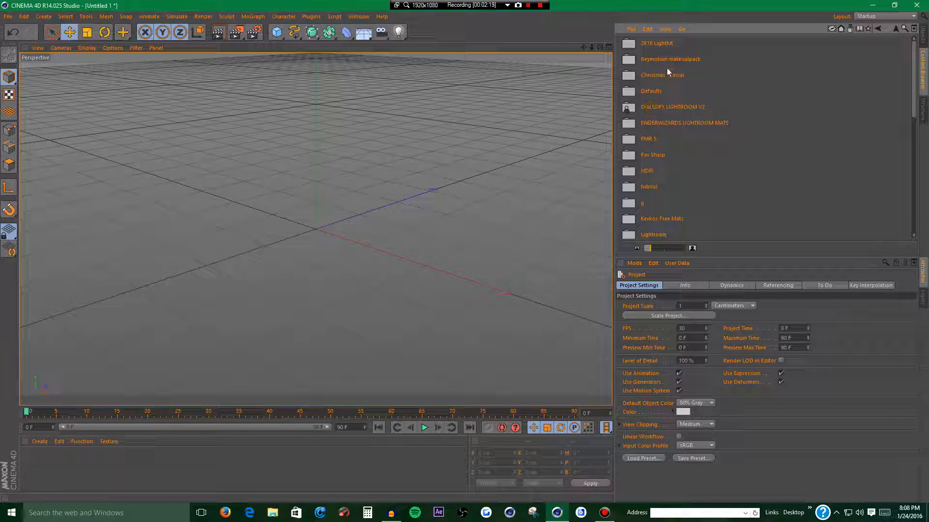
double_click(661, 43)
double_click(654, 45)
drag(657, 43, 394, 313)
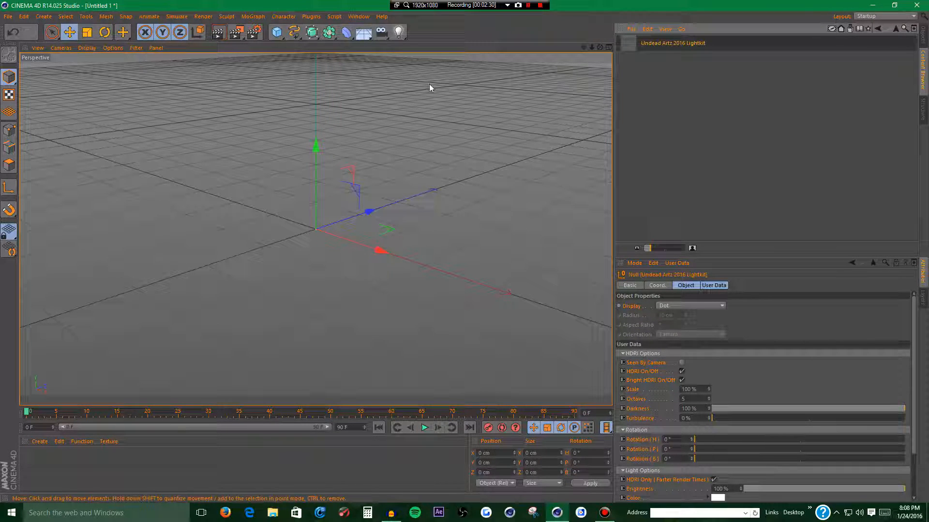
- Add the Blue 2 material from the Blue folder of the Beymotion materialpack preset to the project's materials
click(898, 28)
double_click(669, 63)
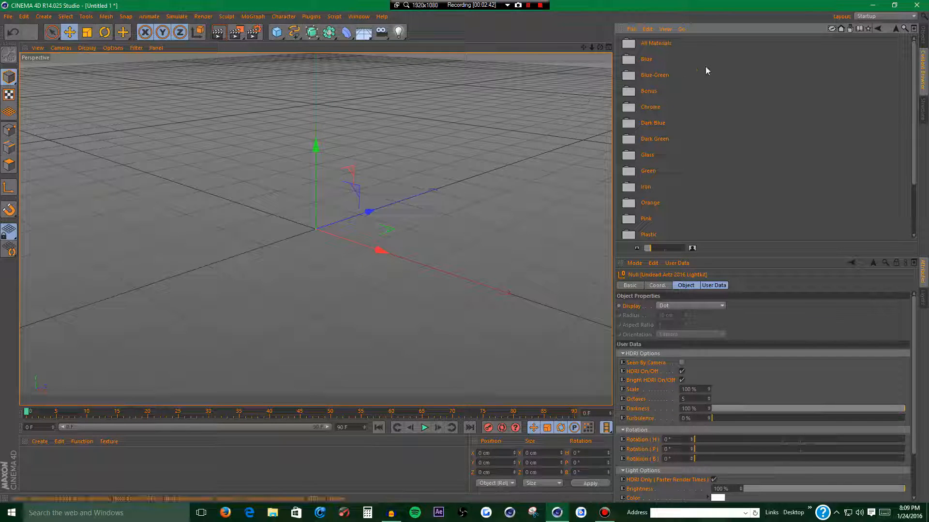
double_click(631, 63)
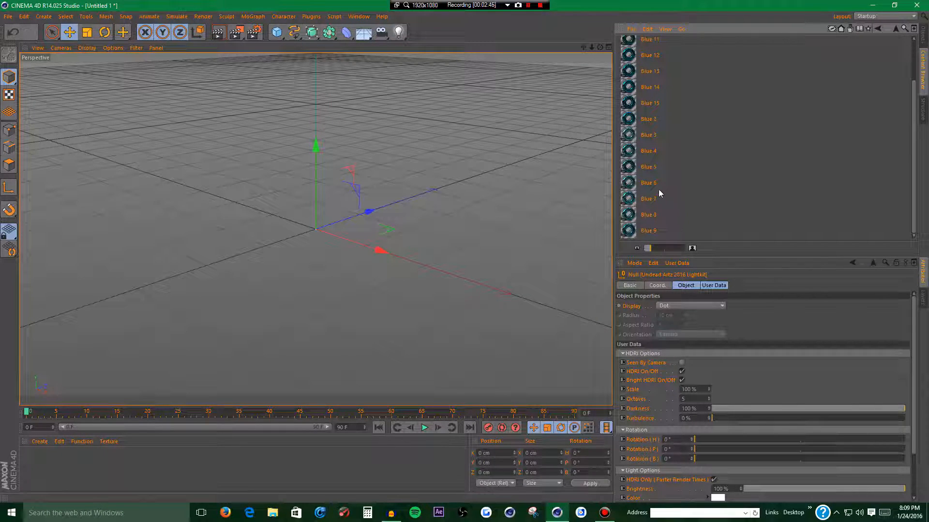
scroll(657, 190, up, 3)
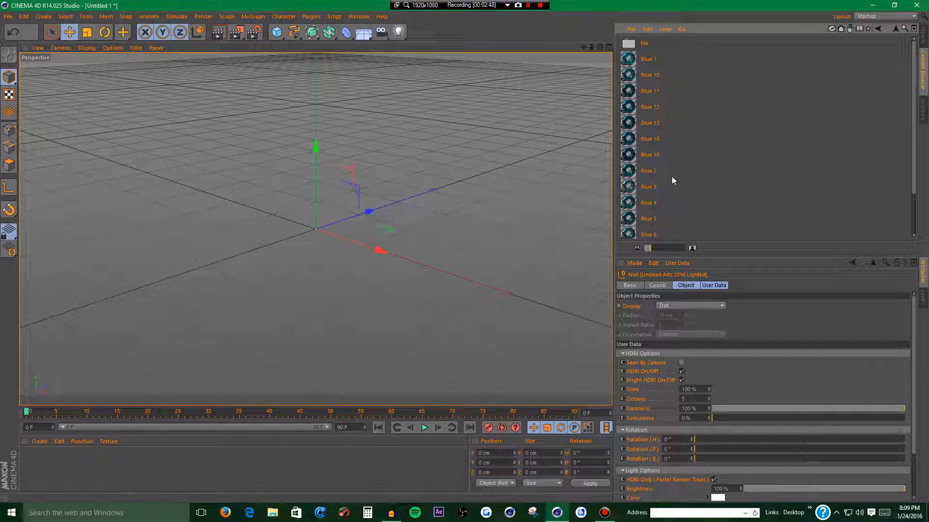
drag(651, 172, 111, 477)
- Add the Chrome 2 material from the material pack's Chrome folder to the project's materials
key(BackSpace)
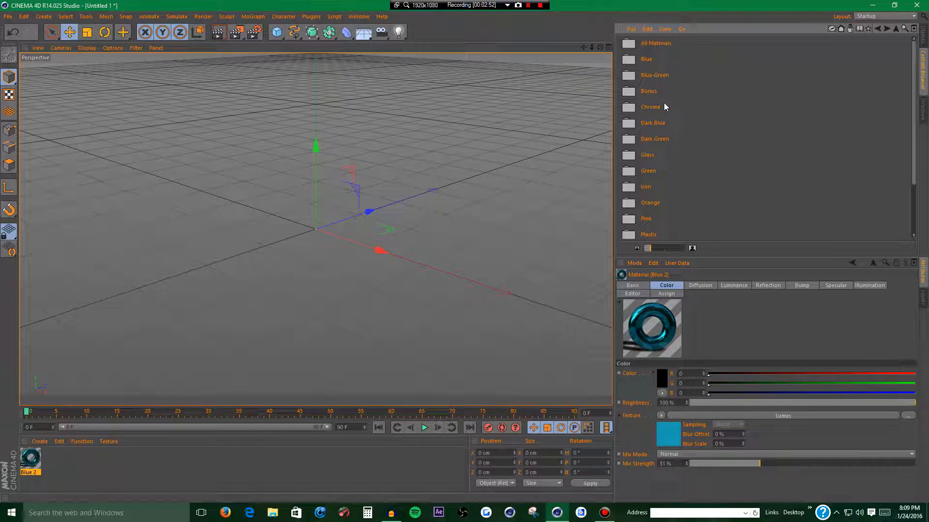
scroll(657, 118, down, 3)
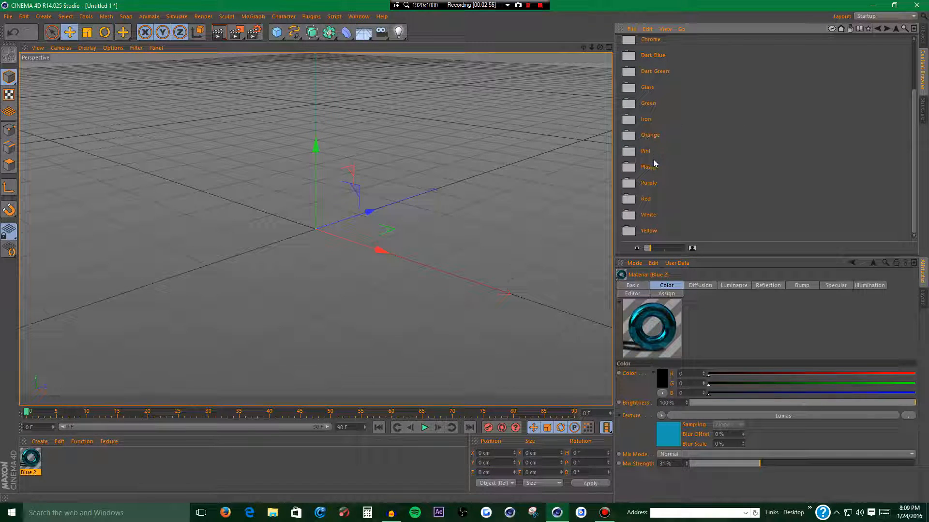
double_click(645, 120)
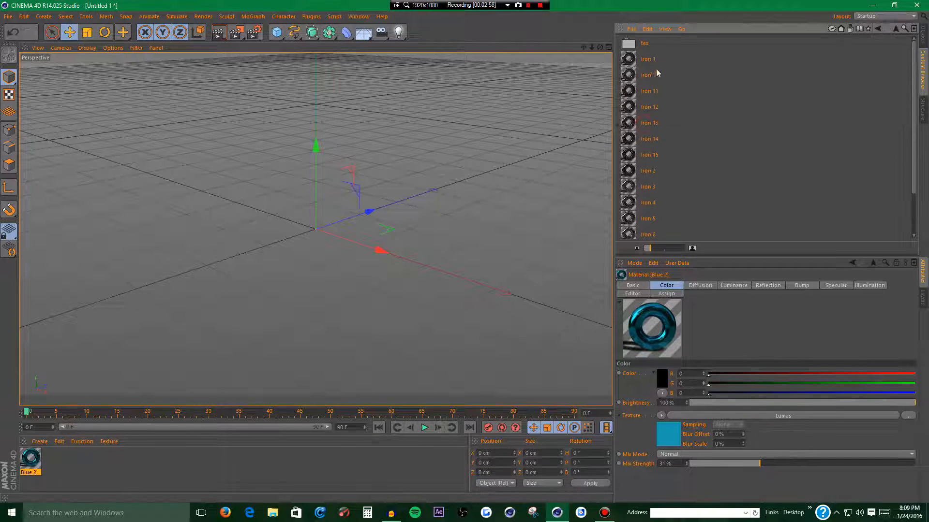
key(BackSpace)
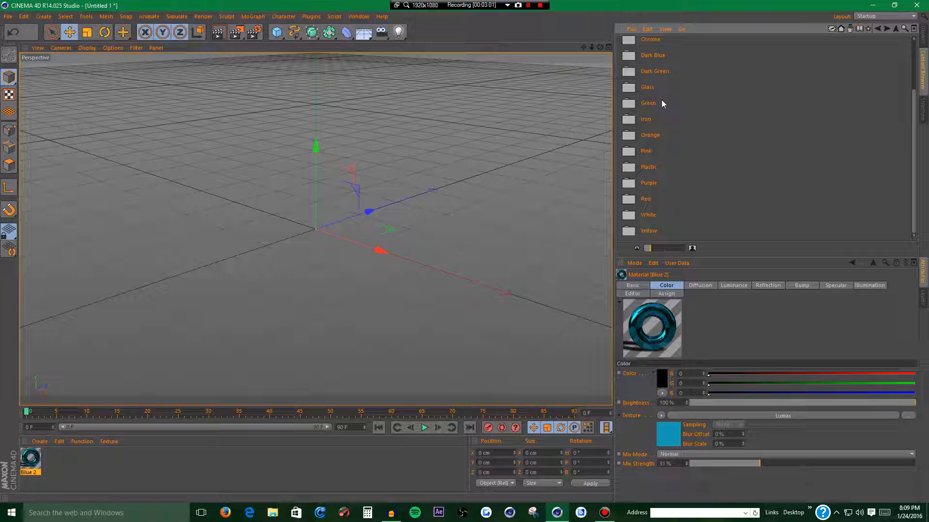
scroll(661, 188, up, 5)
double_click(657, 110)
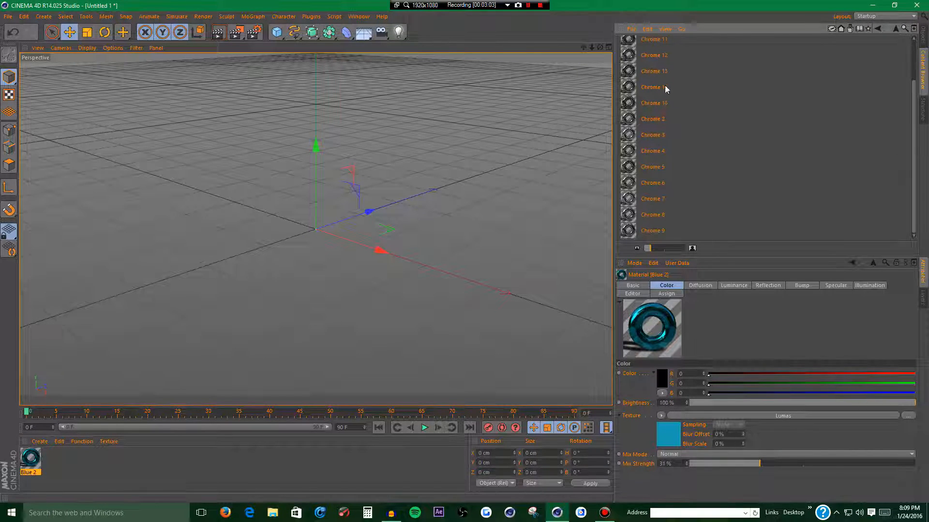
scroll(660, 194, up, 3)
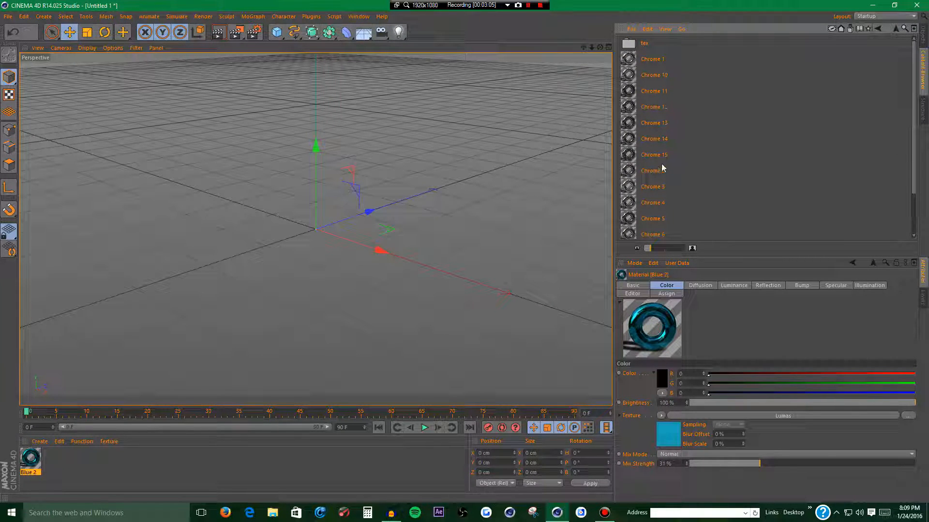
drag(652, 174, 129, 463)
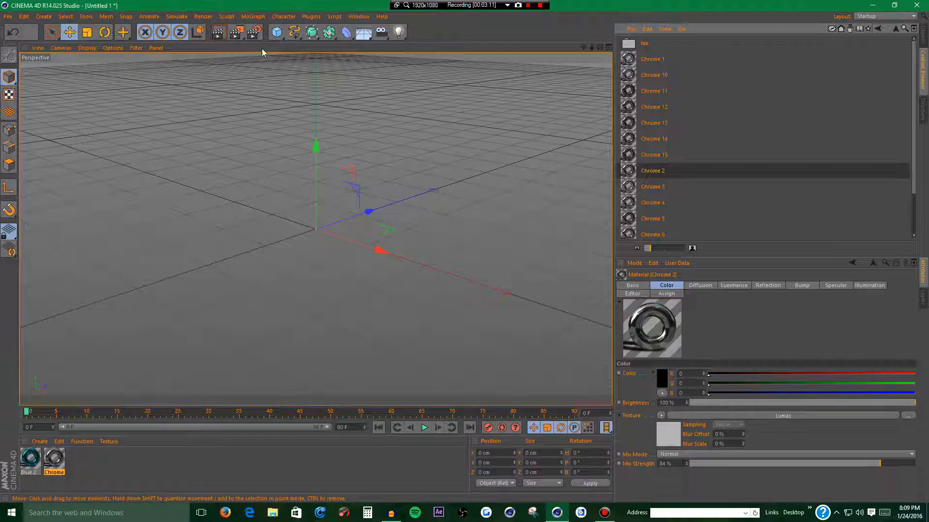
- Create a MoText object with middle alignment and the text TEST
click(259, 16)
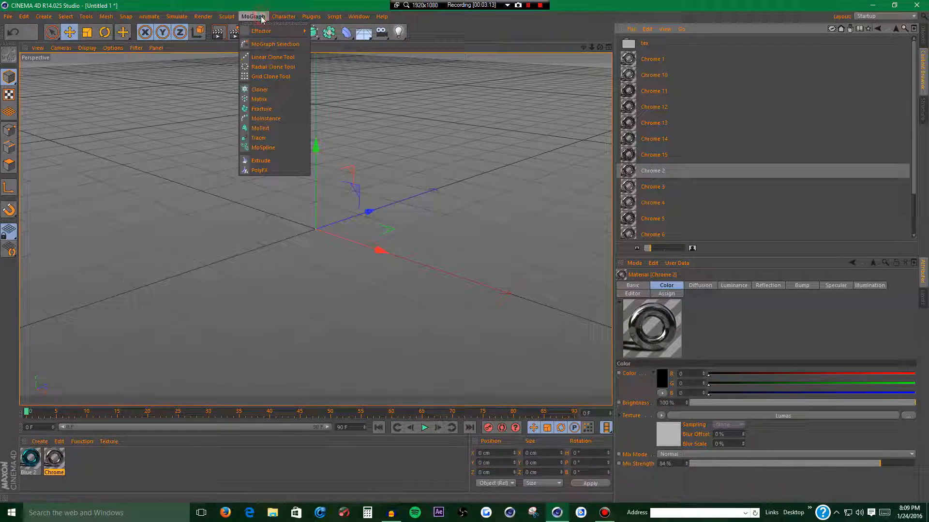
click(265, 128)
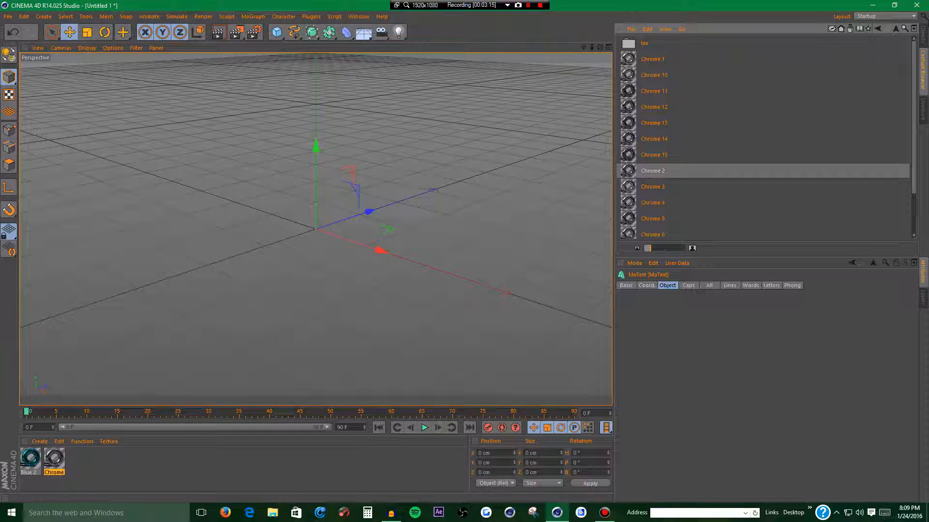
click(923, 34)
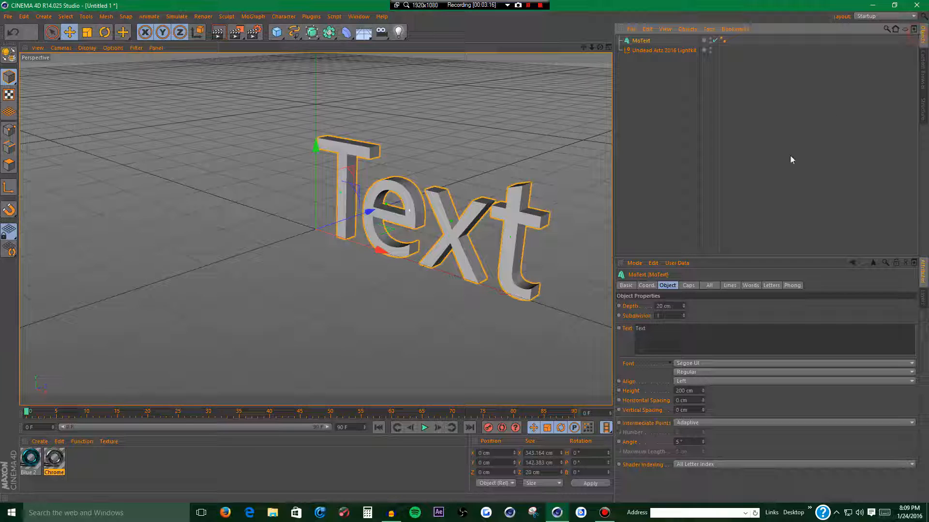
click(690, 379)
click(686, 393)
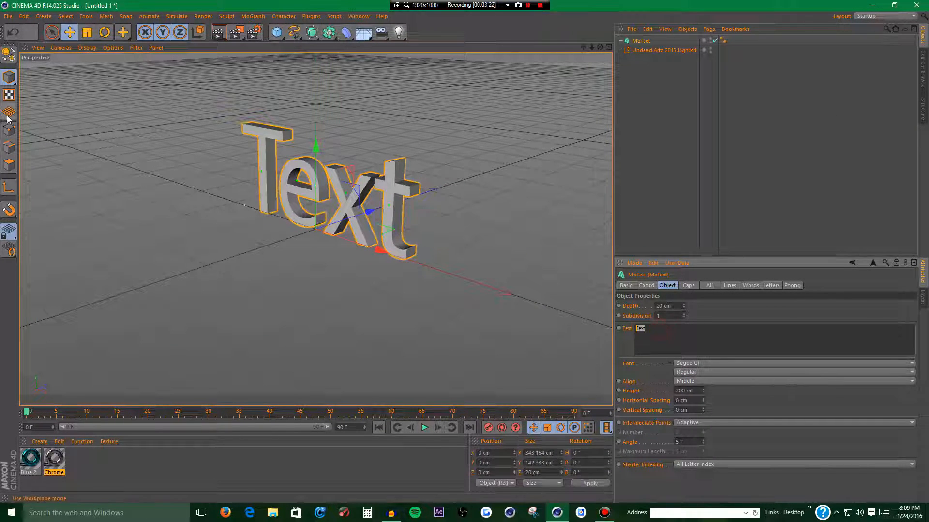
text(TEST)
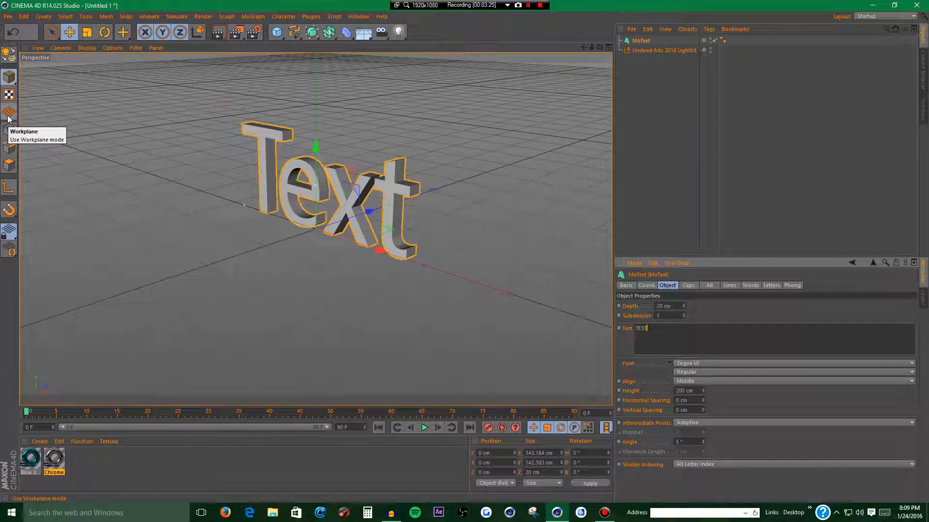
click(782, 319)
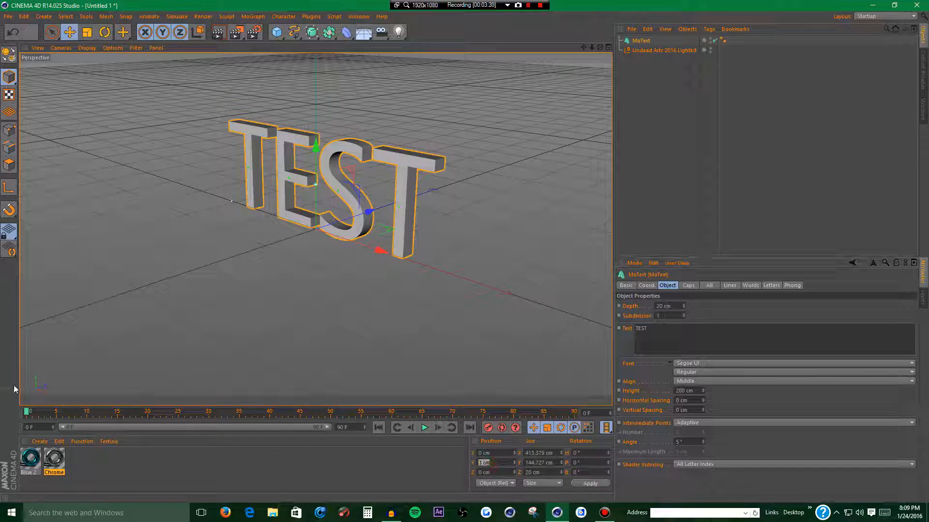
- Set the MoText object's Y position to -70 cm, with its Z position back at 0 cm
text(-70)
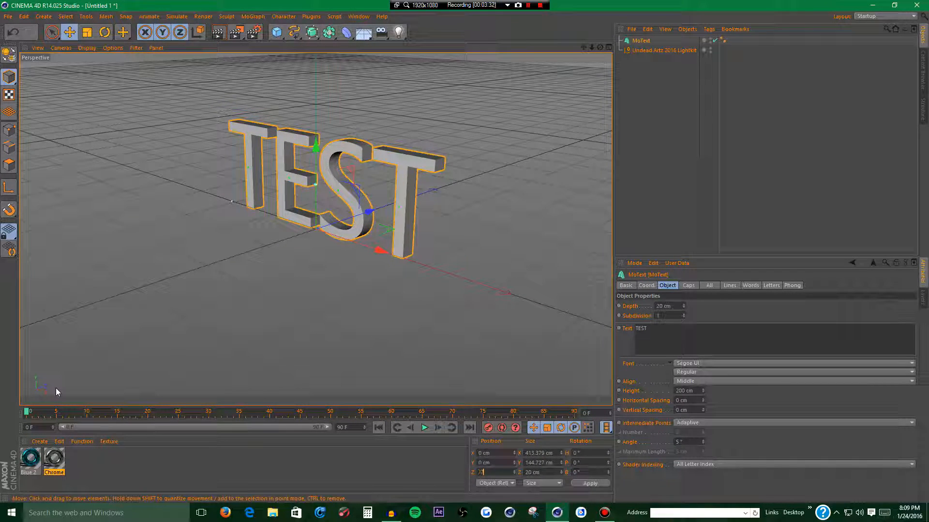
key(Return)
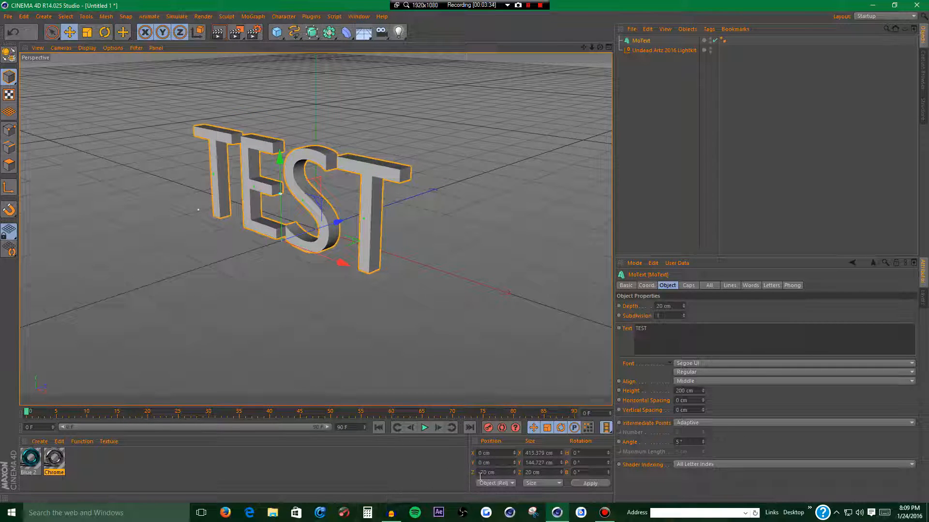
click(503, 471)
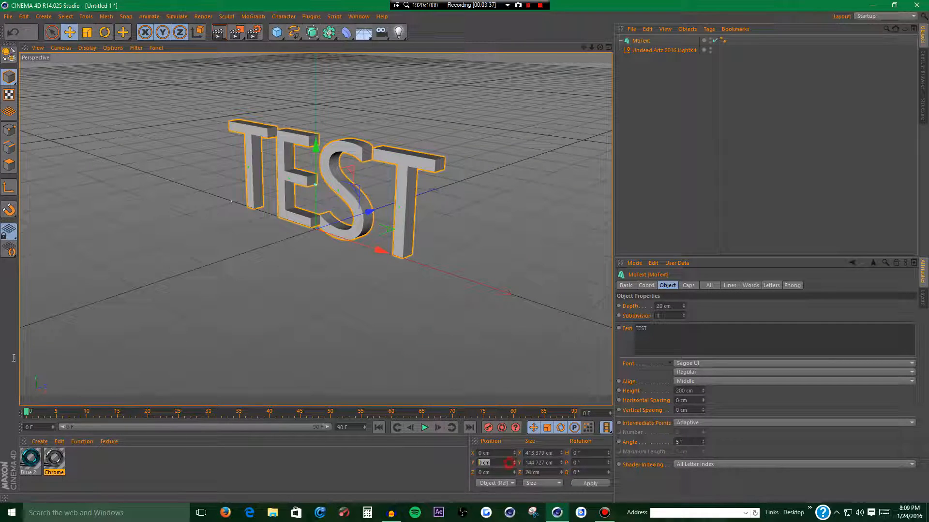
text(-70)
key(Return)
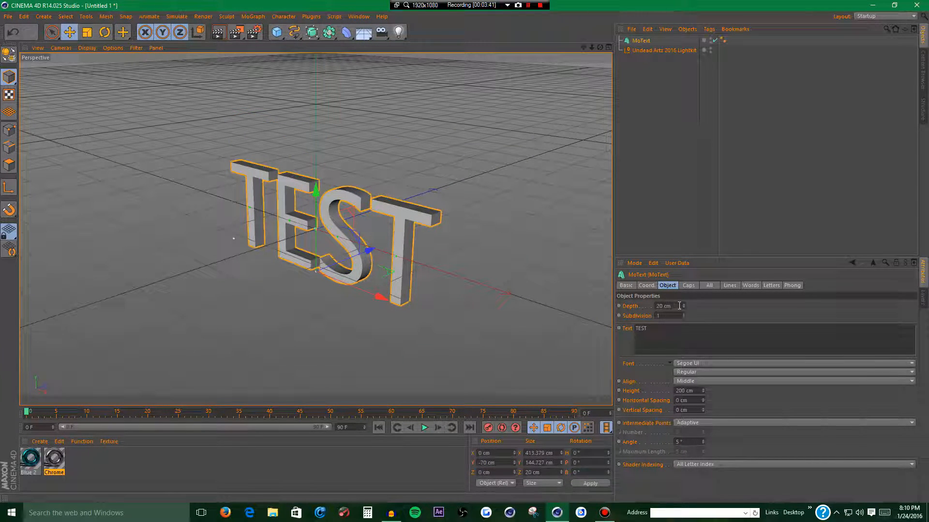
- Set the MoText object's extrusion depth to 80 cm
click(679, 306)
text(80)
key(Return)
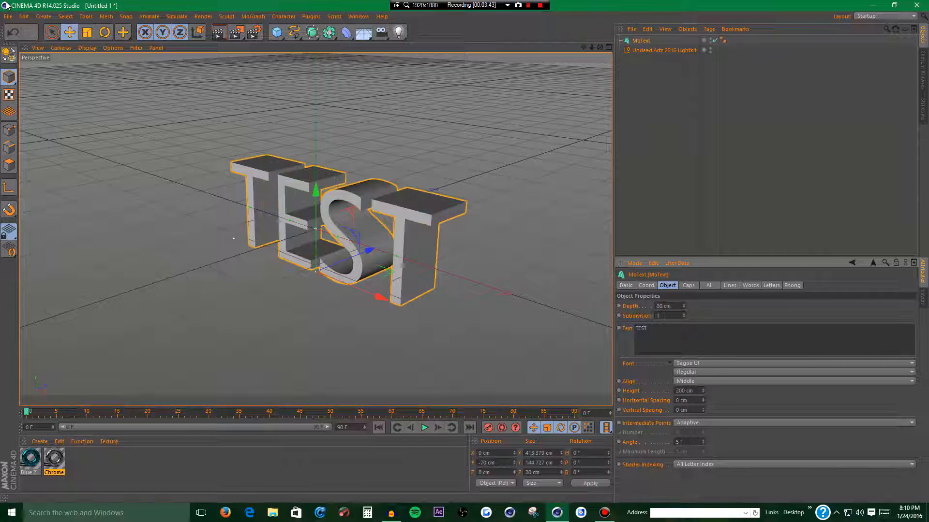
click(707, 362)
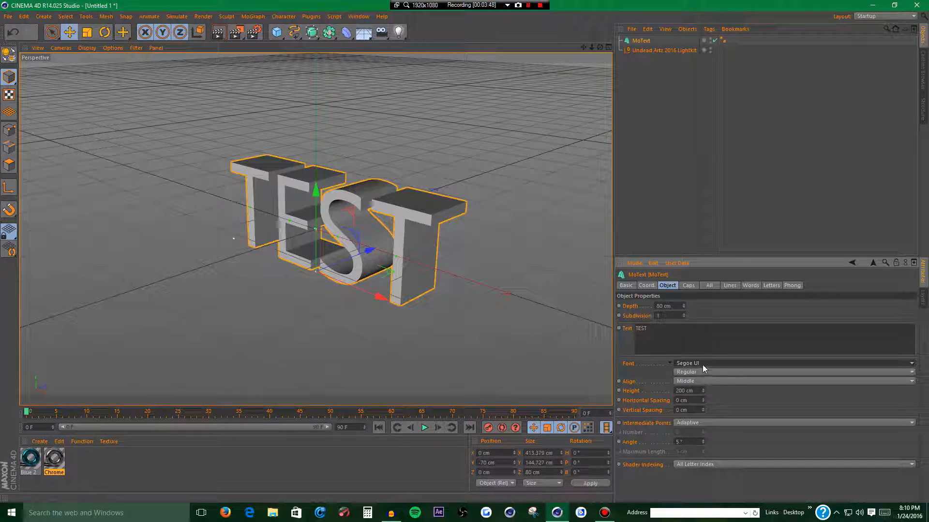
click(702, 366)
click(686, 367)
scroll(806, 312, up, 10)
scroll(805, 313, up, 15)
scroll(805, 317, up, 10)
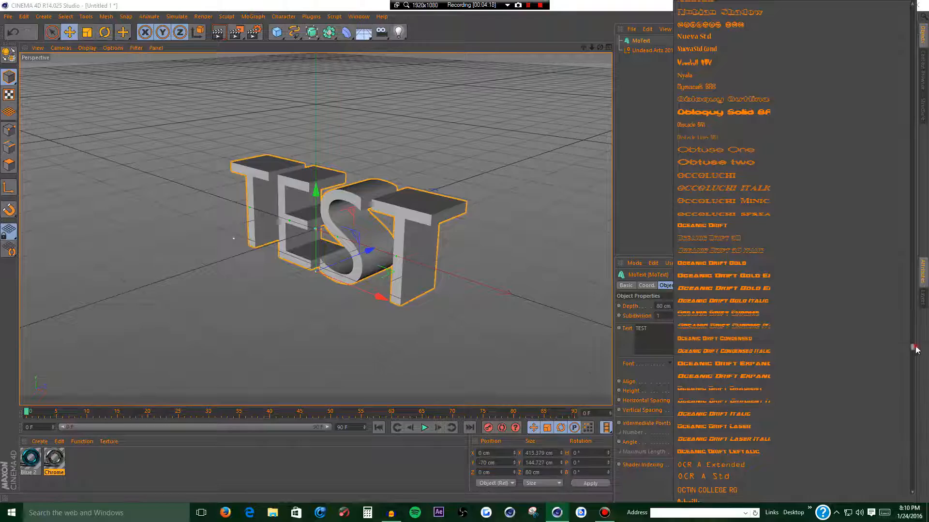
drag(913, 348, 912, 87)
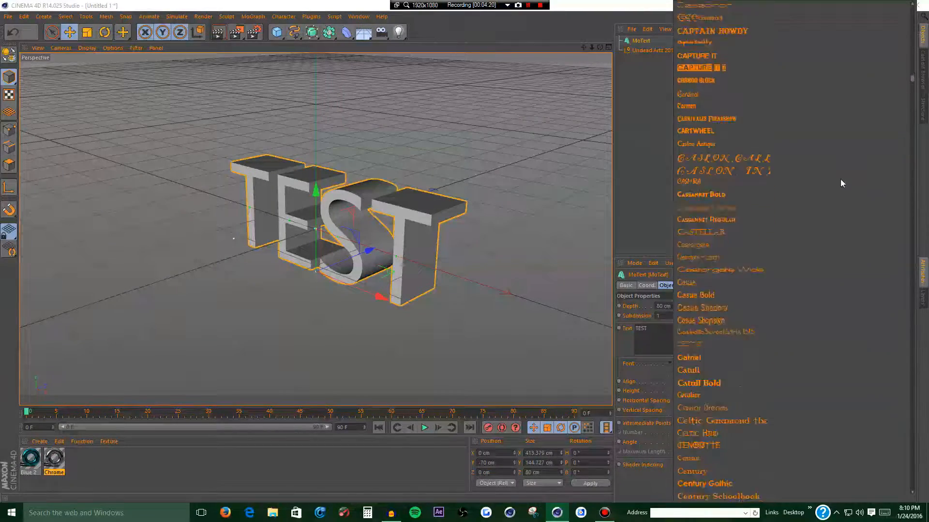
click(611, 245)
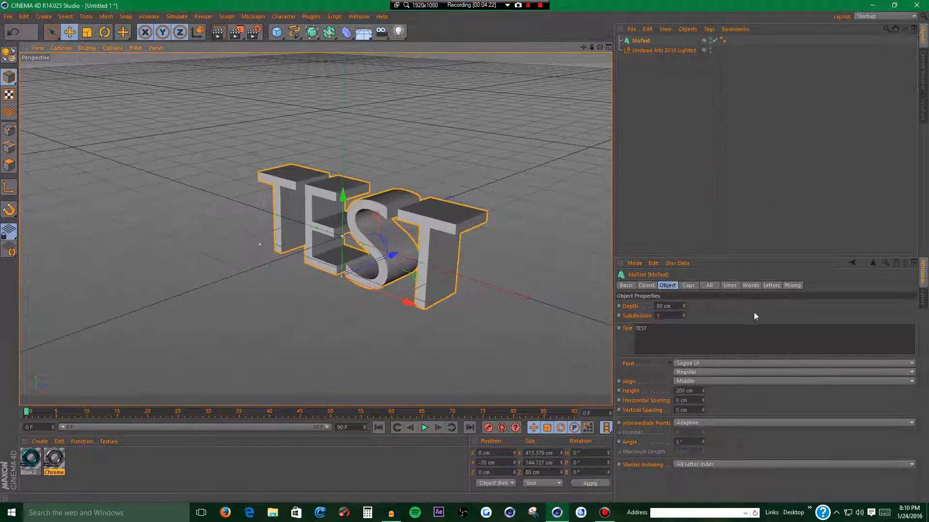
- Change the font of the TEST text to GoGoPosterPunch
click(699, 363)
scroll(698, 314, down, 10)
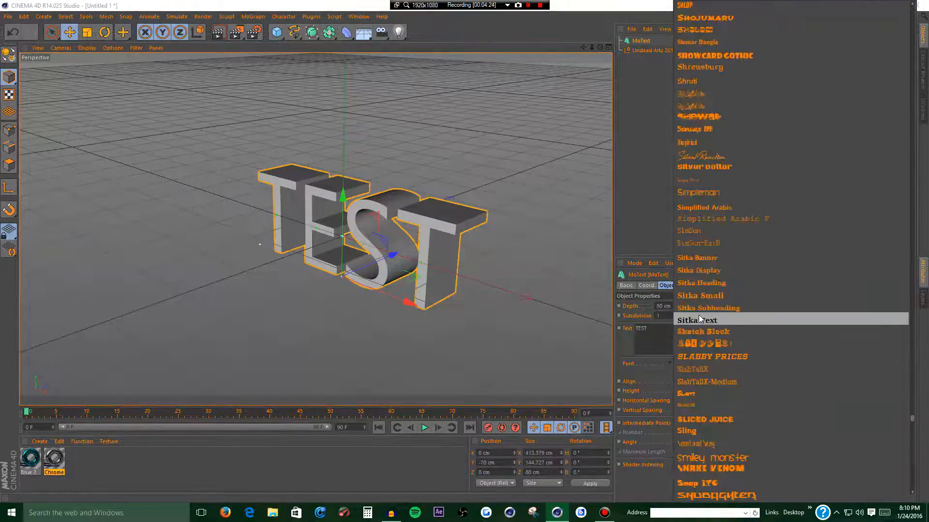
scroll(699, 317, up, 15)
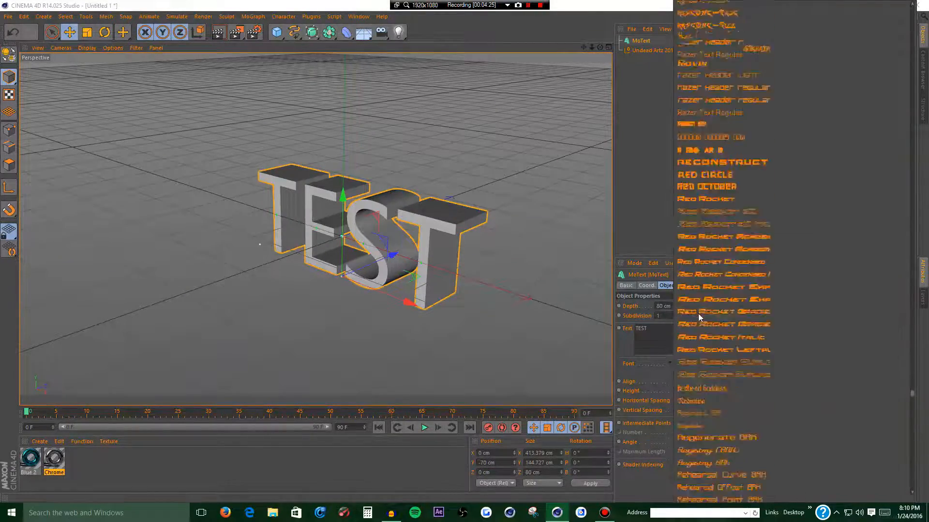
scroll(699, 317, up, 12)
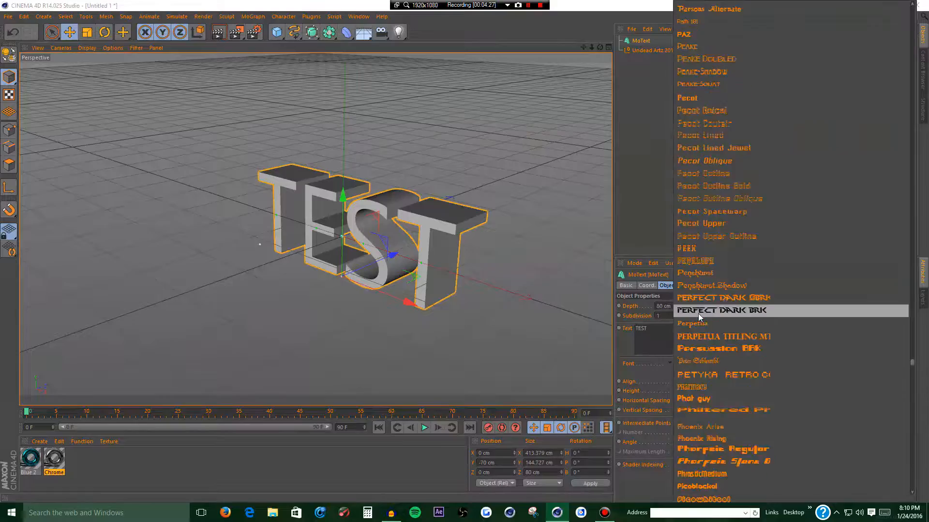
scroll(698, 315, up, 12)
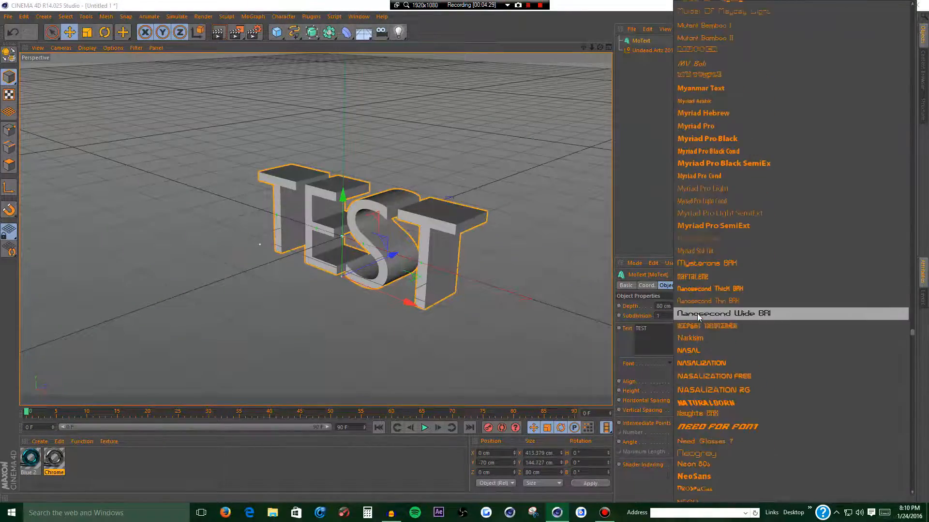
scroll(699, 315, up, 12)
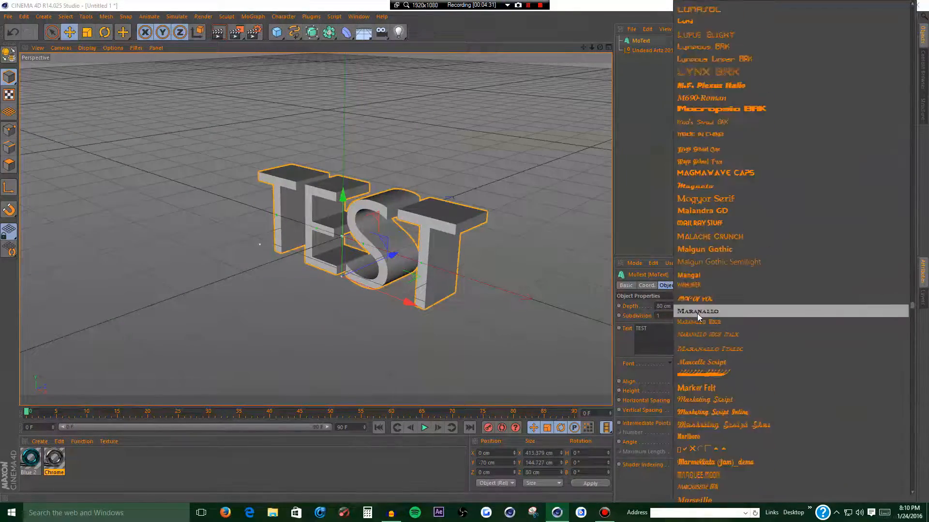
scroll(698, 313, up, 12)
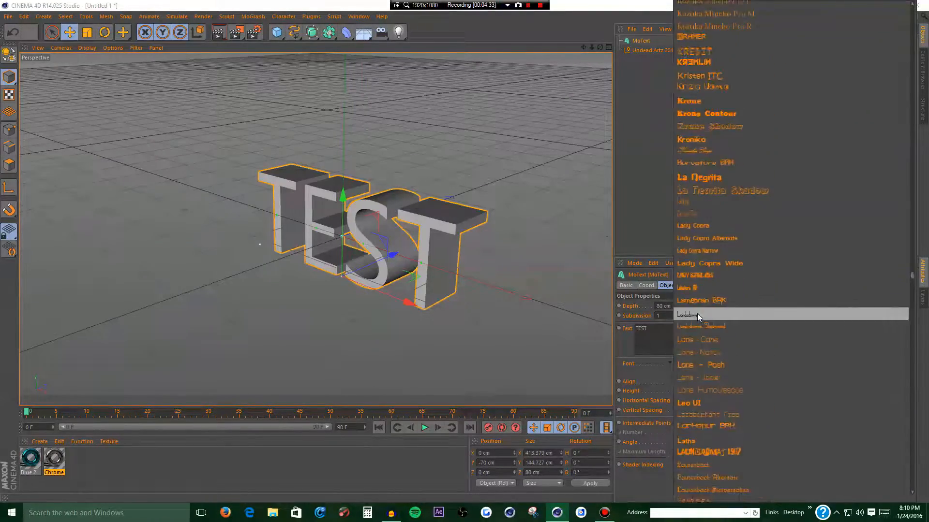
scroll(697, 313, up, 12)
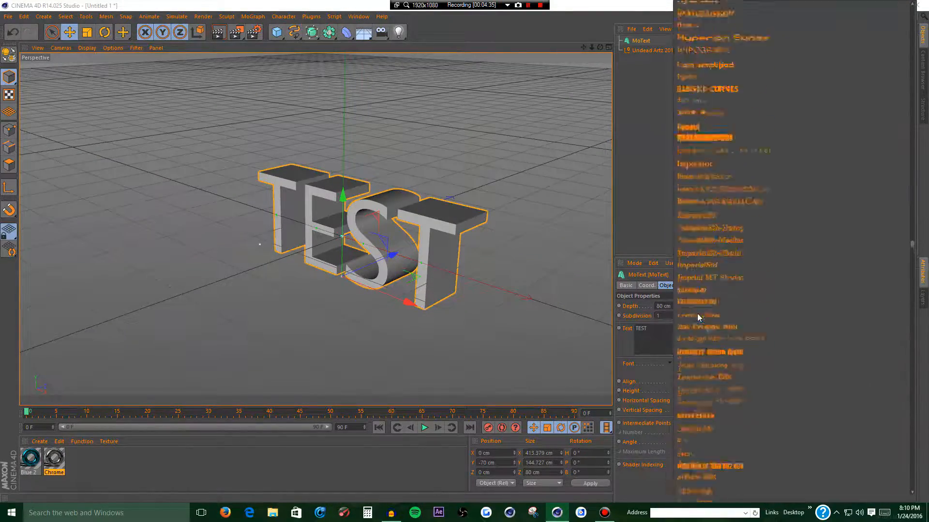
scroll(697, 314, up, 12)
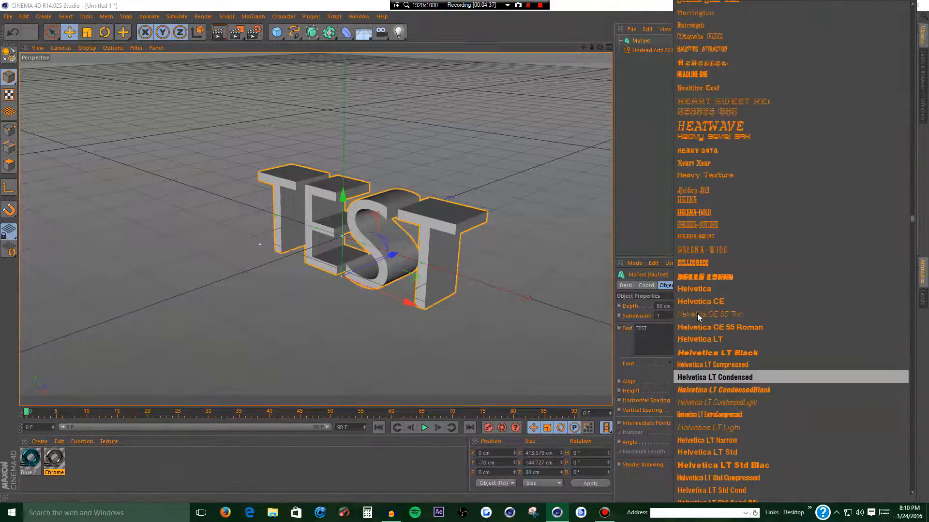
scroll(697, 315, up, 12)
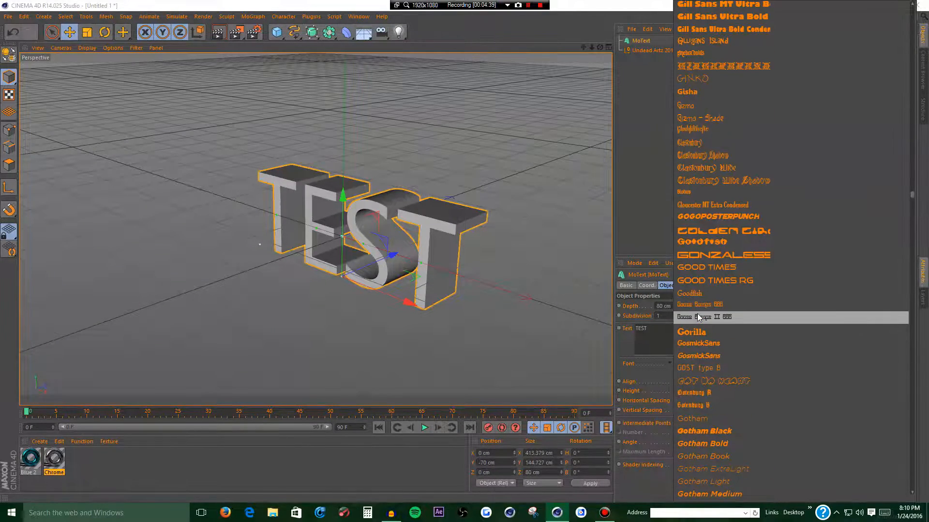
click(731, 216)
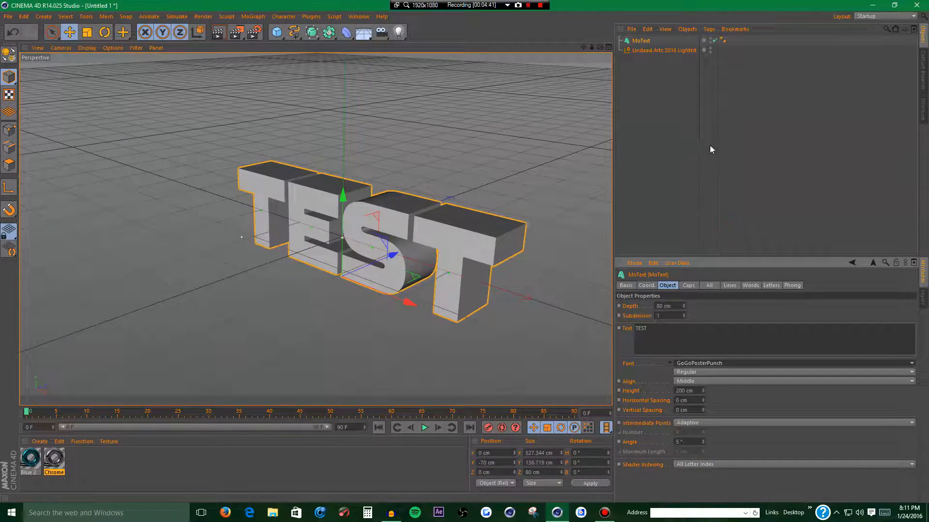
- Set both the start and end caps of the TEST text to Fillet Cap
click(691, 286)
click(691, 305)
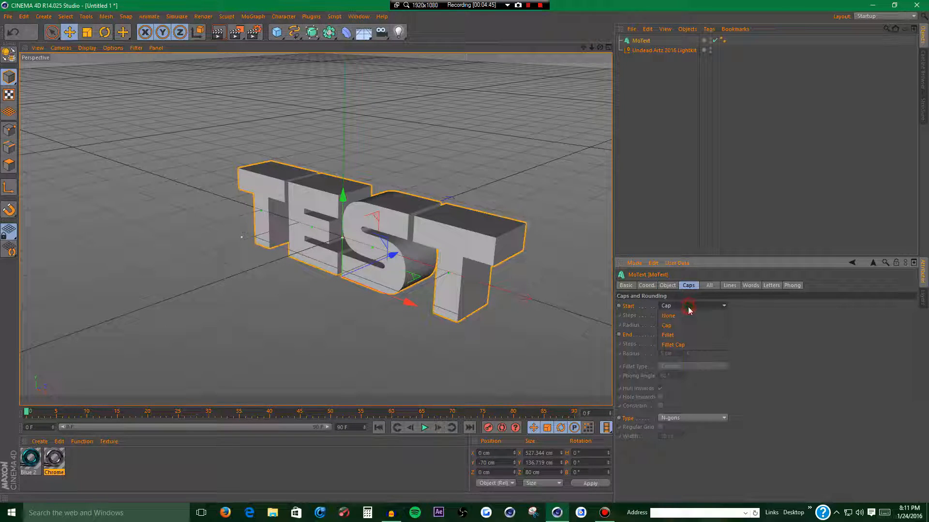
click(673, 344)
click(676, 335)
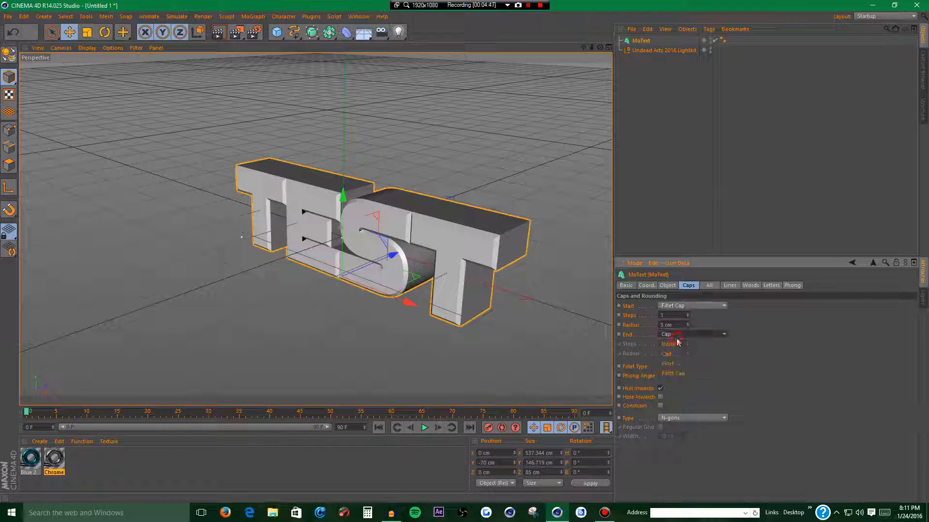
click(672, 373)
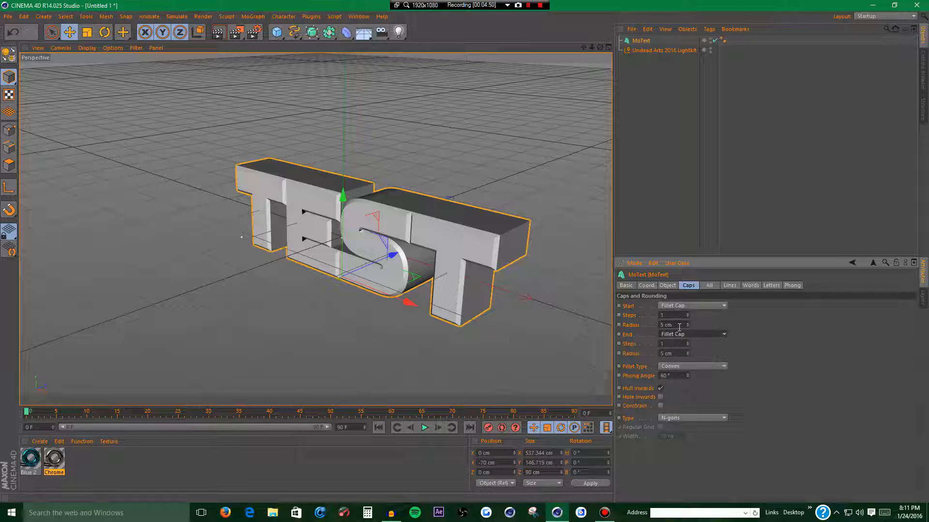
- Set the fillet radius of the TEST text's start and end caps to 2 cm
drag(679, 327, 43, 103)
text(2)
key(Return)
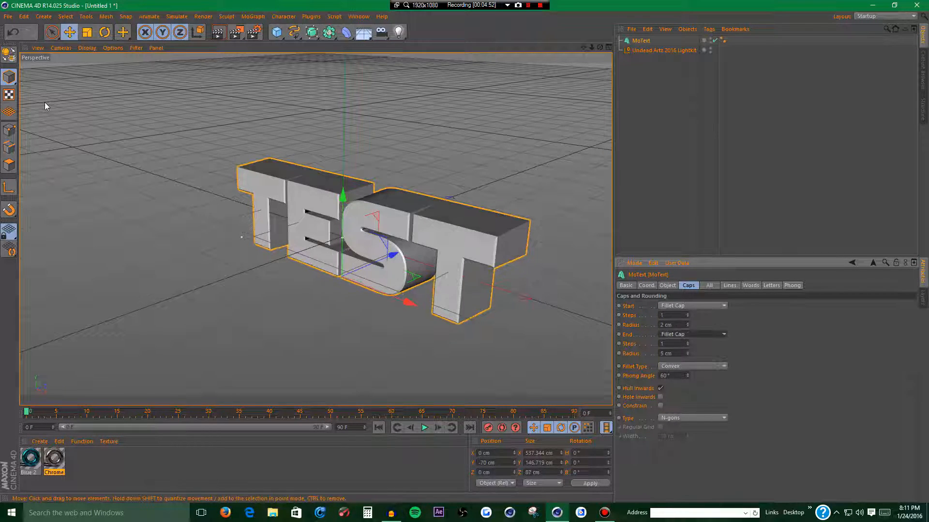
key(Tab)
key(Tab)
text(2)
key(Return)
- Set the fillet steps of both the start and end caps to 12
drag(680, 316, 31, 8)
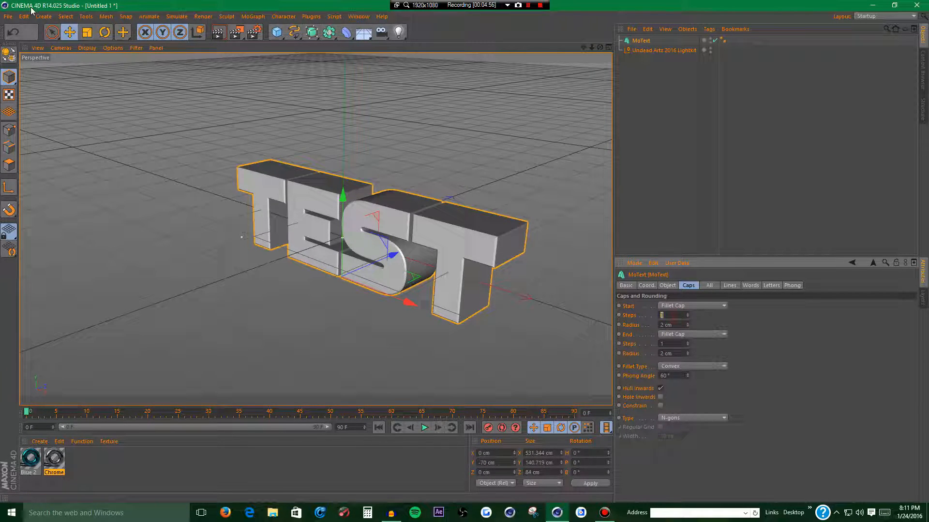
text(12)
key(Tab)
key(Tab)
key(Tab)
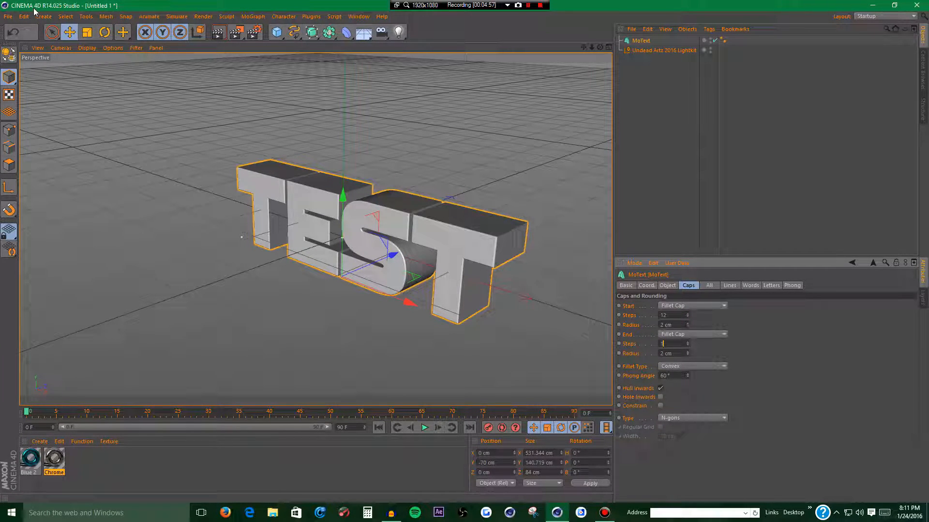
text(12)
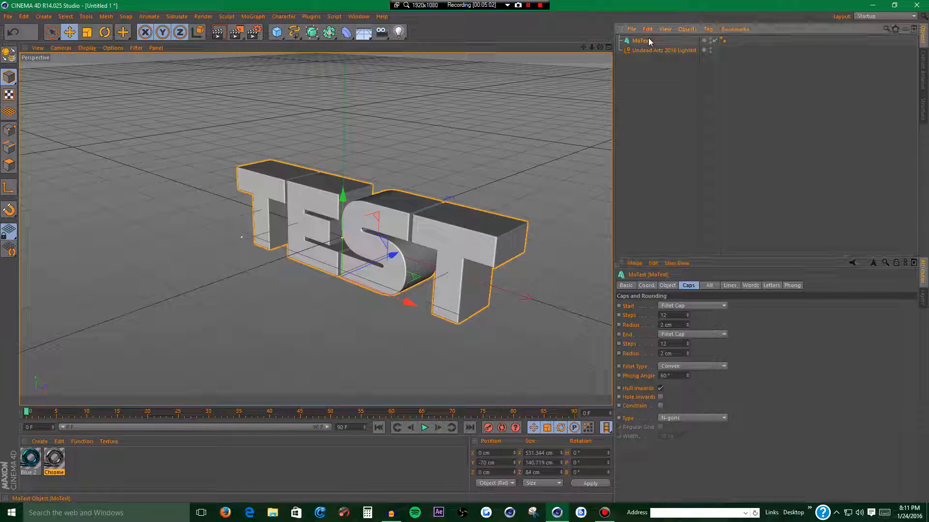
- Duplicate the MoText object and give the copy a depth of 60 cm and a Z position of 10 cm
key(ctrl+c)
key(ctrl+v)
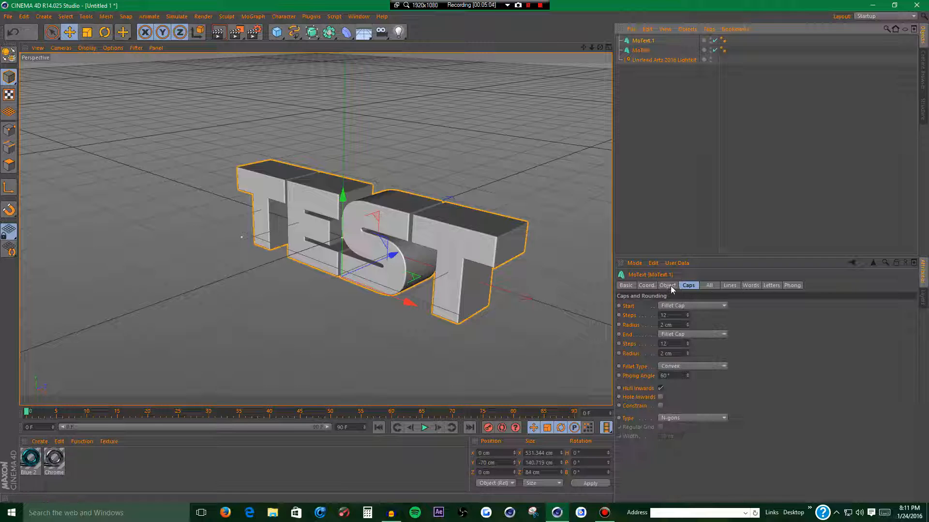
click(667, 286)
text(60)
key(Return)
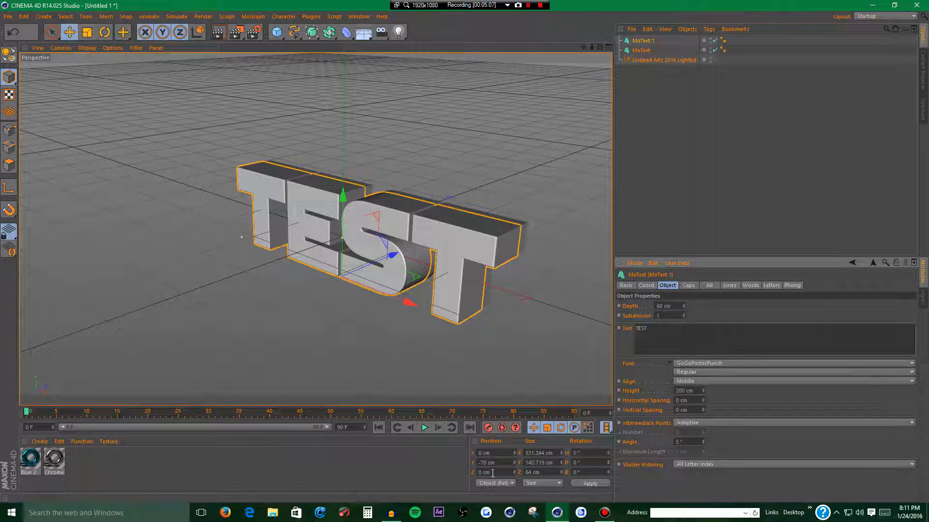
text(10)
key(Return)
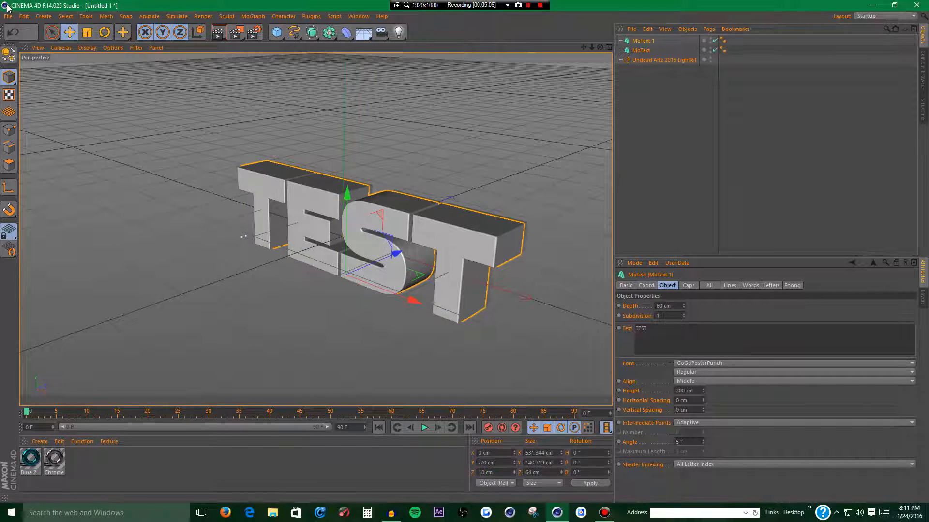
- Set the start and end cap fillet radius of the duplicated MoText to 3 cm
click(688, 285)
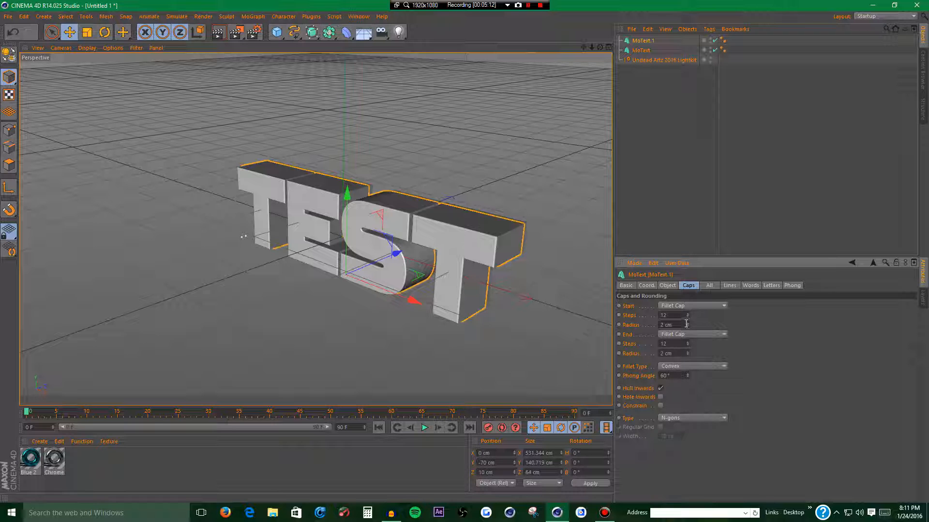
drag(686, 324, 688, 326)
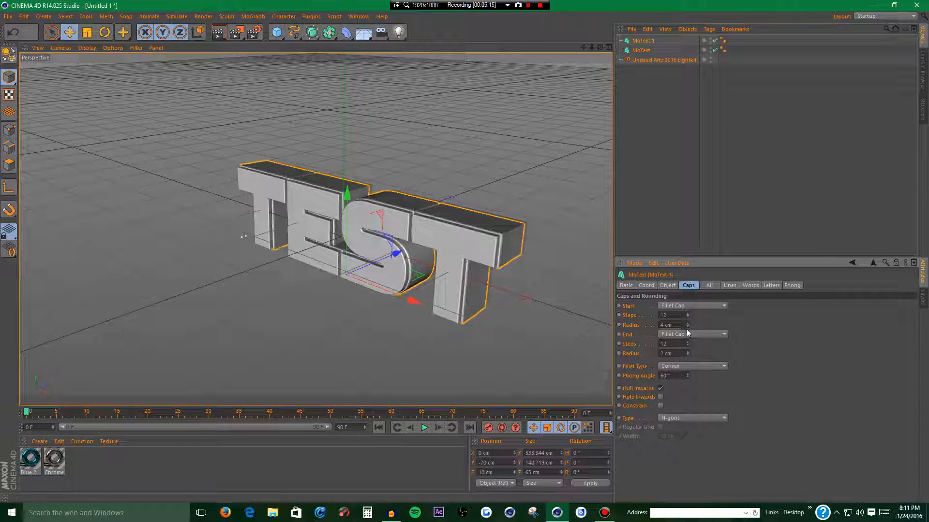
click(686, 328)
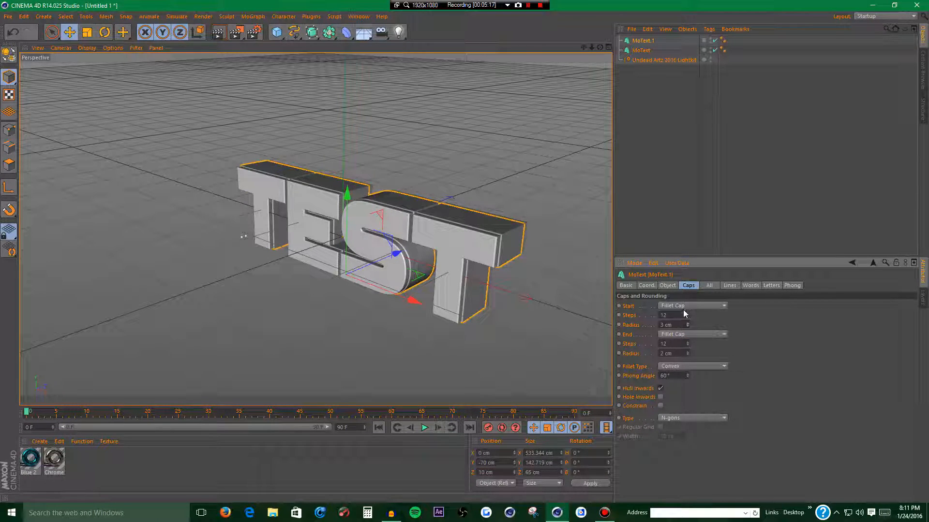
click(687, 351)
- Add a Null object and place both MoText objects inside it as children
drag(600, 46, 347, 11)
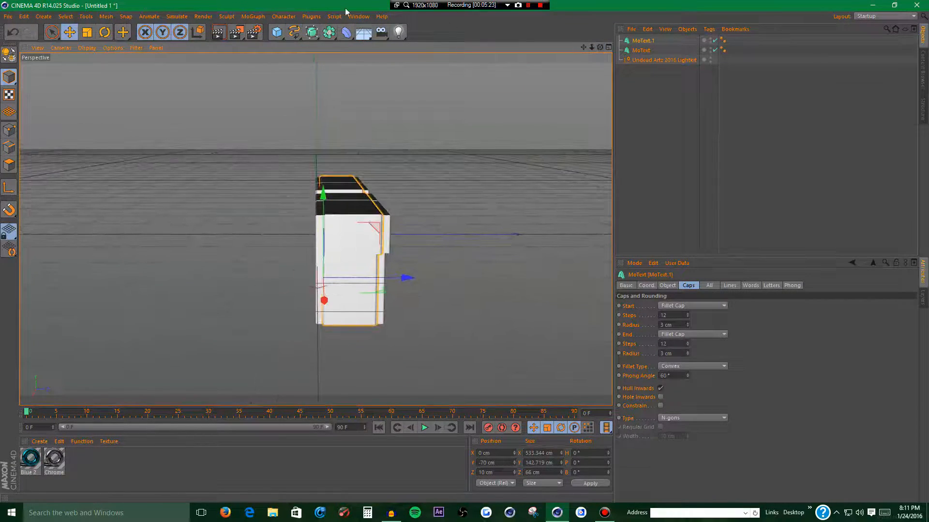
click(280, 34)
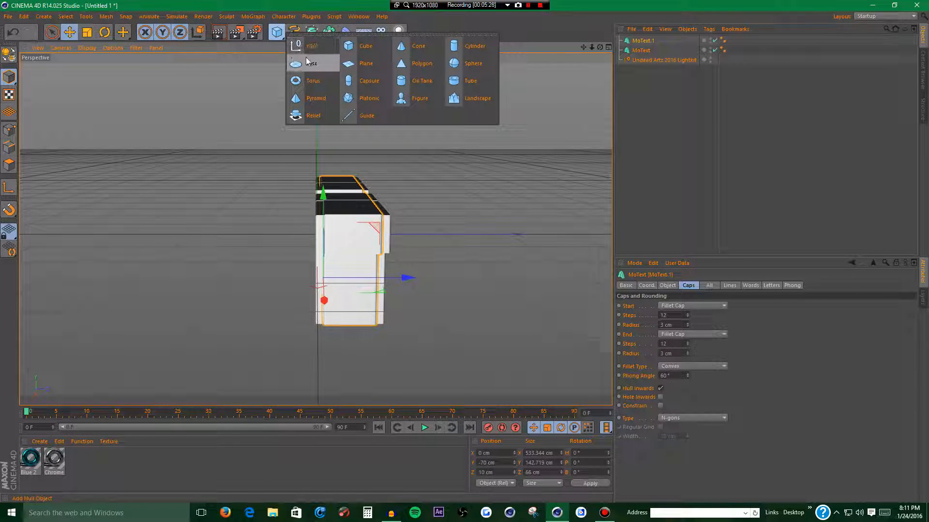
click(304, 45)
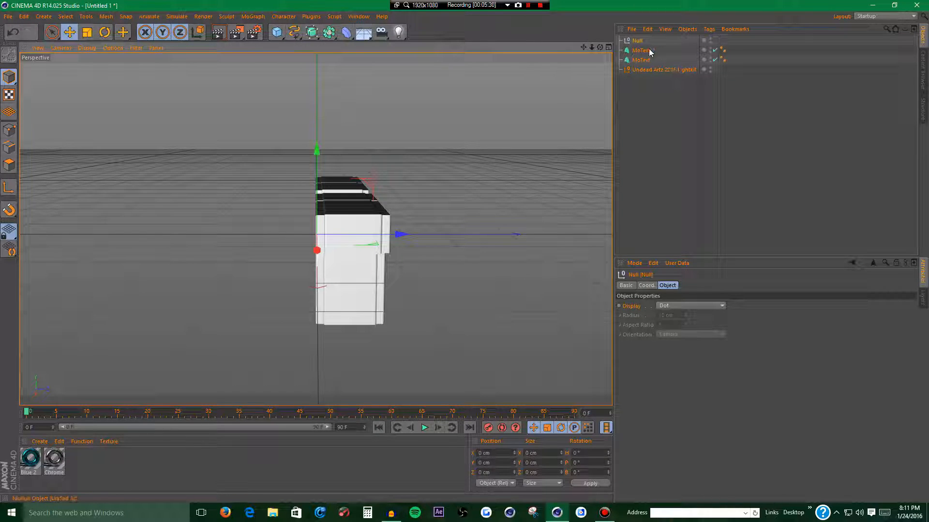
click(634, 51)
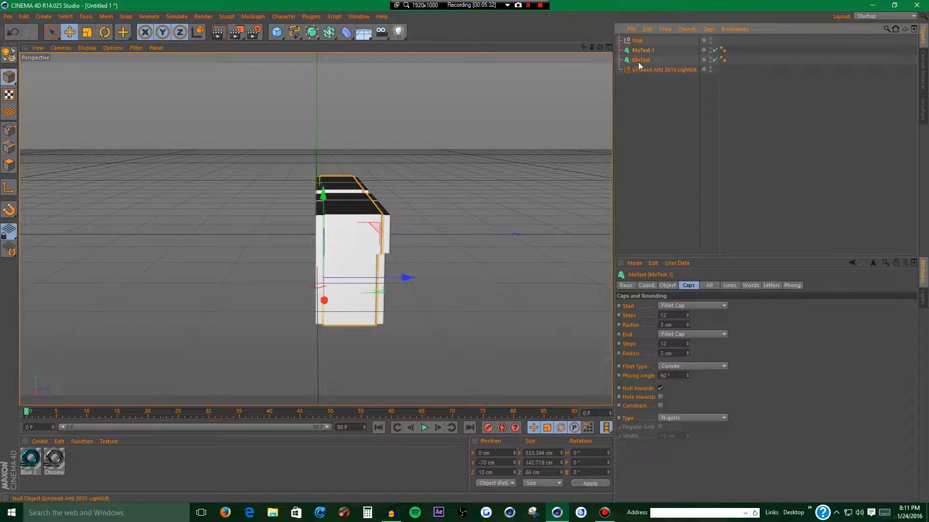
ctrl+click(639, 61)
drag(639, 50, 673, 65)
- Try moving the two MoText objects upward along the Y axis in axis mode
alt+drag(256, 264, 472, 298)
alt+drag(315, 229, 348, 291)
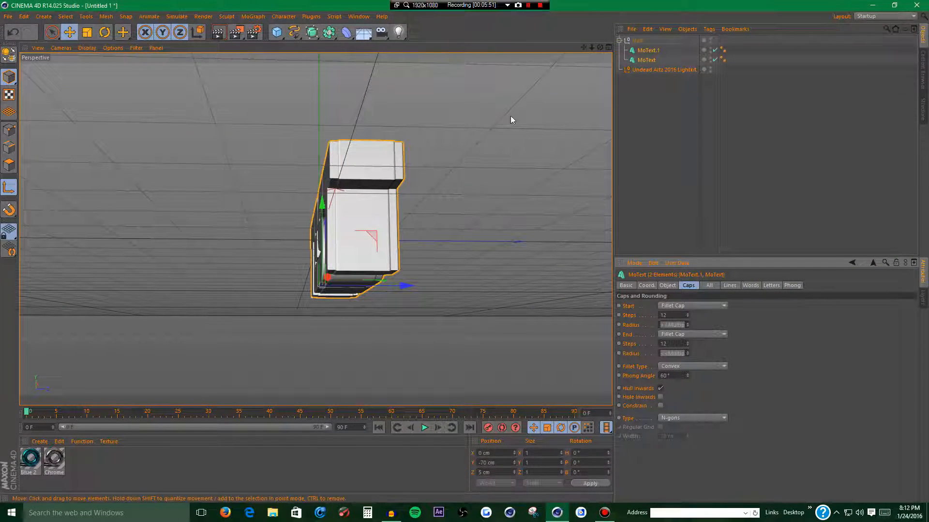
drag(600, 47, 549, 49)
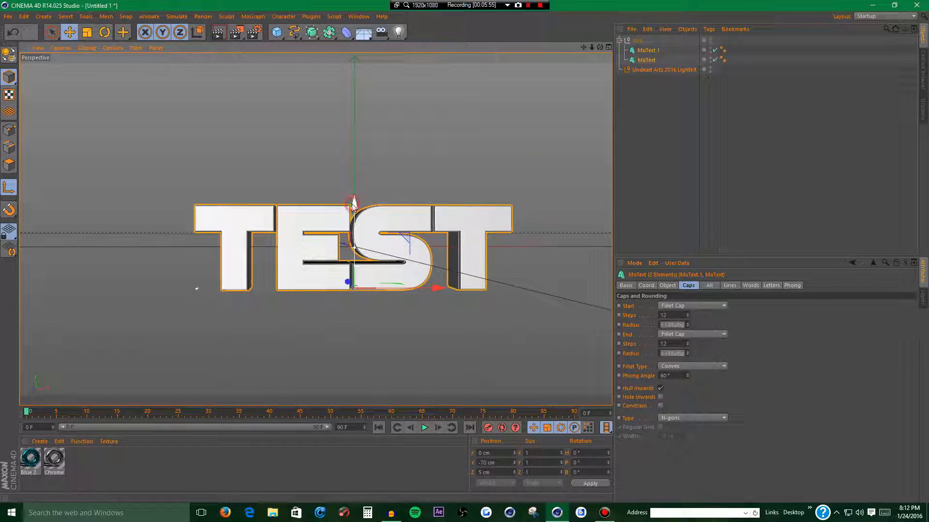
drag(352, 194, 353, 175)
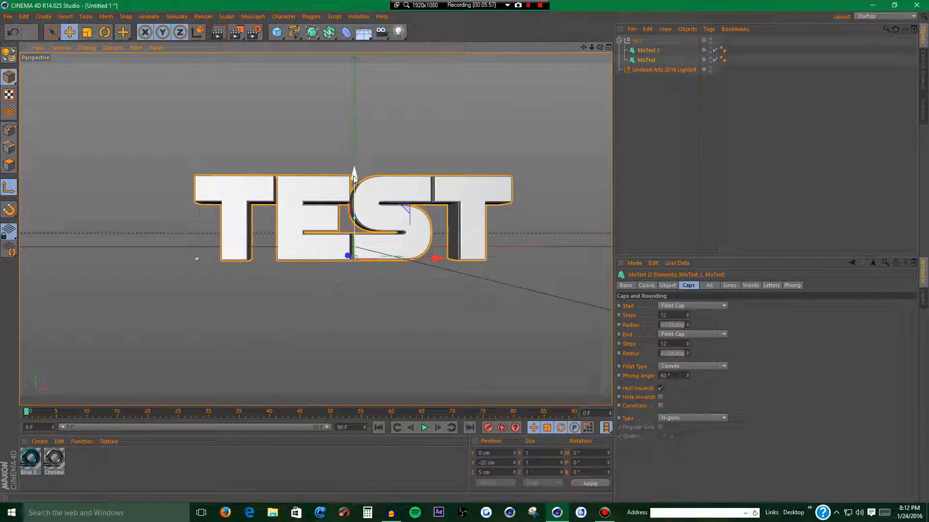
key(ctrl+z)
- Move only the Null's axis to Z 40 cm, at the middle of the text's depth, and leave axis mode
click(636, 41)
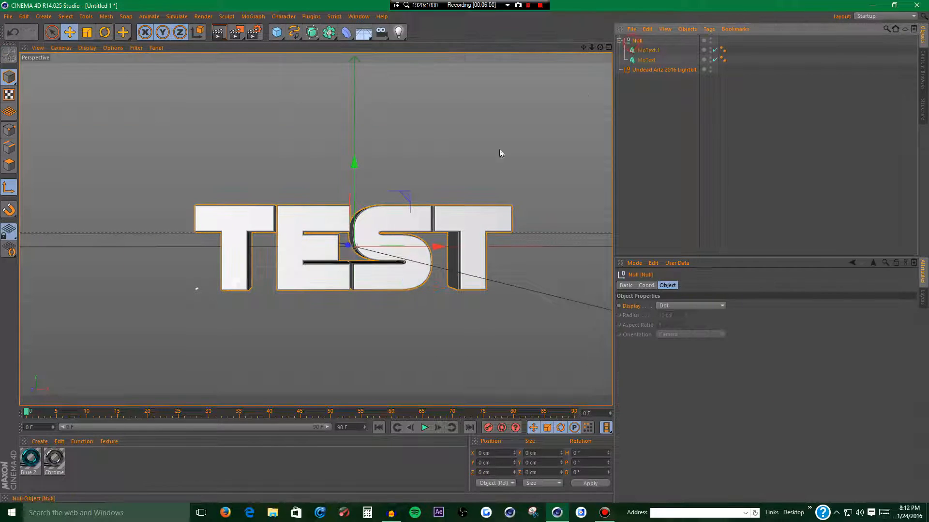
drag(600, 49, 546, 51)
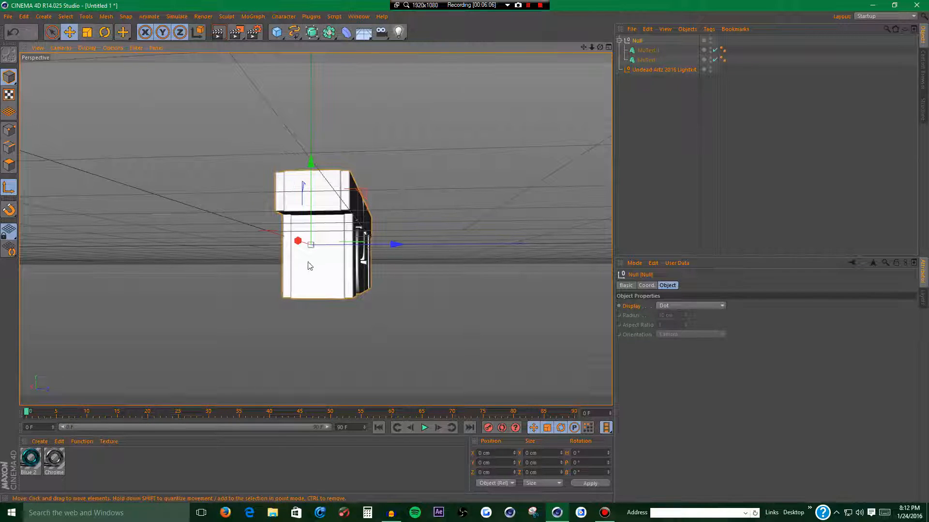
drag(402, 244, 422, 247)
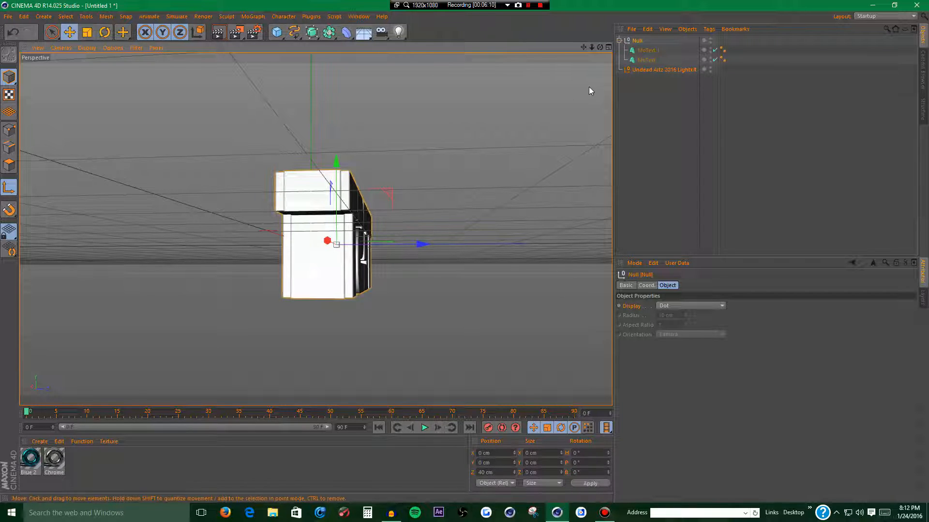
drag(599, 47, 600, 50)
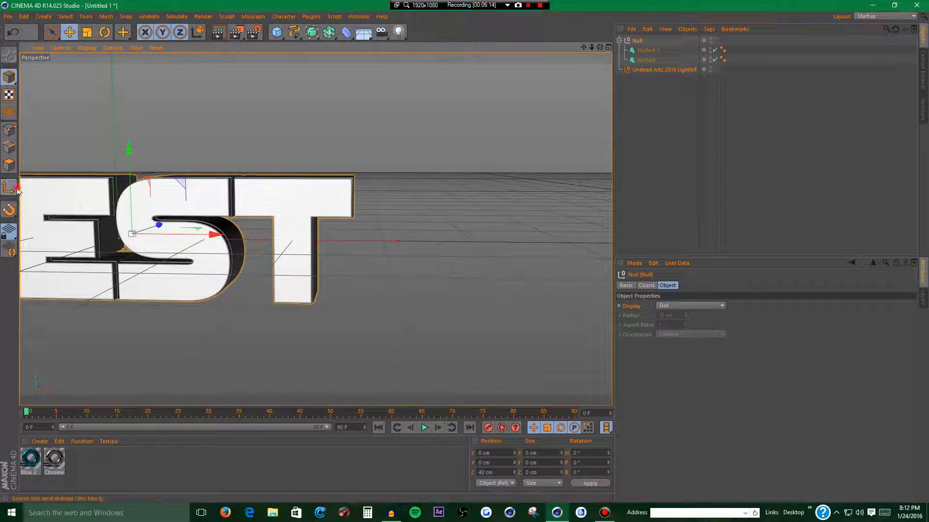
click(99, 32)
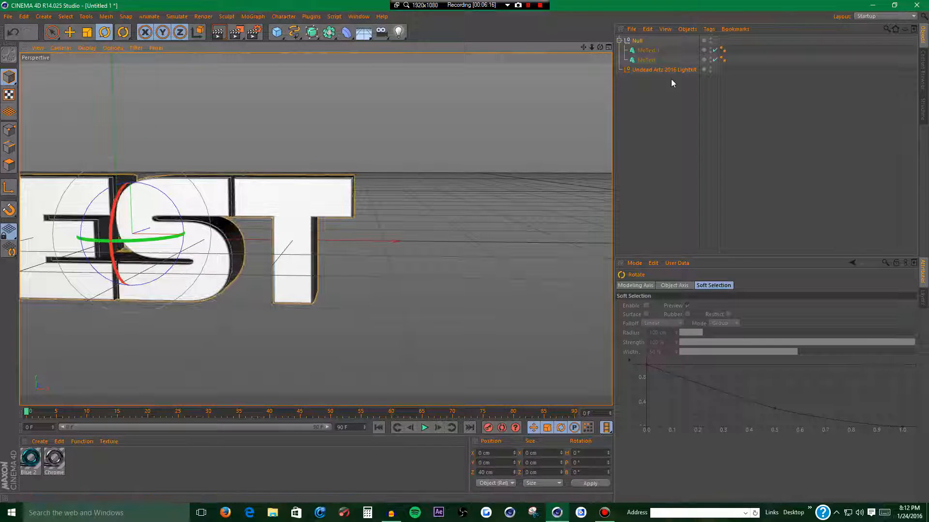
- Add a camera with its X and Y position and its rotation at 0, and frame the text through it
click(381, 32)
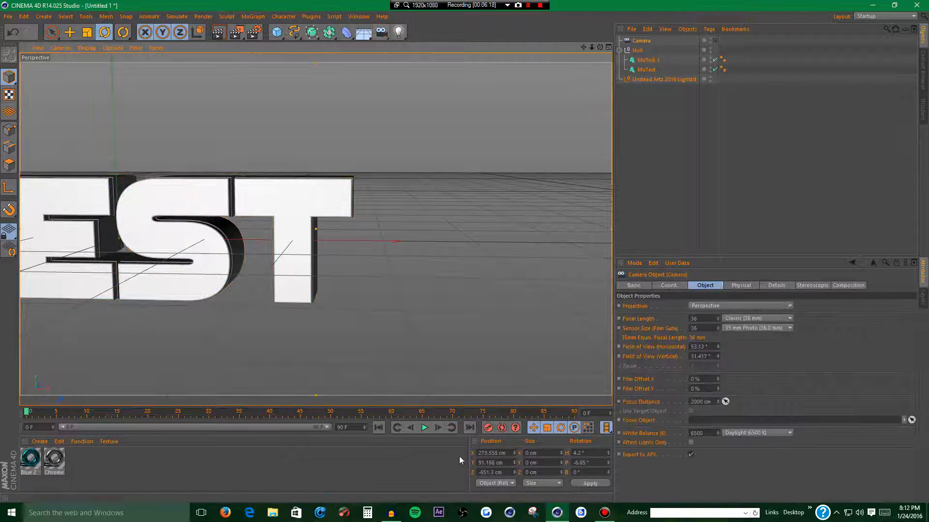
click(508, 453)
text(0)
key(Tab)
text(0)
key(Tab)
key(Tab)
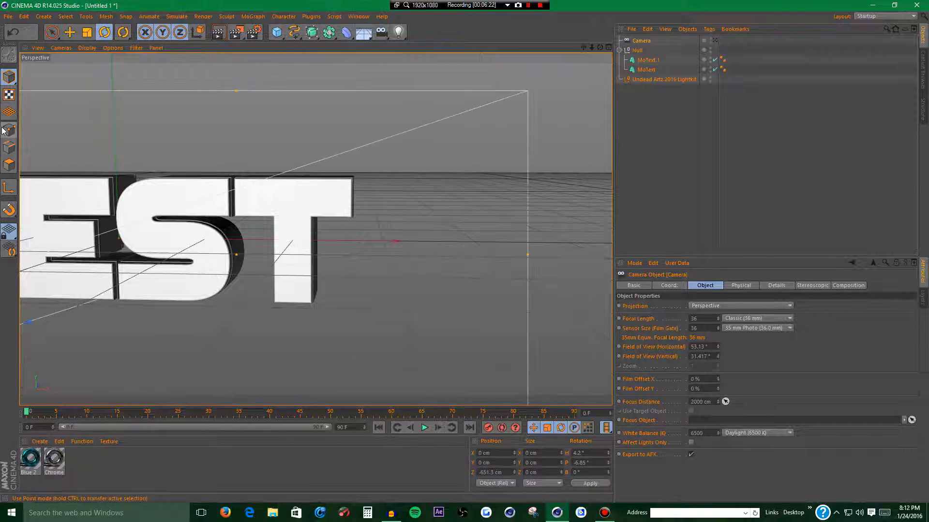
key(Return)
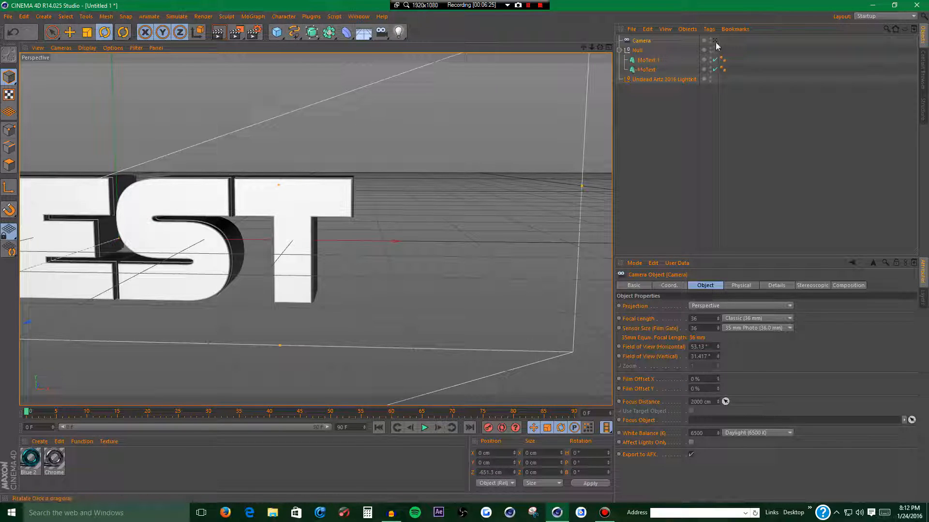
click(715, 41)
drag(592, 47, 582, 47)
- Try pitching the Null with its text around the centred axis, and reset its pitch to 0°
click(639, 50)
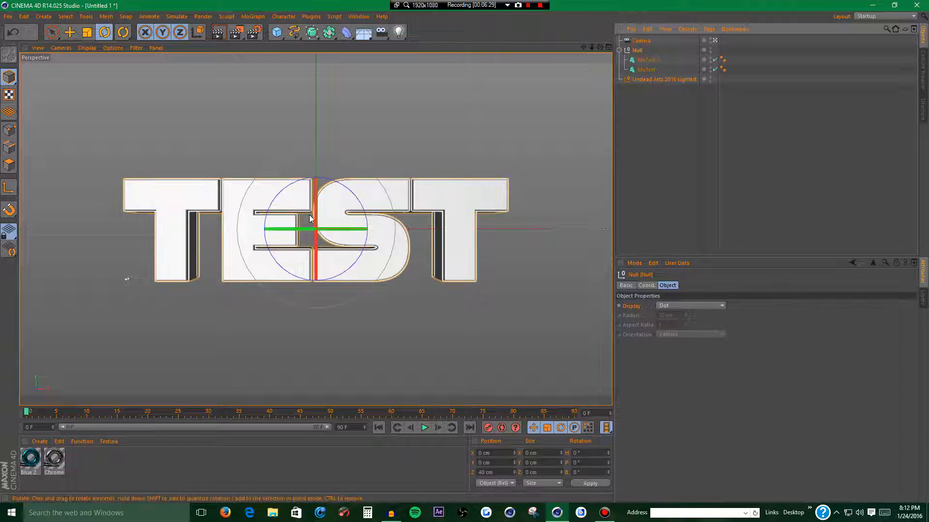
drag(320, 213, 301, 405)
click(648, 60)
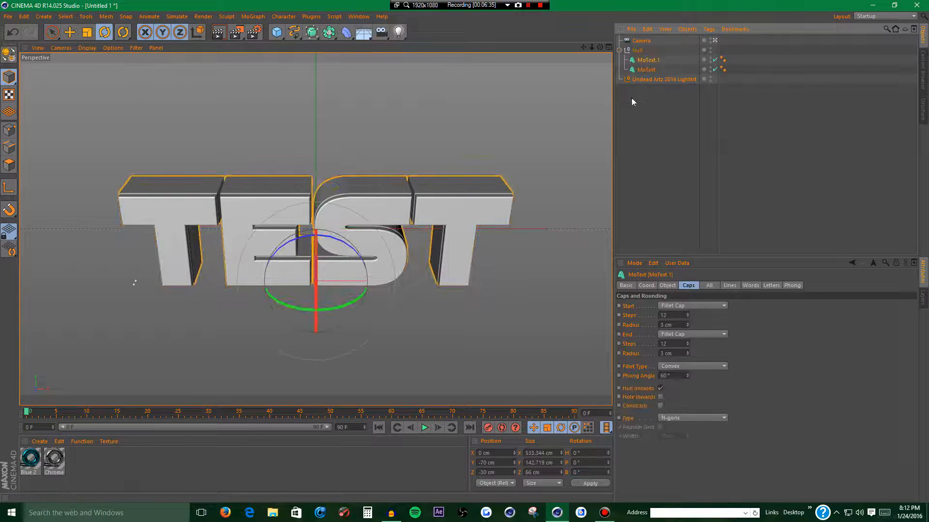
click(637, 50)
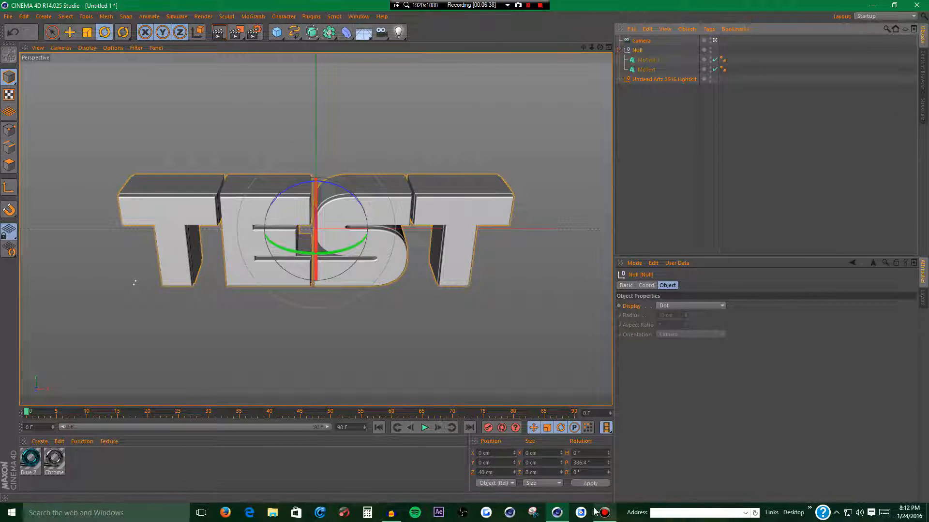
click(594, 463)
key(Return)
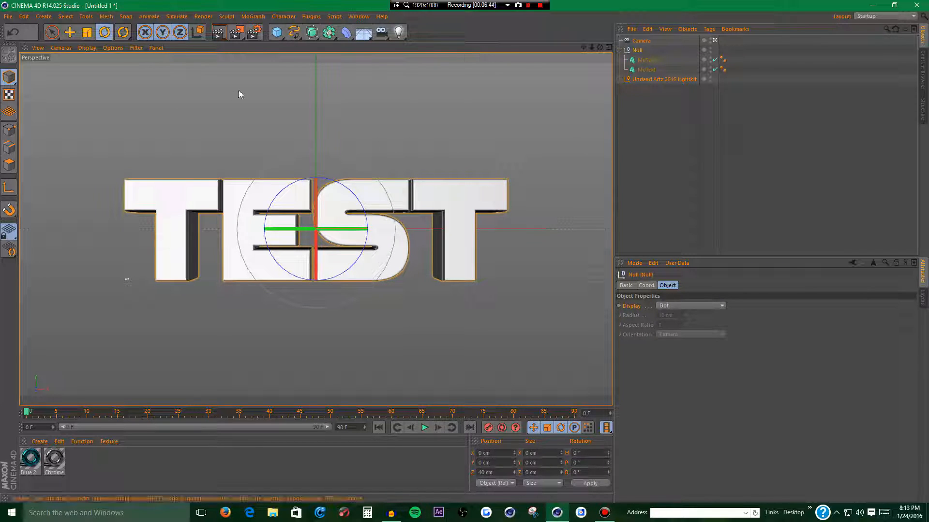
- Move both MoText objects out of the Null to the top level of the object hierarchy
click(649, 62)
ctrl+click(650, 68)
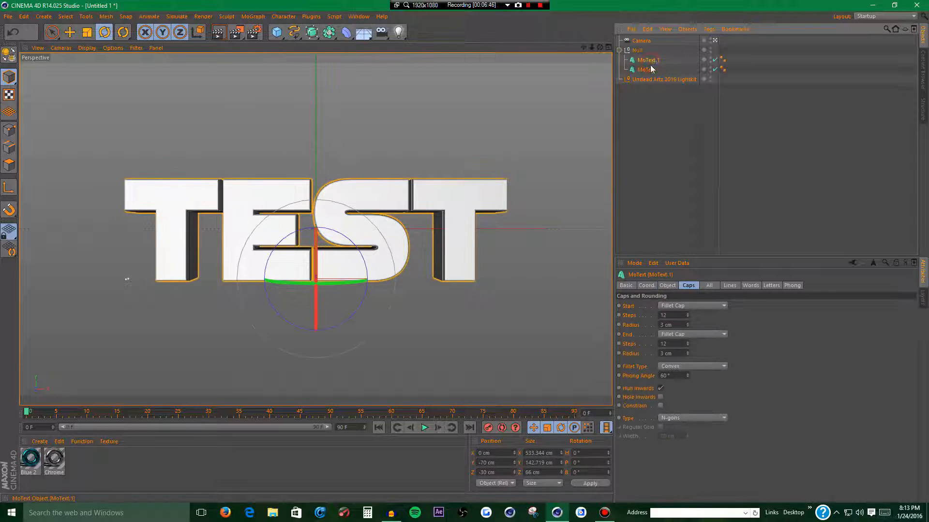
drag(631, 136, 631, 136)
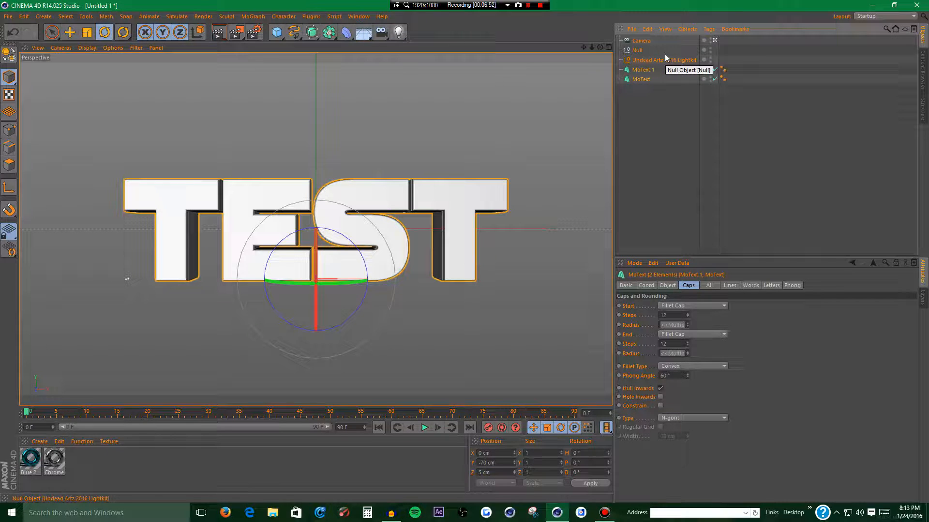
- Make both MoText objects editable and expand their hierarchies down to the individual letters
key(c)
click(619, 70)
click(624, 78)
click(629, 89)
click(620, 141)
click(619, 138)
click(624, 146)
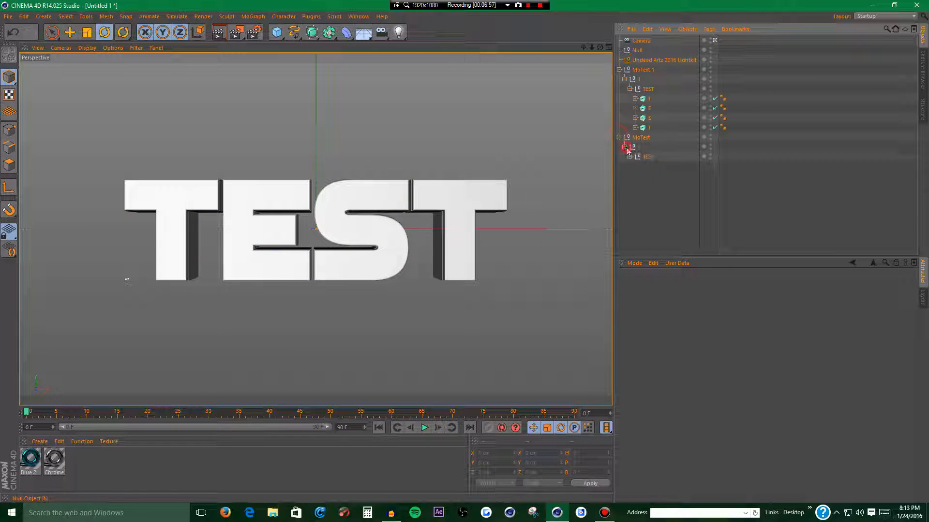
click(630, 156)
- Group the first letter T of both text hierarchies into a single Null
click(643, 166)
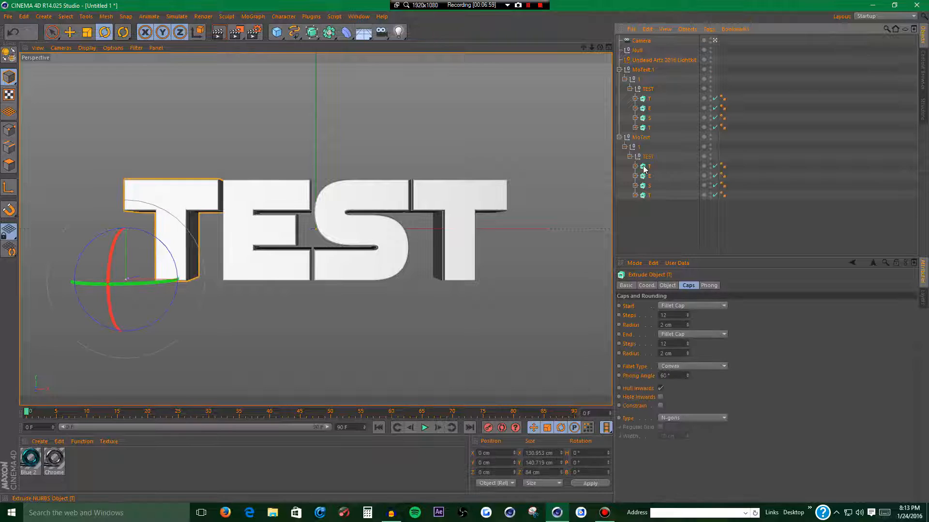
ctrl+click(648, 99)
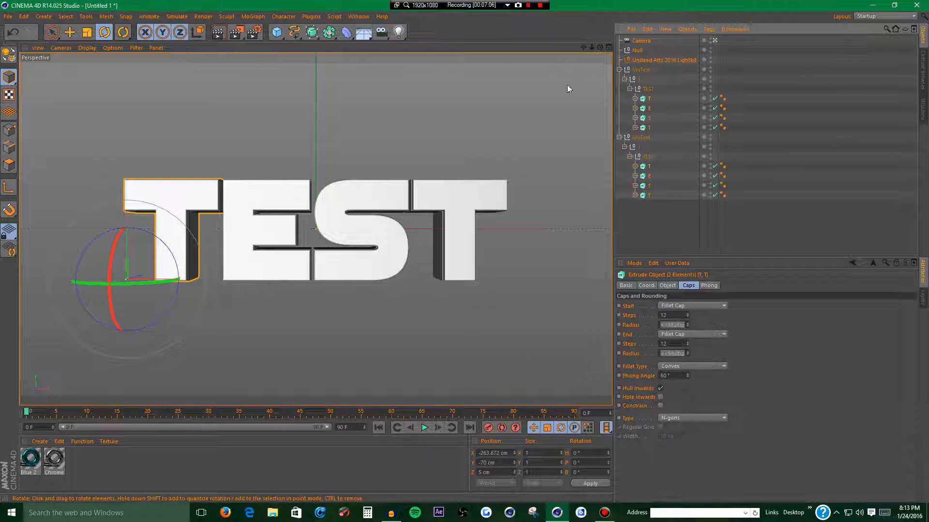
key(alt+g)
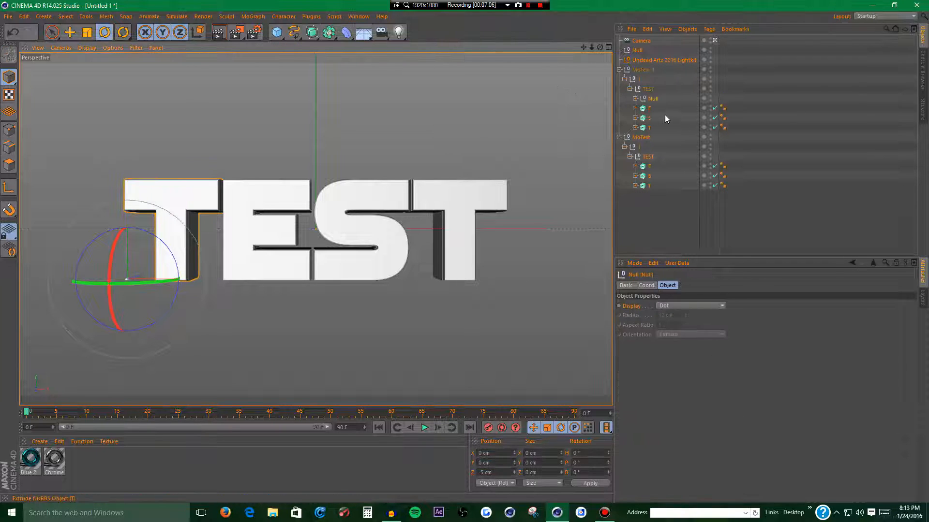
- Rename the Null holding the first letter pair as T
double_click(655, 100)
text(T)
key(Return)
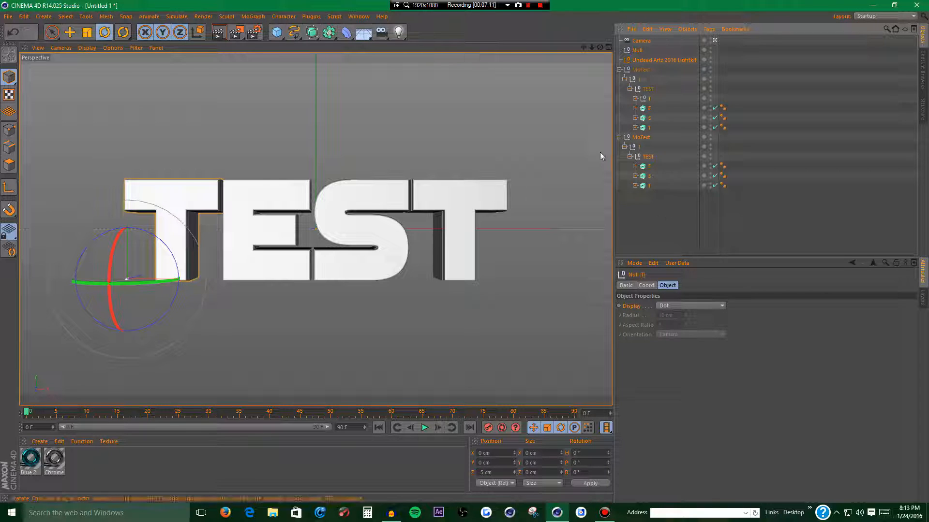
- Group the letter E of both text hierarchies into one Null and name it E
click(649, 109)
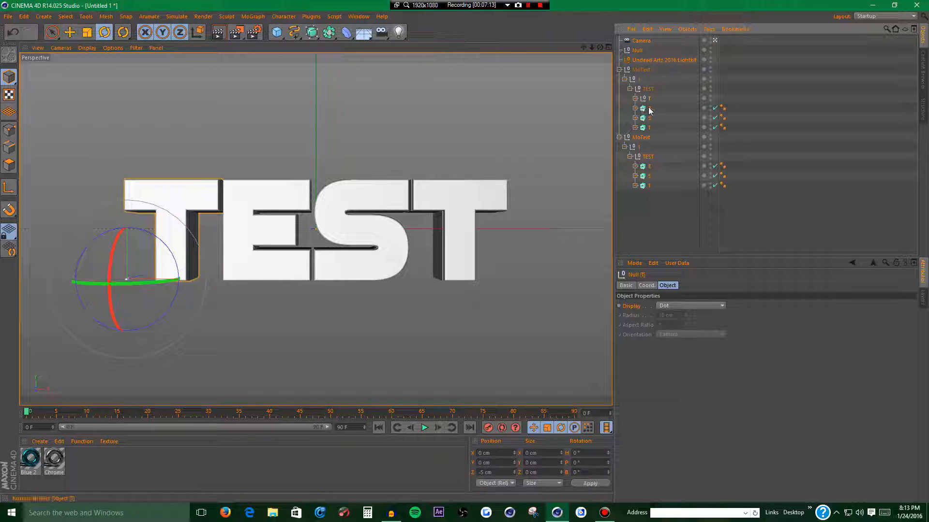
ctrl+click(651, 166)
key(alt+g)
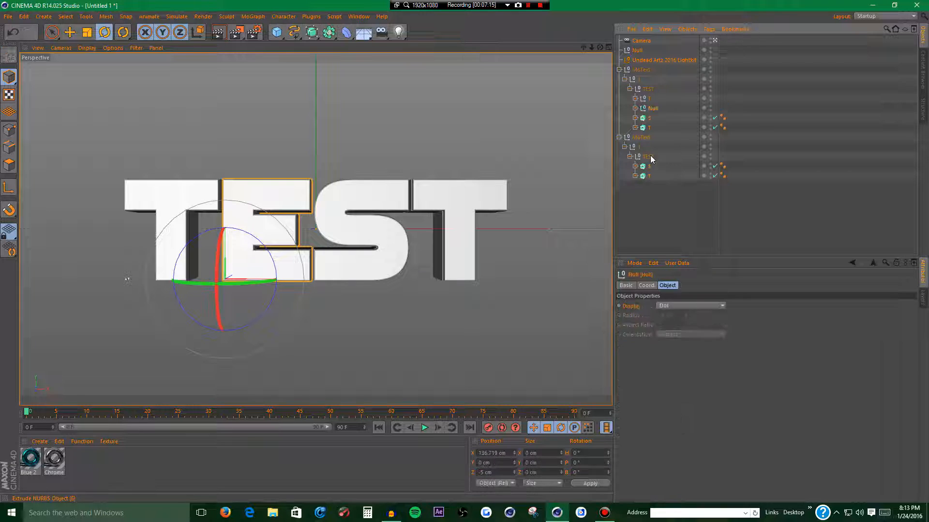
double_click(651, 109)
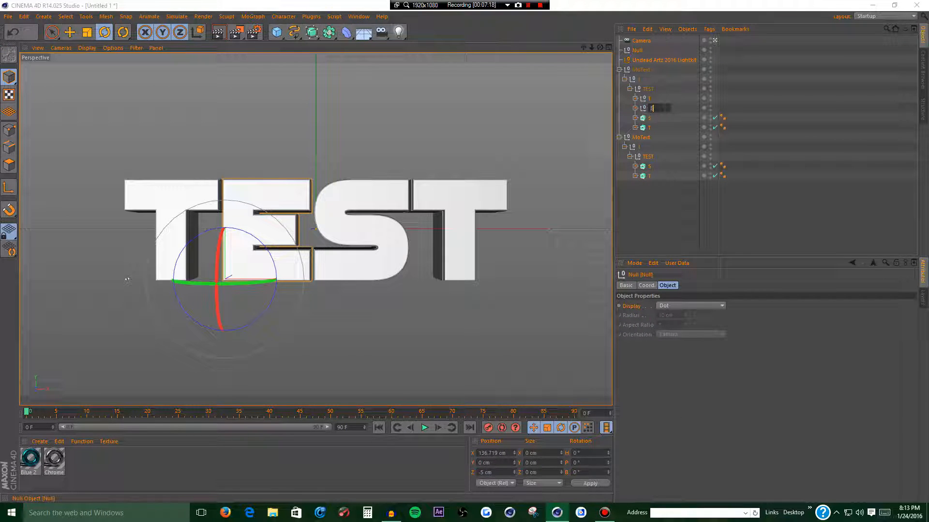
text(E)
key(Return)
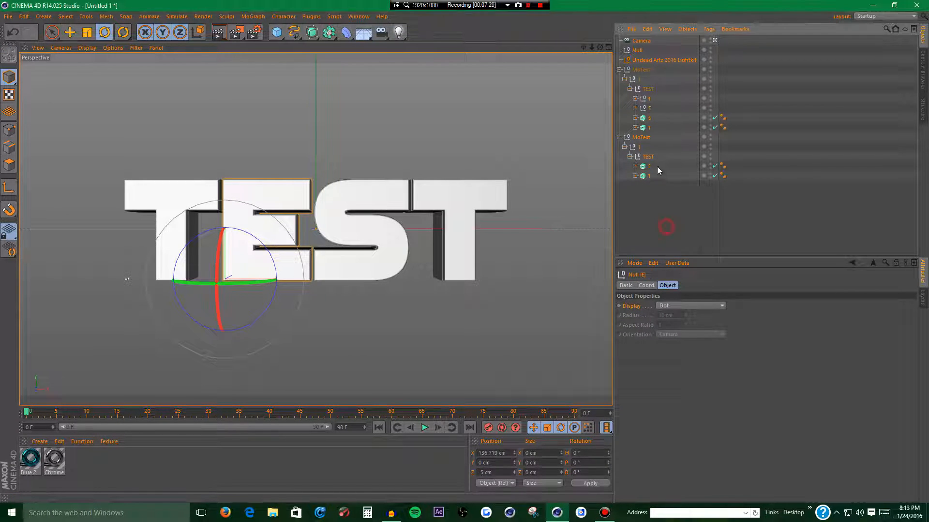
- Group the letter S of both text hierarchies into one Null and name it S
click(646, 166)
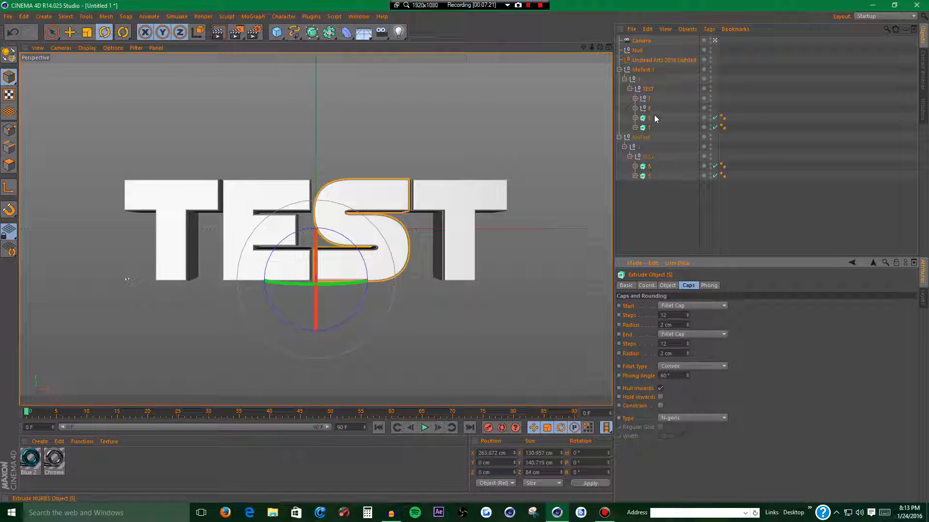
ctrl+click(648, 119)
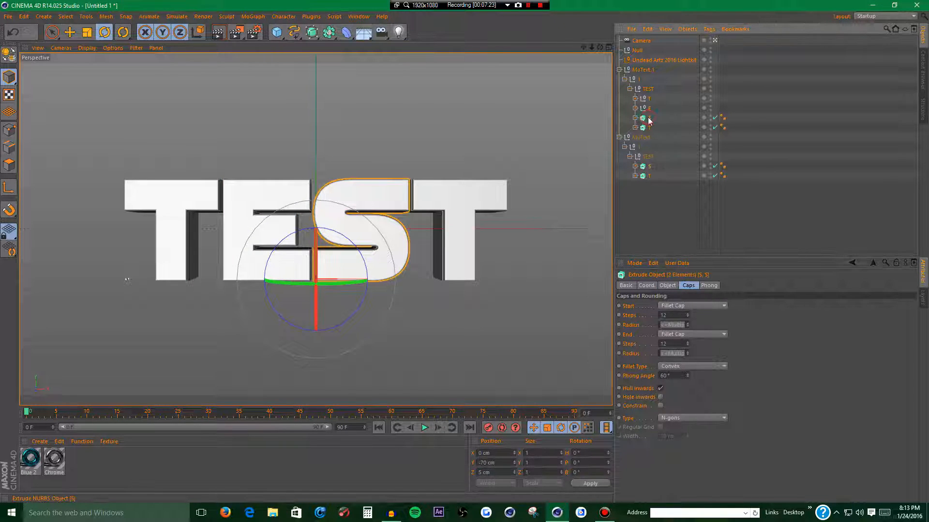
key(alt+g)
double_click(653, 118)
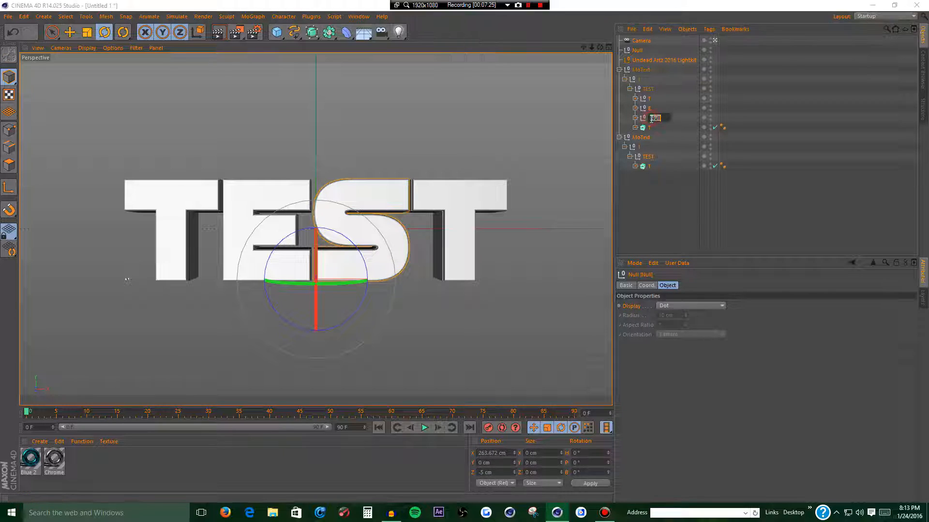
click(673, 211)
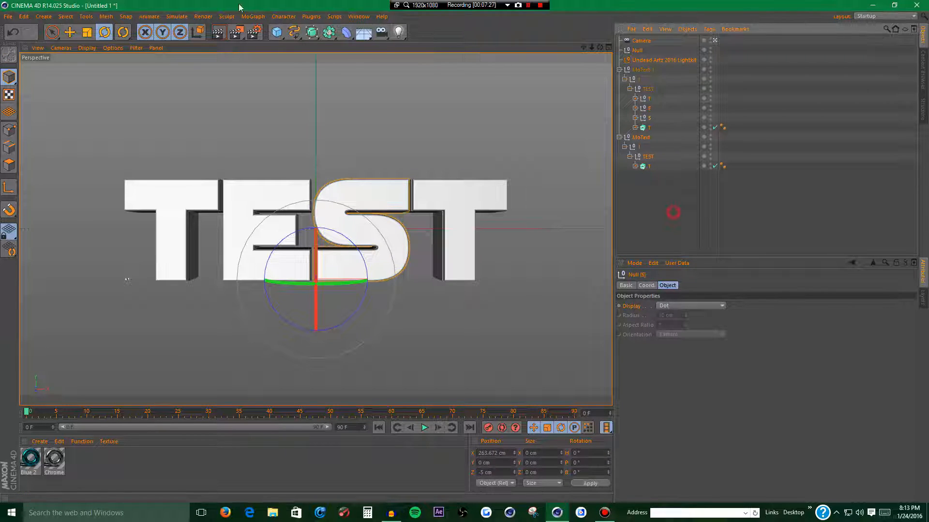
click(648, 127)
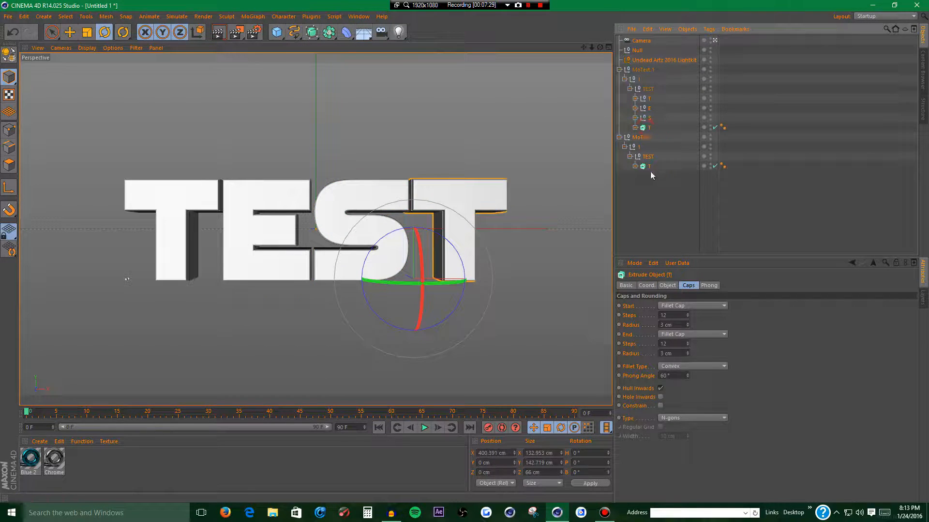
shift+click(649, 166)
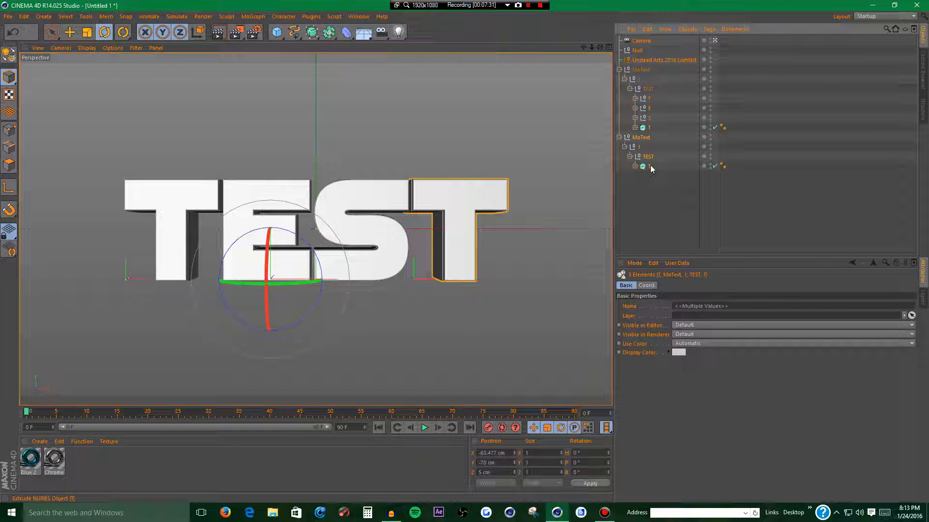
key(alt+g)
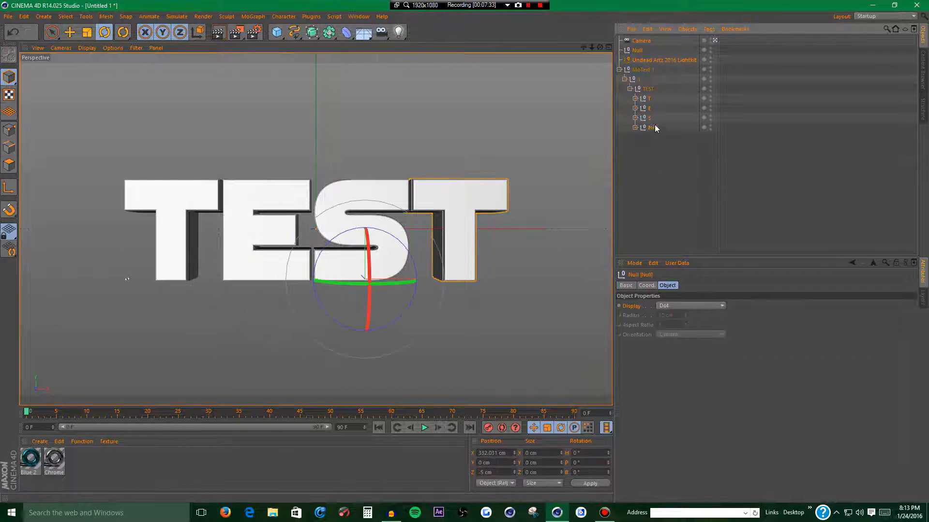
key(ctrl+z)
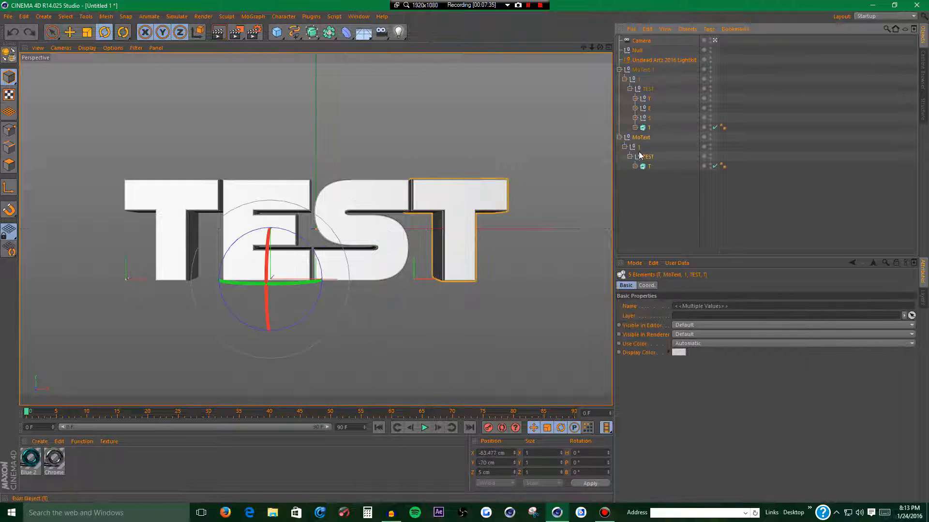
- Group only the last letter T of both text hierarchies into one Null and name it T
click(645, 166)
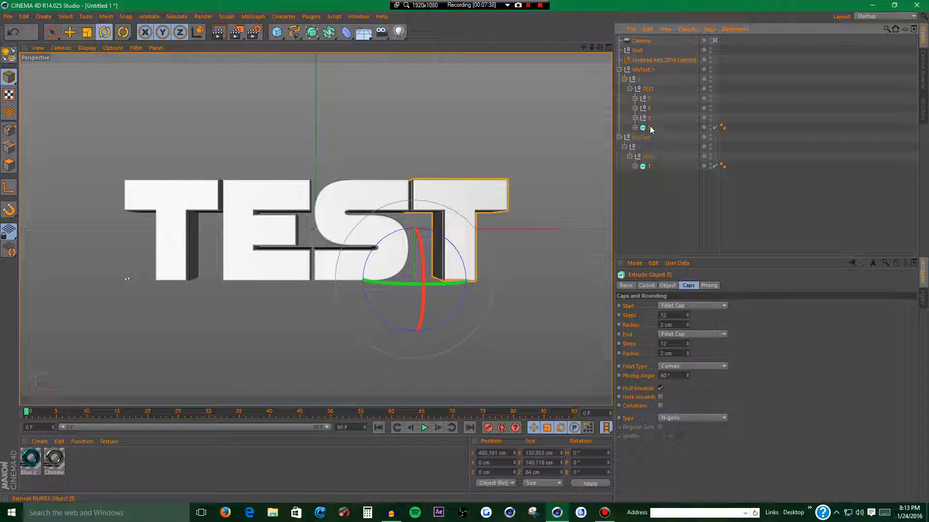
ctrl+click(650, 127)
key(alt+g)
double_click(649, 127)
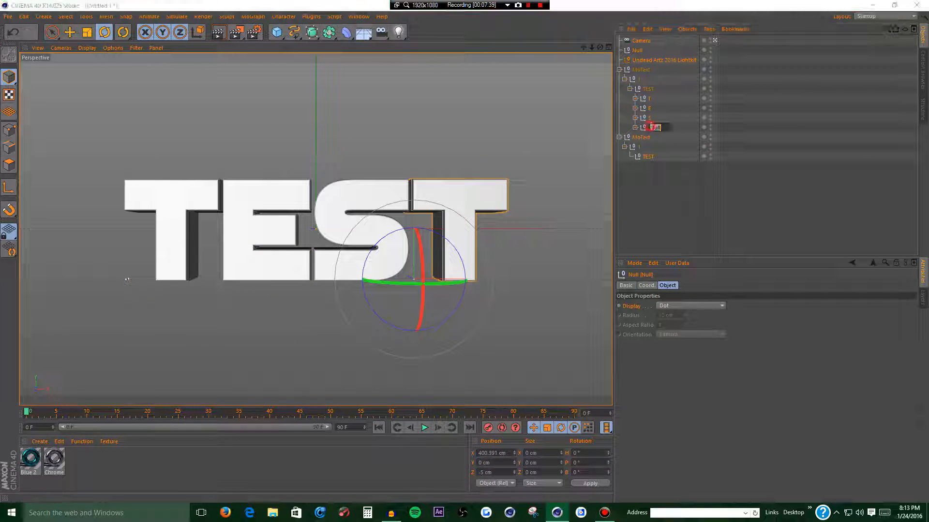
text(t)
key(Return)
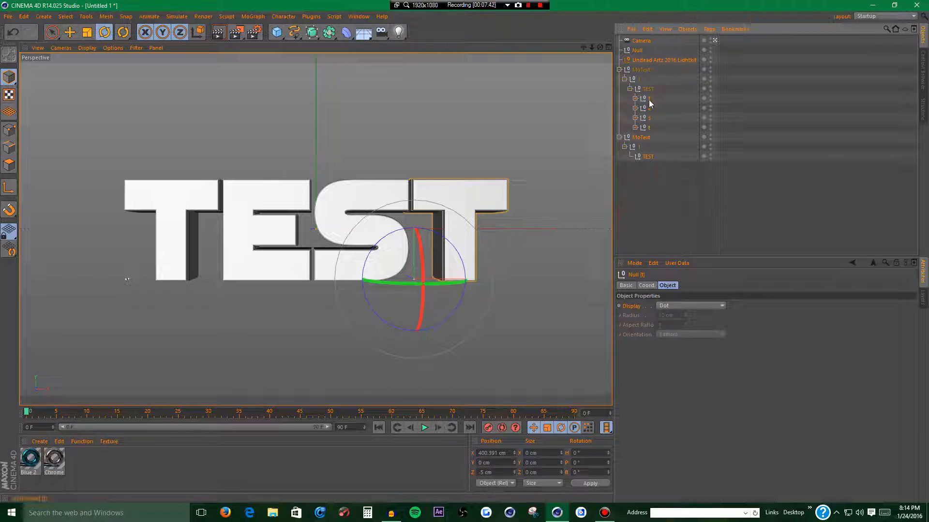
double_click(650, 127)
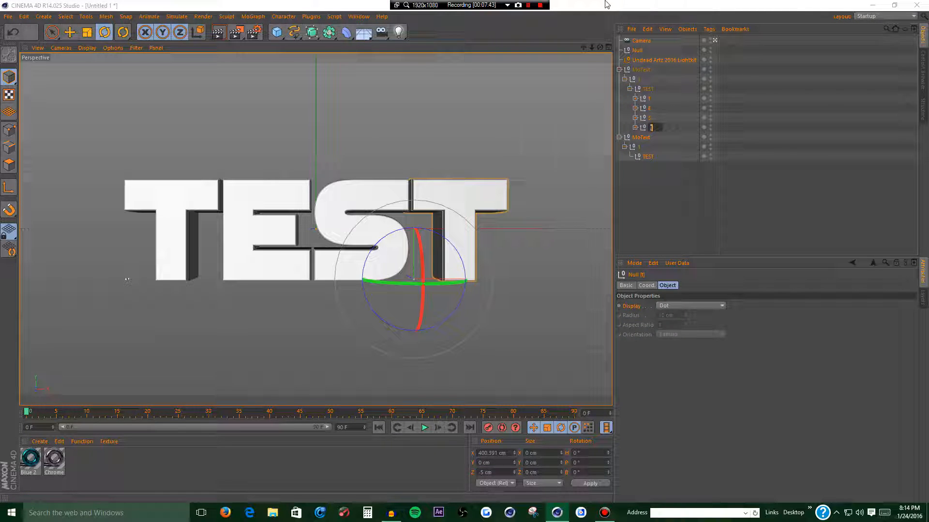
text(T)
key(Return)
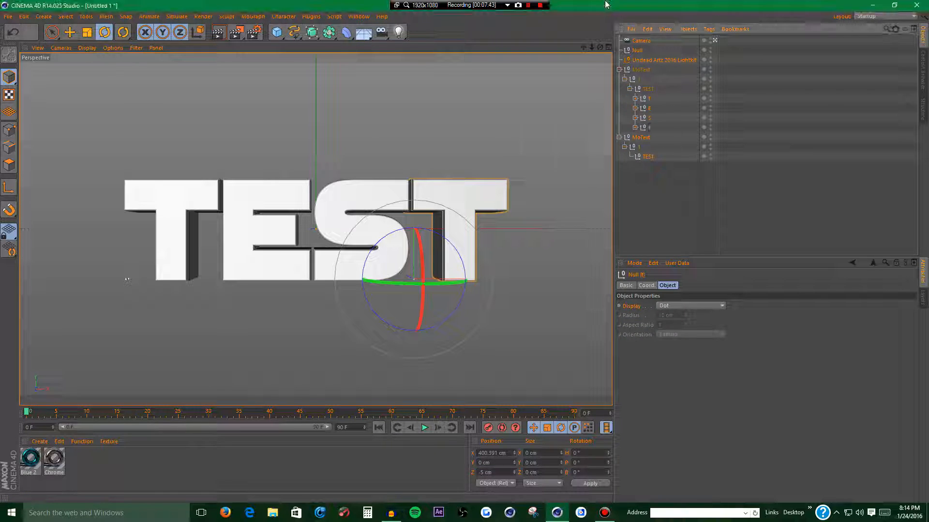
- Move the four letter Nulls T, E, S and T out of the MoText hierarchy to the top level of the object list
click(648, 99)
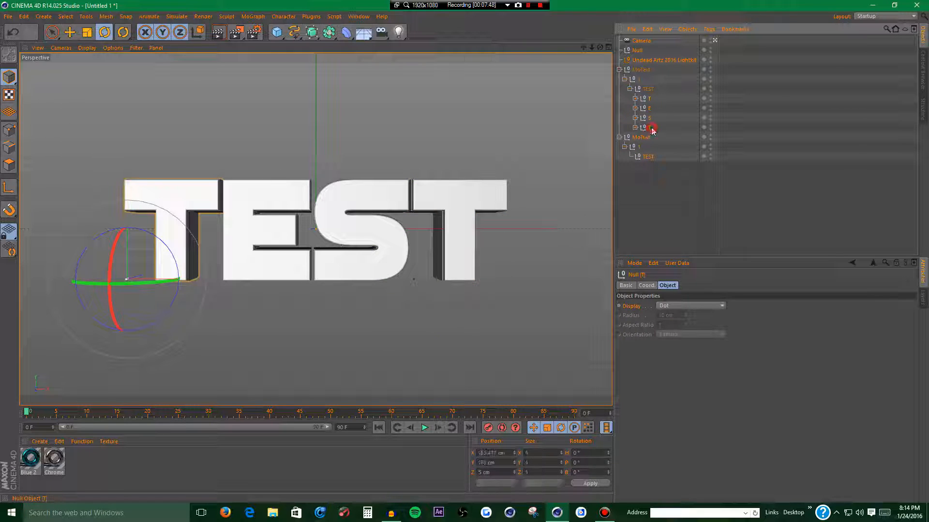
shift+click(646, 128)
drag(643, 99, 639, 167)
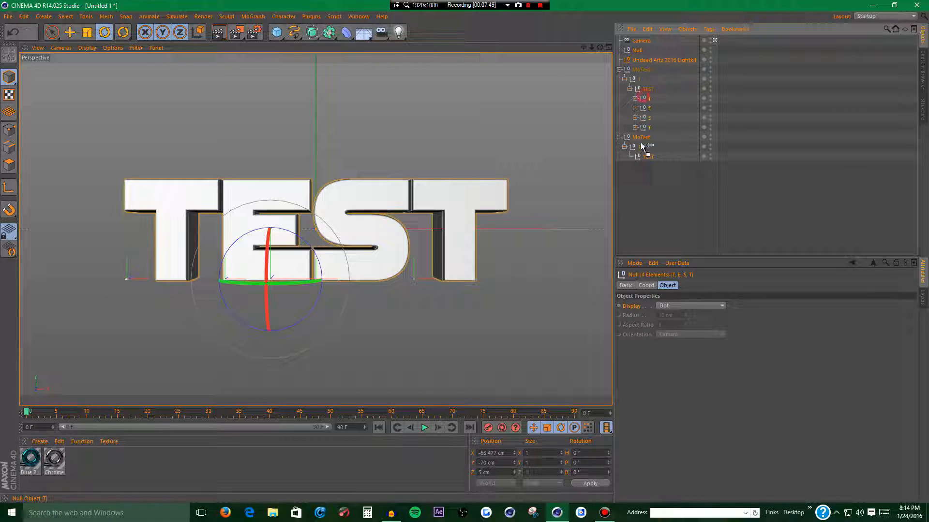
- Delete both emptied MoText hierarchies
click(644, 71)
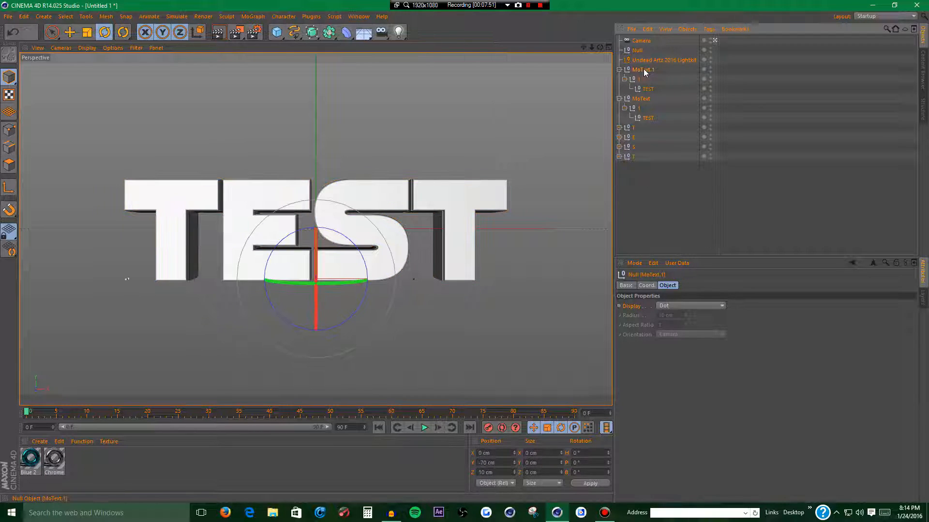
key(Delete)
click(638, 70)
key(Delete)
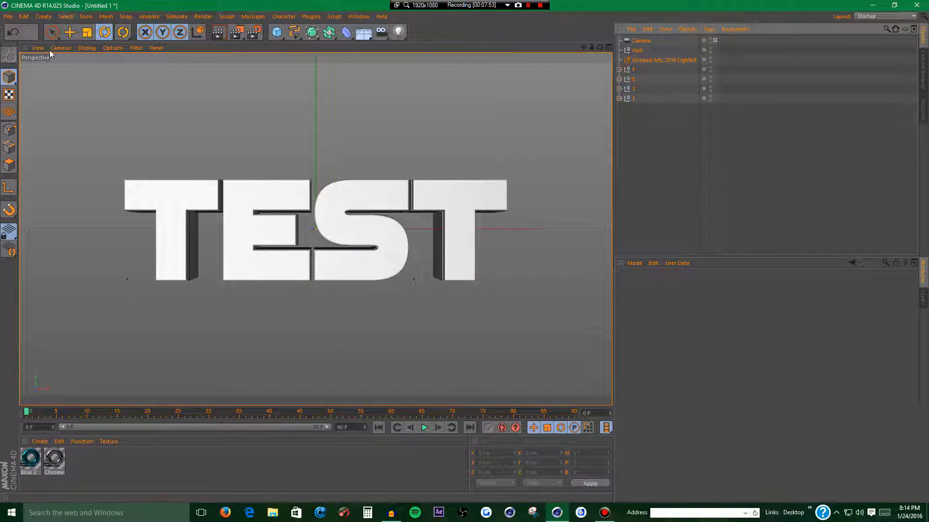
- With axis editing enabled, set the axis position of all four letter Nulls to 0 cm in X, Y and Z
click(69, 32)
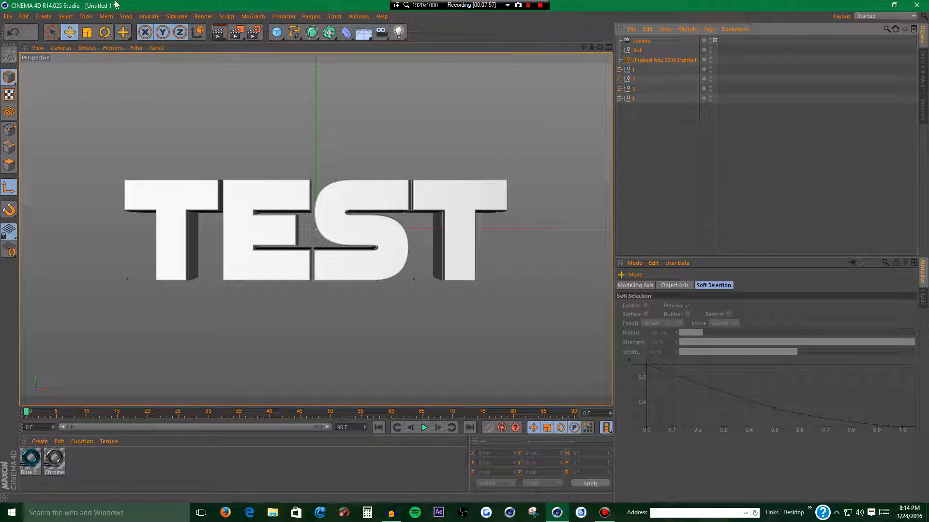
click(631, 99)
shift+click(633, 99)
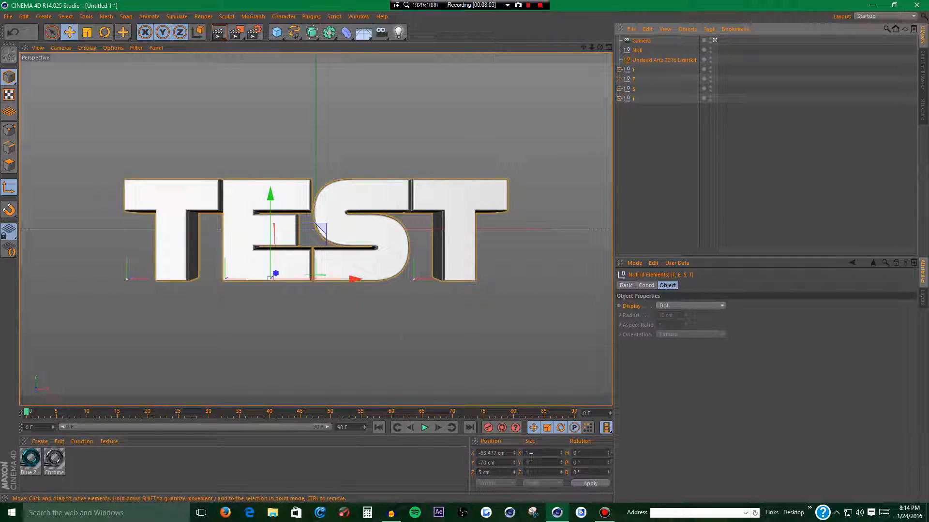
click(492, 453)
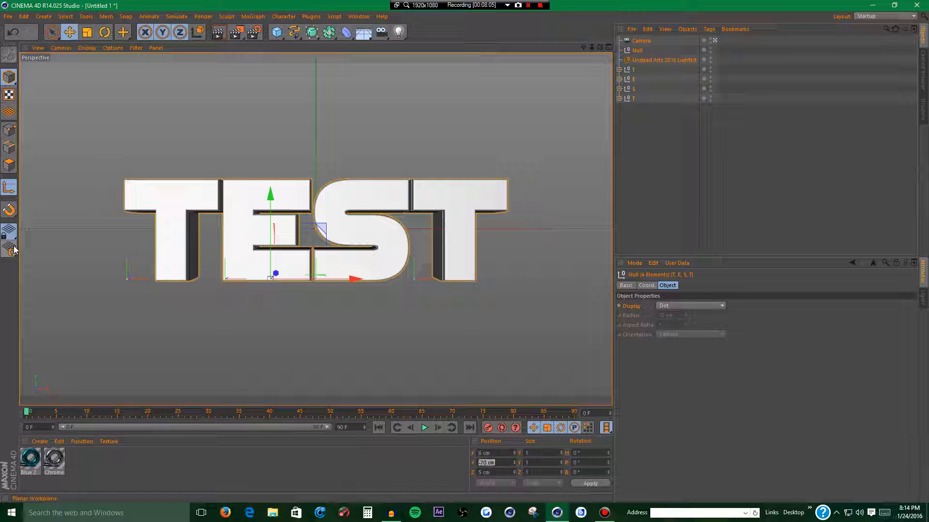
text(0)
key(Return)
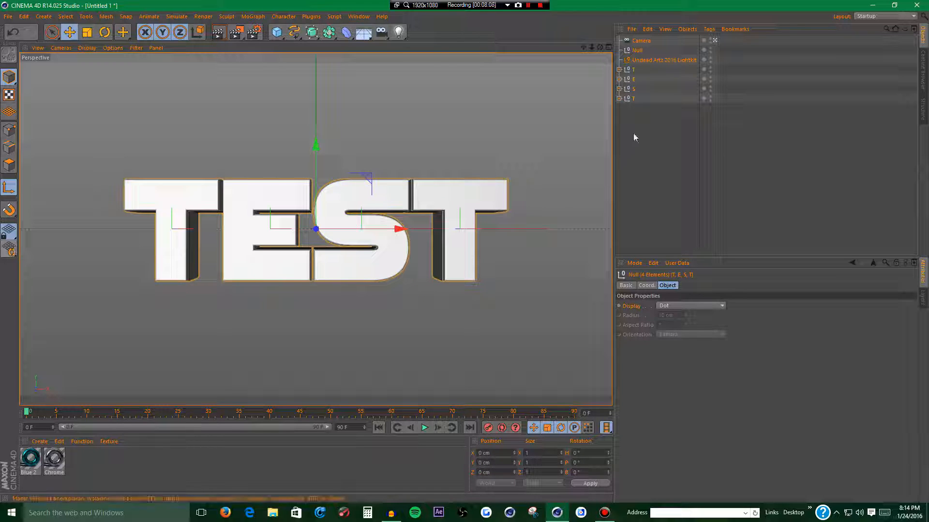
- Centre the four letter Nulls' axes in the text depth at Y 0 cm and Z 40 cm, checking the placement in the four-view layout
click(608, 47)
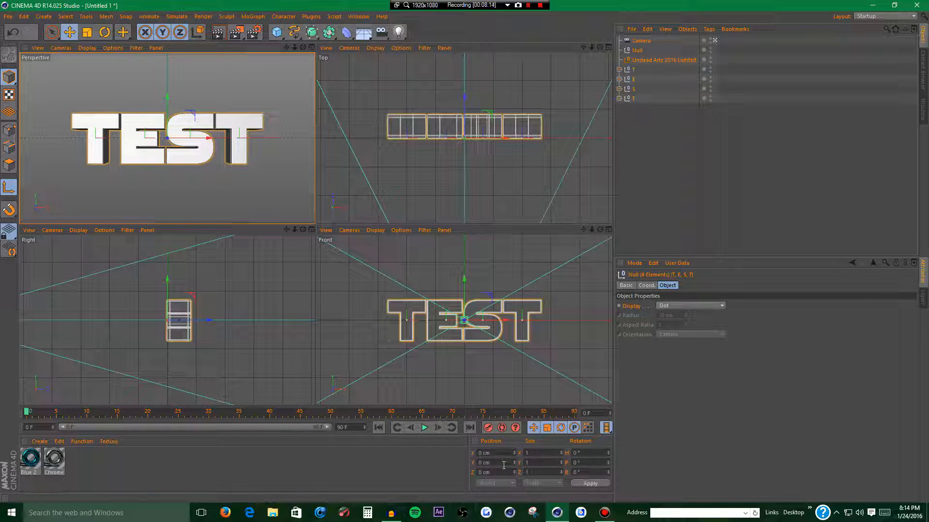
text(40)
key(Return)
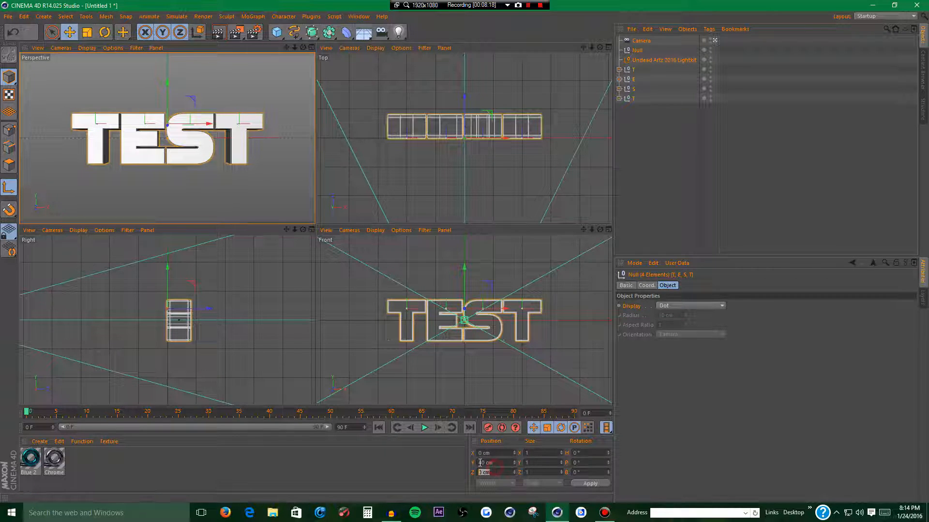
drag(199, 438, 1, 274)
text(040)
key(Return)
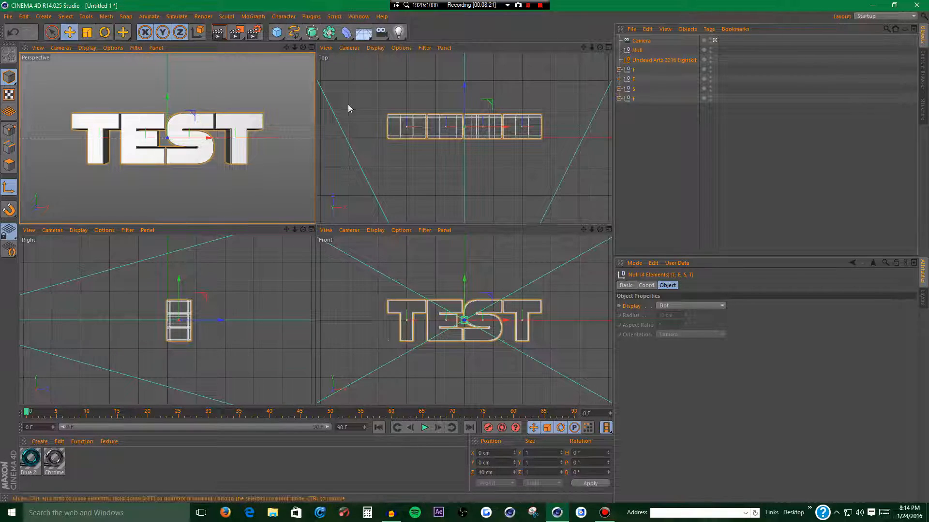
click(311, 48)
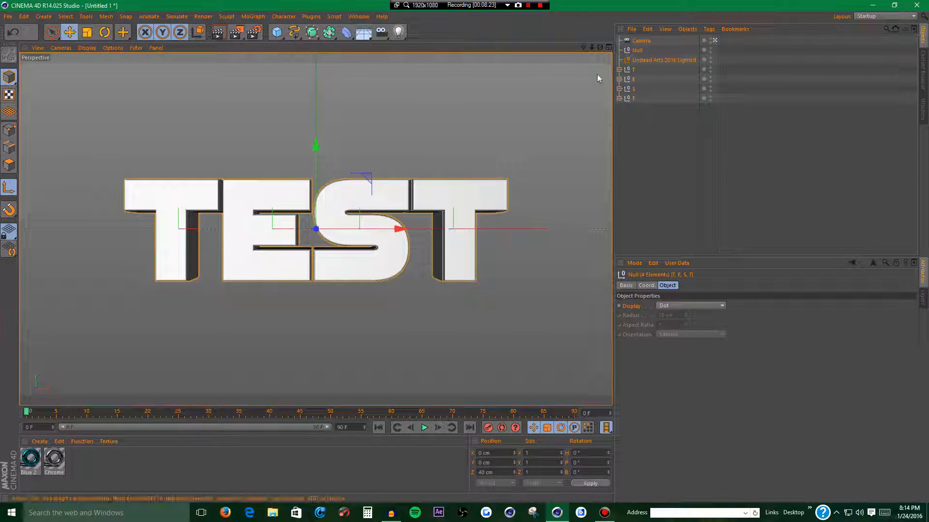
- Try rotating the first letter's T Null about its centred axis in several directions, undoing each rotation, and leave that Null selected
click(633, 69)
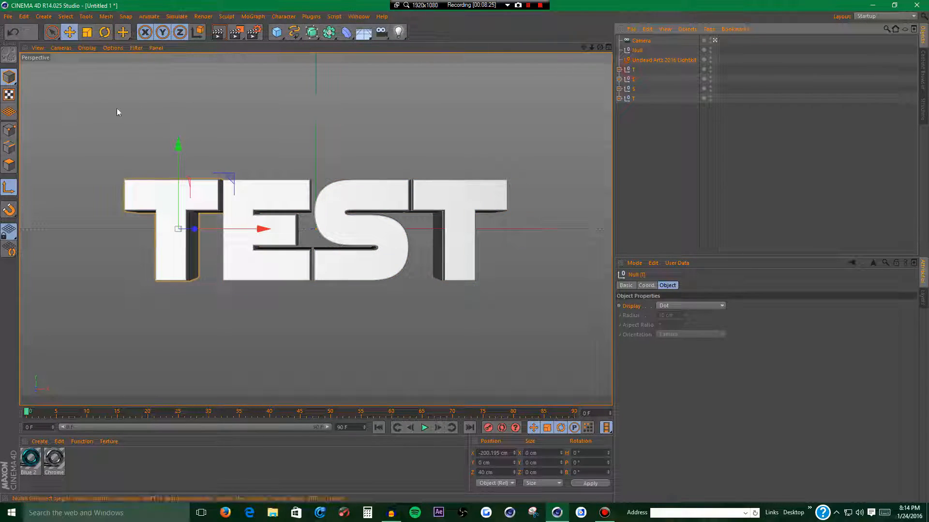
click(104, 31)
drag(177, 230, 18, 188)
key(ctrl+z)
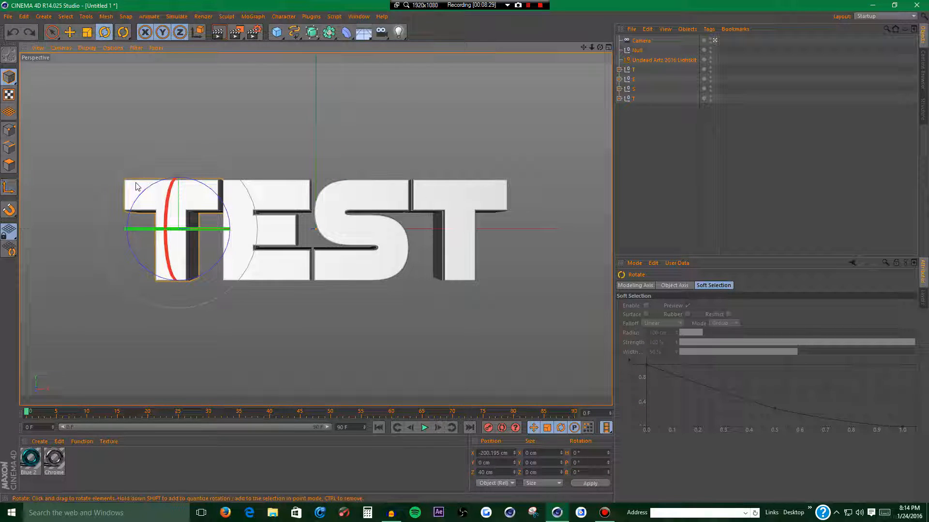
drag(168, 201, 202, 307)
key(ctrl+z)
drag(208, 224, 244, 166)
key(ctrl+z)
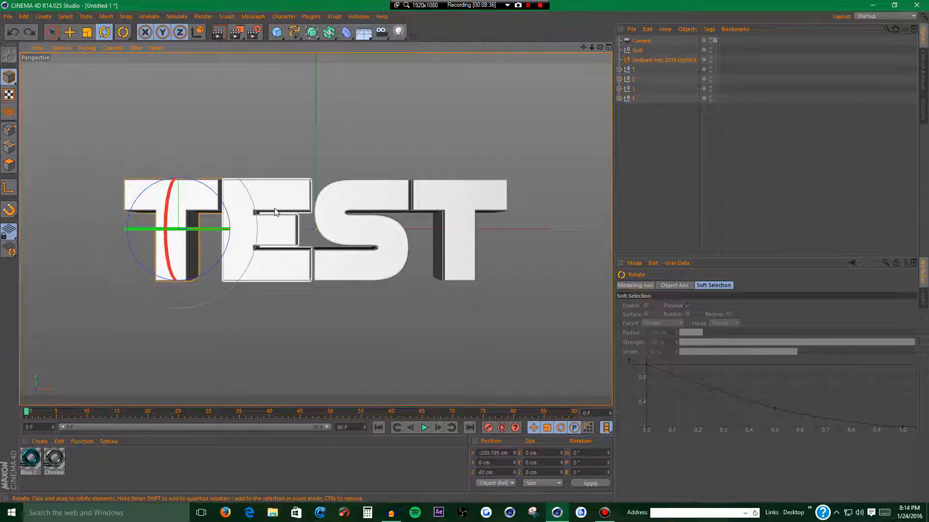
click(295, 199)
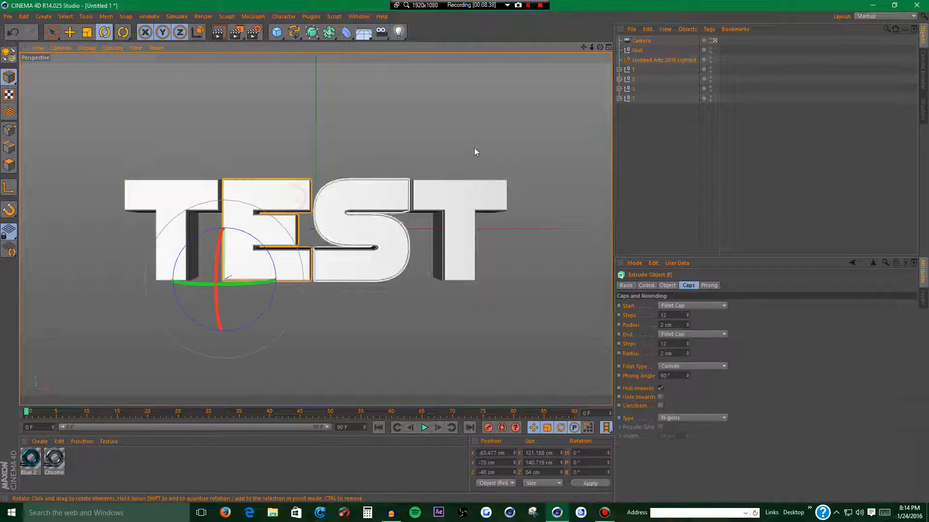
click(628, 70)
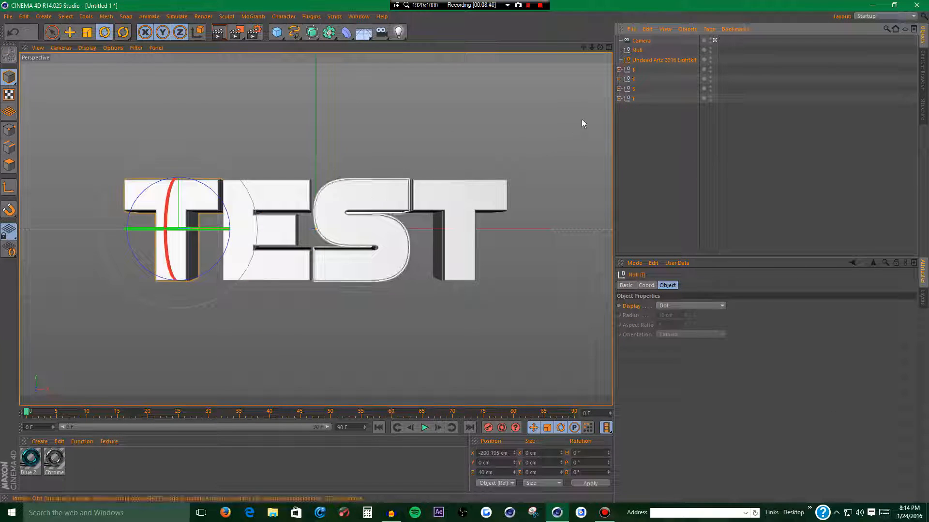
- Try rotating the E and S letter Nulls about their centred axes, undoing each rotation, and clear the selection
click(628, 80)
drag(244, 239, 307, 356)
key(ctrl+z)
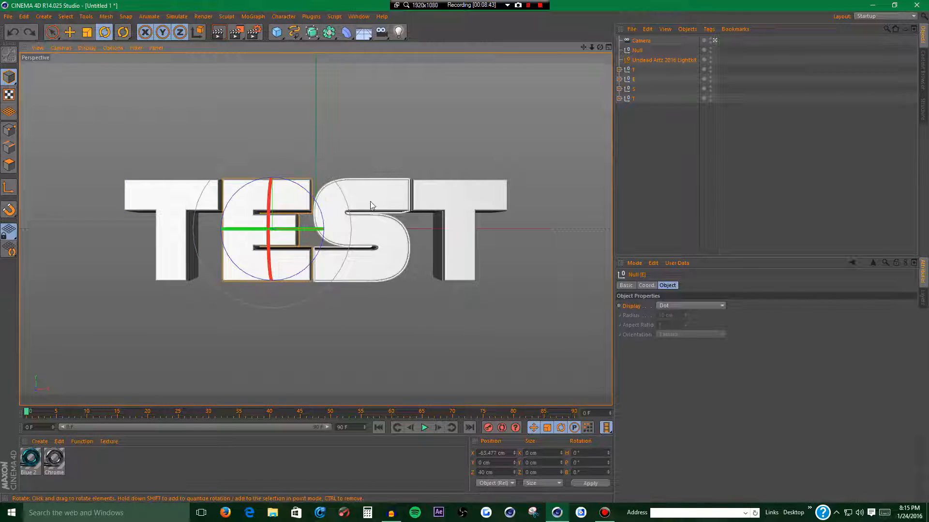
click(634, 89)
drag(368, 159, 508, 261)
key(ctrl+z)
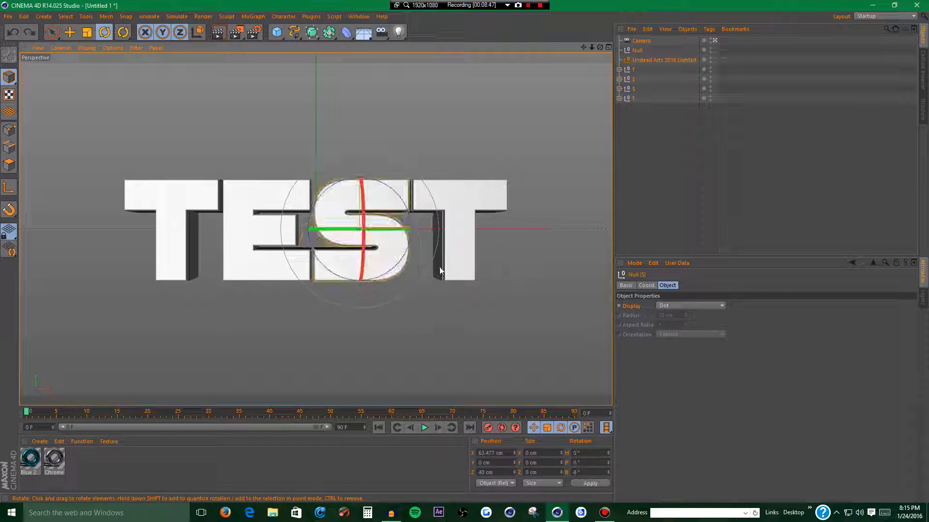
click(678, 211)
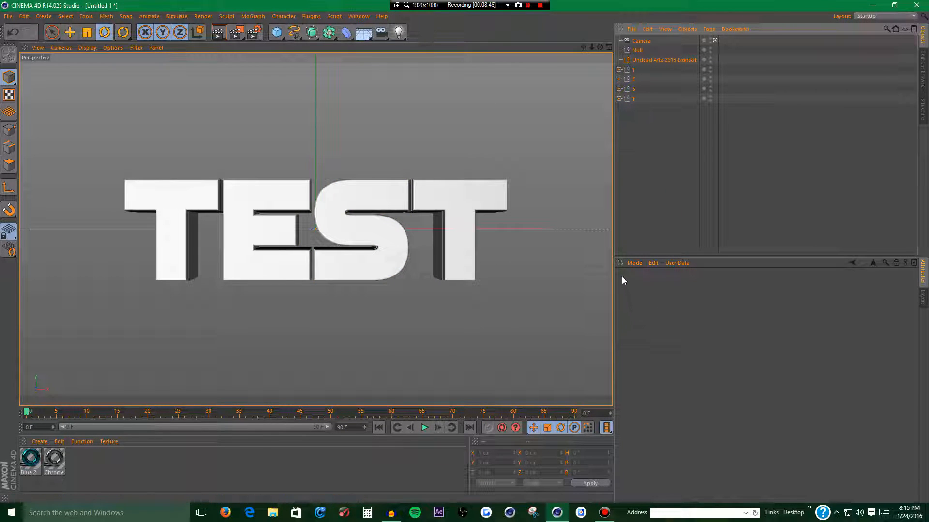
- Set the project frame rate to 60 FPS in the Project Settings
click(634, 264)
click(643, 304)
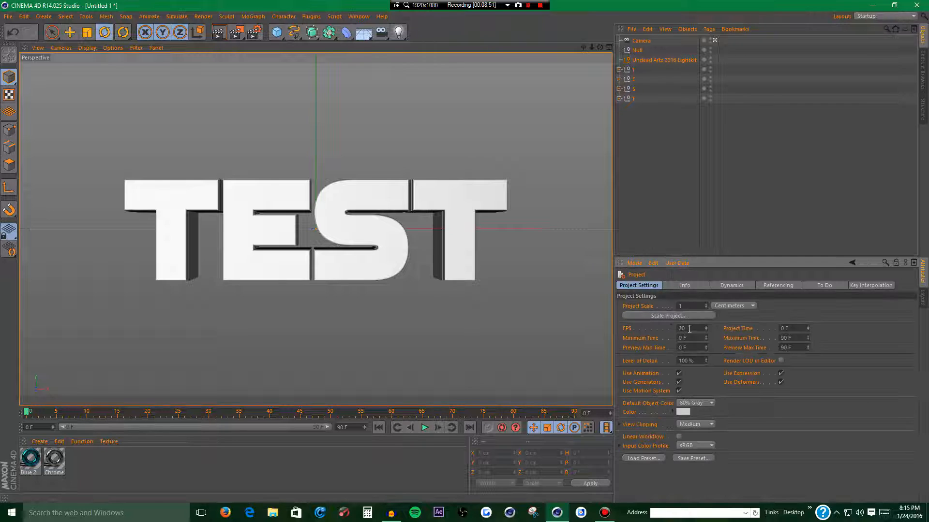
text(60)
key(Return)
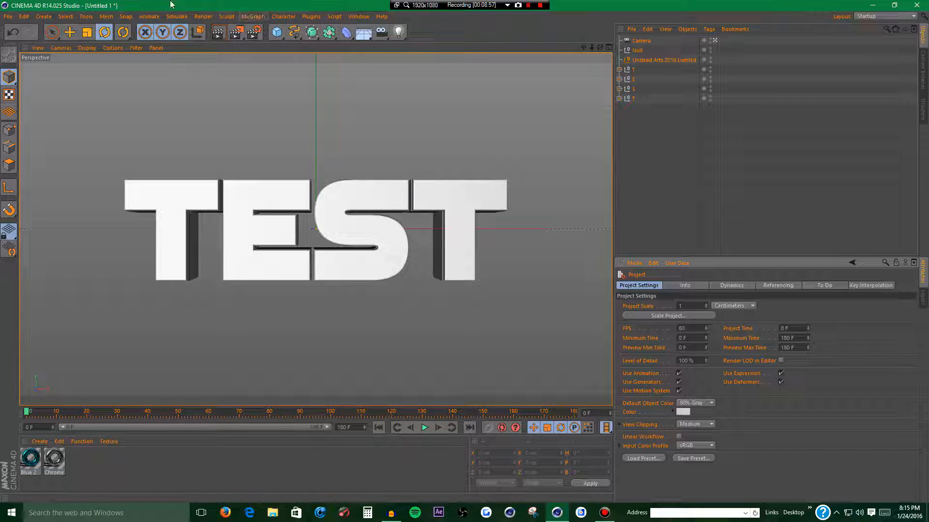
- Add a MoGraph Sound effector to the scene
click(253, 16)
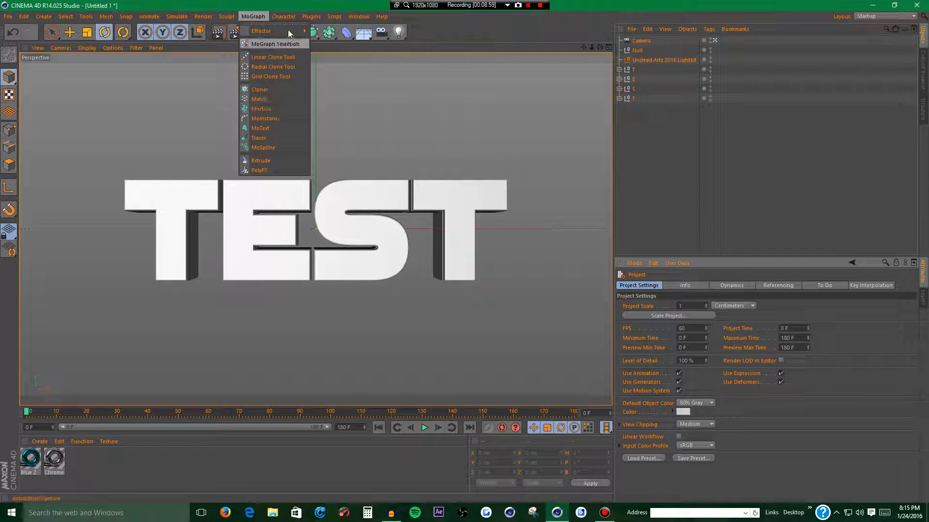
mouse_move(288, 30)
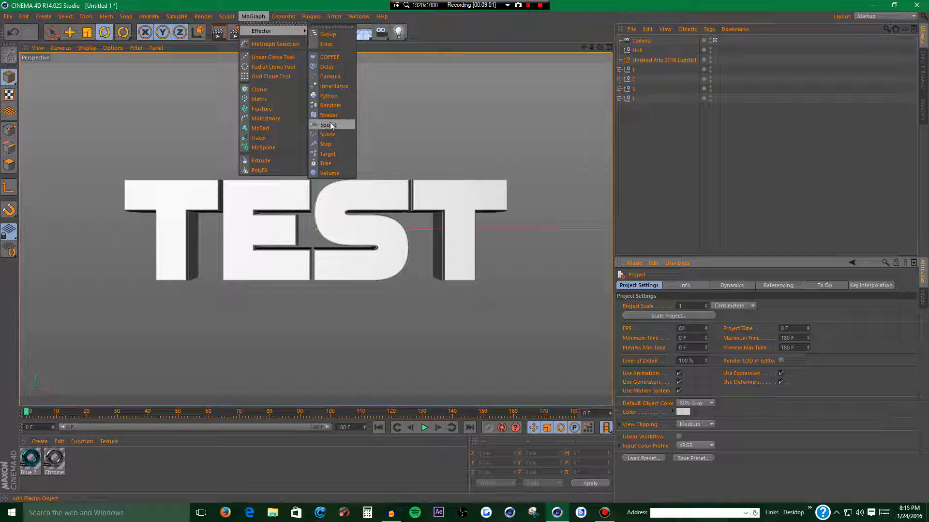
click(329, 125)
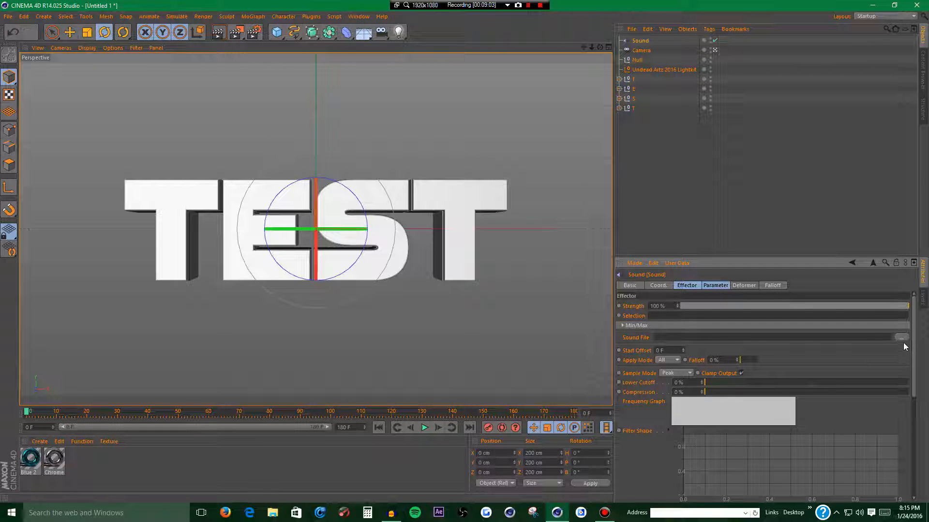
- Load "Rich Gang - Imma Ride (mp3cut.net).wav" from the Desktop's Intro Stuff\Songs folder as the Sound effector's sound file
click(900, 338)
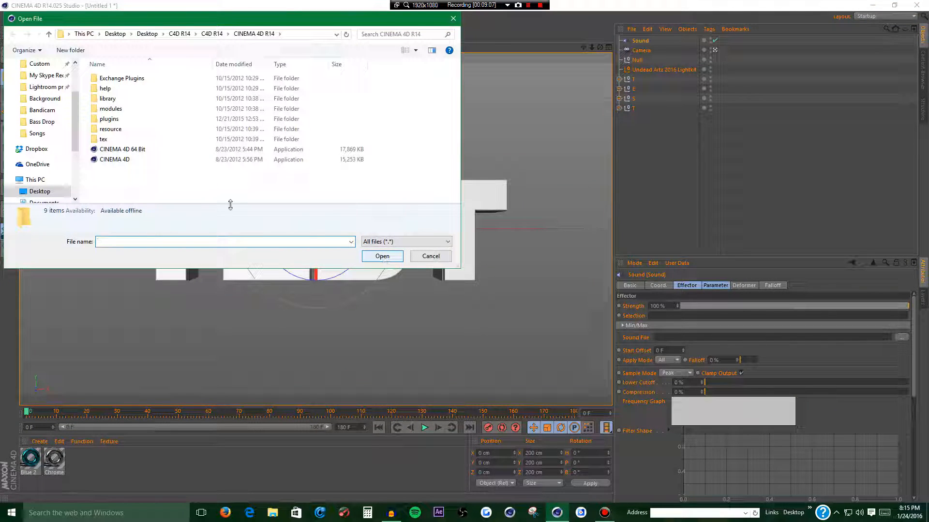
scroll(41, 135, up, 3)
click(44, 90)
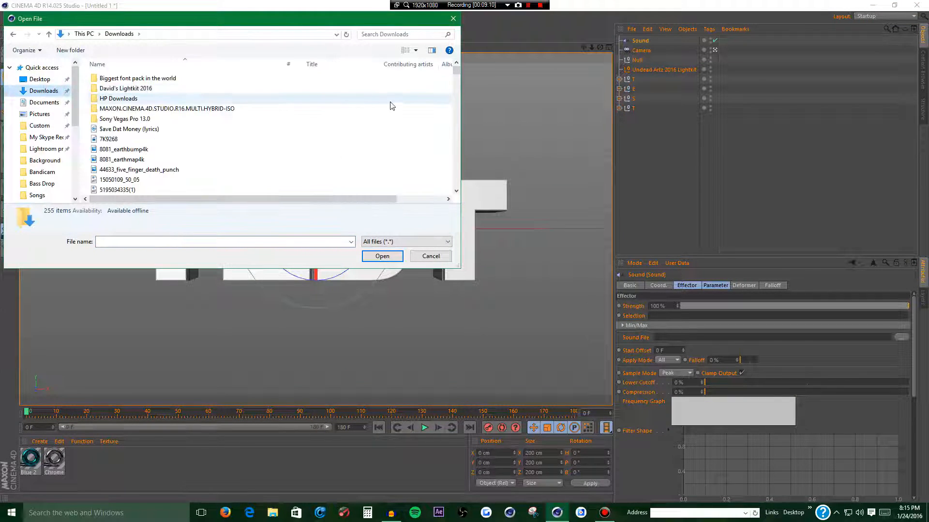
drag(456, 70, 454, 189)
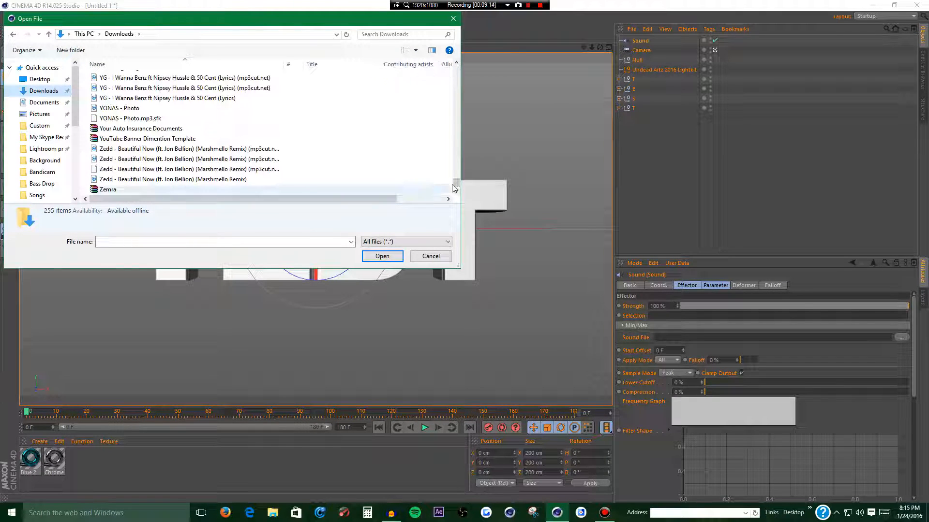
click(40, 79)
double_click(149, 99)
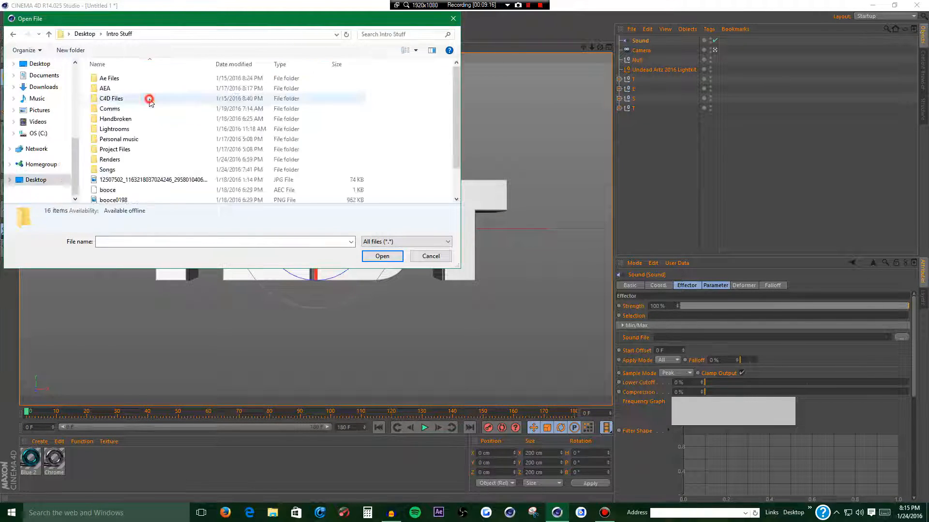
double_click(123, 169)
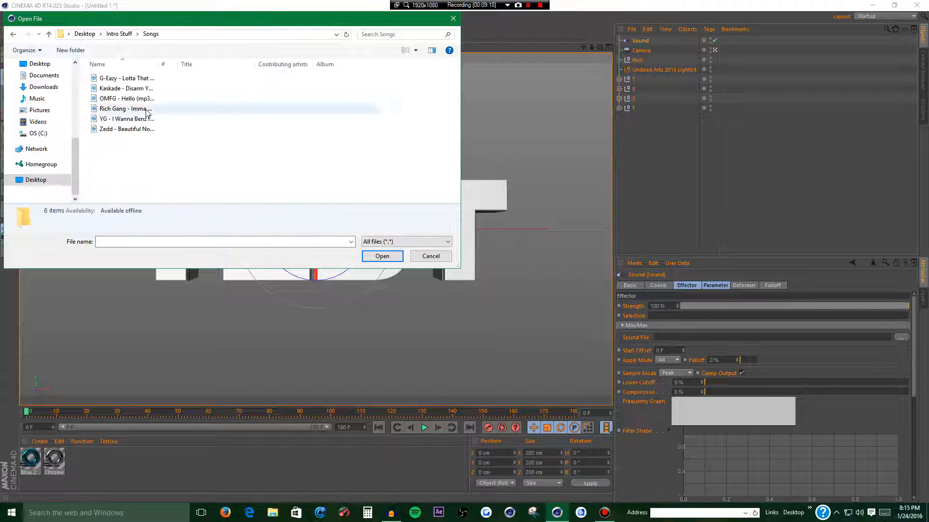
drag(160, 64, 379, 81)
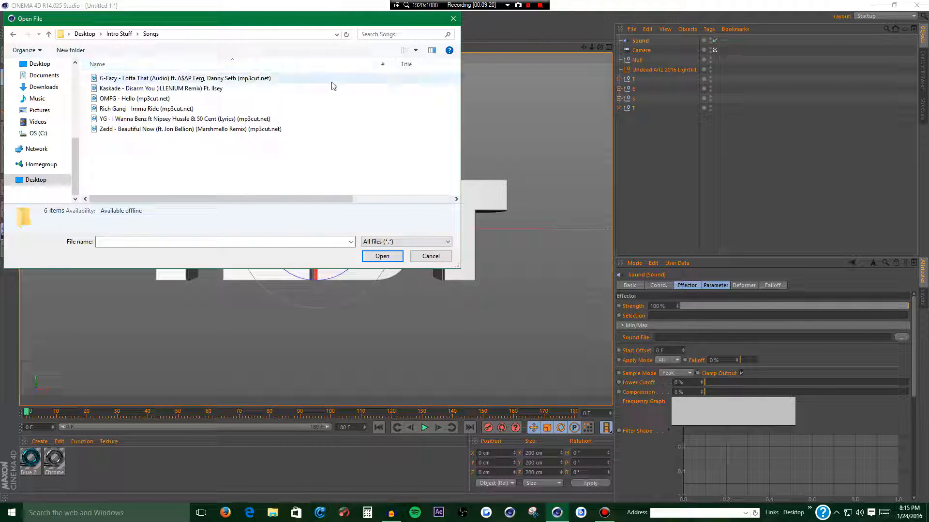
double_click(173, 109)
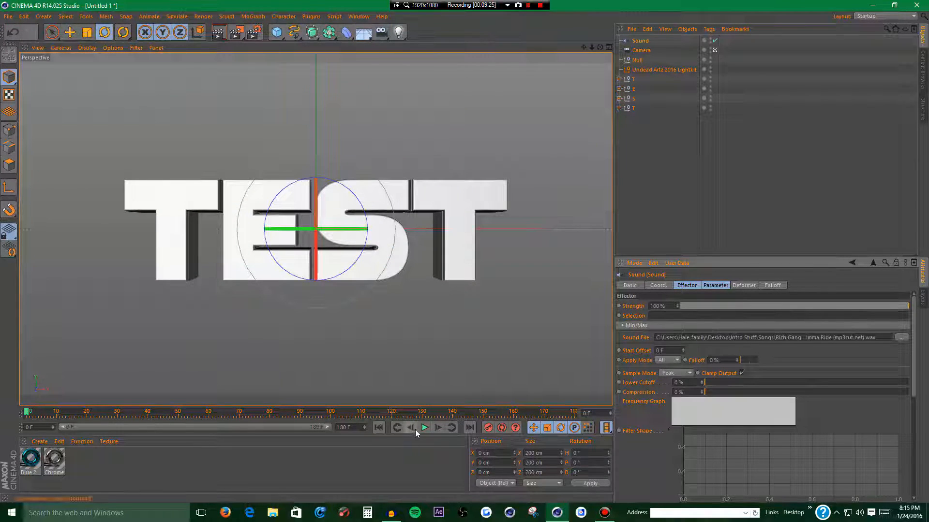
- Briefly play the animation to hear the song and lower Cinema 4D's volume in the Windows Volume Mixer
click(424, 428)
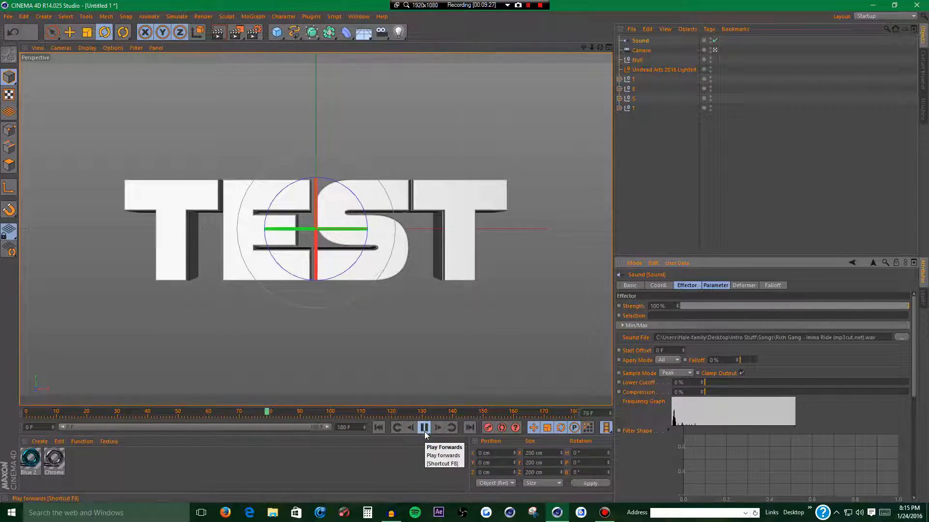
click(424, 428)
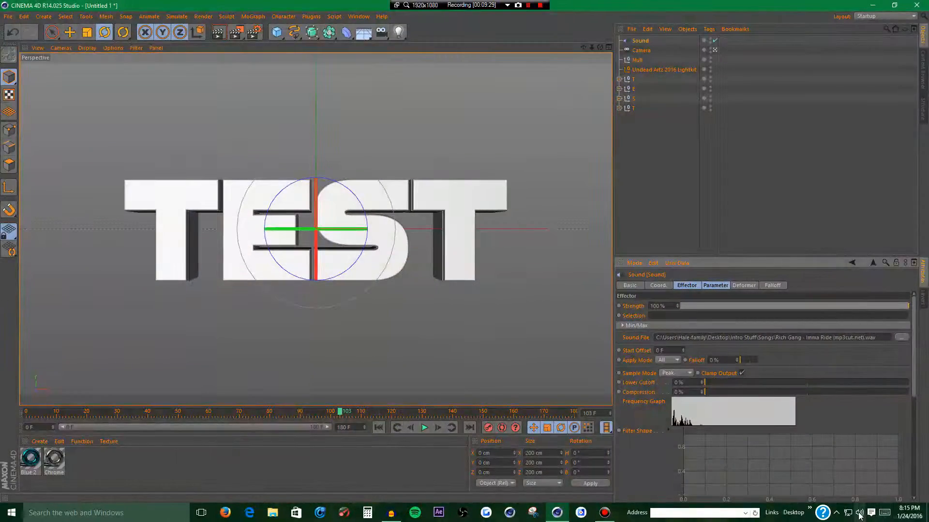
right_click(859, 516)
click(861, 459)
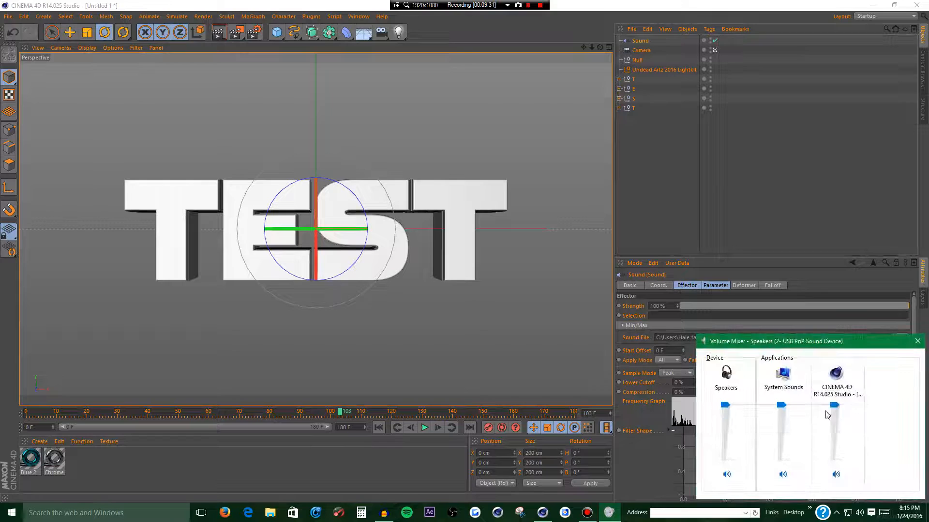
drag(834, 405, 834, 453)
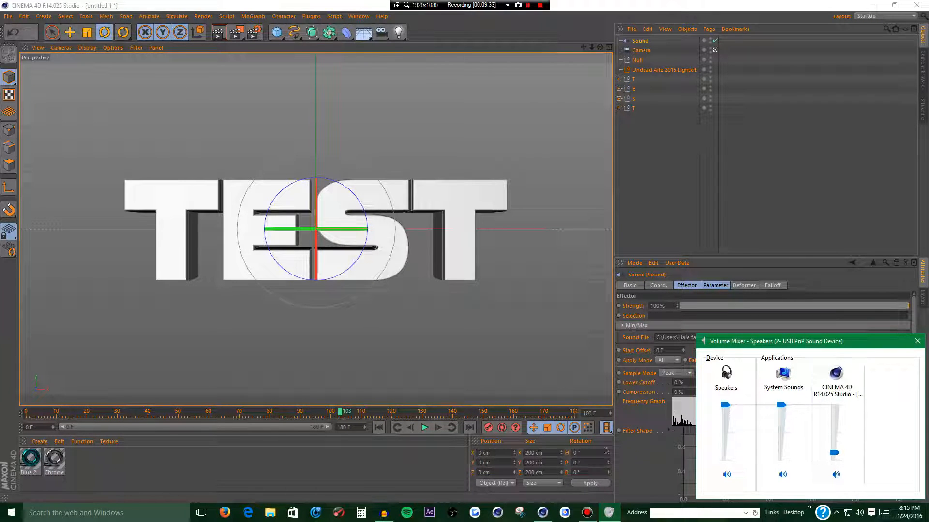
- Play the animation again at the lower volume and toggle the All Frames option in the playback rate settings
click(424, 428)
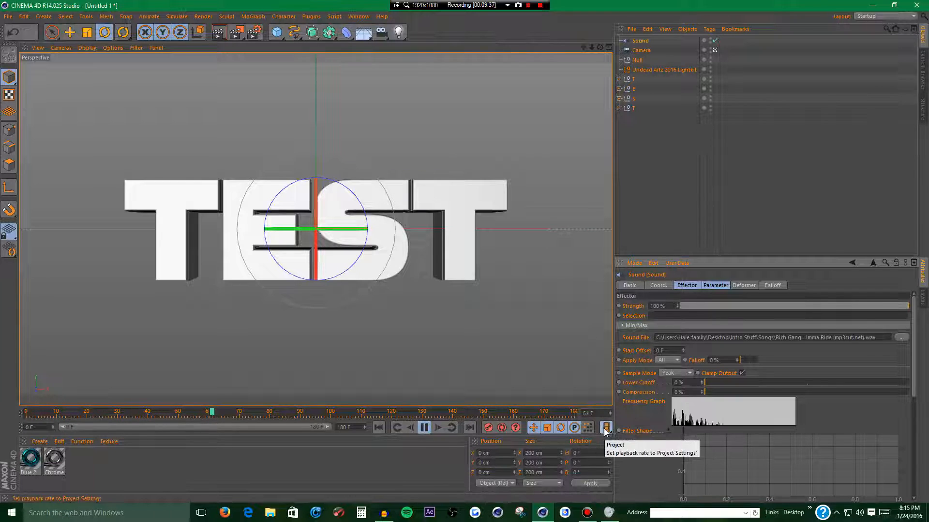
click(424, 427)
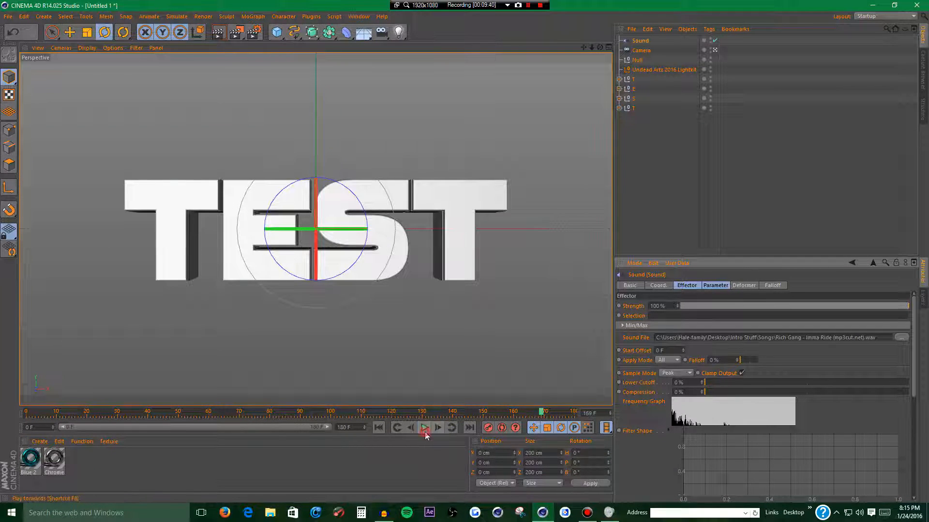
click(608, 430)
click(596, 448)
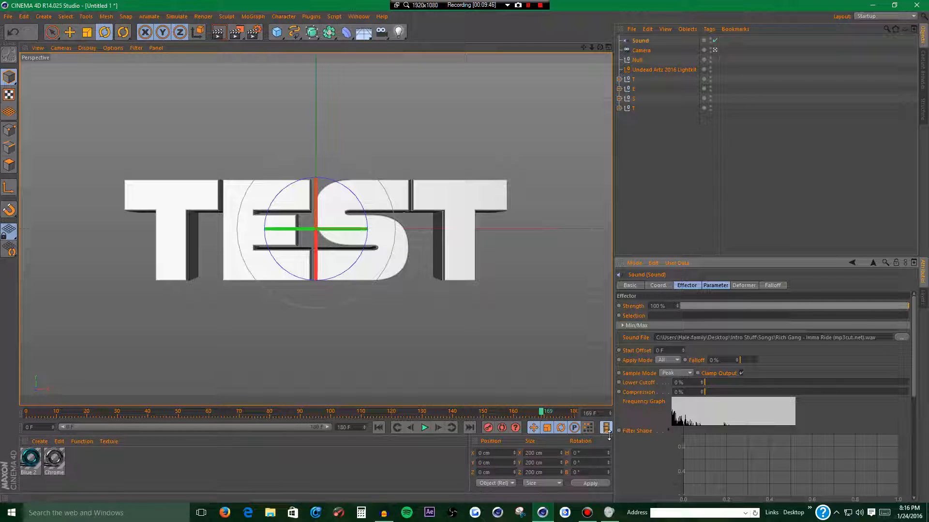
click(607, 430)
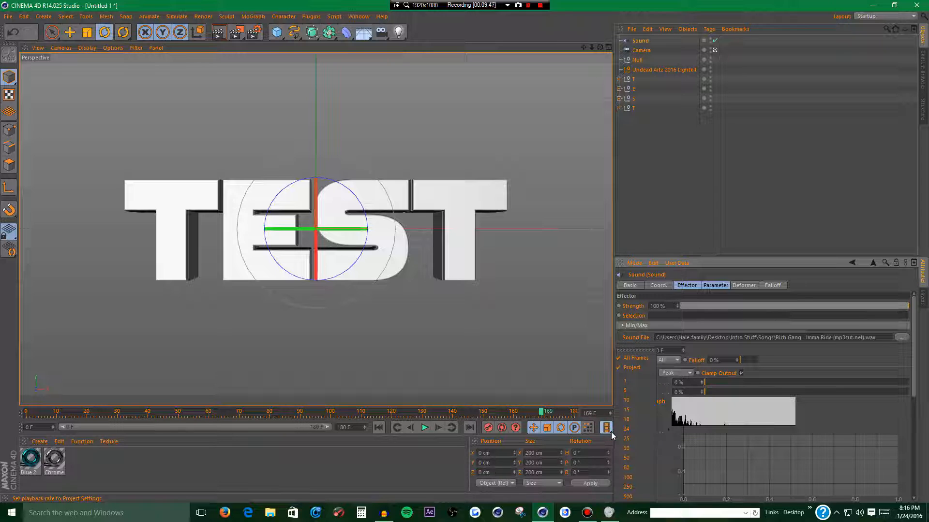
click(637, 361)
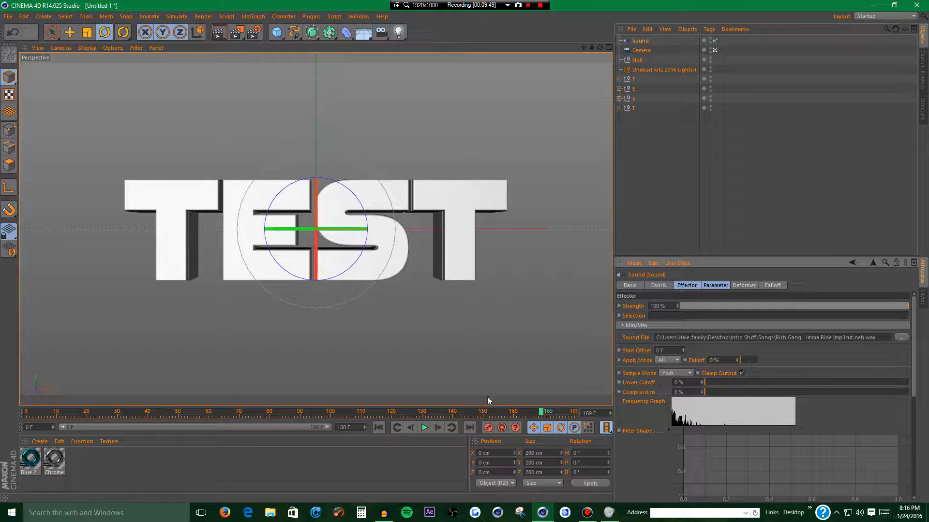
- Set the timeline's end to 600 F and extend the preview range to cover frames 0 to 600
click(362, 429)
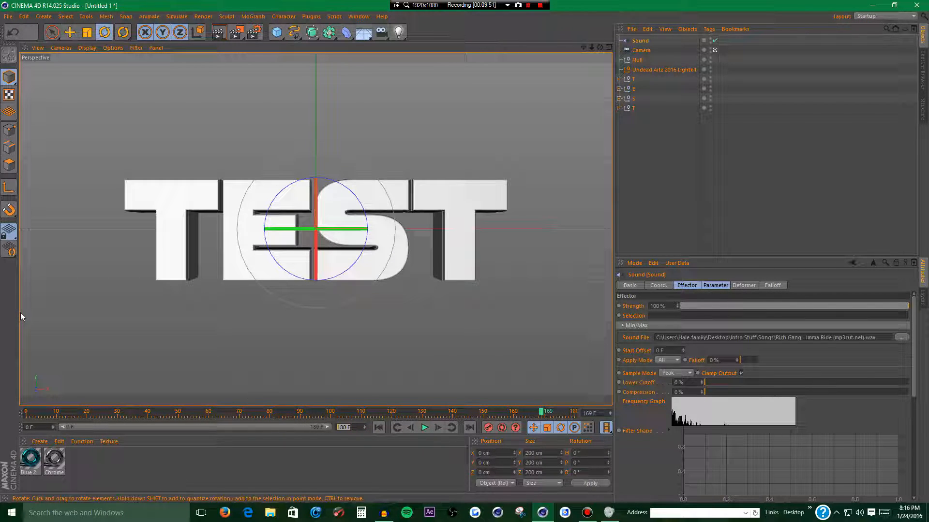
text(600)
key(Return)
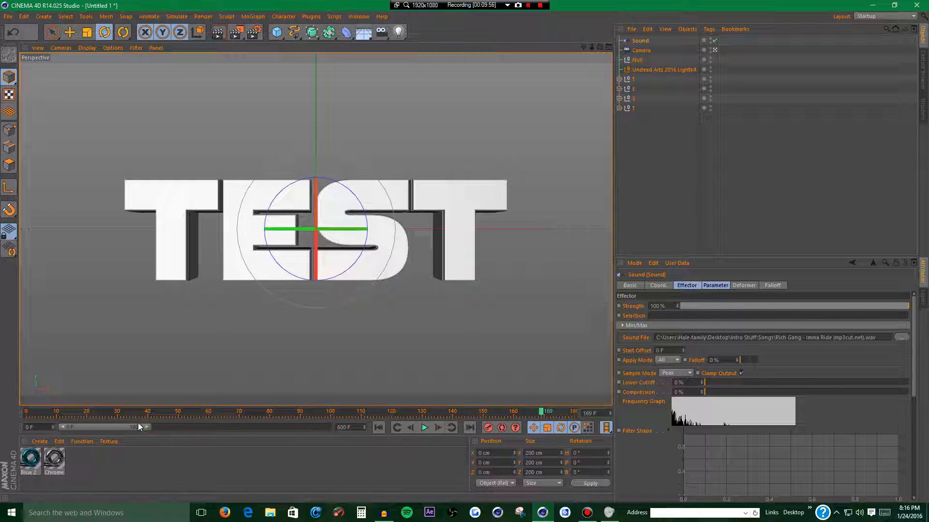
drag(145, 428, 328, 427)
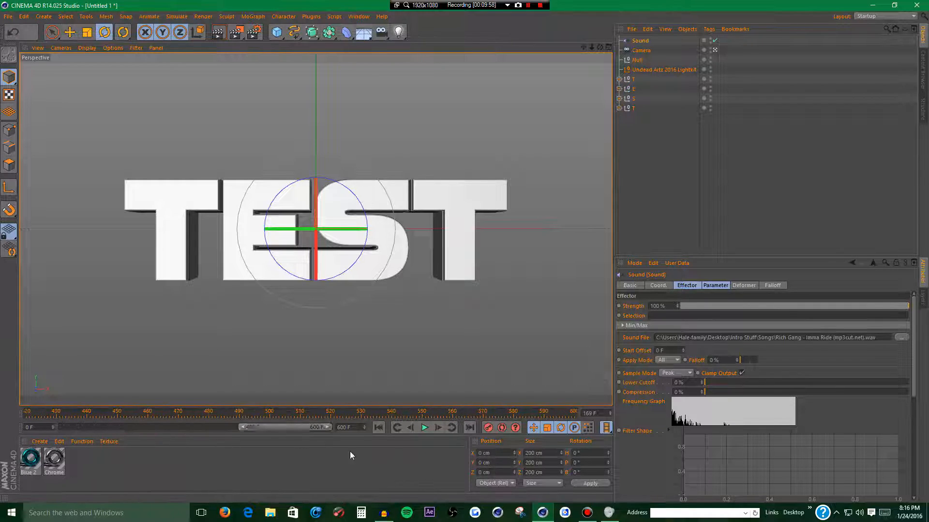
drag(239, 426, 2, 452)
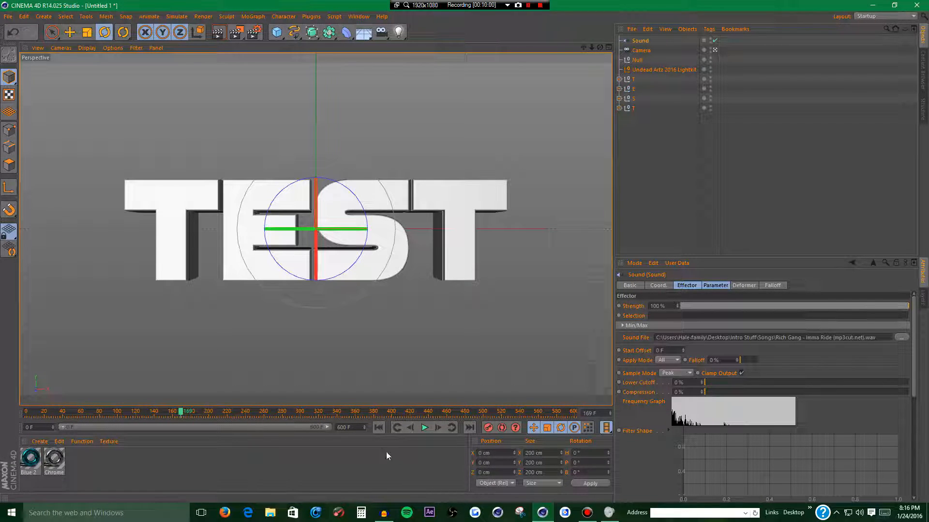
- Play the extended timeline from the first frame to preview the song, and stop the playback
click(378, 427)
click(424, 428)
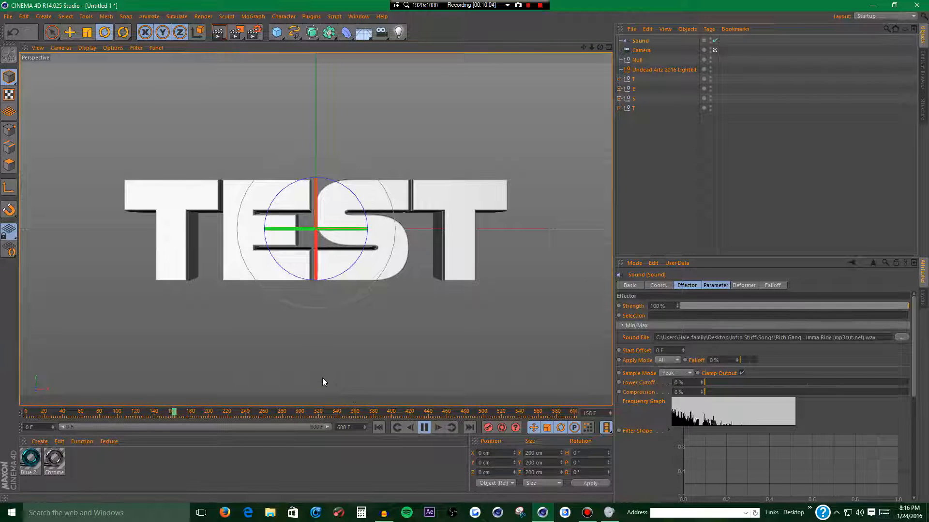
click(424, 428)
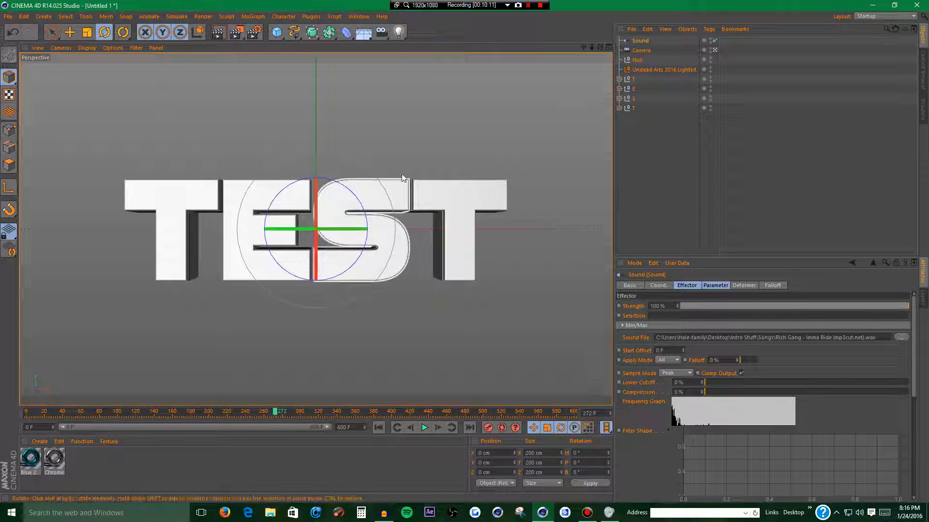
- Try adding a MoGraph Fracture object for the four letter Nulls, and delete the Fracture object
click(259, 18)
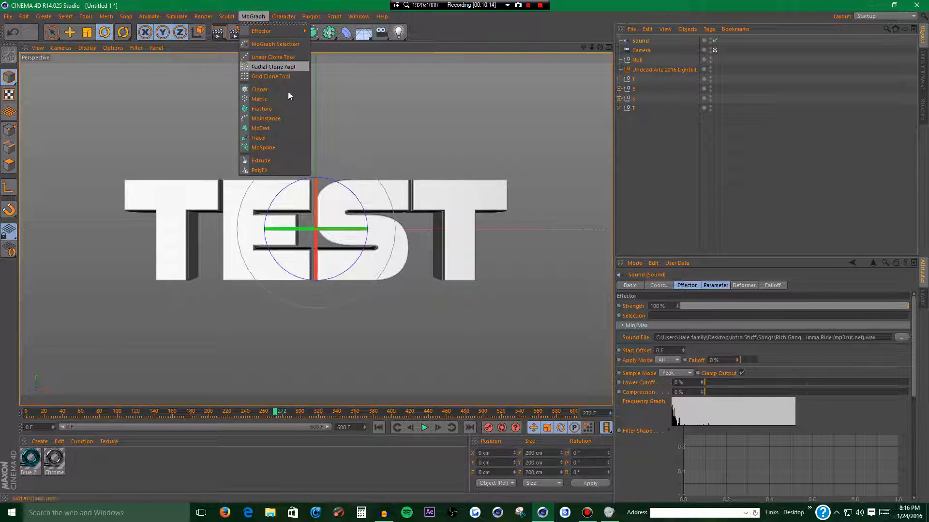
click(262, 110)
click(632, 90)
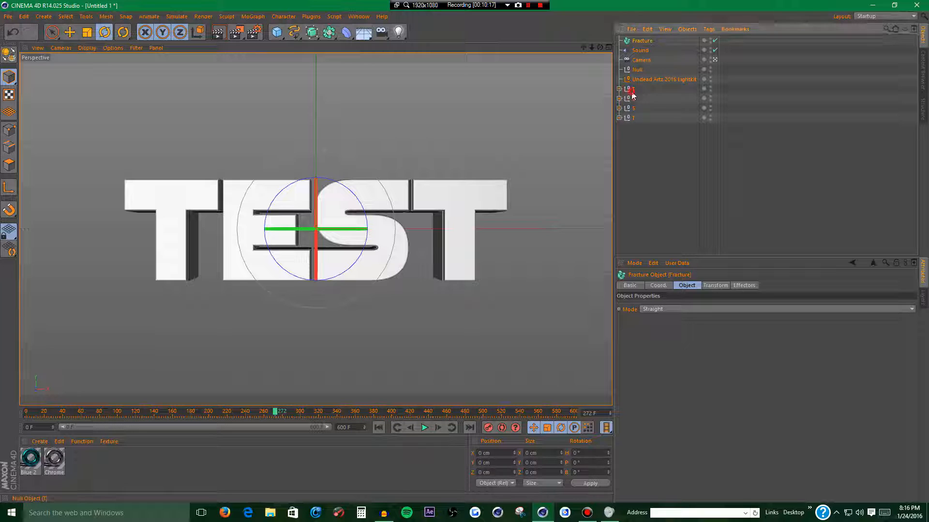
shift+click(635, 118)
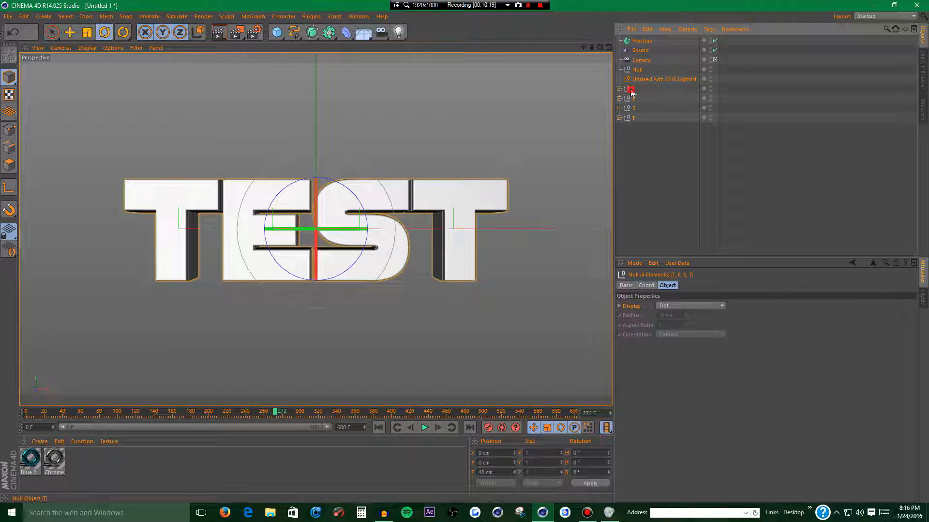
mouse_move(636, 31)
mouse_down()
mouse_move(649, 135)
mouse_move(596, 116)
mouse_move(638, 43)
mouse_up()
click(639, 43)
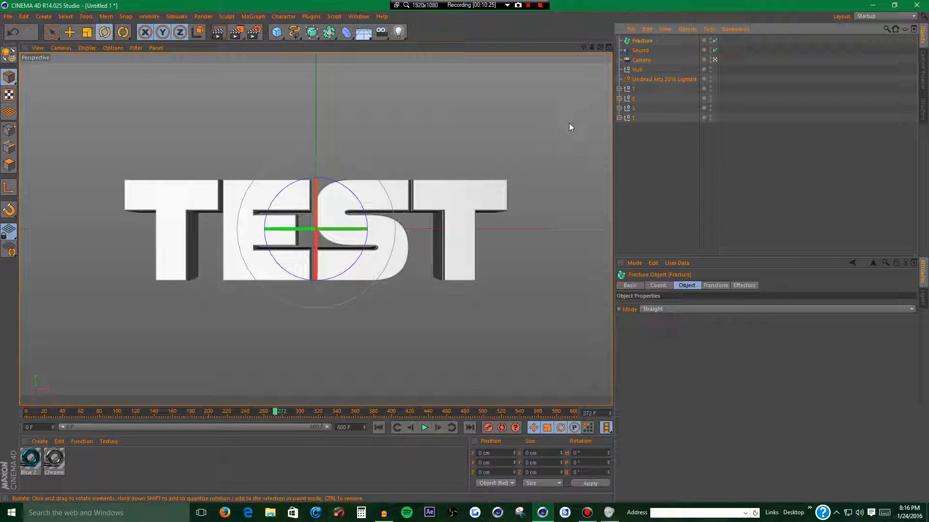
key(Delete)
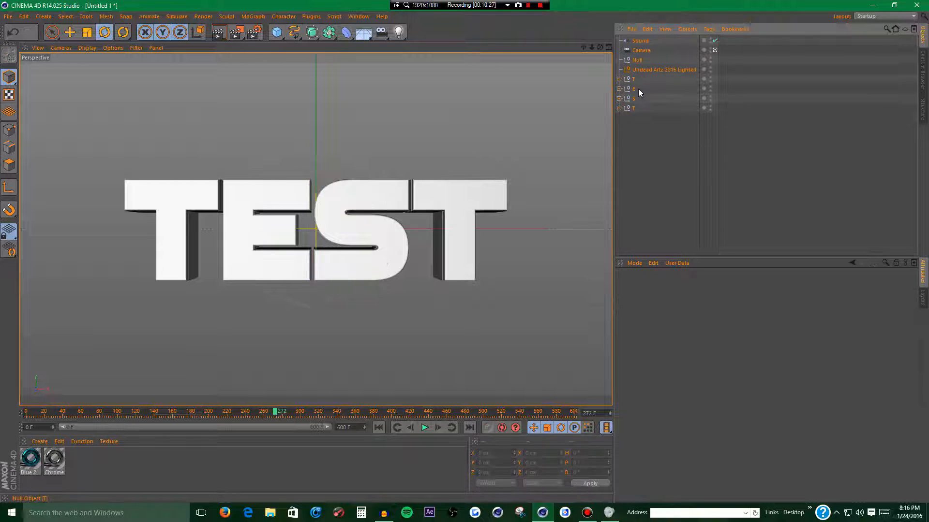
- Delete the leftover Null above the light kit from the scene objects
click(635, 60)
key(Delete)
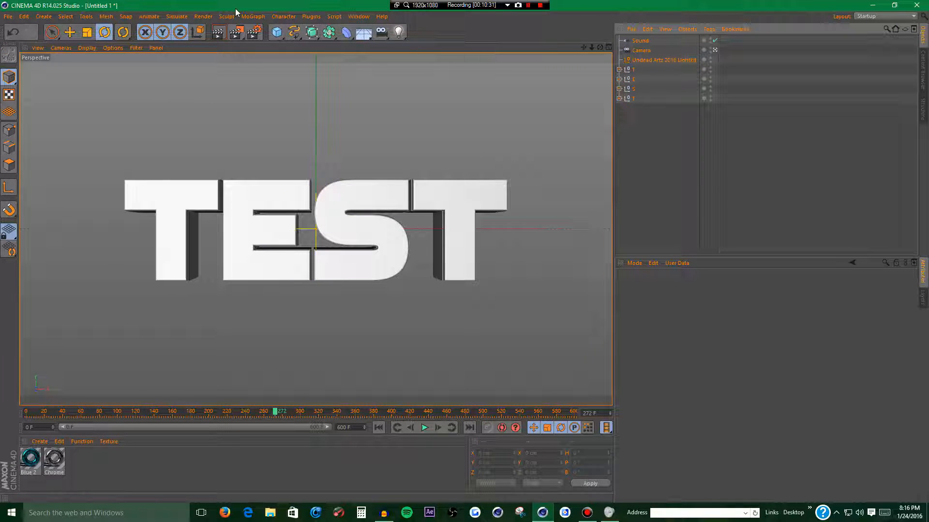
click(249, 16)
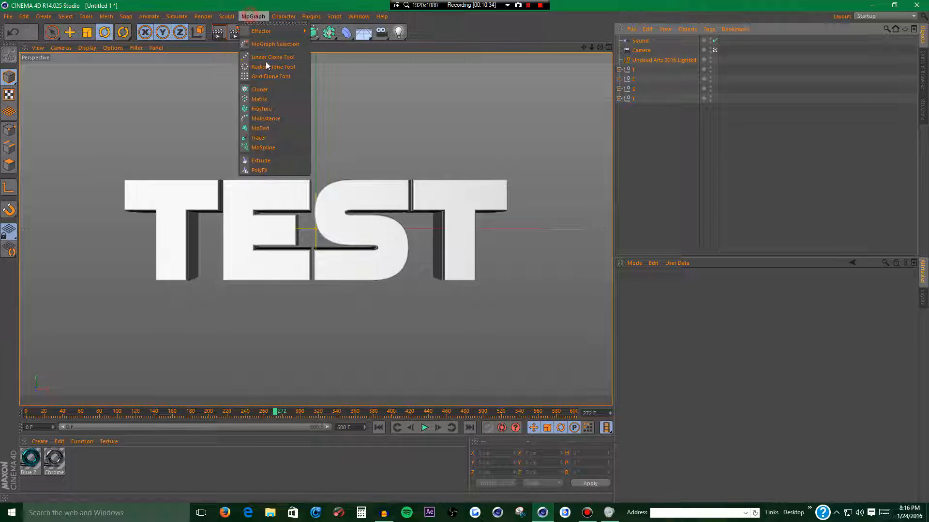
click(266, 89)
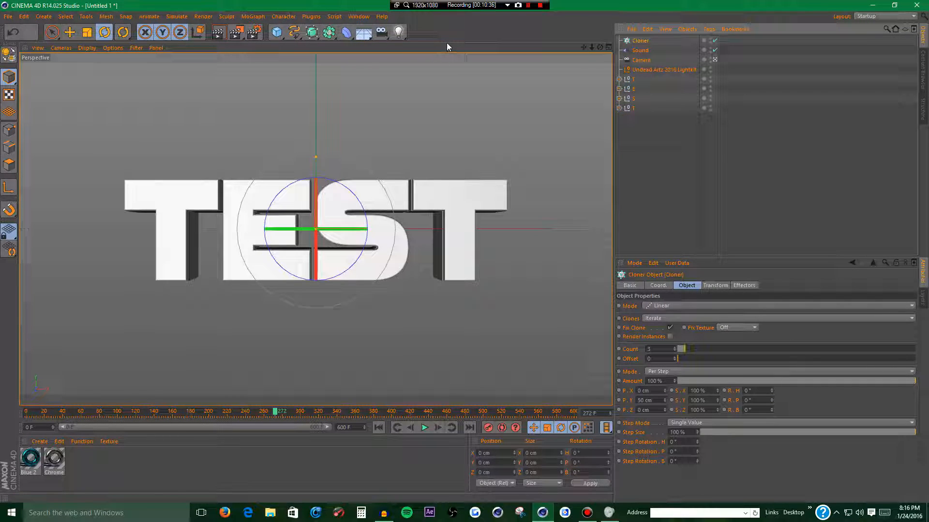
key(Delete)
- Add a MoGraph Fracture object and make the four letter Nulls T, E, S and T its children
click(248, 17)
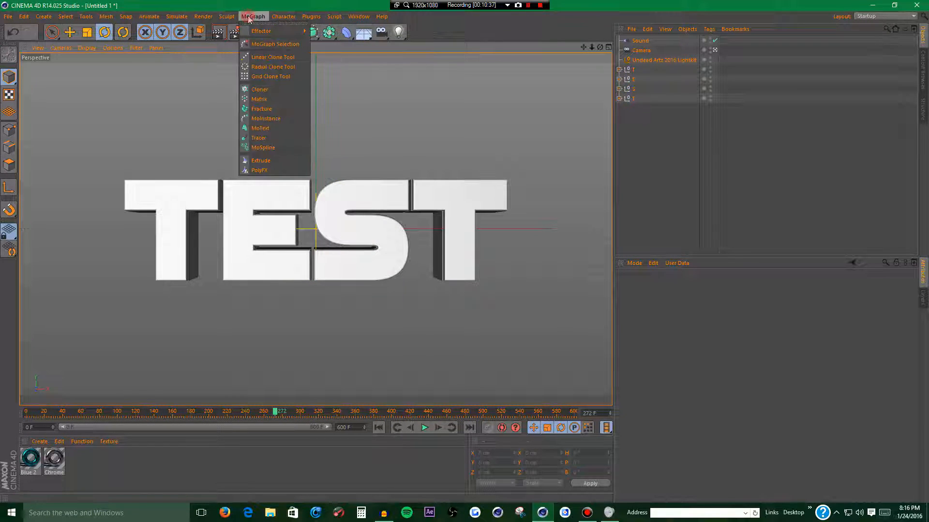
click(275, 111)
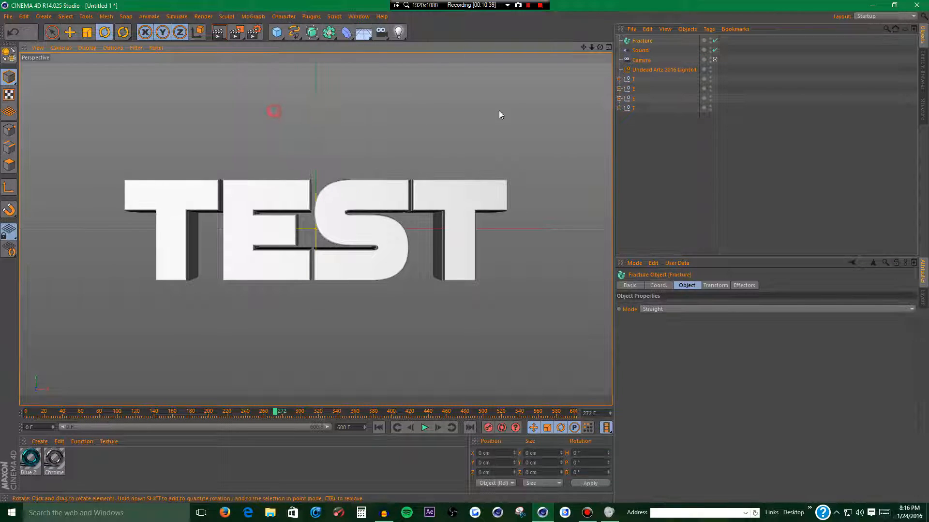
click(633, 79)
shift+click(634, 107)
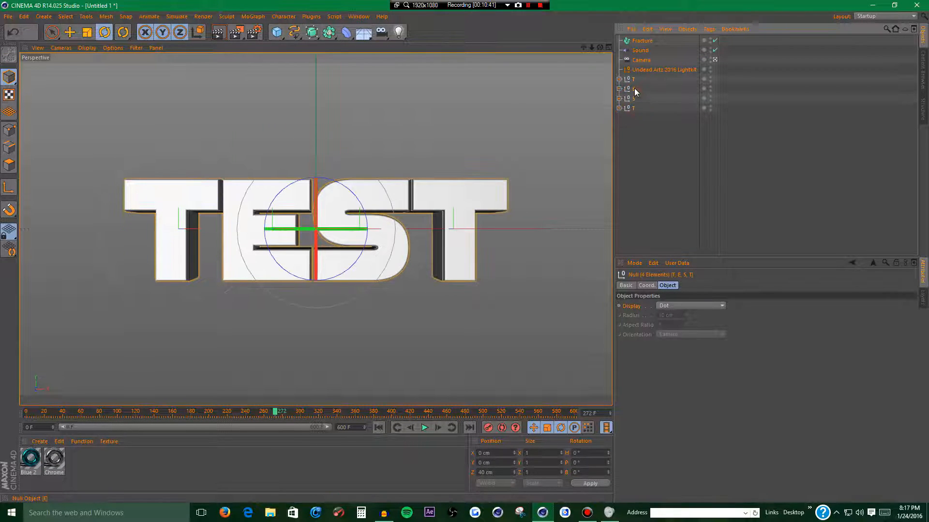
drag(639, 44, 639, 41)
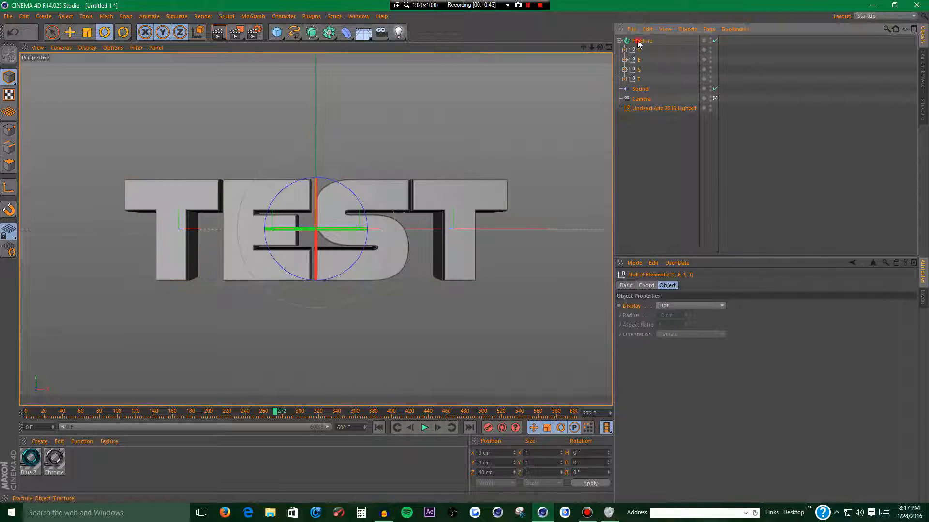
- Set the Fracture's transform color to white (255, 255, 255) and disable the Fracture object
click(724, 285)
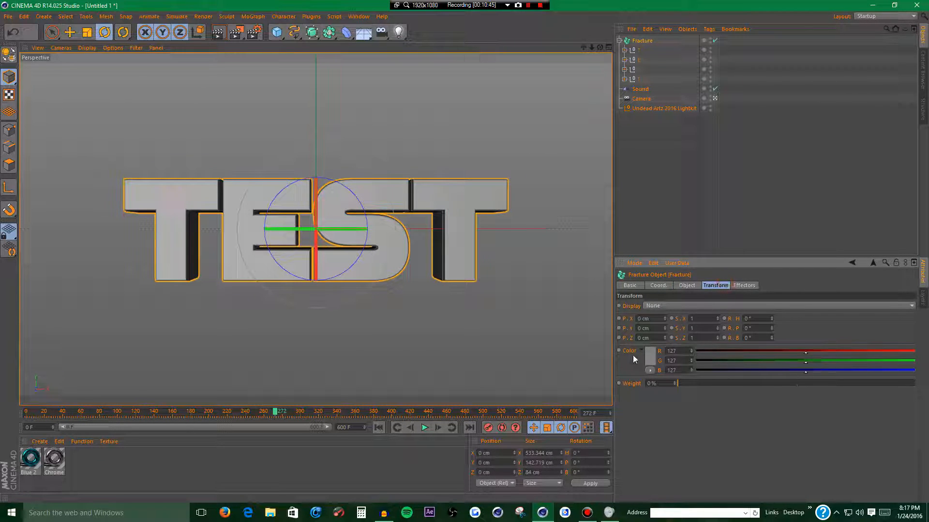
click(651, 360)
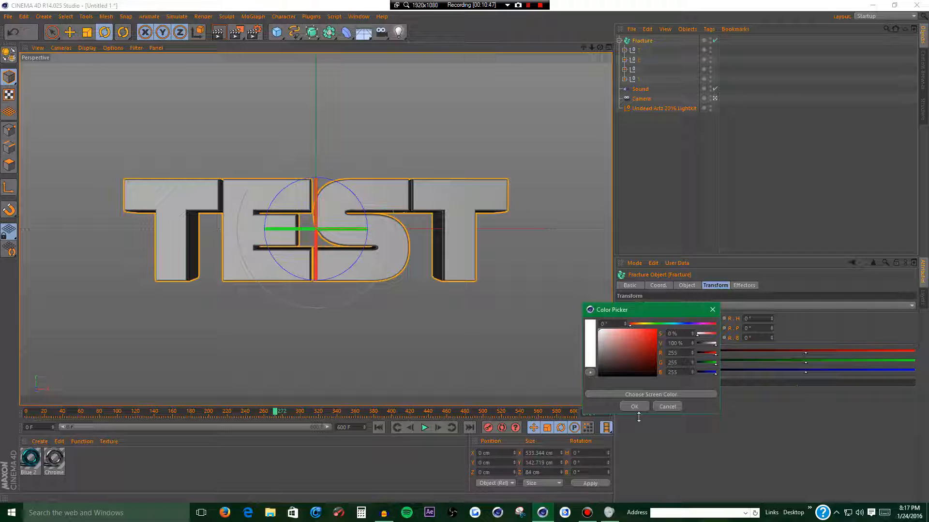
click(635, 407)
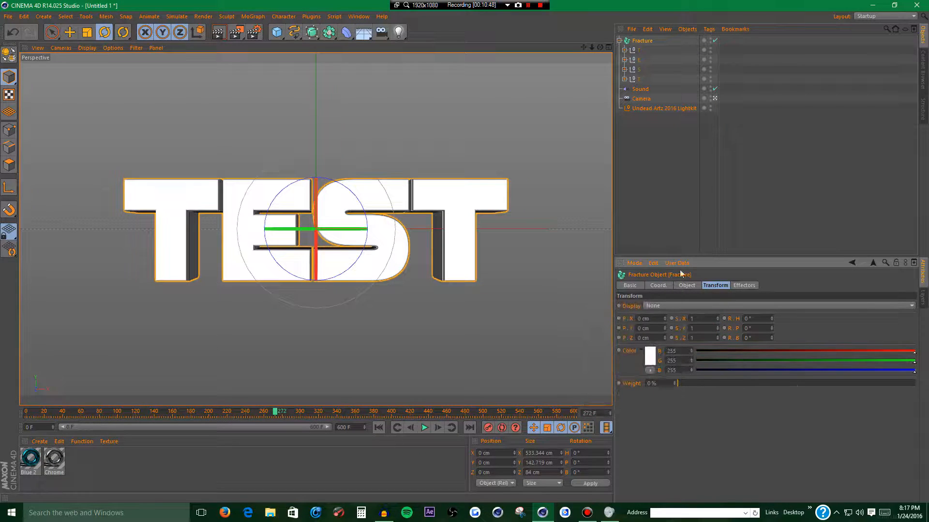
click(715, 41)
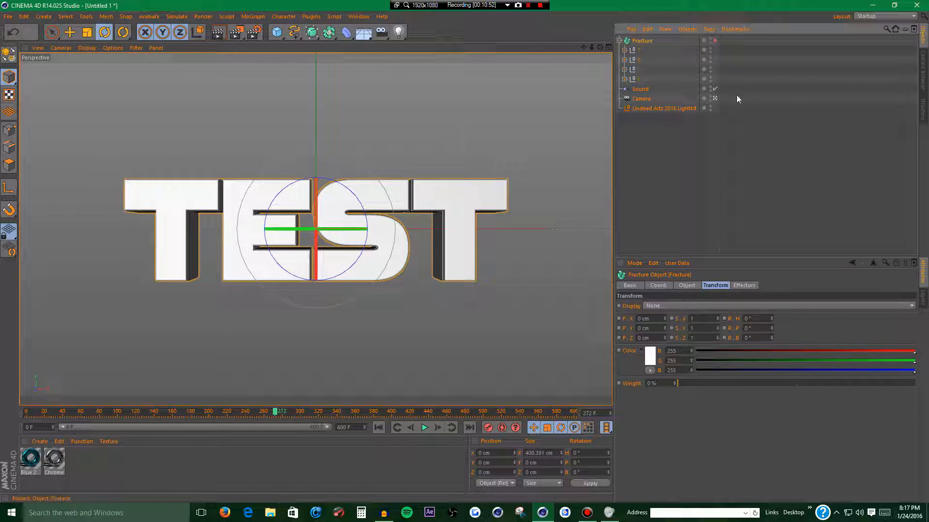
- Leave the camera view and move only the Fracture's axis to Z 40 cm, in the middle of the letters' depth
click(715, 99)
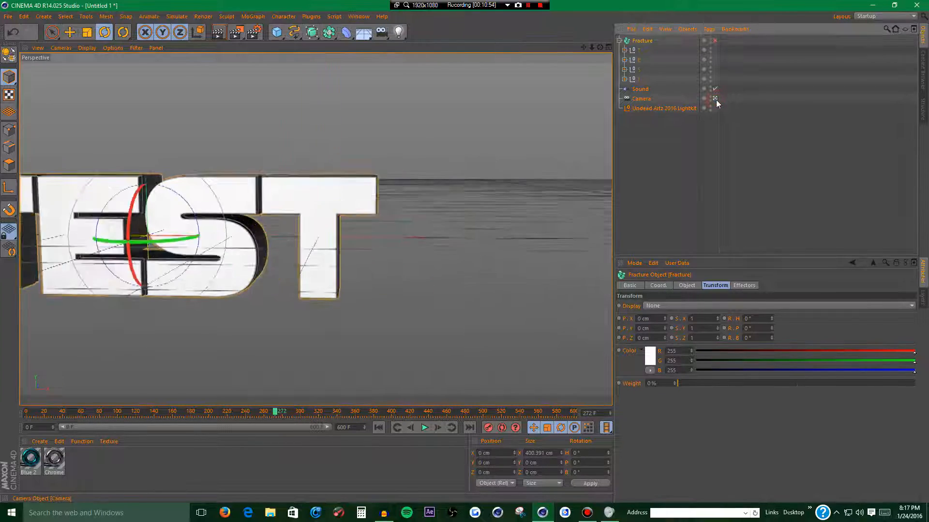
alt+drag(315, 228, 339, 228)
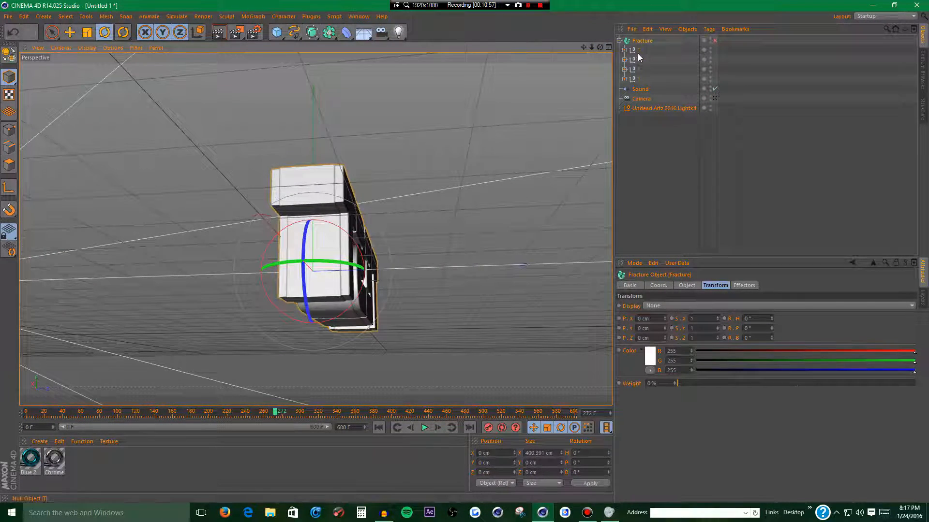
click(609, 48)
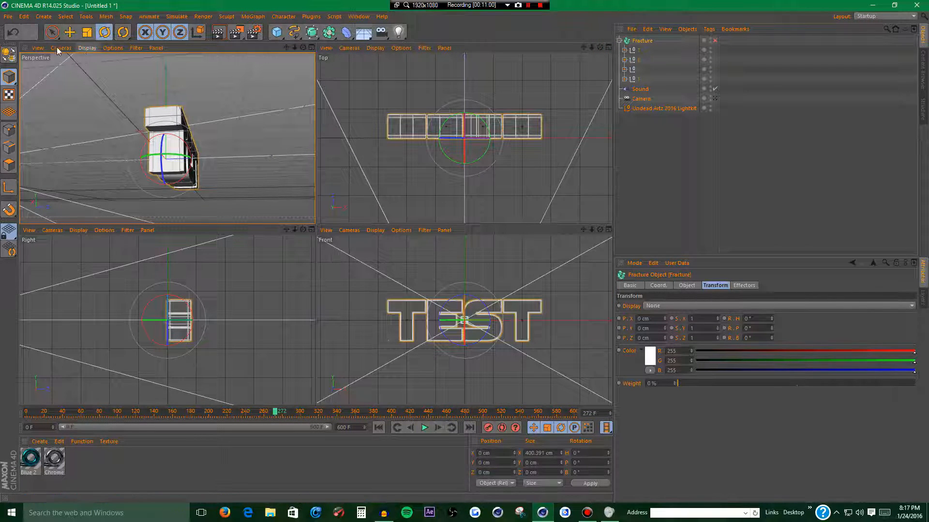
key(e)
click(211, 320)
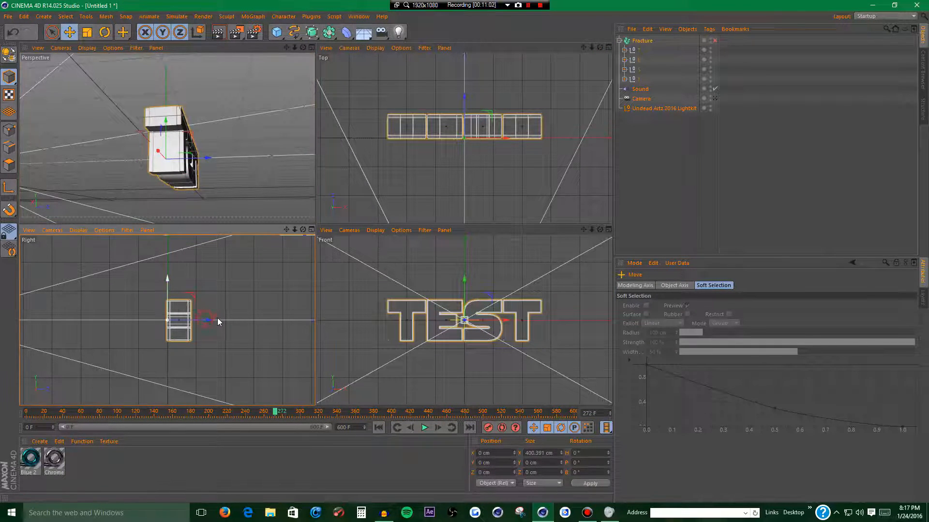
drag(218, 321, 212, 318)
key(ctrl+z)
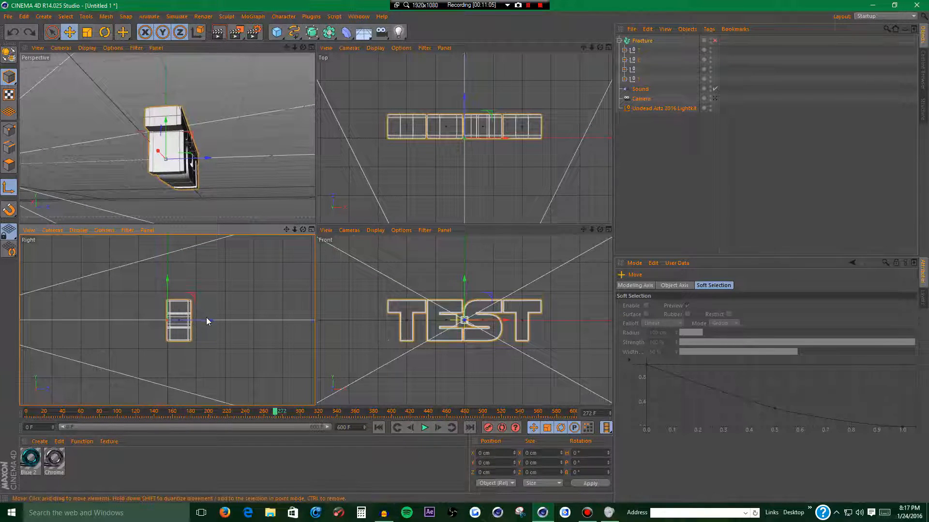
drag(210, 321, 222, 323)
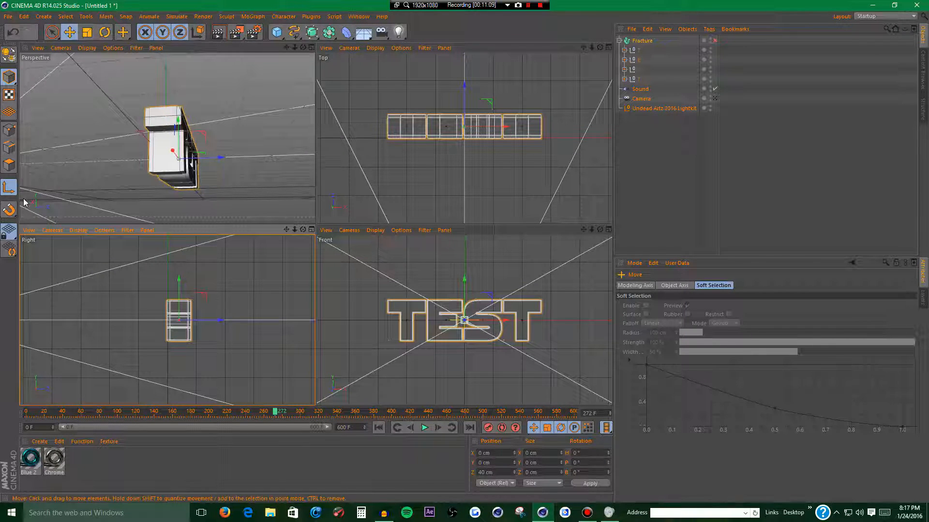
click(311, 47)
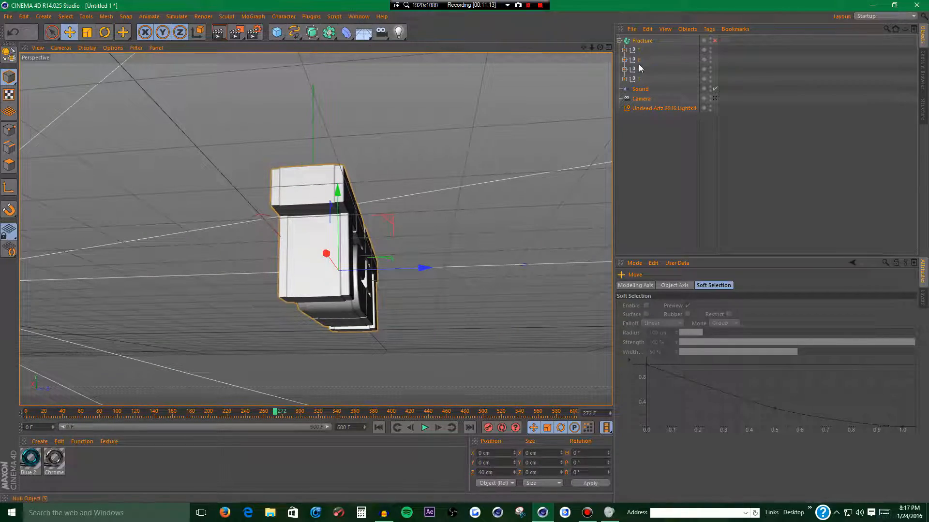
mouse_move(600, 48)
mouse_down()
mouse_move(551, 107)
mouse_move(614, 141)
mouse_move(715, 121)
mouse_move(624, 107)
mouse_move(614, 53)
mouse_up()
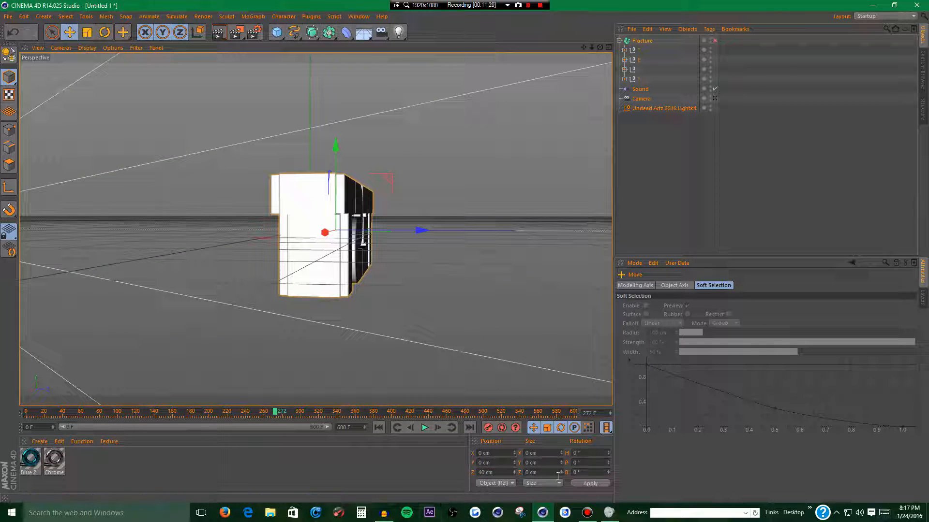
- Switch to Audacity to check the running voice recording, and return to Cinema 4D
click(424, 514)
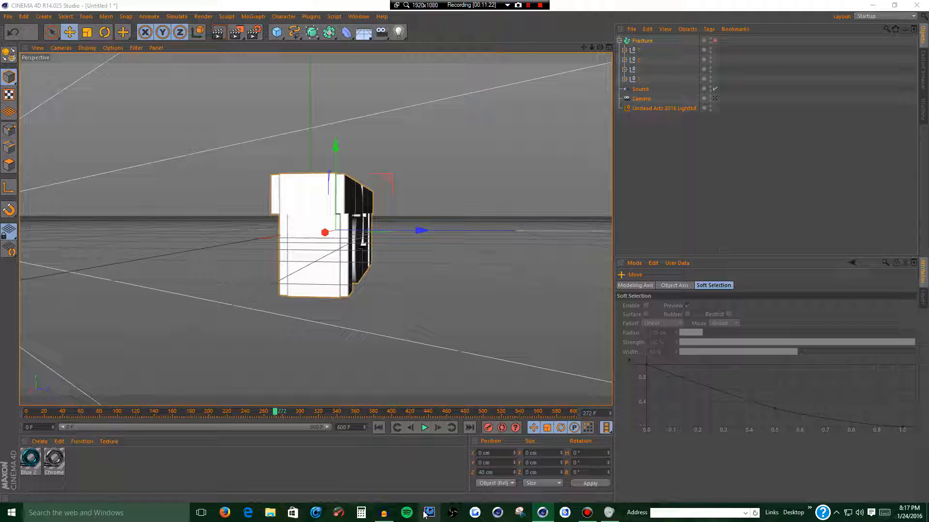
click(384, 514)
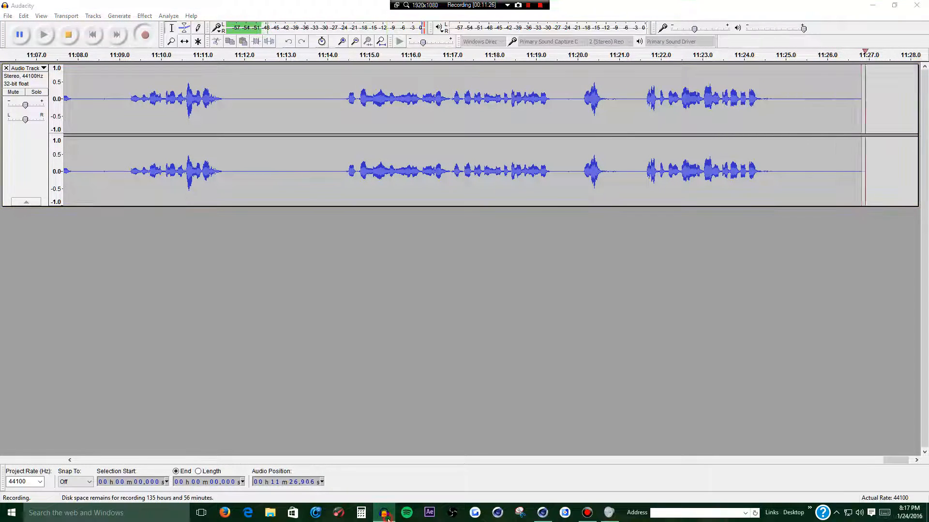
click(385, 515)
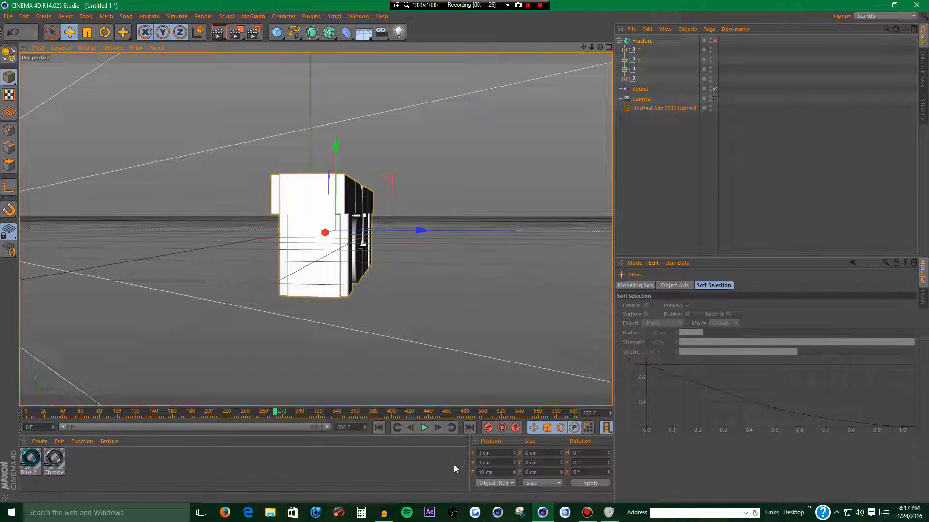
- Look through the scene Camera again and change the interface layout to Animation
drag(600, 47, 672, 79)
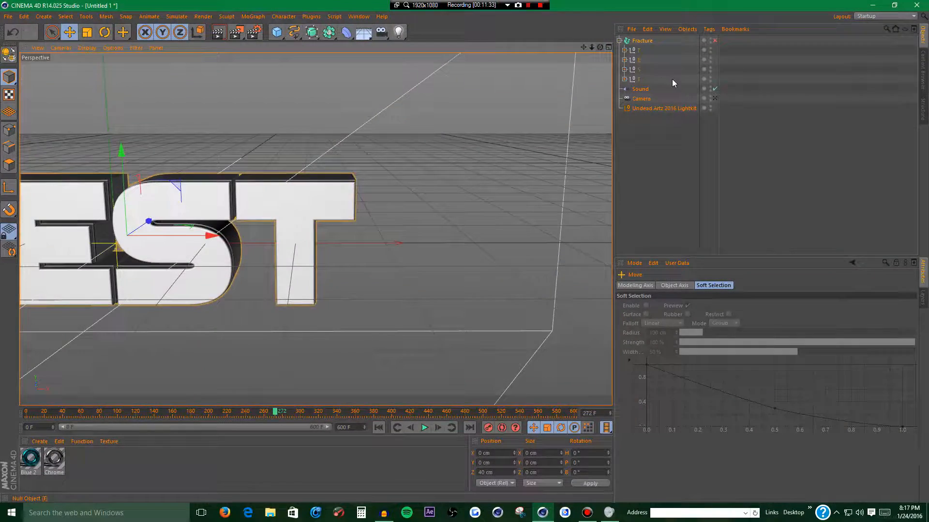
click(714, 98)
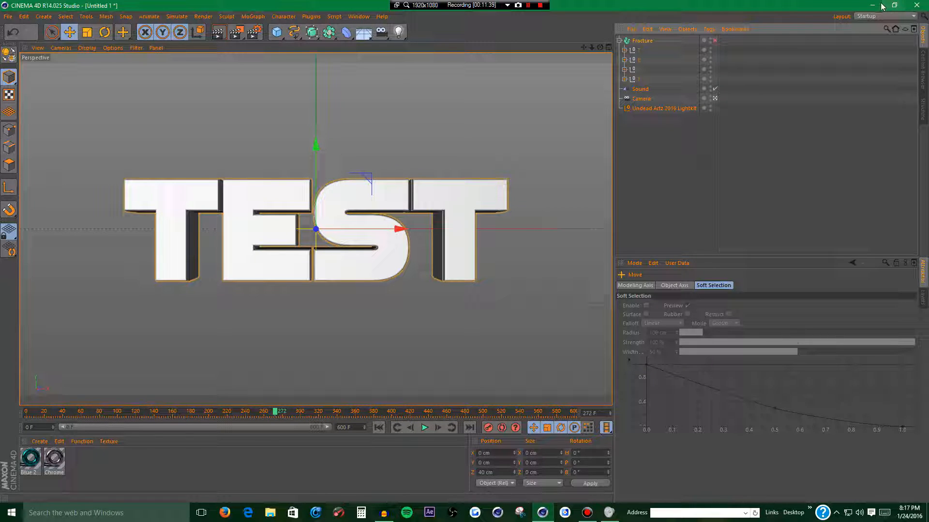
click(865, 16)
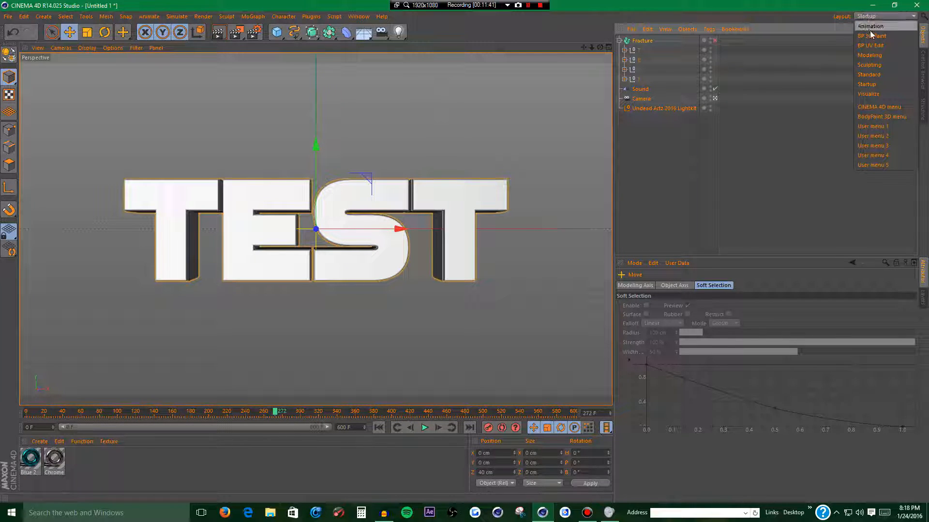
click(871, 26)
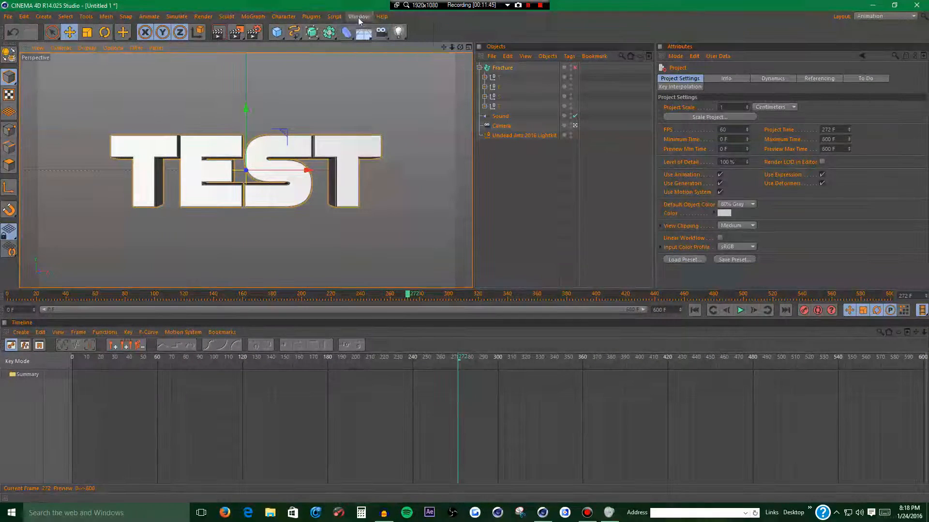
- Filter the Customize Commands list by "marker", examine the shortcut of the Create Marker at Current Frame command, and close the list
click(358, 16)
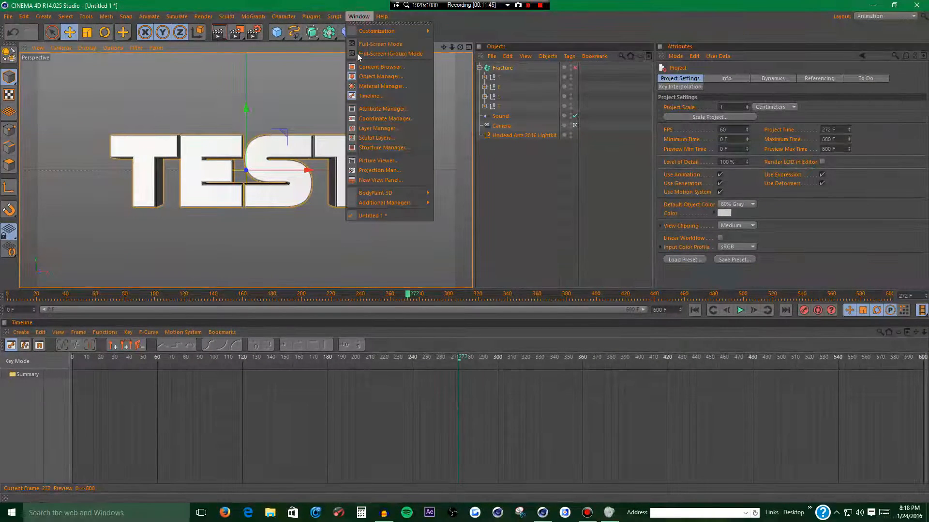
mouse_move(400, 32)
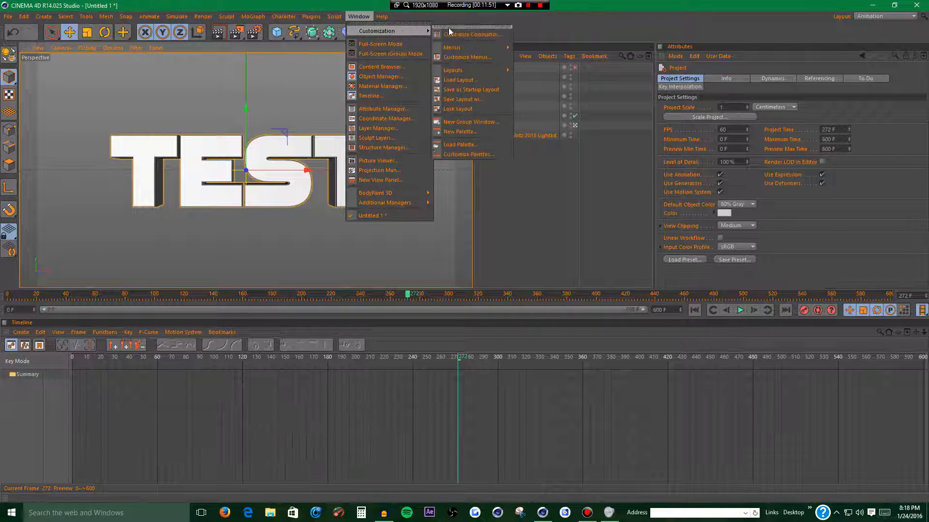
click(481, 35)
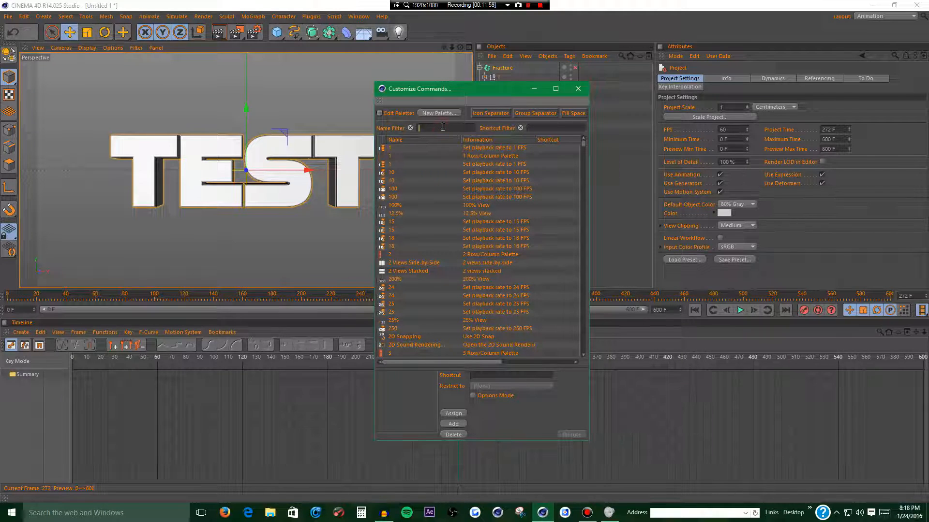
text(mar)
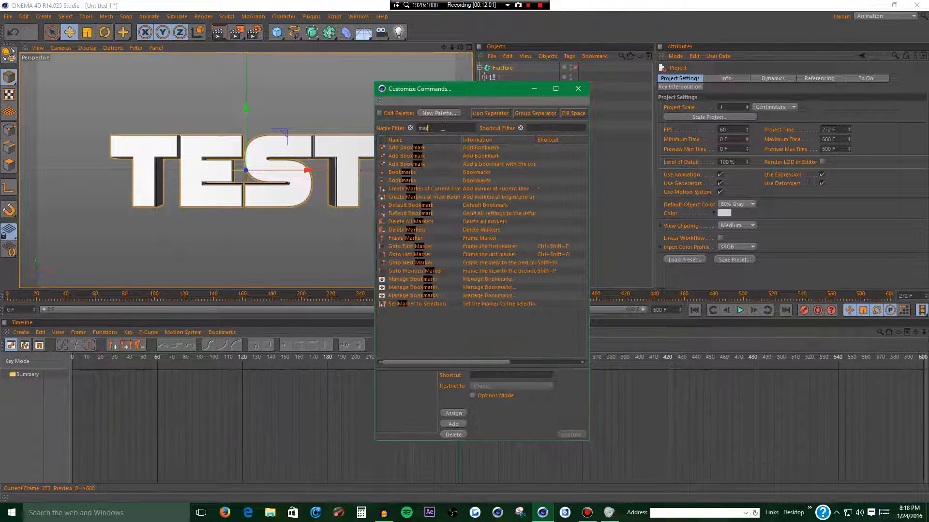
text(ker)
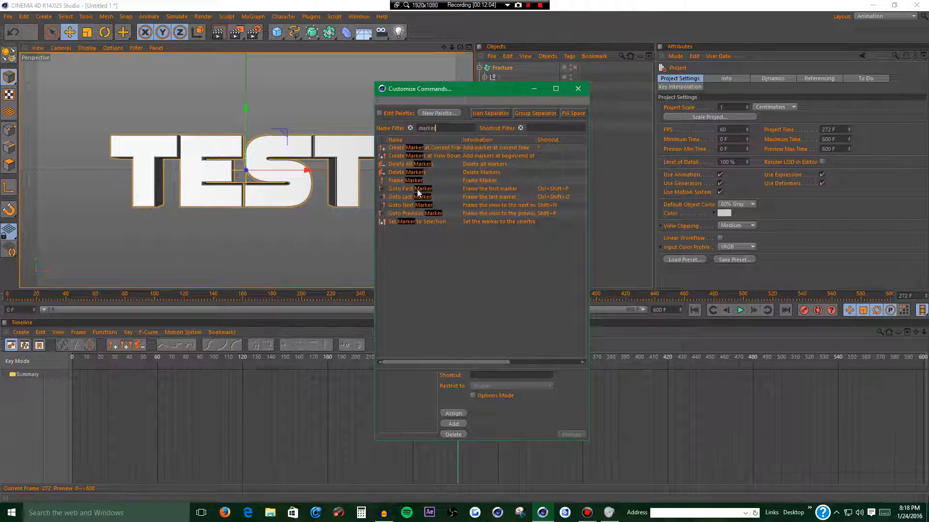
click(428, 149)
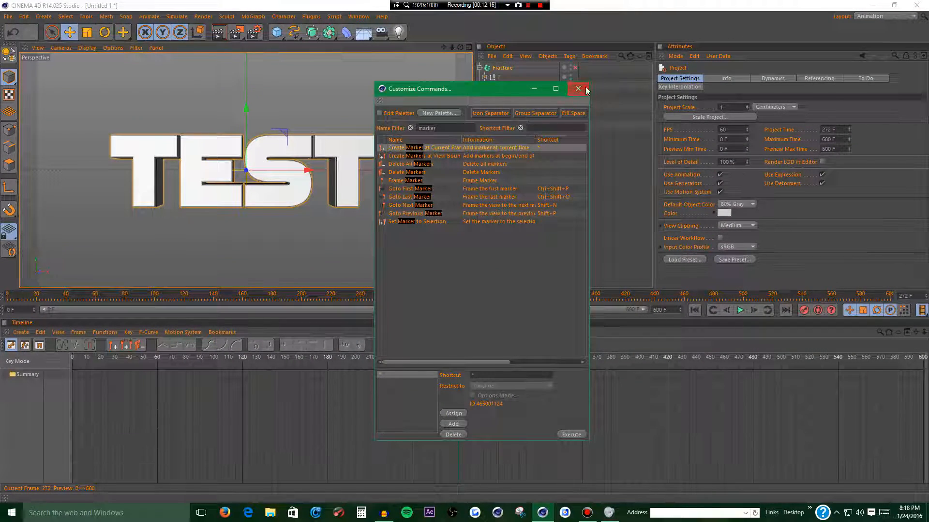
click(584, 89)
- Return the timeline to the first frame and launch Adobe After Effects
click(697, 310)
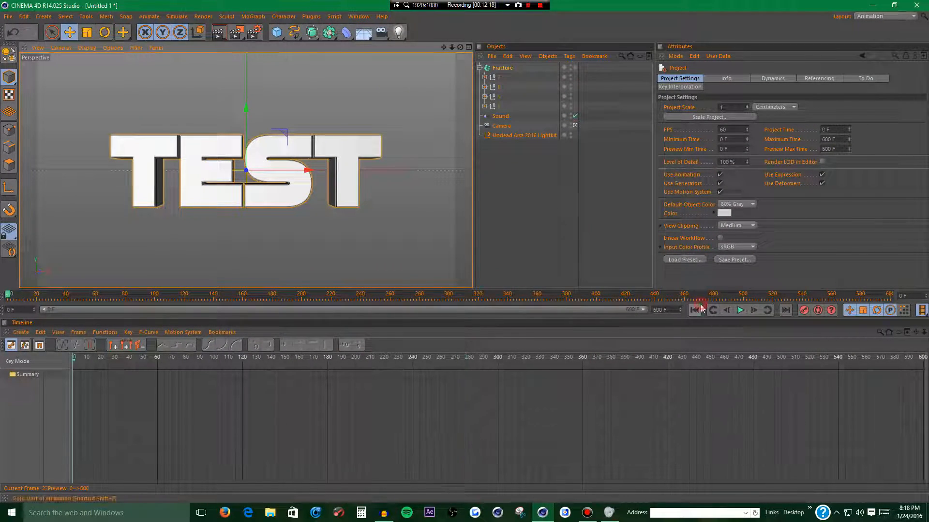
click(429, 512)
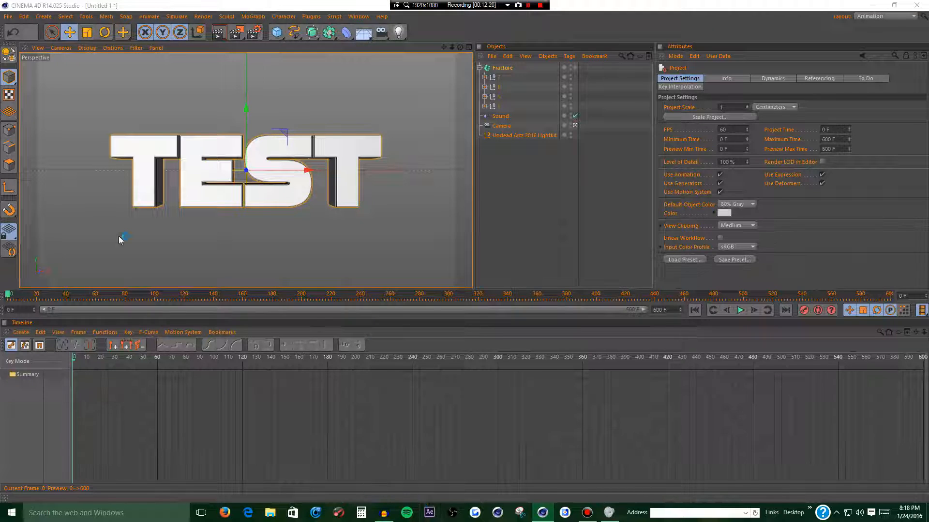
click(223, 36)
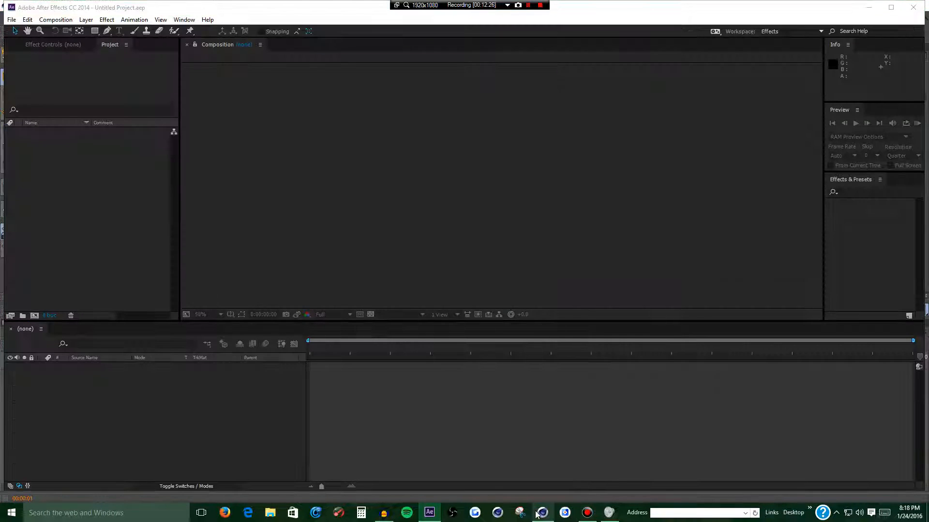
- Switch to Cinema 4D, set Color Correction to 4% saturation, -1% brightness and -5% contrast in the render settings, and render the view
click(543, 512)
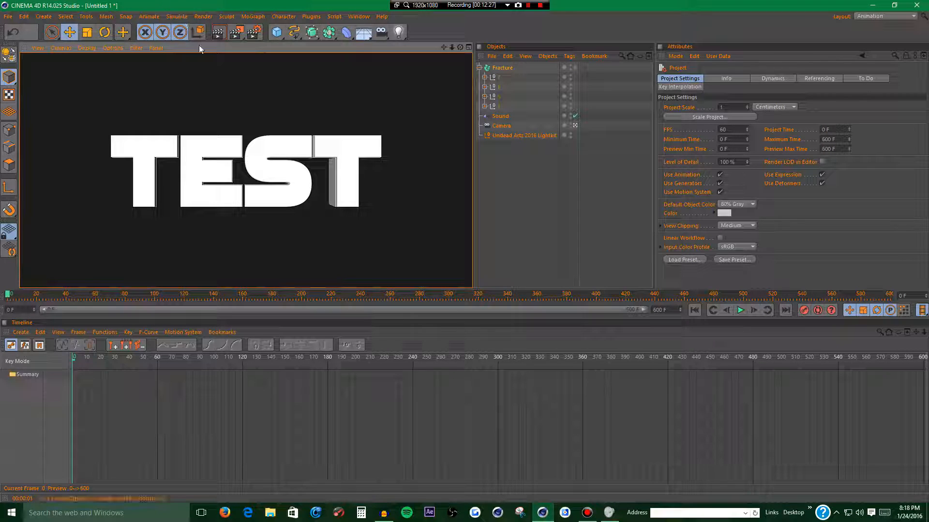
click(255, 33)
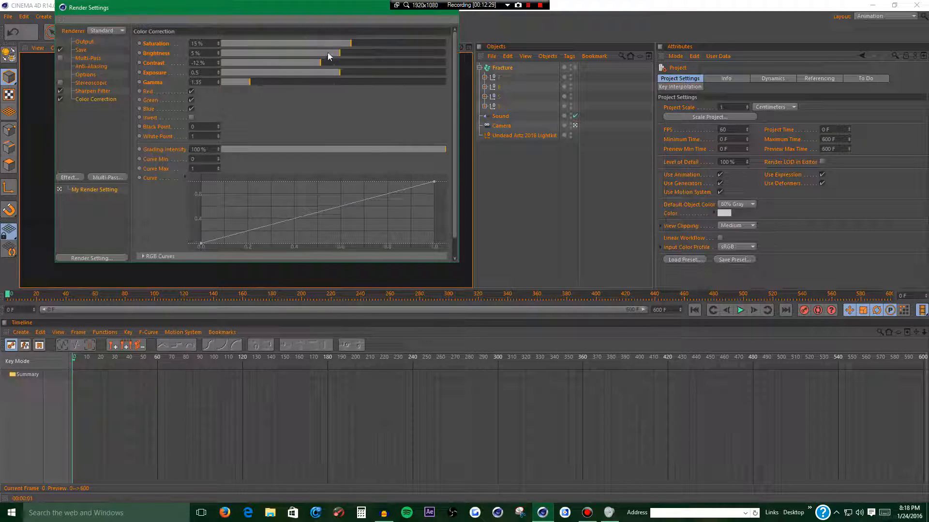
drag(338, 52, 333, 52)
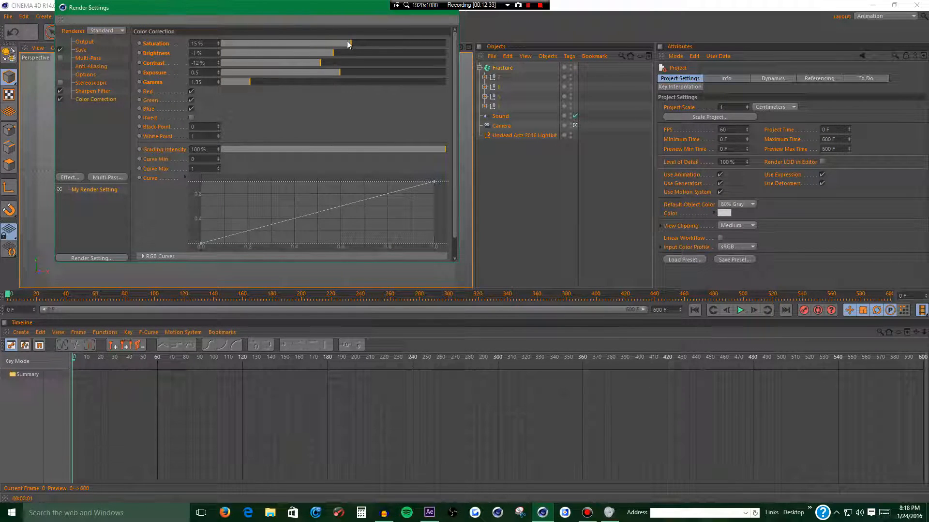
drag(340, 44, 337, 47)
click(329, 60)
drag(329, 13, 333, 52)
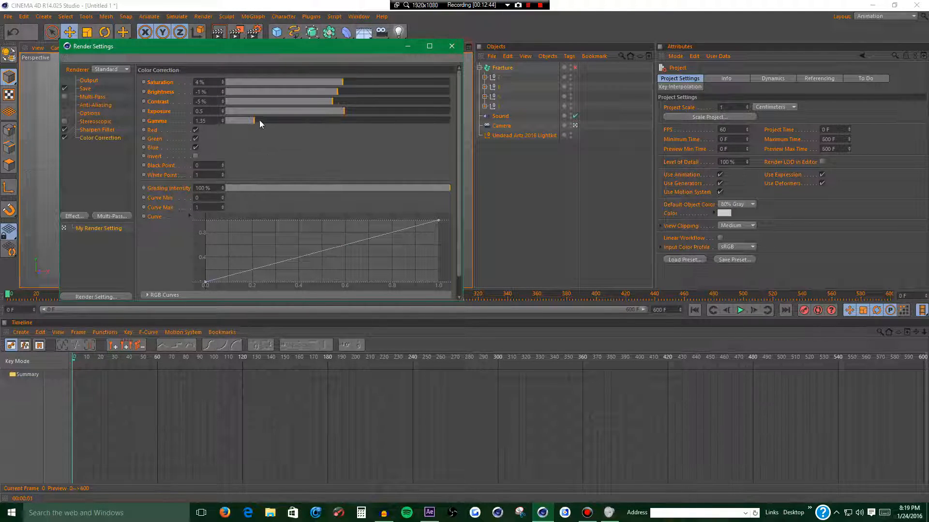
click(453, 47)
click(220, 32)
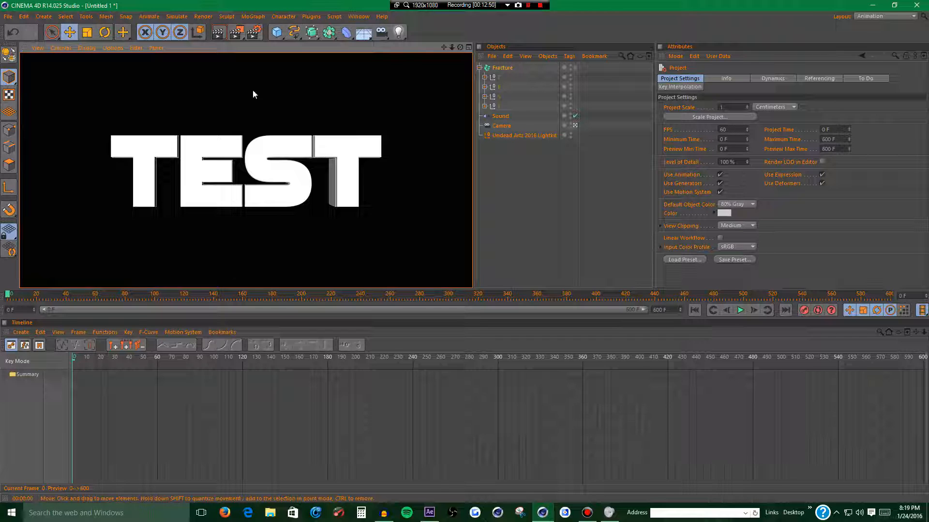
- Set the Color Correction contrast to -7%, readjust its brightness slightly, and render the view again
click(253, 32)
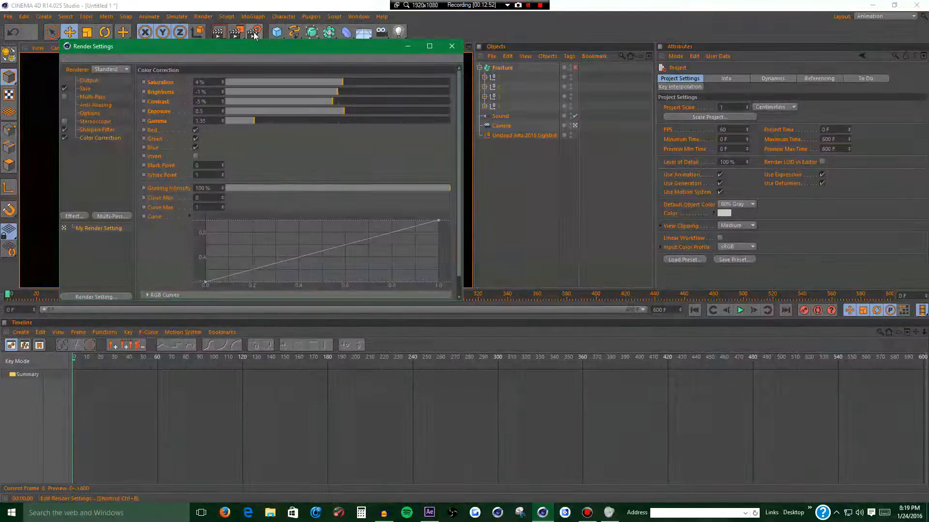
click(331, 97)
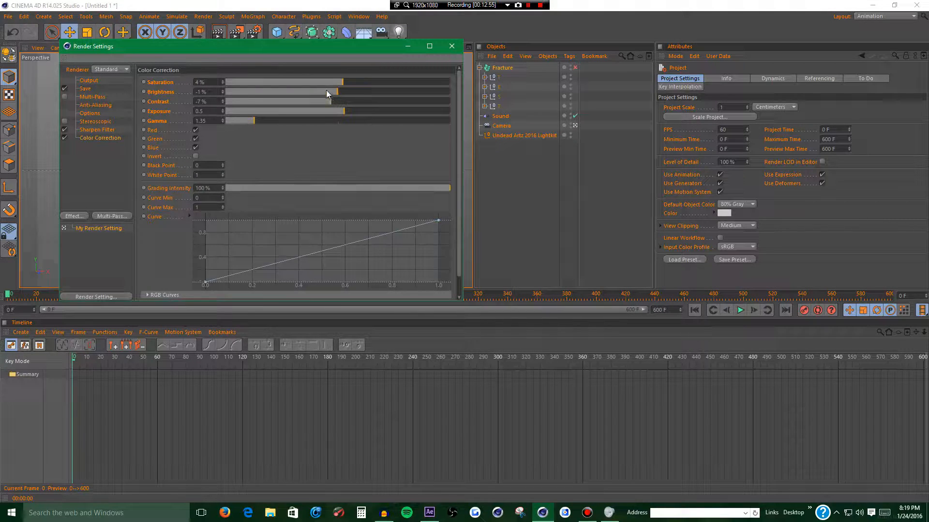
drag(326, 90, 332, 91)
click(452, 46)
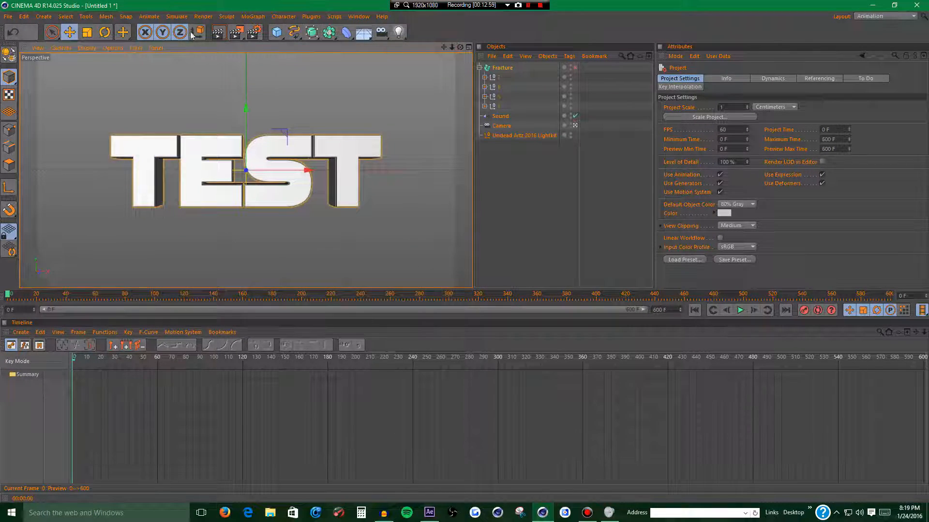
click(218, 33)
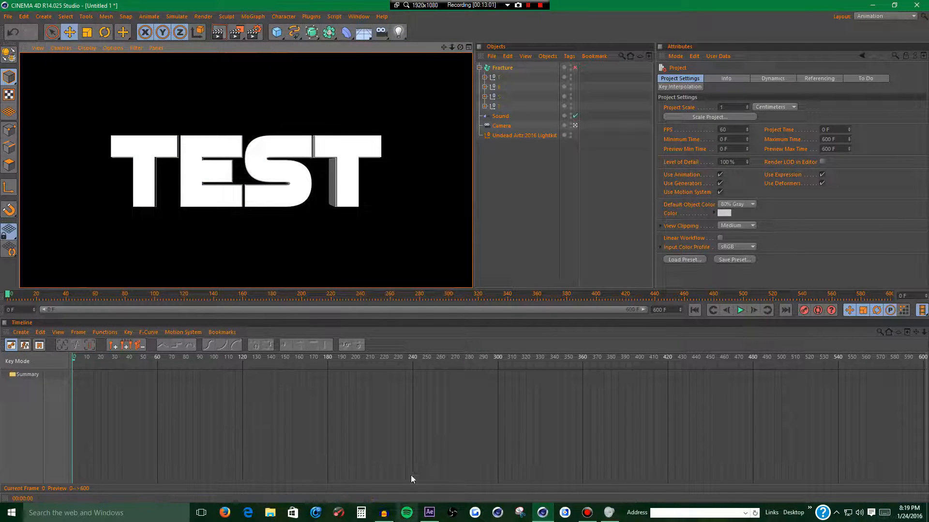
- Switch to After Effects, dismiss the welcome screen, and create a 1920 x 1080 composition at 60 fps lasting 10 seconds
click(429, 513)
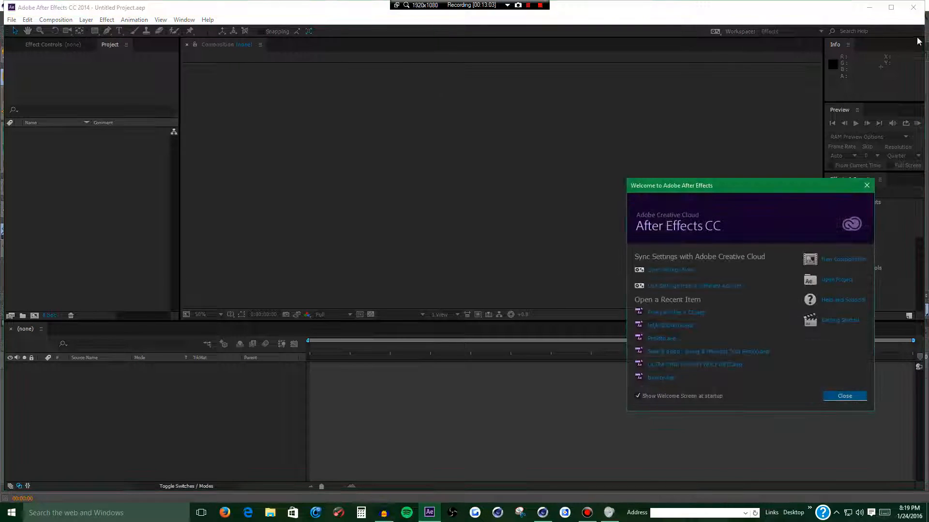
click(850, 402)
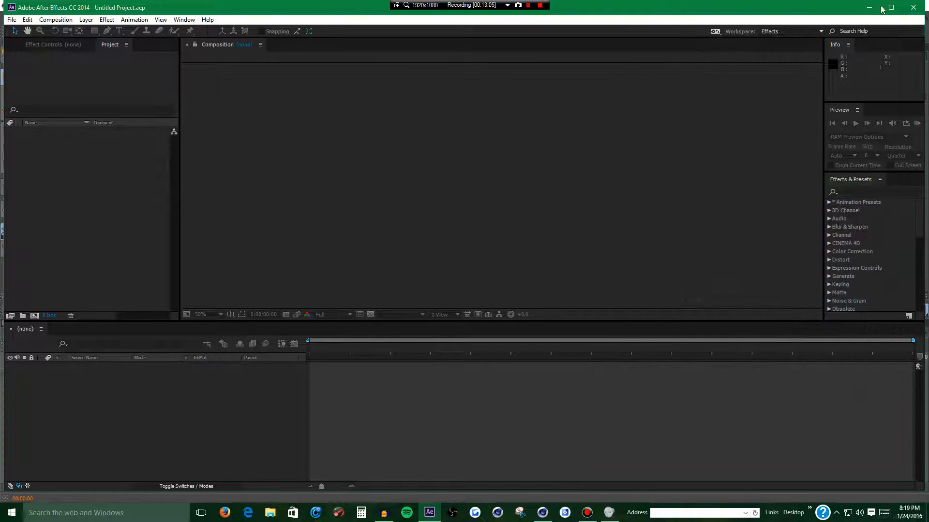
click(891, 7)
right_click(9, 204)
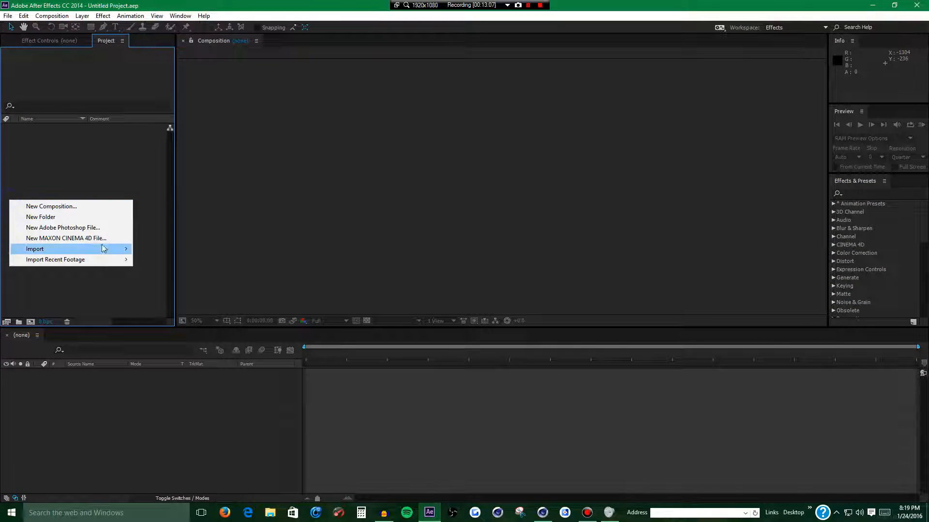
click(92, 203)
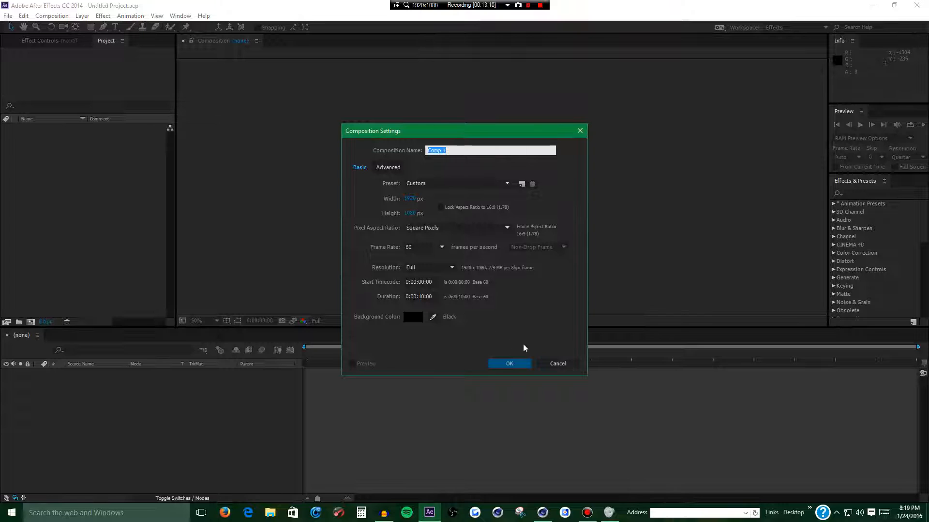
click(506, 371)
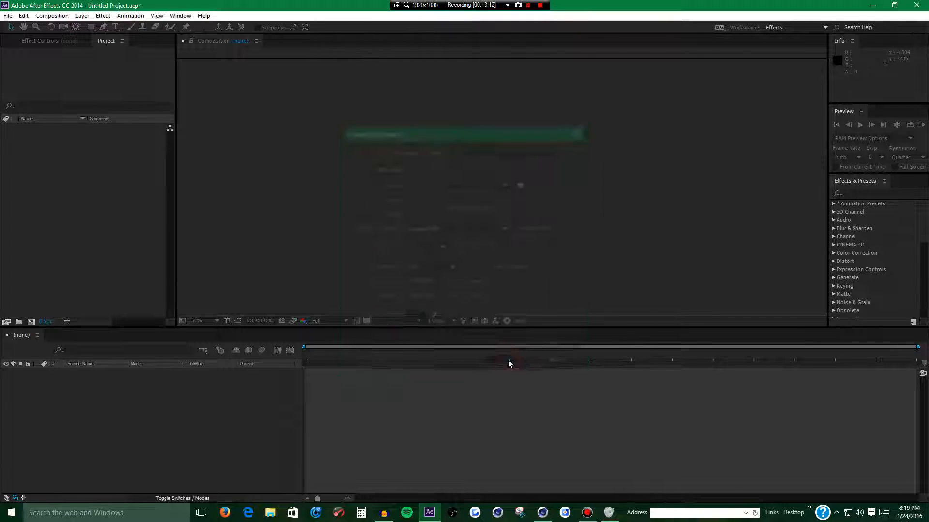
- Import the Rich Gang song from the Songs folder inside Intro Stuff and add it as a layer in Comp 1
right_click(83, 185)
mouse_move(186, 239)
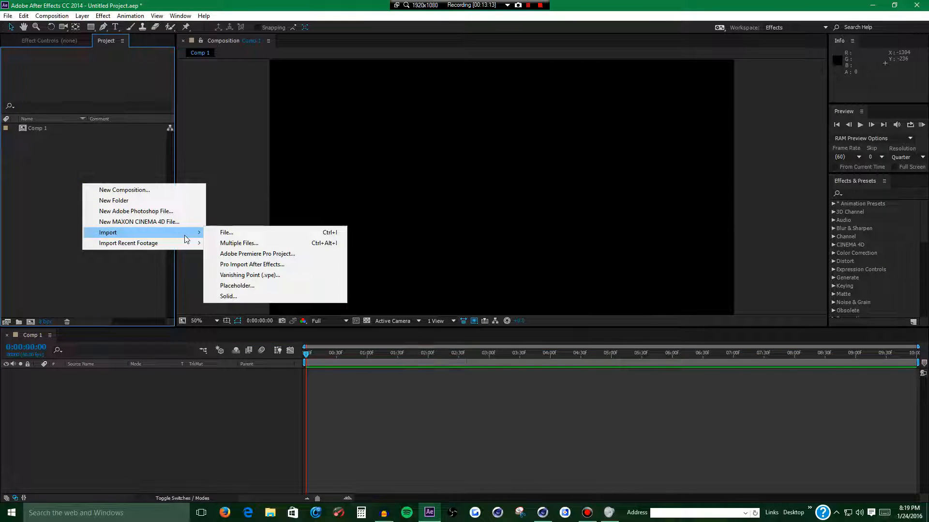
click(228, 234)
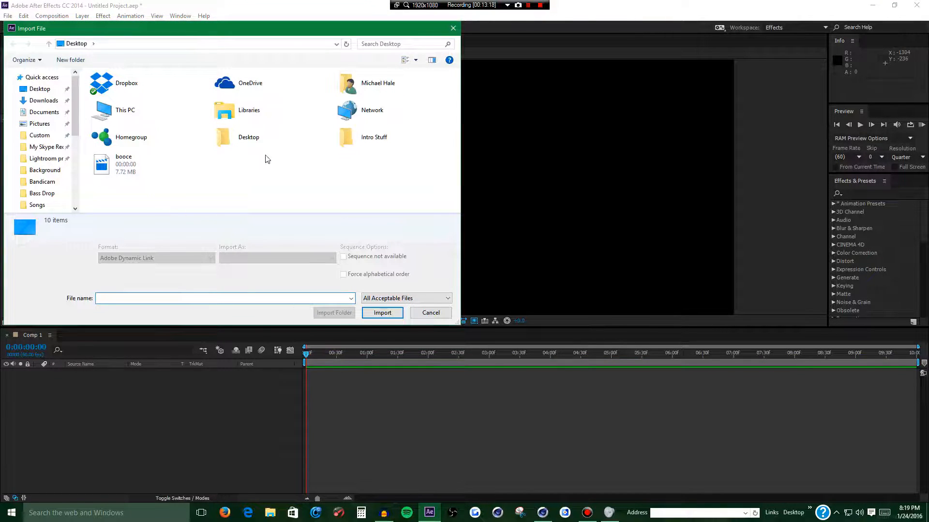
double_click(347, 142)
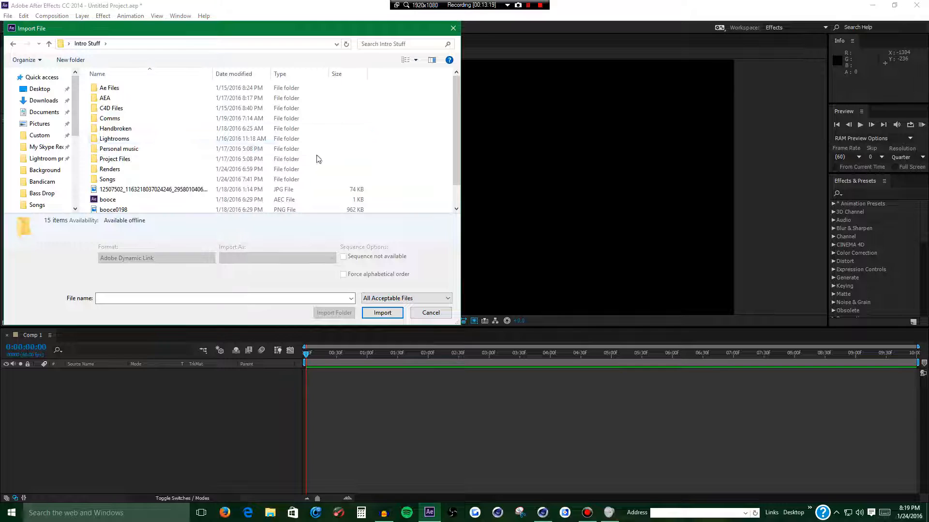
double_click(113, 179)
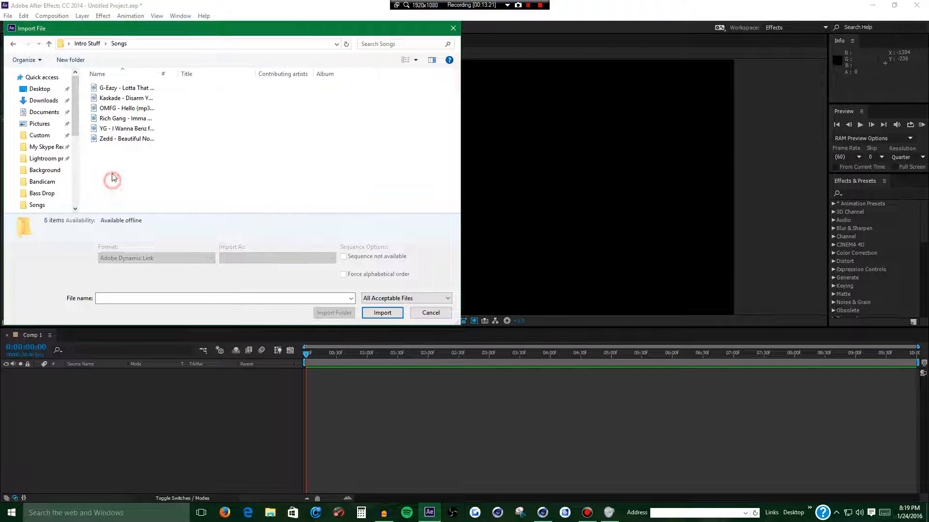
double_click(131, 121)
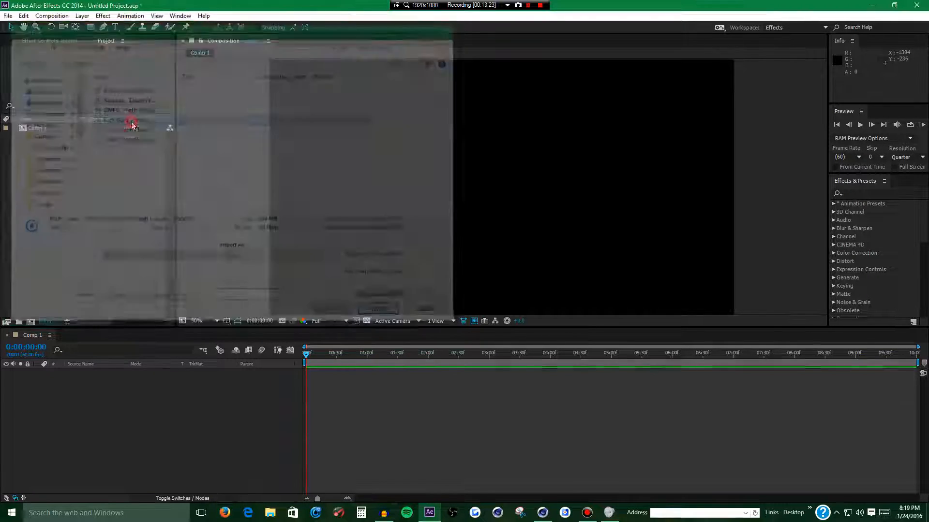
drag(63, 134, 124, 425)
- Reveal the song layer's waveform, preview the audio briefly, and move the current time to the first strong beat at 0:00:02:12
key(l)
key(l)
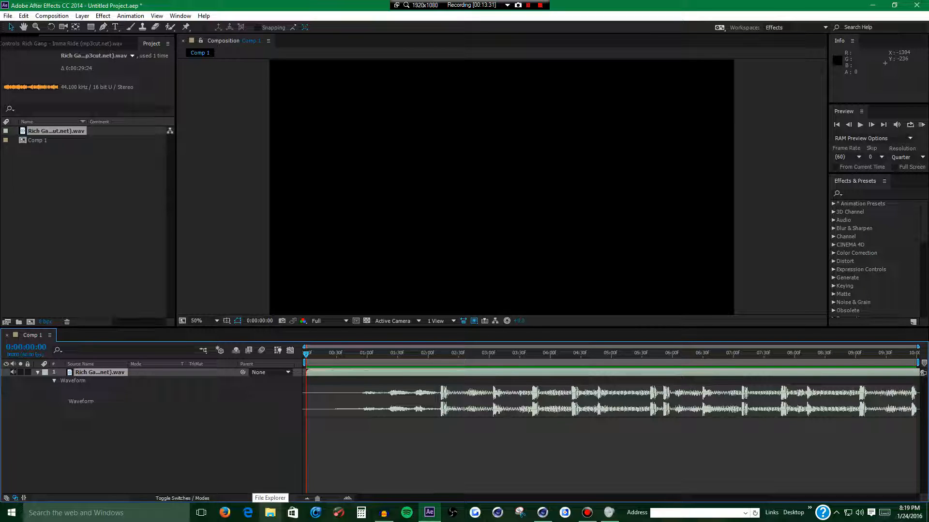
key(KP_Decimal)
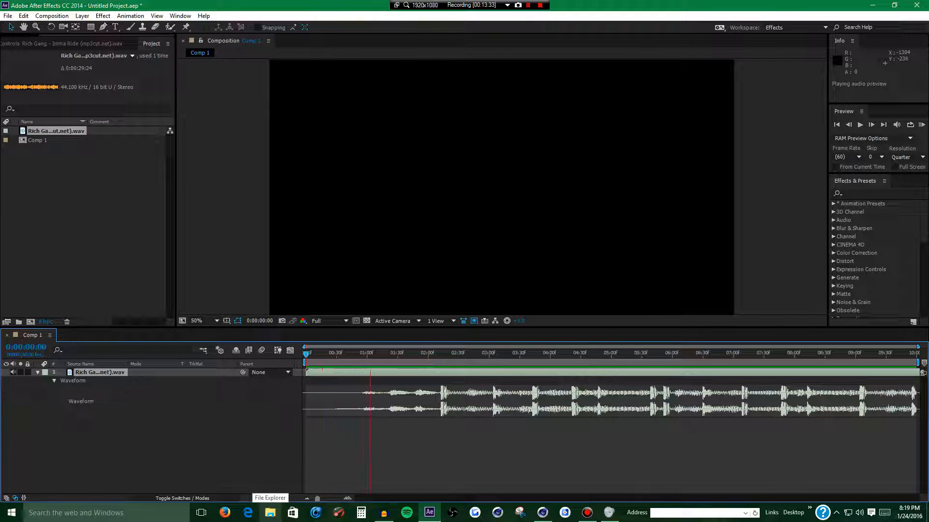
key(KP_Decimal)
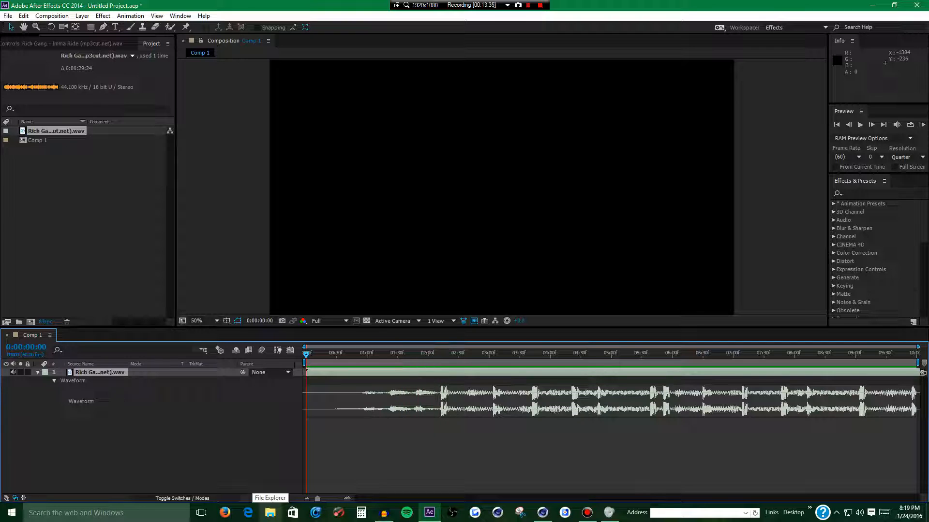
drag(400, 357, 440, 358)
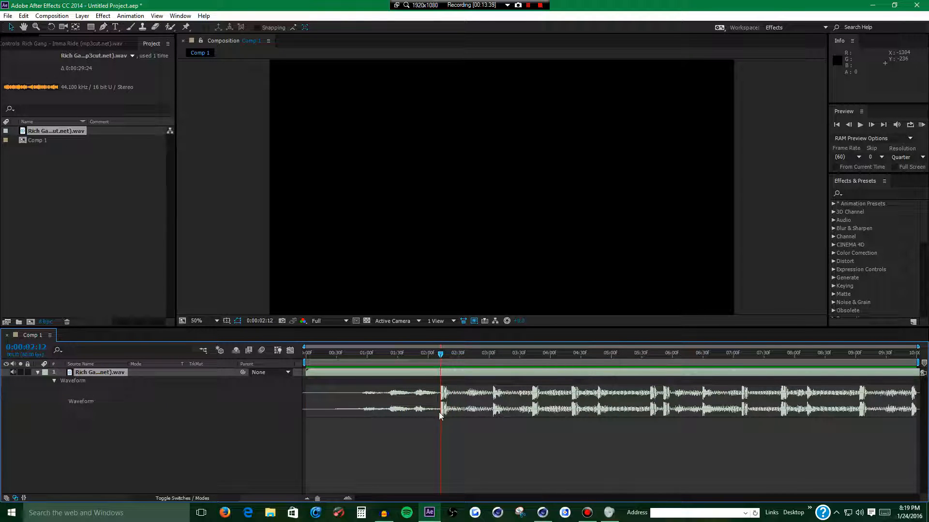
- Switch to Cinema 4D and set the timeline's current frame to 132
click(542, 513)
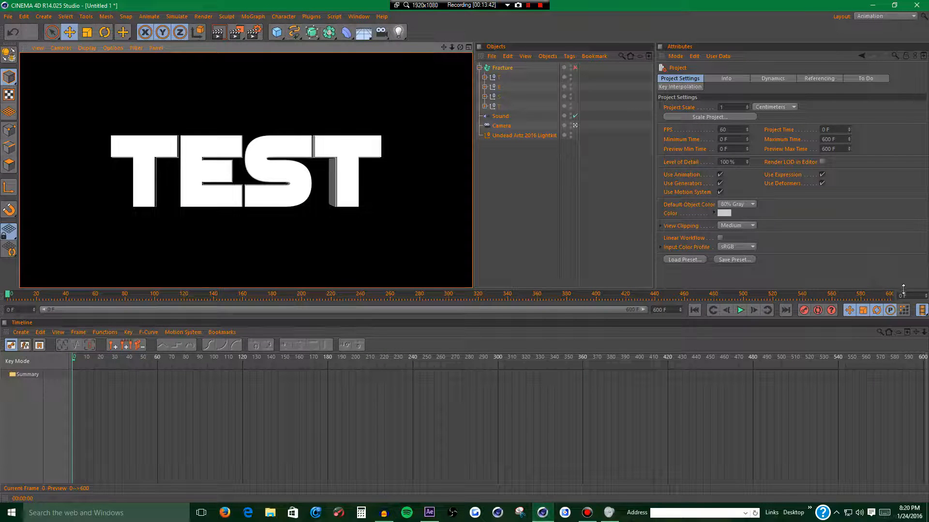
drag(915, 295, 18, 227)
text(13)
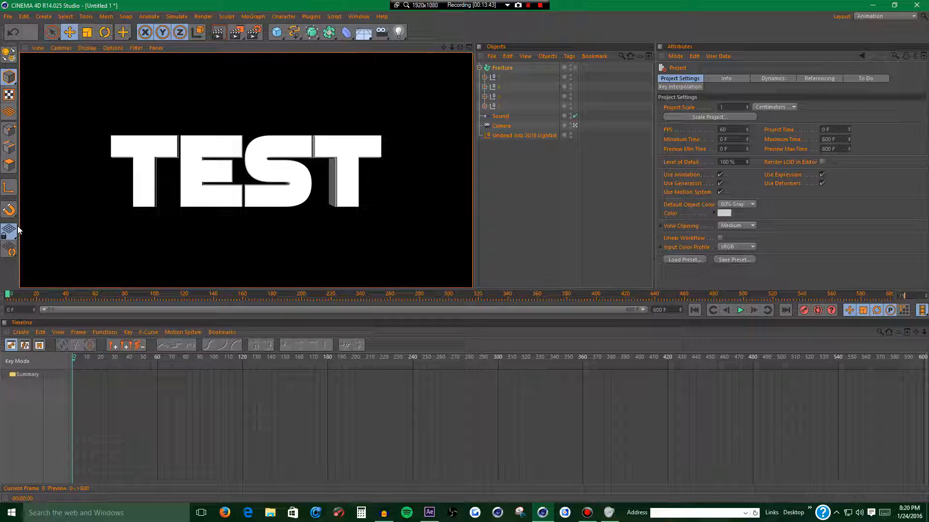
text(2)
key(Return)
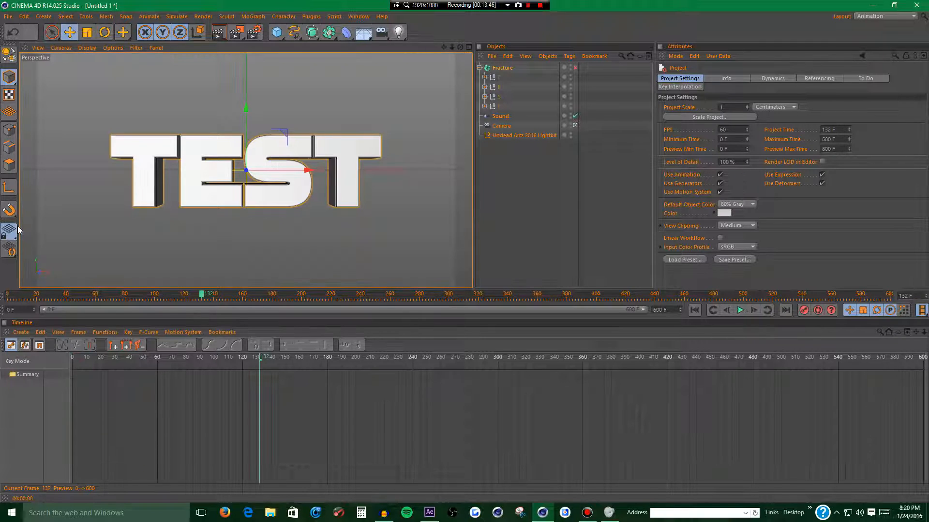
- Check the Sound effector's frequency graph at frames 131 and 132, and add a timeline marker at frame 132
click(493, 118)
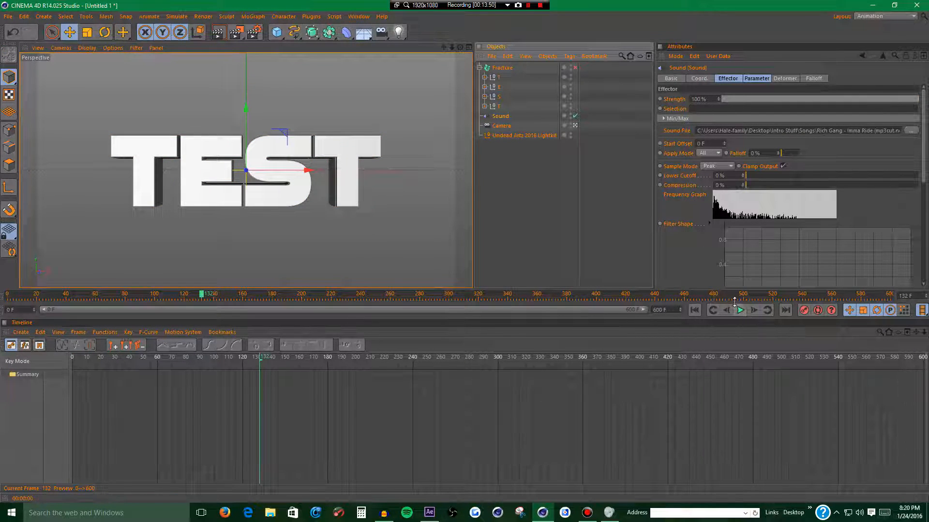
click(728, 311)
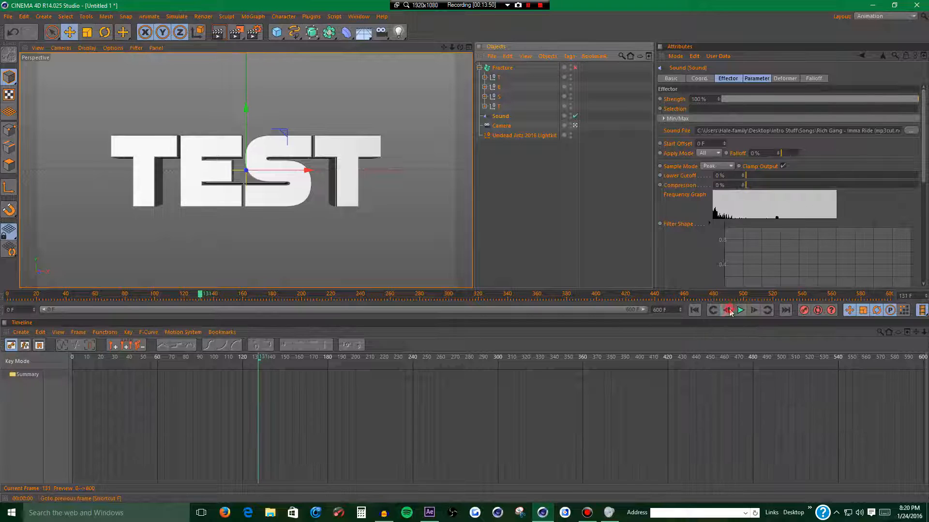
click(755, 310)
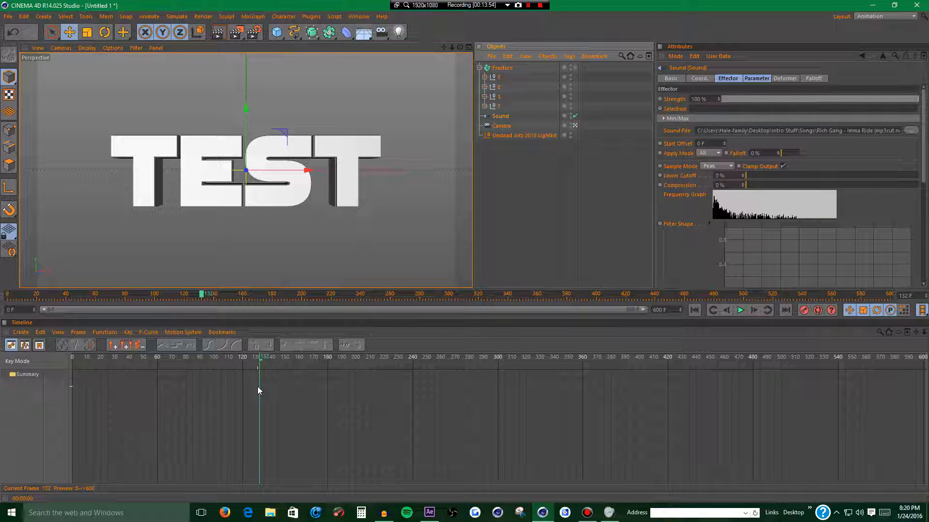
key(m)
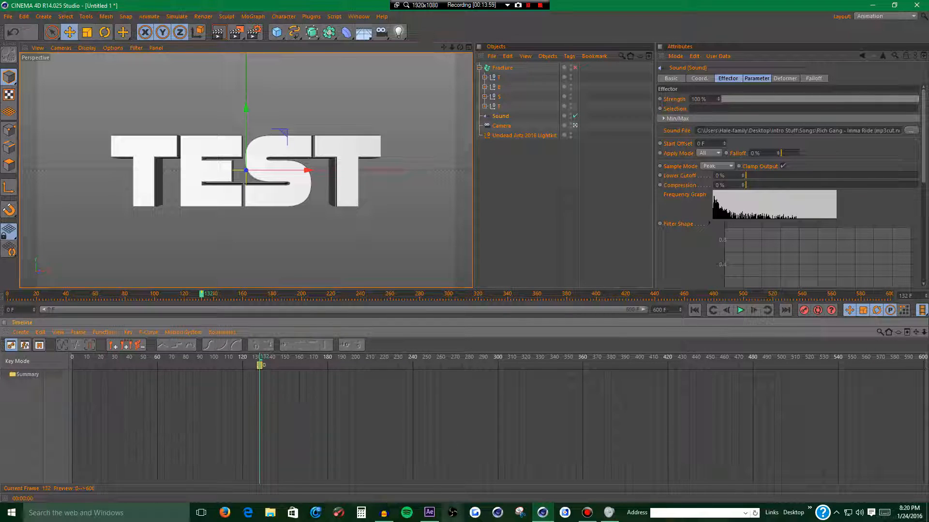
- Switch to After Effects, preview the song from the first beat, and lower the After Effects level in the Windows Volume Mixer
click(429, 512)
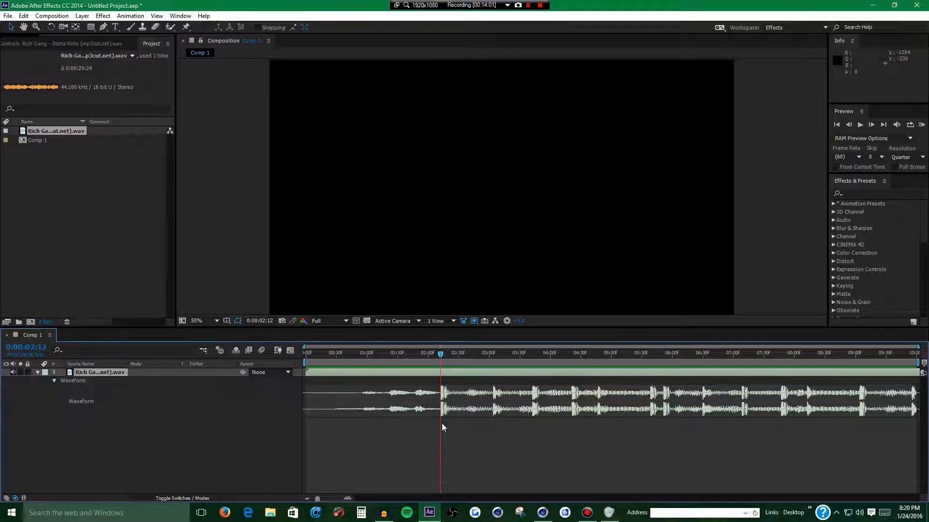
key(KP_Decimal)
key(KP_Decimal)
click(619, 510)
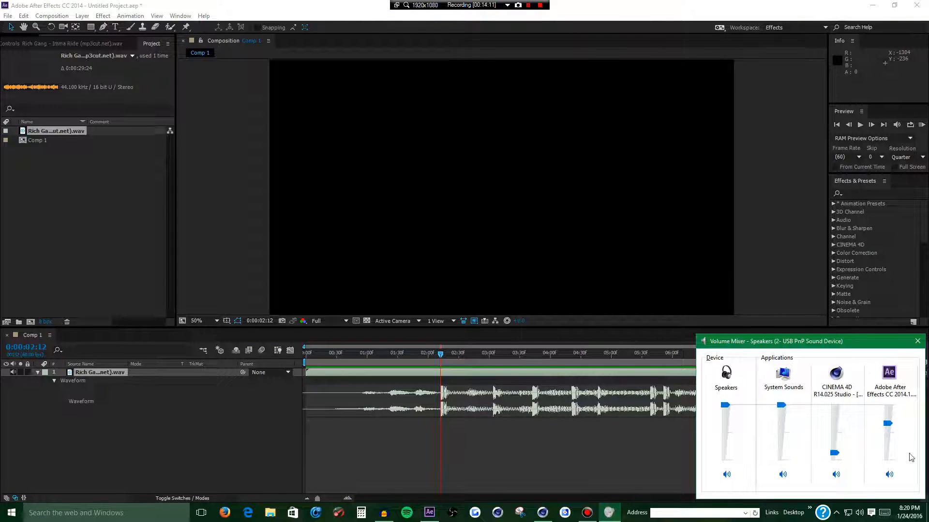
drag(887, 423, 887, 448)
click(781, 192)
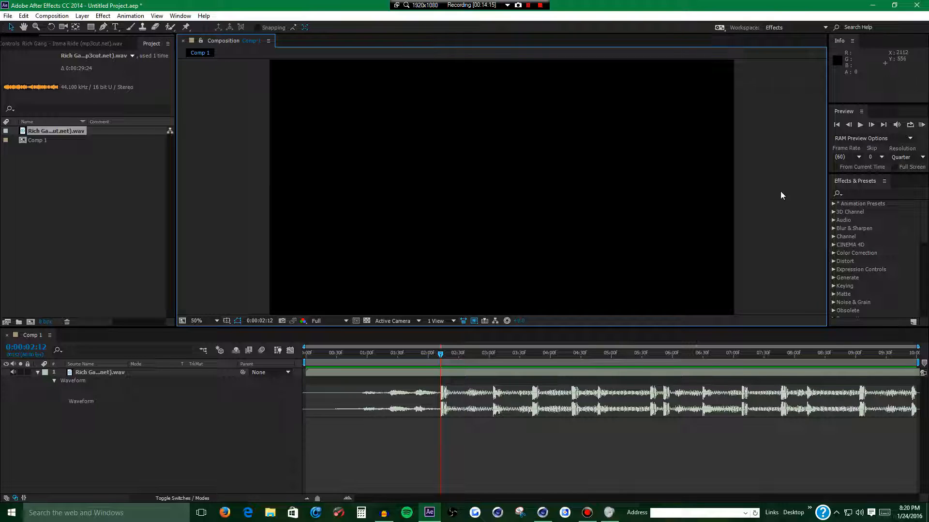
key(KP_Decimal)
- Move the After Effects current time to the start of the strong waveform peak just past 03:30
click(525, 359)
drag(527, 359, 532, 363)
key(Page_Up)
key(Page_Up)
- Switch to Cinema 4D and set the timeline's current frame to 221
click(542, 513)
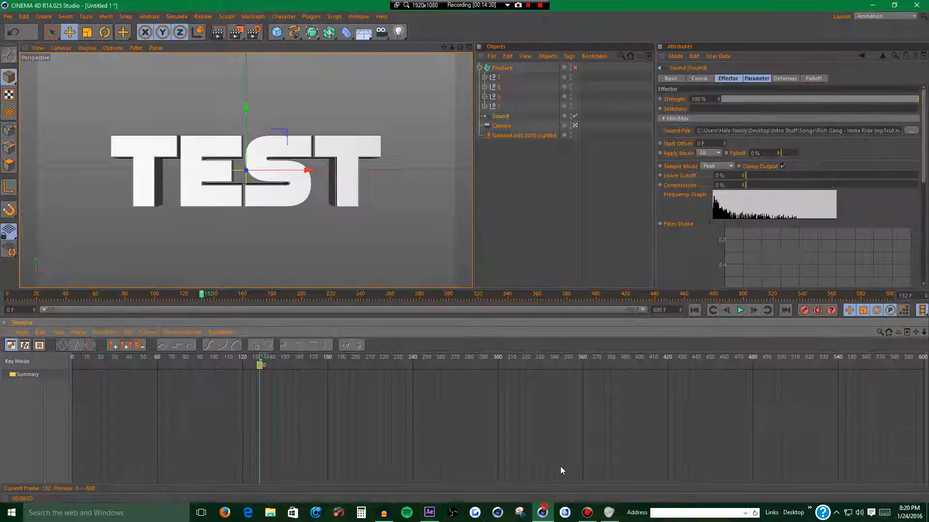
drag(912, 300, 1, 86)
text(221)
key(Return)
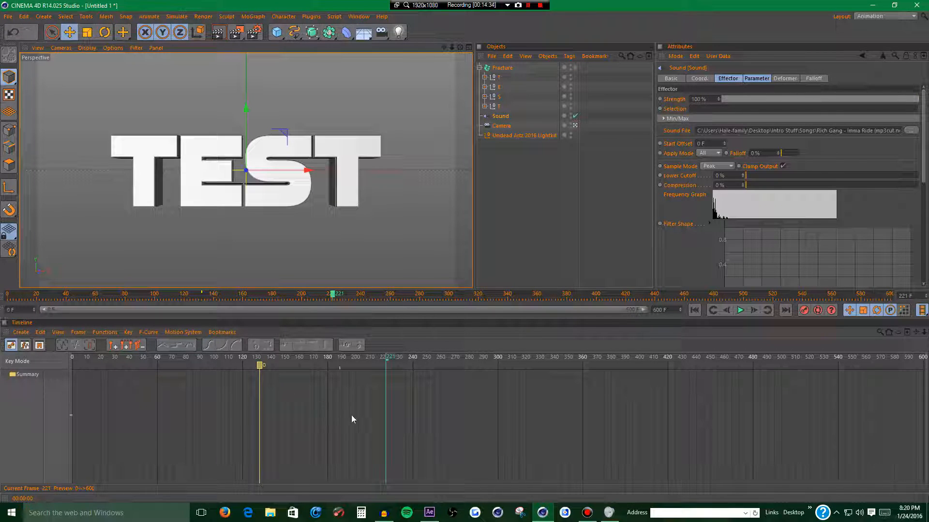
- Advance the timeline one frame to frame 222 and add a marker there
click(753, 310)
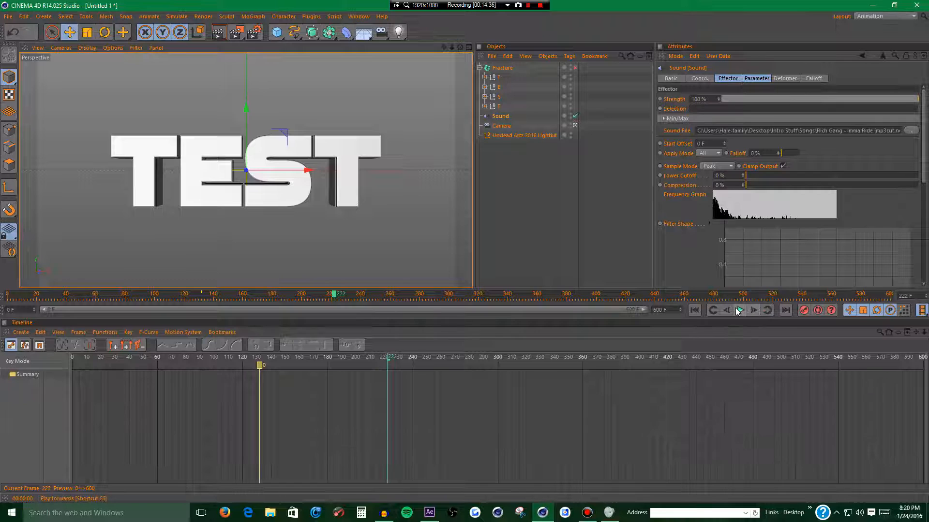
key(F9)
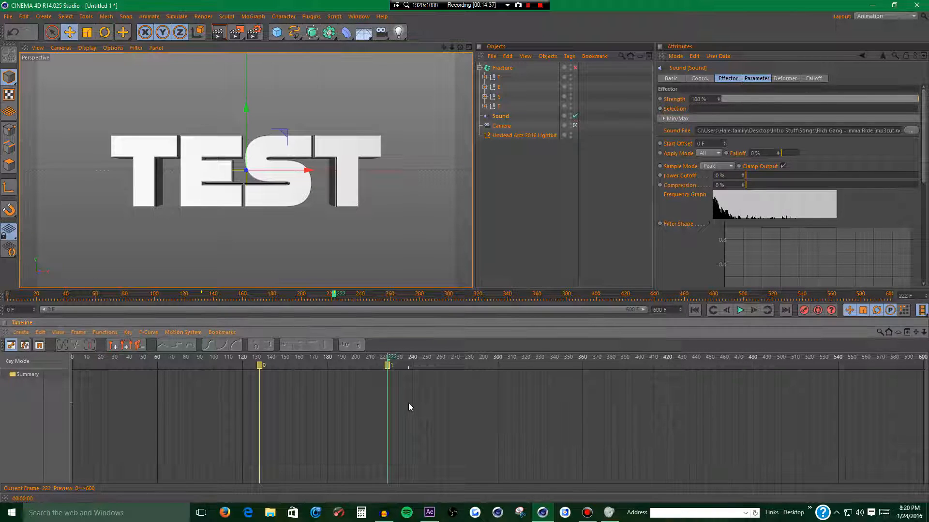
- Switch to After Effects, preview the song, and move the current time to the next strong waveform peak at 0:00:04:21
click(429, 513)
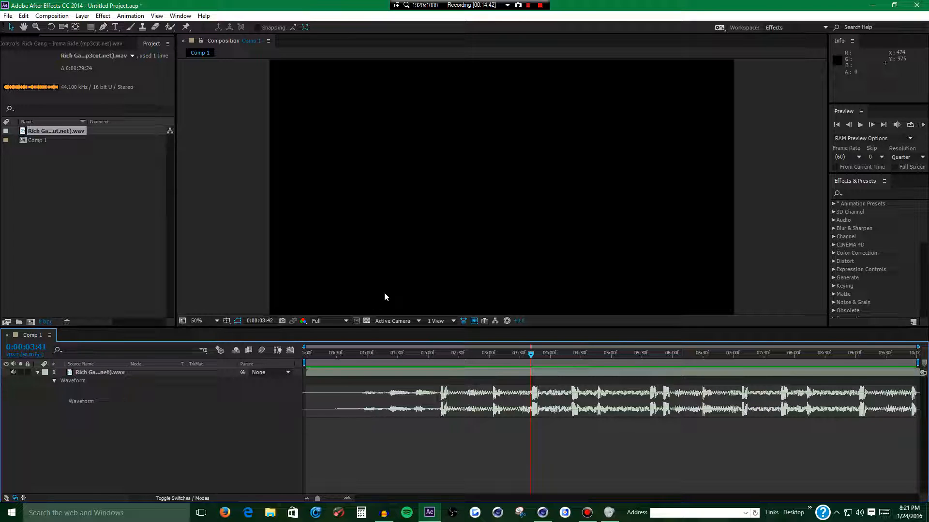
key(KP_Decimal)
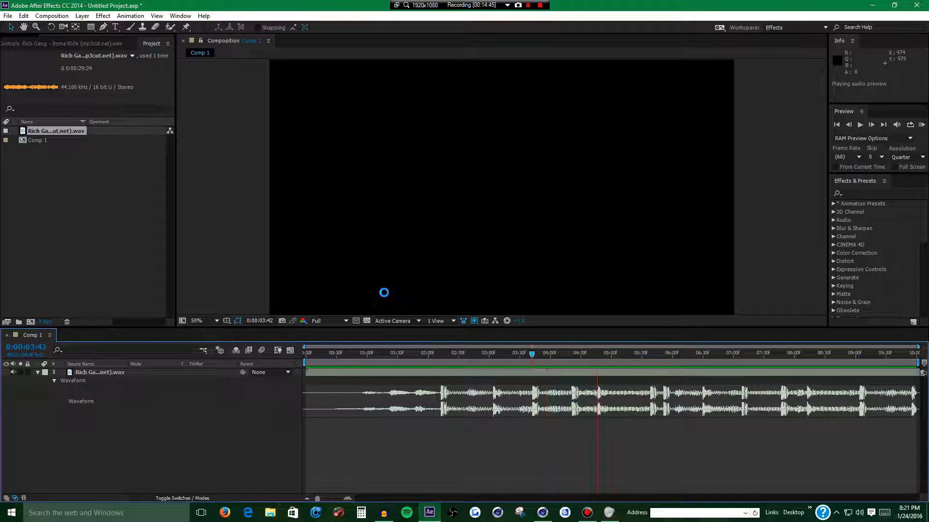
key(KP_Decimal)
drag(554, 361, 570, 368)
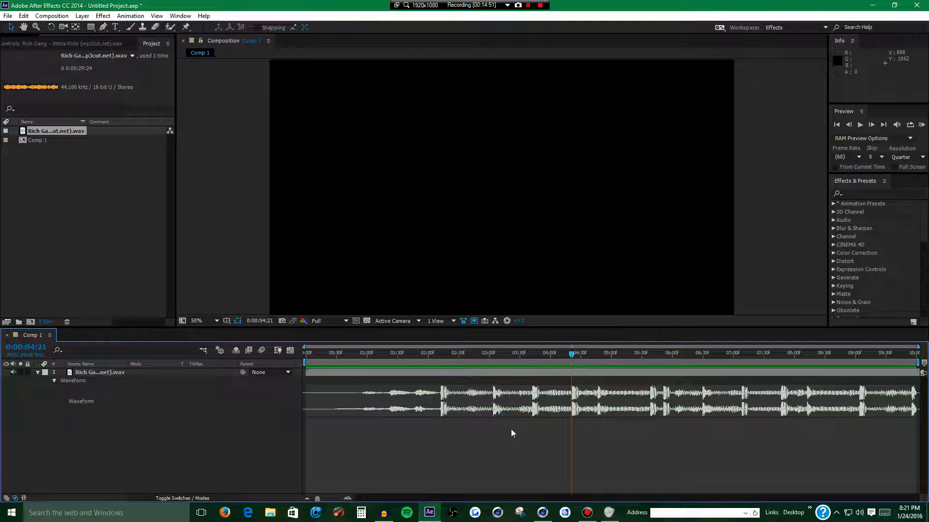
- Switch to Cinema 4D, add a timeline marker at frame 261, and reselect the Sound effector
click(542, 513)
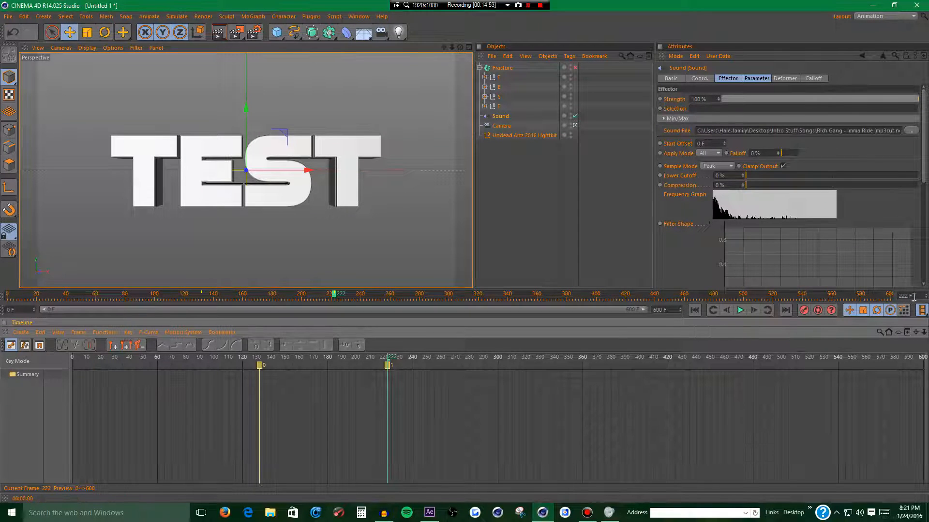
text(261)
key(Return)
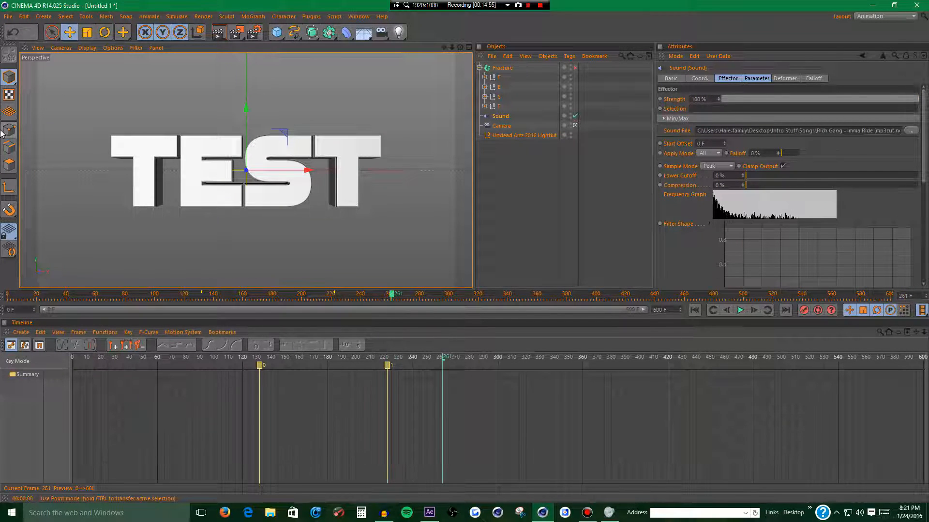
click(424, 436)
key(m)
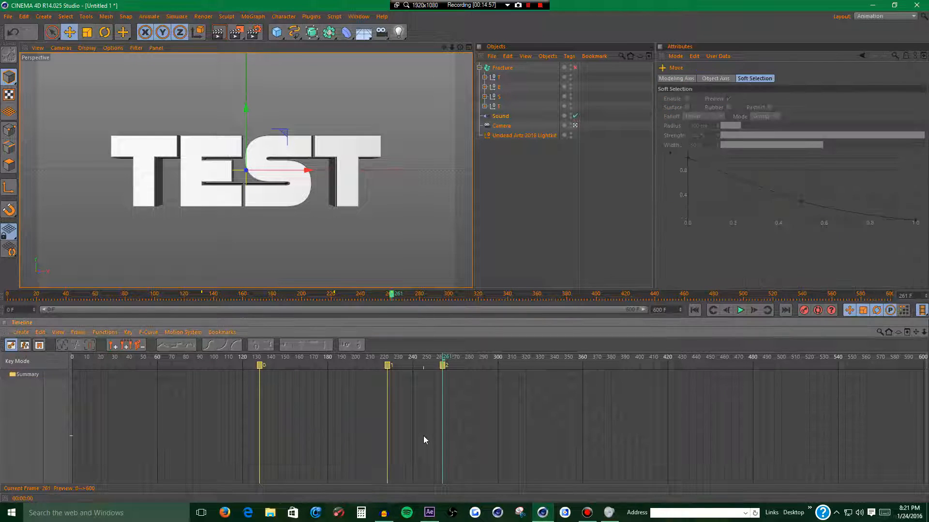
click(500, 116)
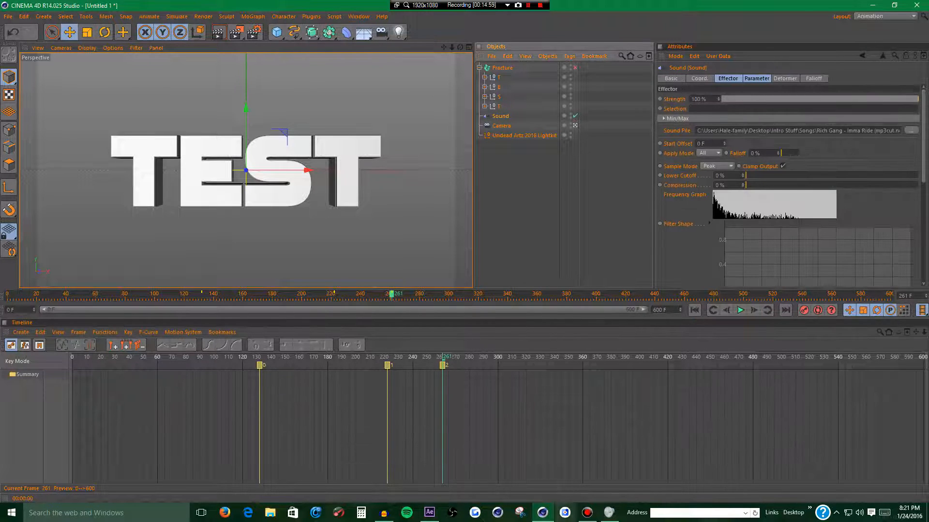
- Switch to After Effects and move the current time to the start of the waveform peak at 0:00:05:39
click(429, 512)
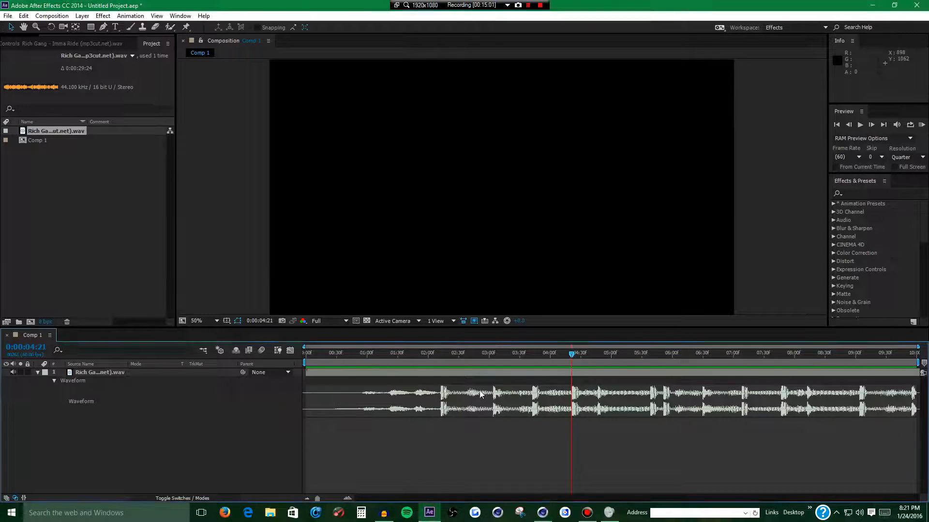
drag(576, 359, 590, 363)
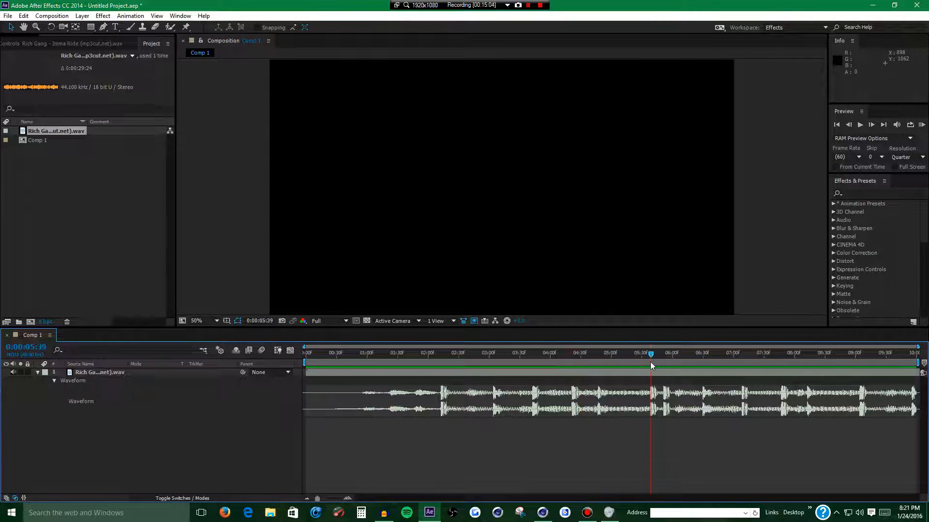
key(Page_Up)
key(Page_Down)
- Switch to Cinema 4D, set the current frame to 338, and add a timeline marker there
click(542, 512)
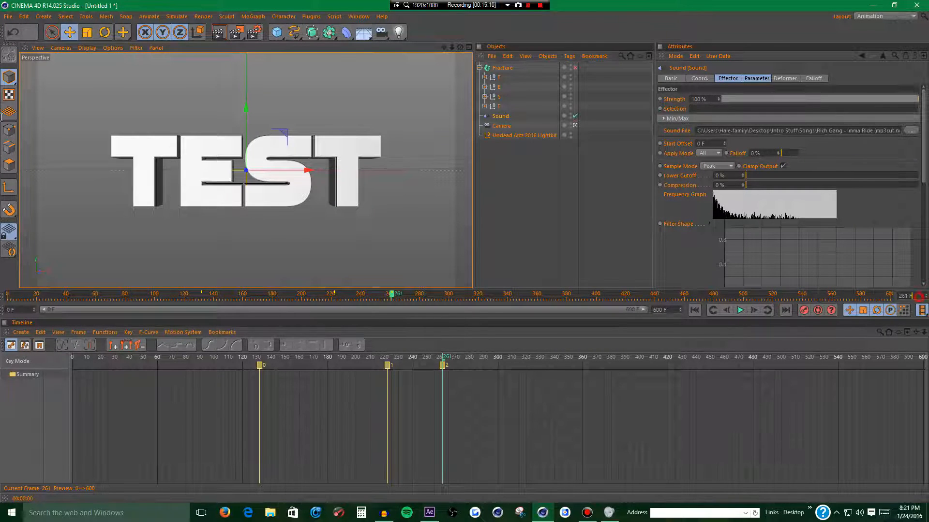
text(338)
key(Return)
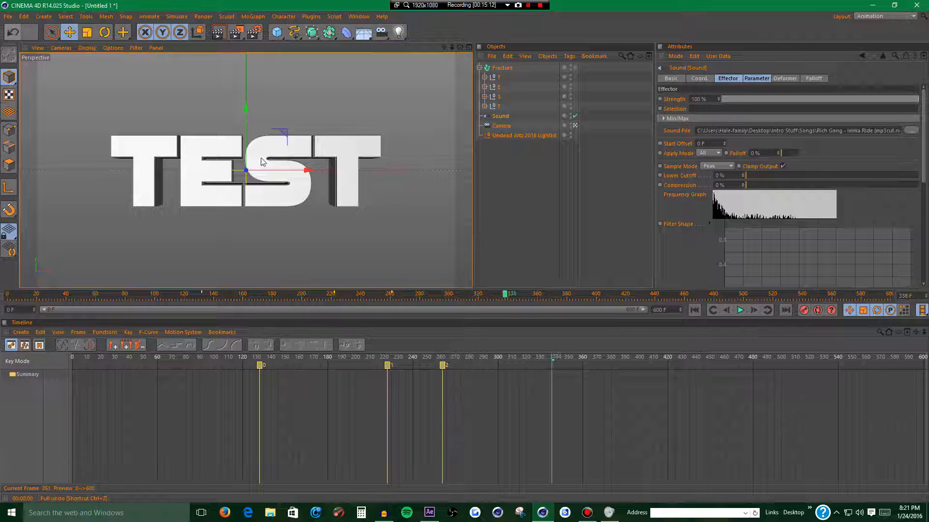
key(m)
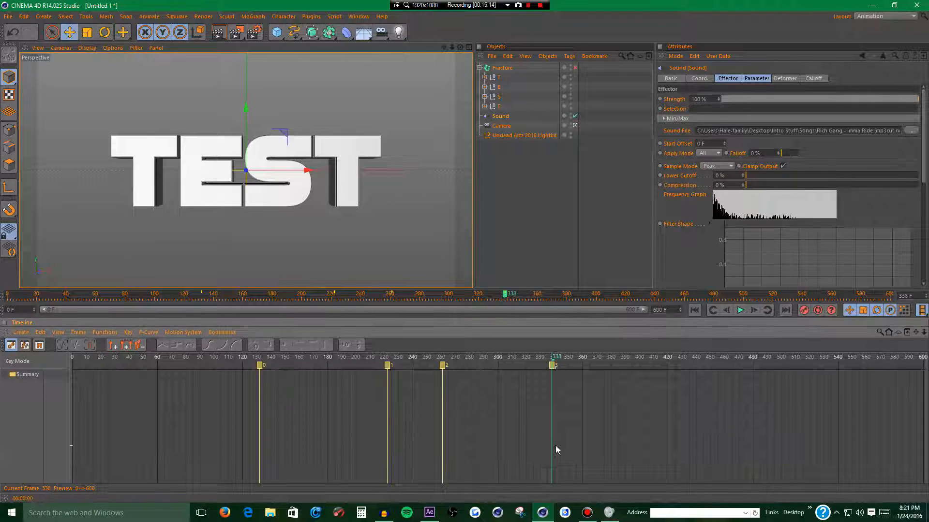
- Switch to After Effects, move the current time to 0:00:05:51 at the peak just before 06:00, and recheck the timecode
click(429, 512)
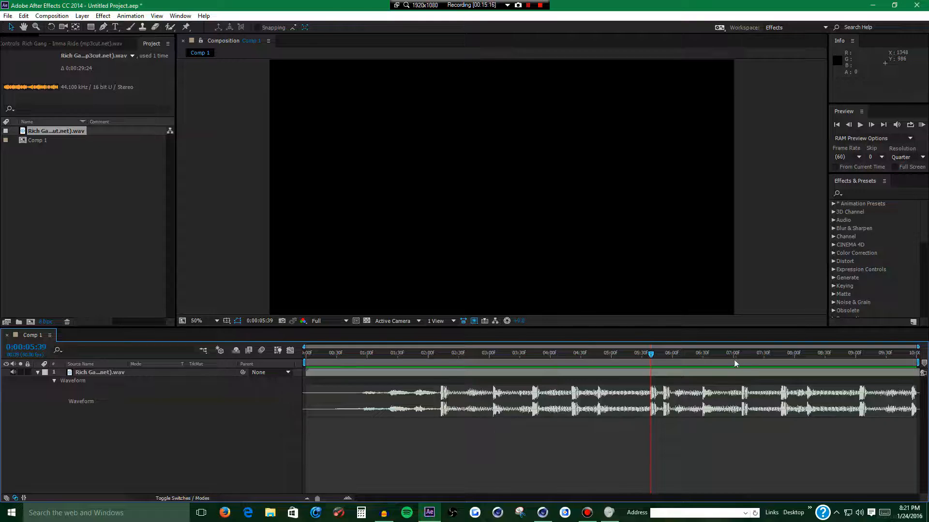
key(space)
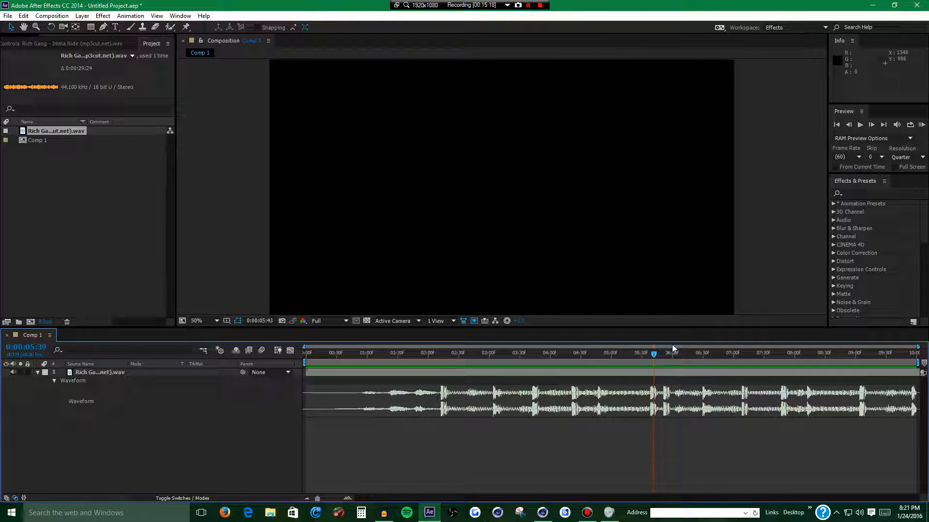
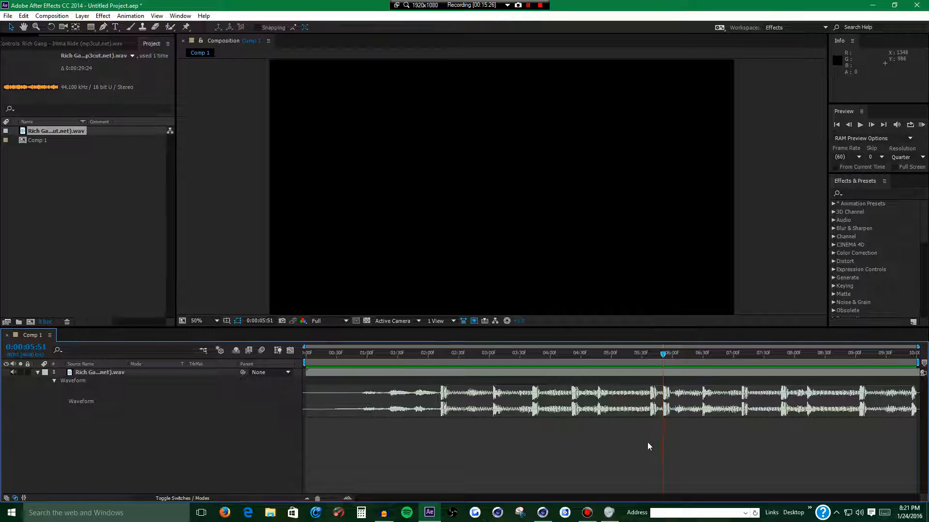
click(542, 512)
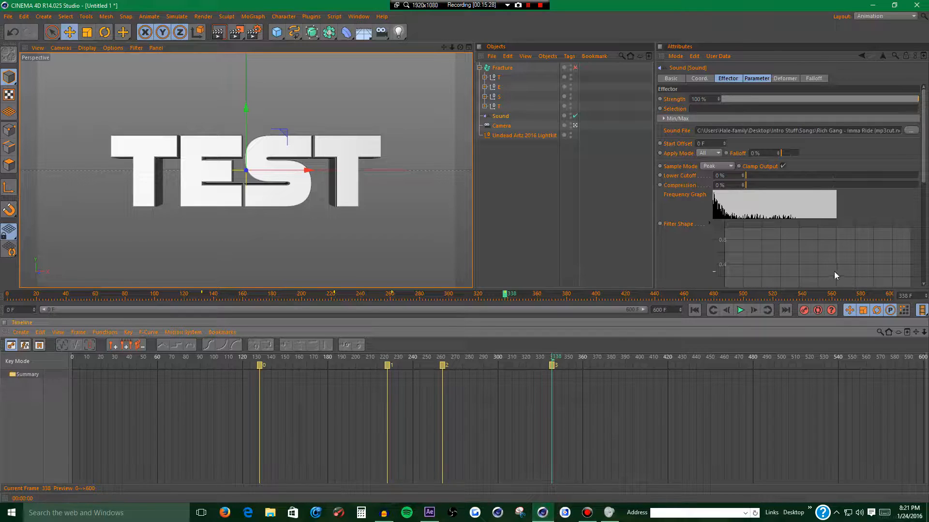
click(429, 512)
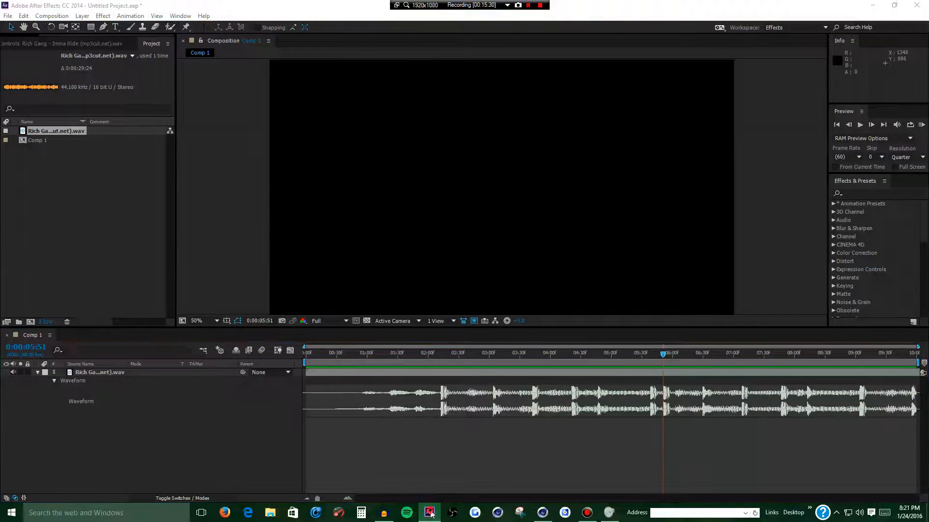
click(429, 513)
- Switch to Cinema 4D, set the current frame to 351, and add a timeline marker there
drag(565, 225, 20, 16)
text(5)
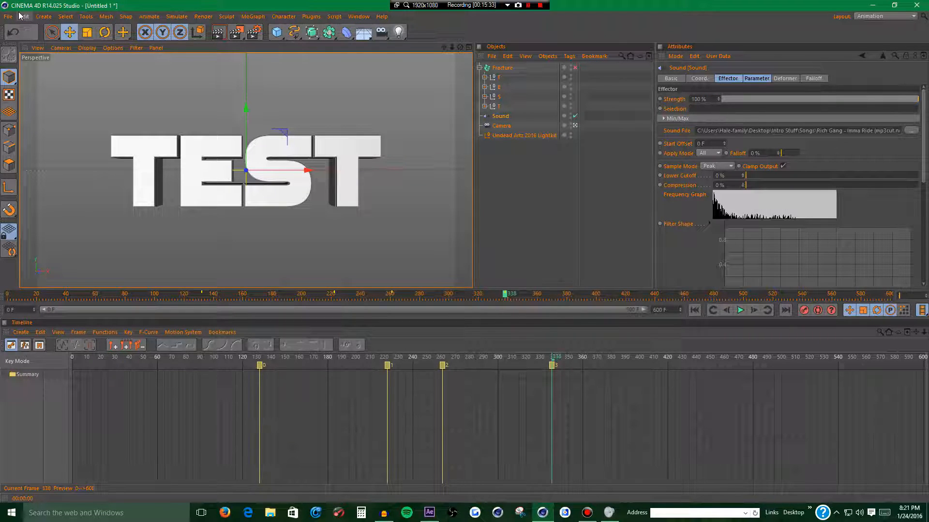
text(33)
key(Return)
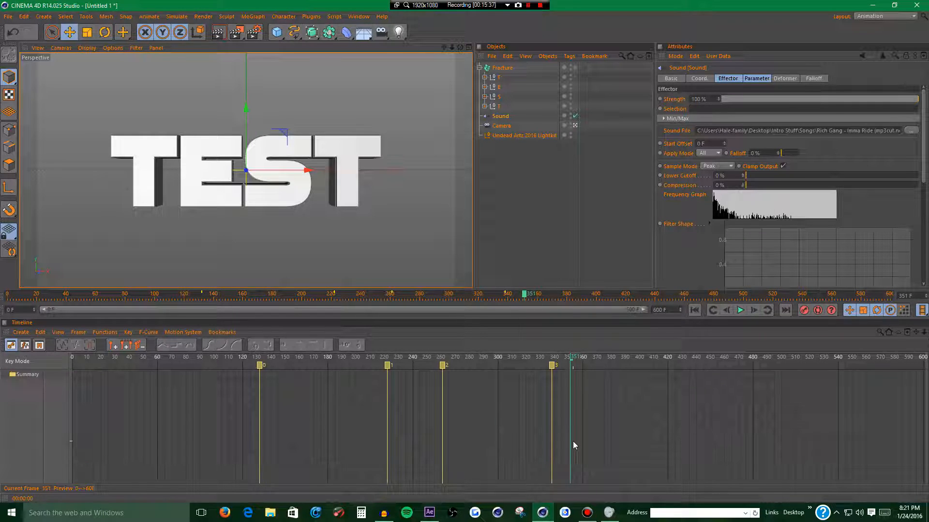
key(shift+a)
- Switch to After Effects, preview the song from 0:00:05:51, and move the current time to the next beat at 0:00:06:29
click(429, 513)
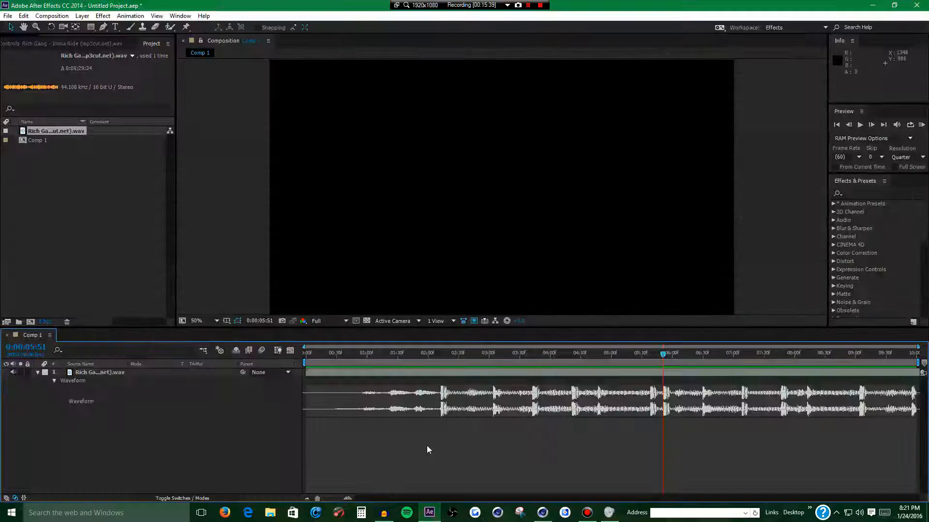
key(KP_Decimal)
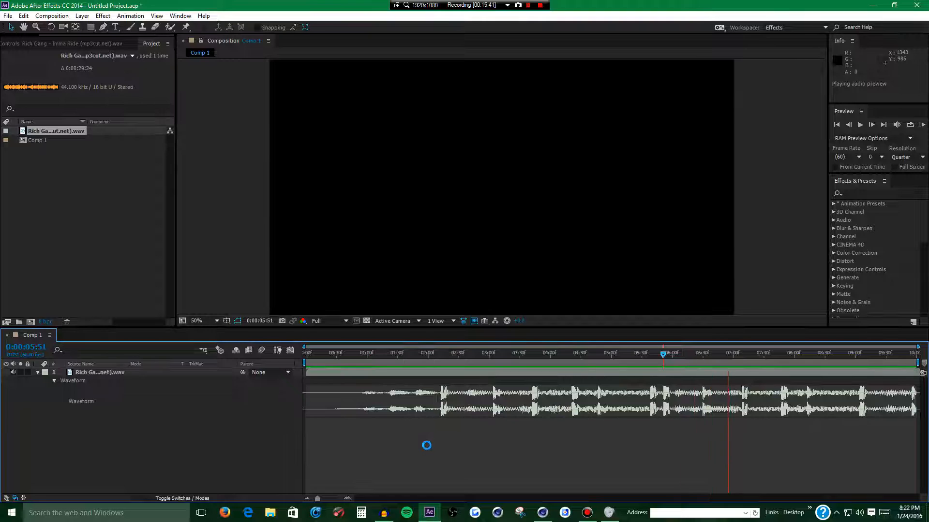
key(KP_Decimal)
mouse_move(685, 366)
mouse_down()
mouse_move(705, 379)
mouse_move(700, 370)
mouse_up()
key(Page_Down)
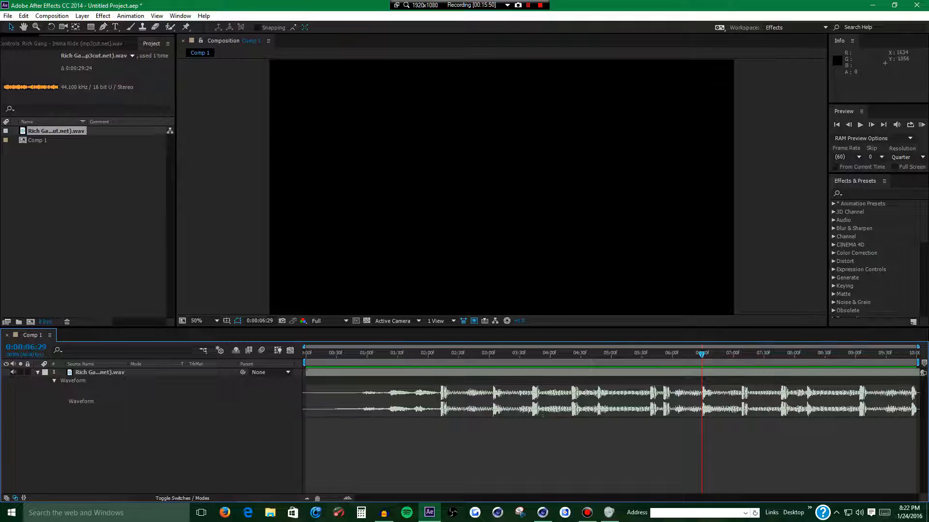
- Switch to Cinema 4D, set the current frame to 389, and add a timeline marker there
click(542, 512)
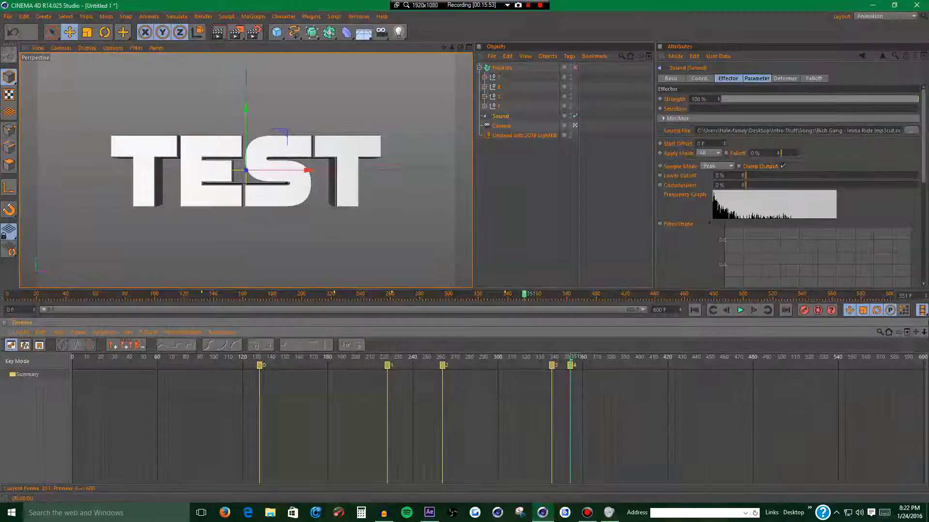
double_click(914, 296)
text(3898)
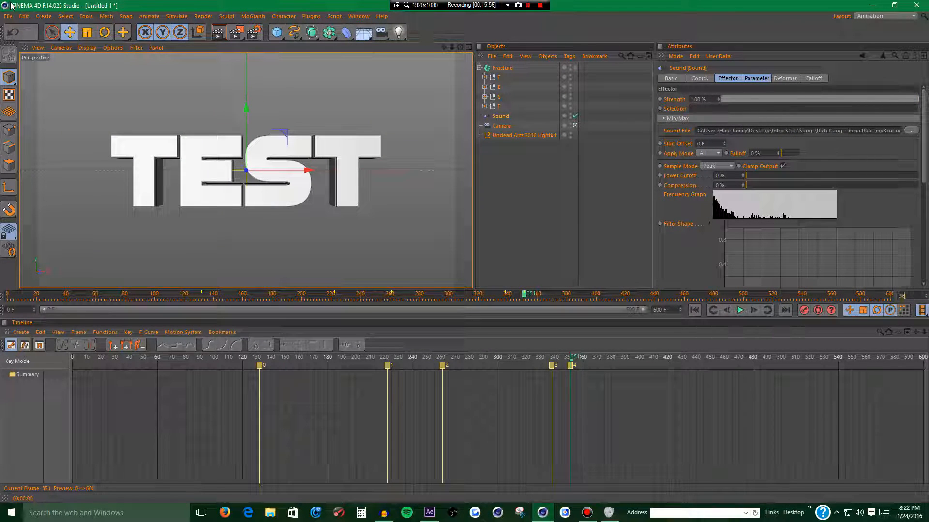
key(Return)
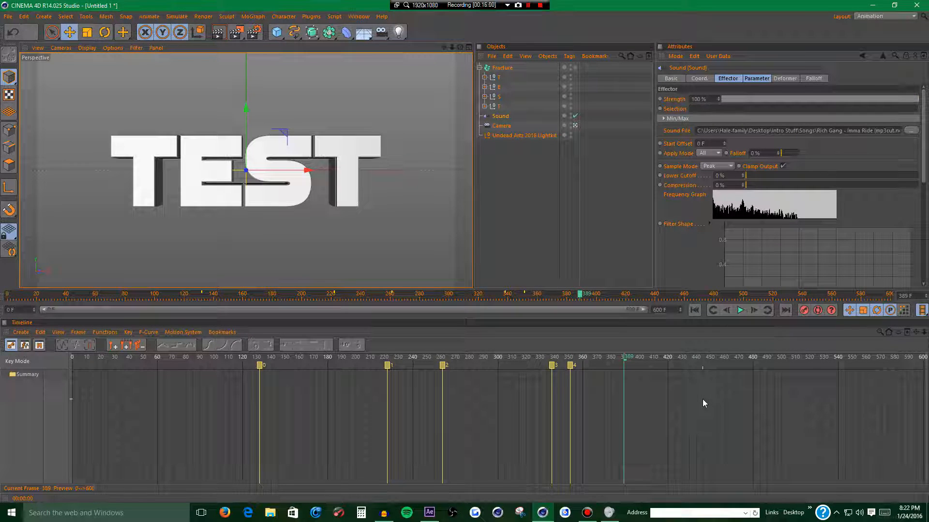
key(F9)
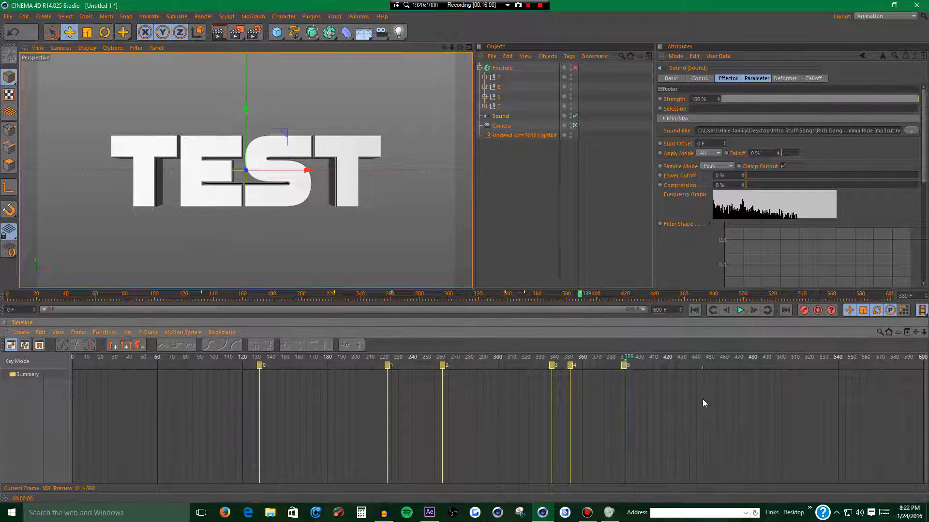
- Switch to After Effects, preview the song from 0:00:06:29, and move the current time to the waveform peak at 0:00:07:08
click(428, 512)
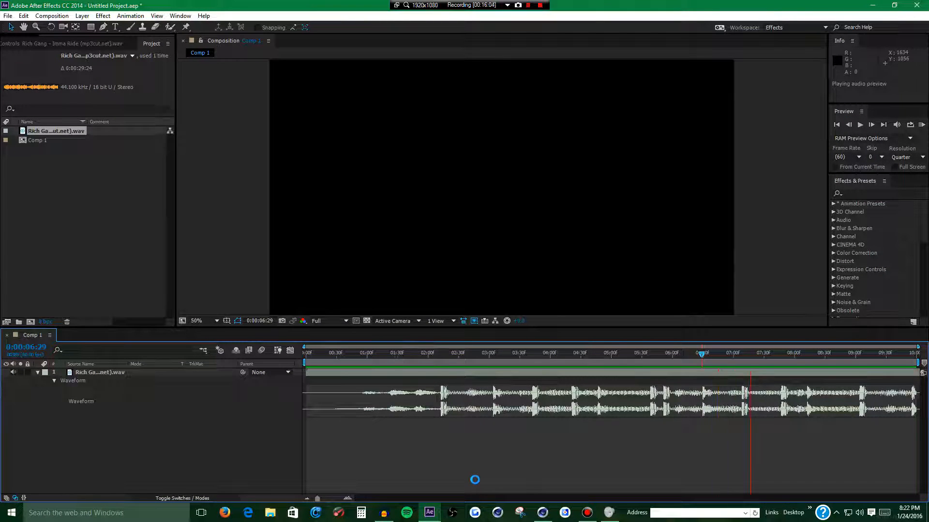
key(space)
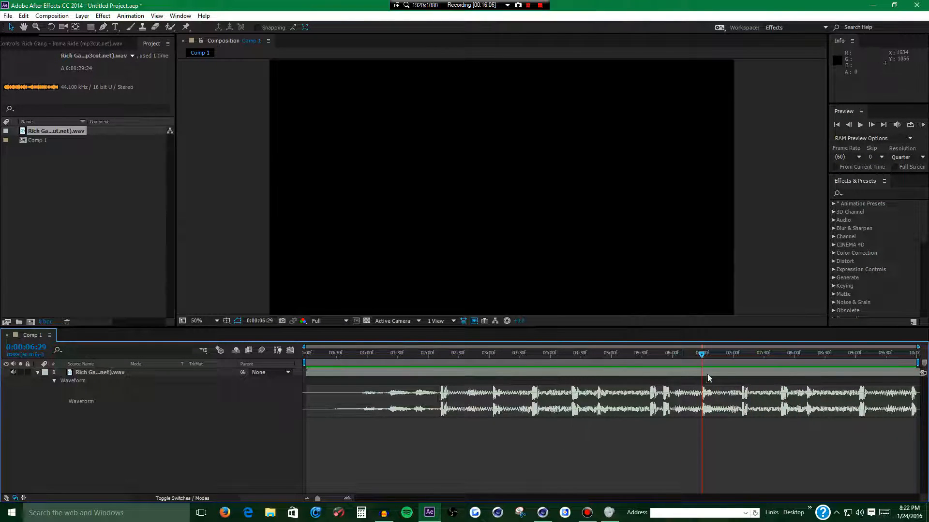
drag(728, 362, 743, 387)
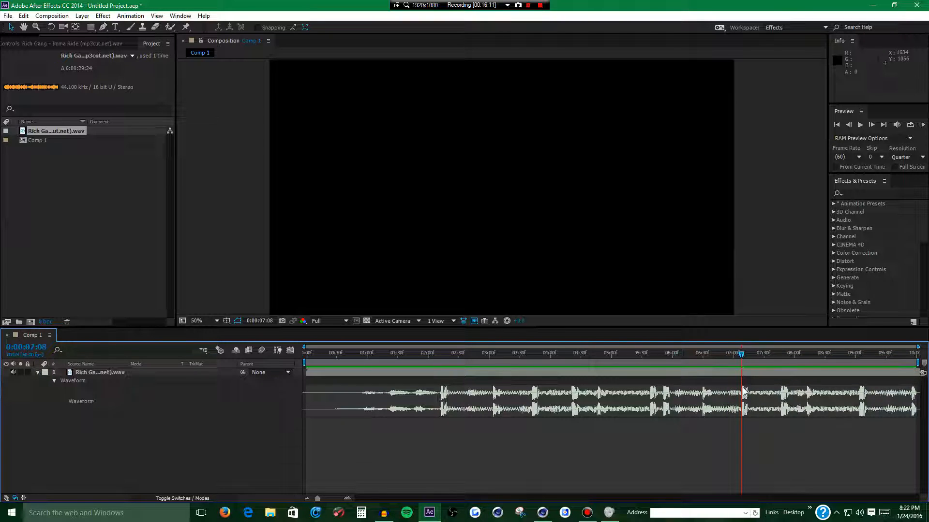
- Switch to Cinema 4D, set the current frame to 428, and add a timeline marker there
click(543, 512)
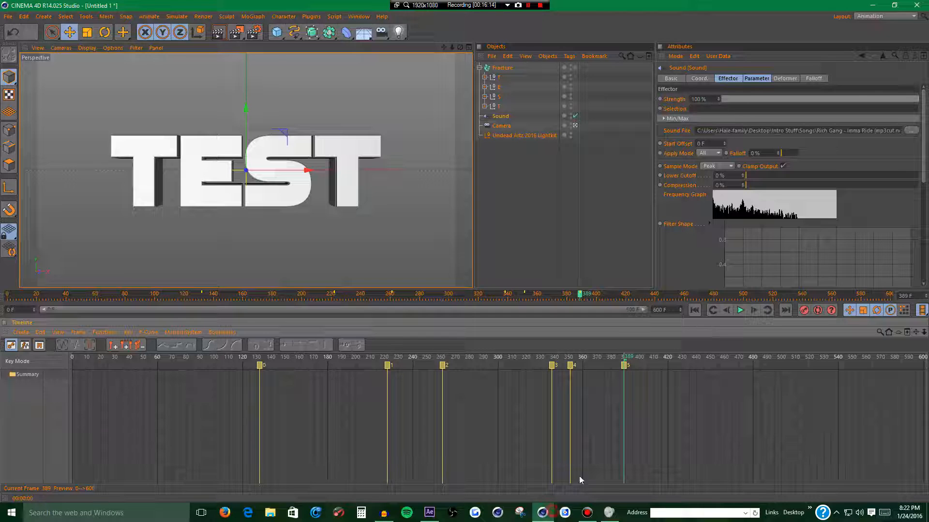
text(428)
key(Return)
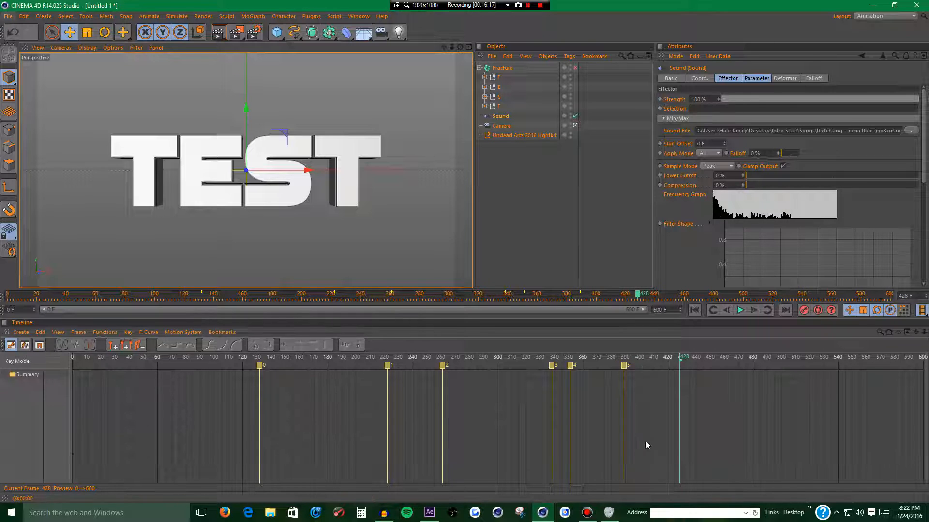
key(shift+a)
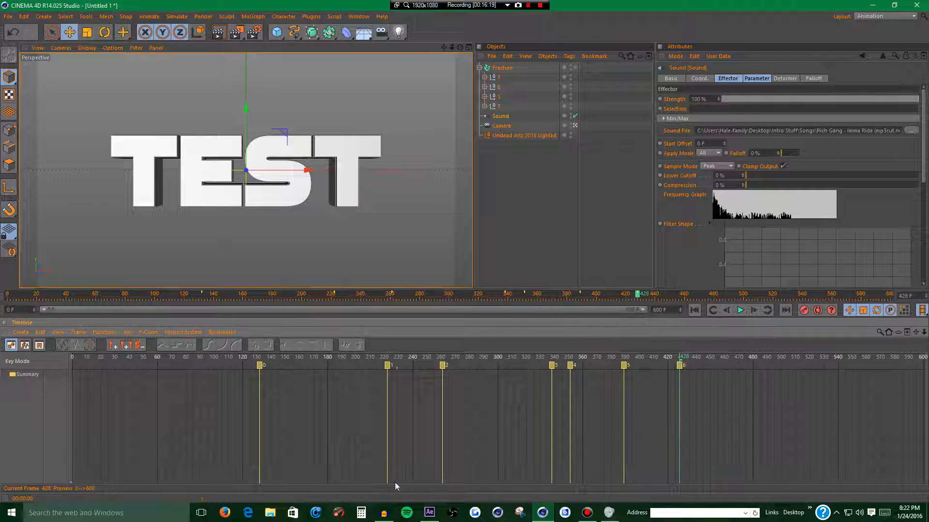
- Switch to After Effects, preview the song from 0:00:07:08, and move the current time to the waveform peak at 0:00:07:47
click(429, 512)
key(KP_Decimal)
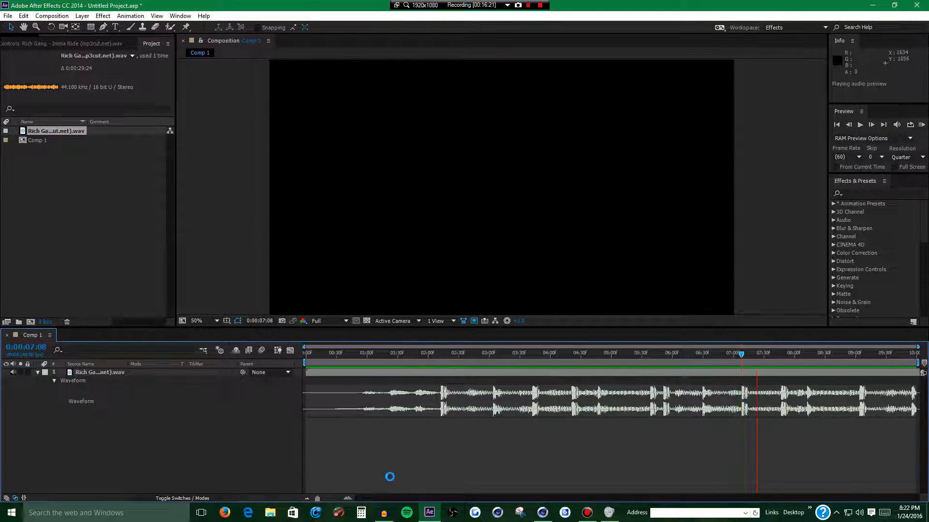
key(KP_Decimal)
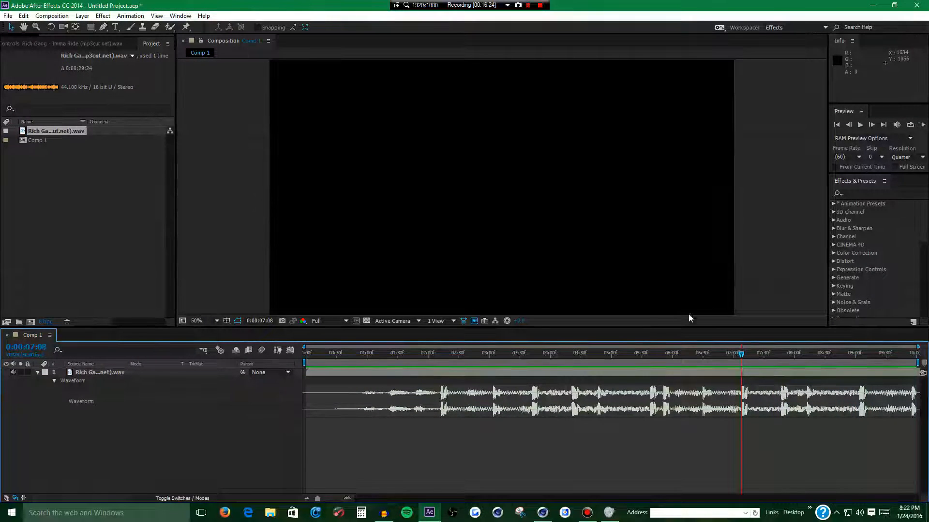
drag(757, 356, 781, 368)
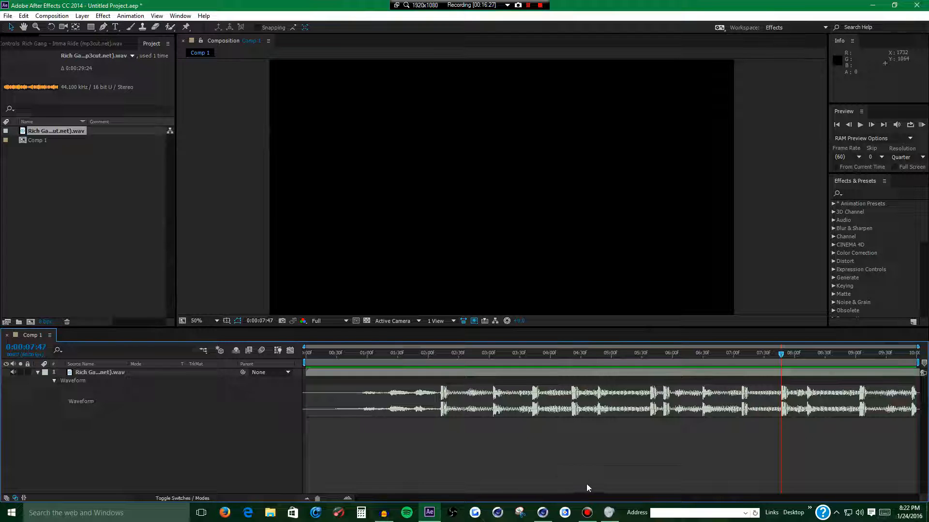
- Switch to Cinema 4D, set the current frame to 467, and add a timeline marker there
click(542, 513)
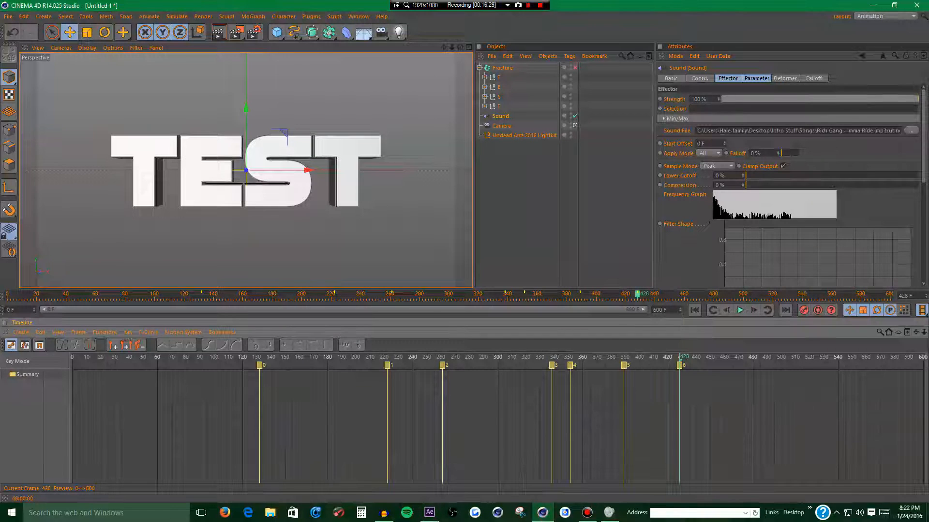
double_click(910, 296)
text(467)
key(Return)
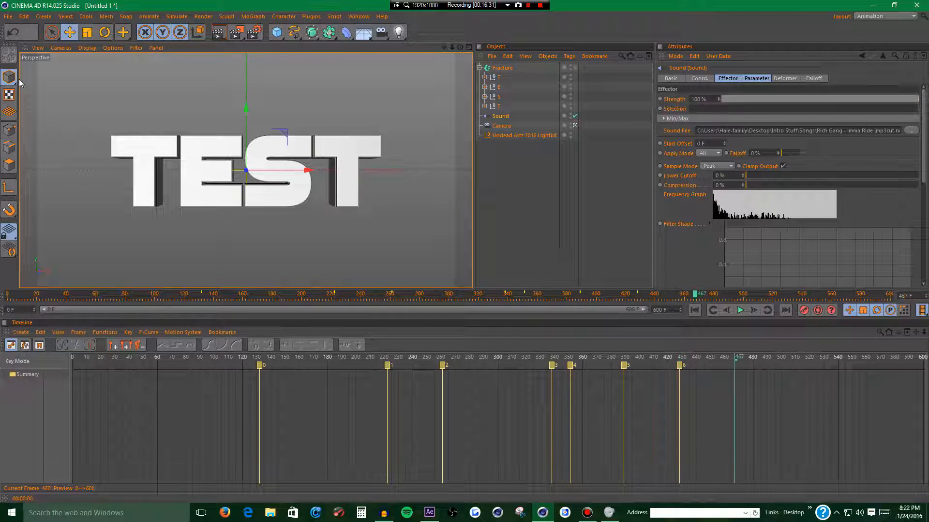
key(m)
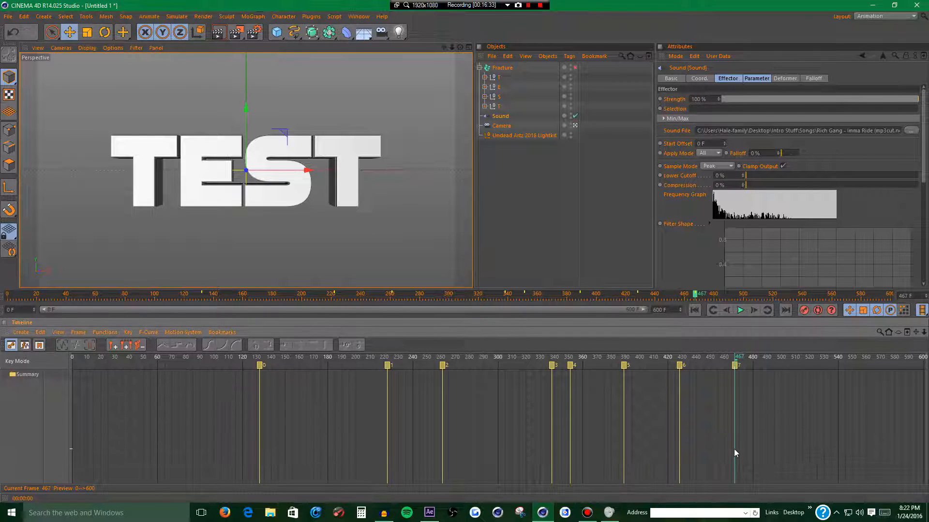
- Locate the waveform peak at 0:00:09:04 in After Effects and add a matching timeline marker at frame 544 in Cinema 4D
click(430, 513)
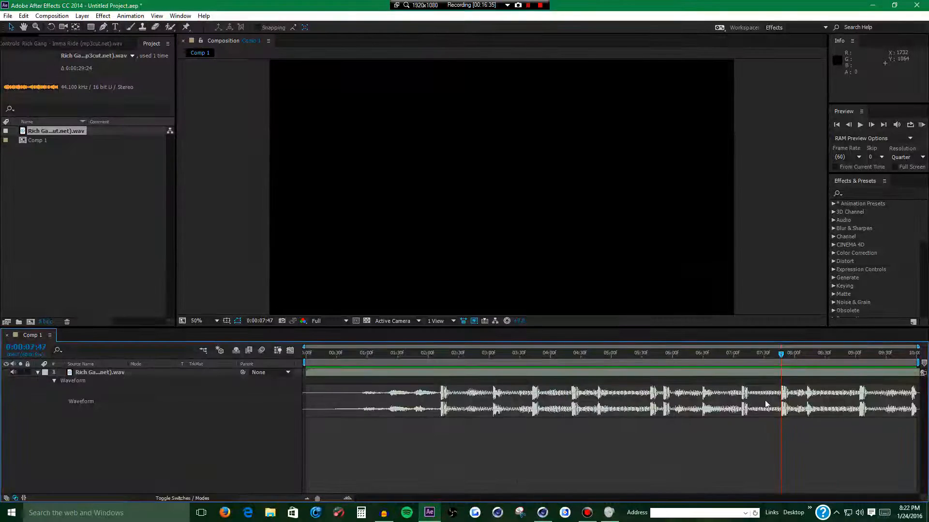
drag(786, 359, 860, 362)
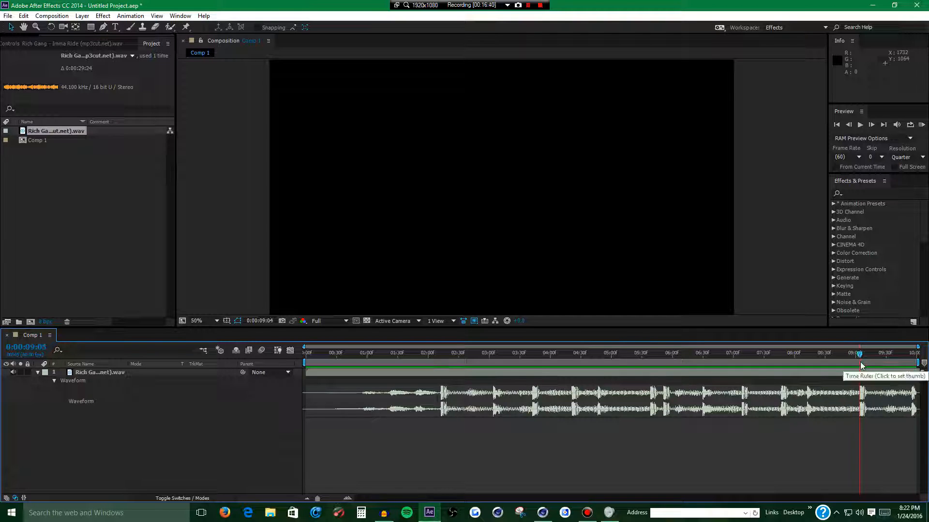
click(542, 512)
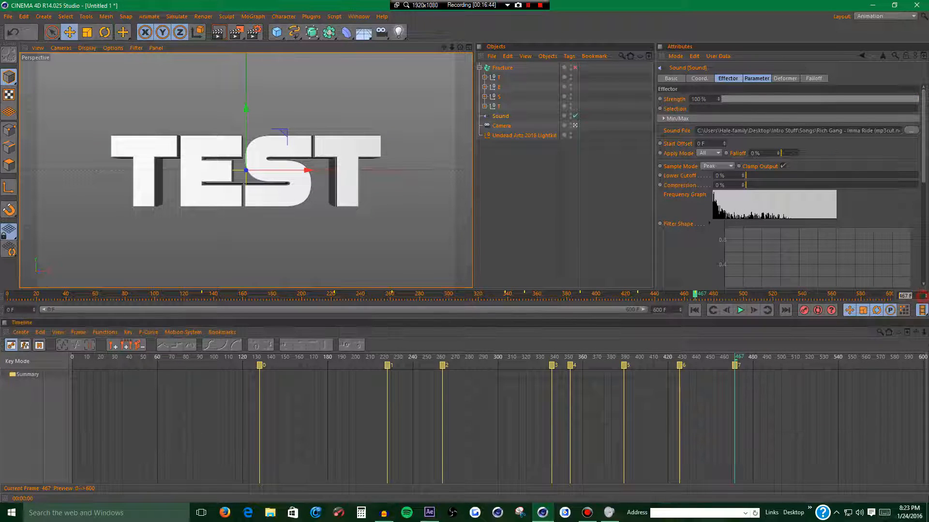
text(544)
key(Return)
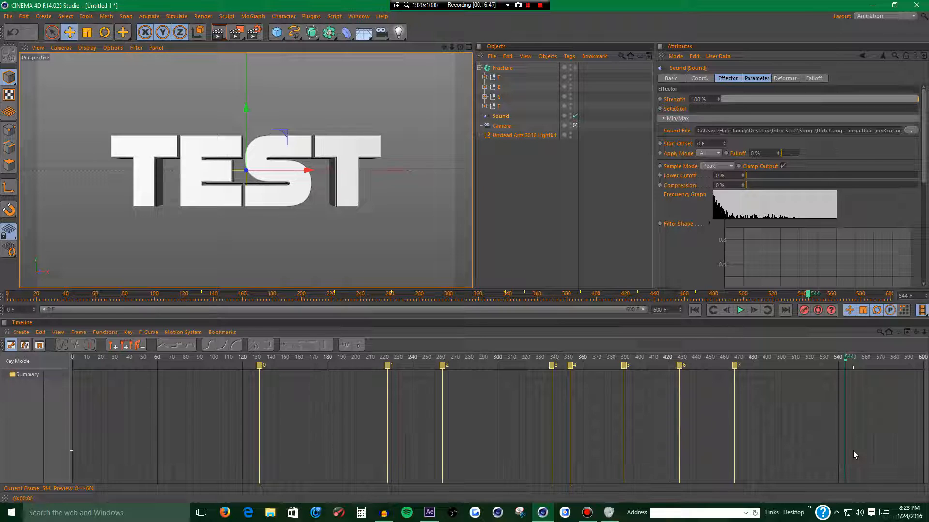
key(m)
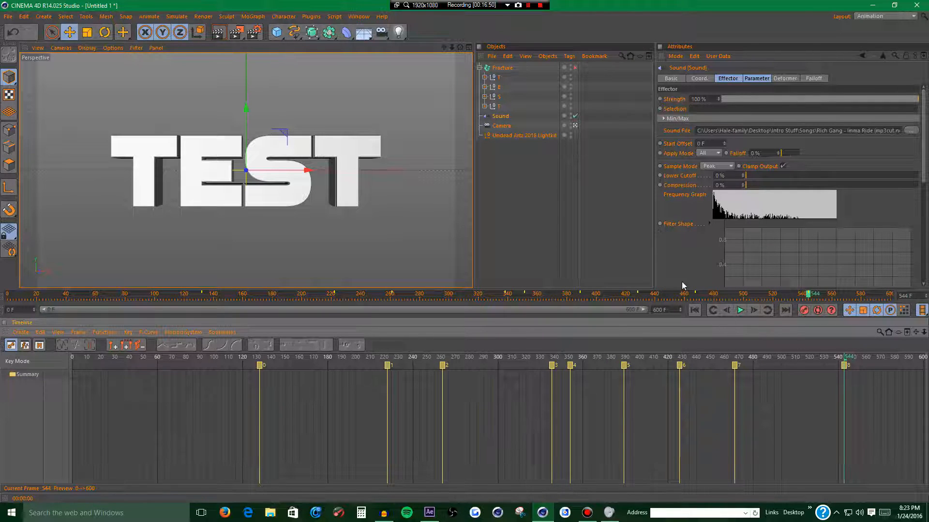
- Play the animation from the first frame and replay the section around frame 389 to check the markers against the beats
click(694, 310)
click(740, 310)
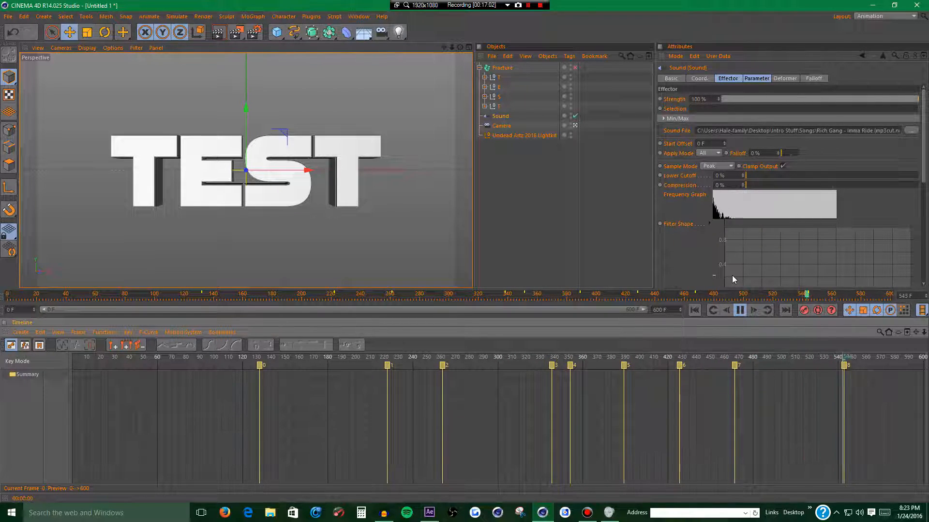
mouse_move(577, 293)
mouse_down()
mouse_move(610, 294)
mouse_move(570, 295)
mouse_move(588, 301)
mouse_up()
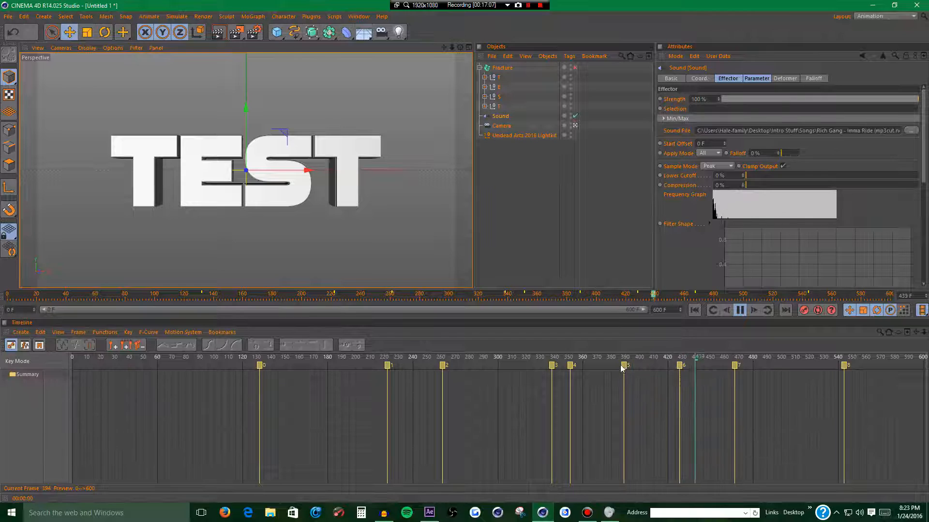
- Try to delete the timeline marker at frame 389 and undo the deletion of all markers
right_click(623, 366)
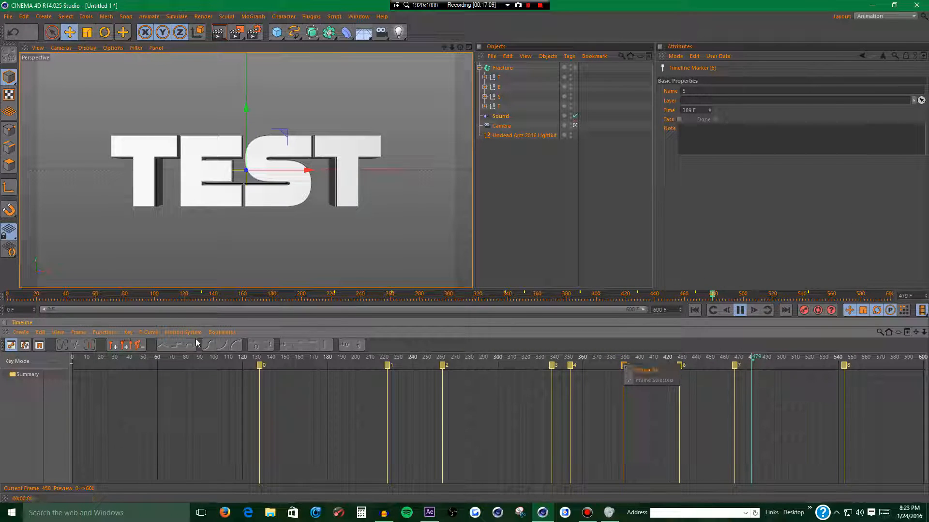
click(142, 347)
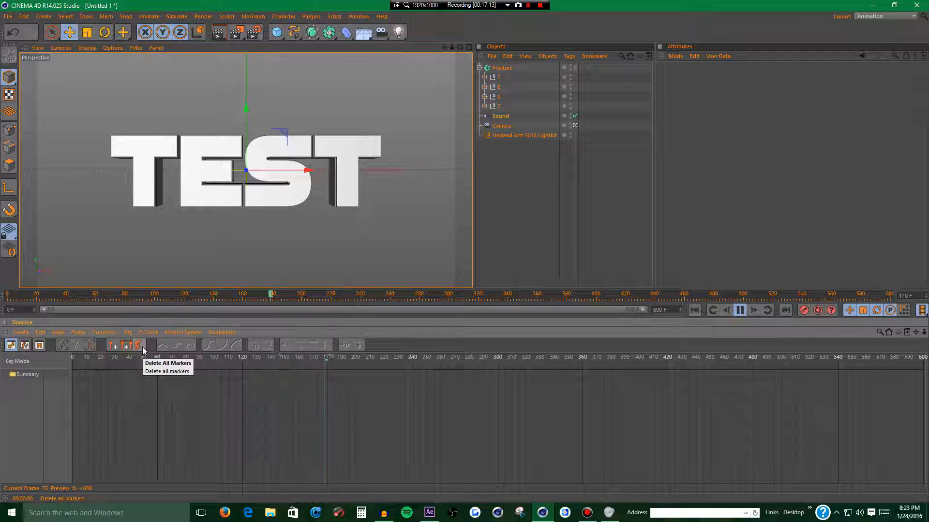
key(ctrl+z)
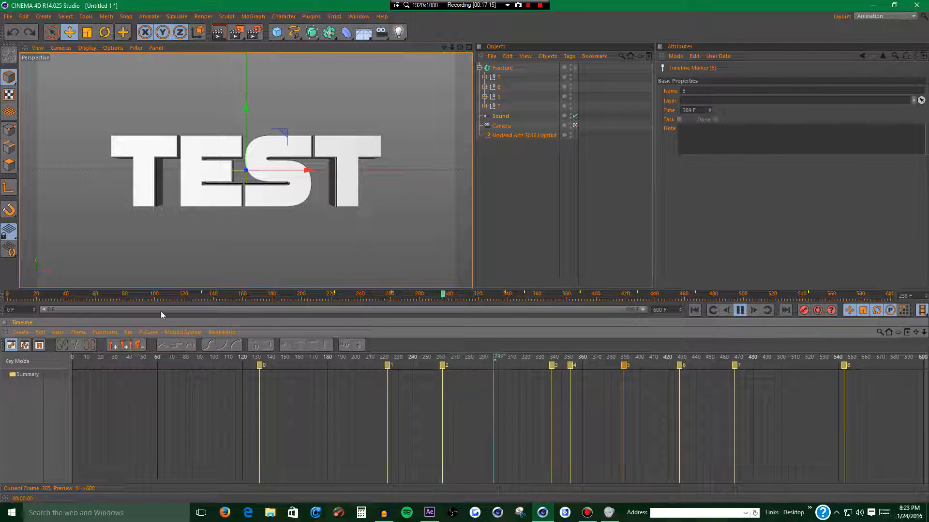
- Stop the playback and advance the current frame to the marker at frame 389
click(739, 310)
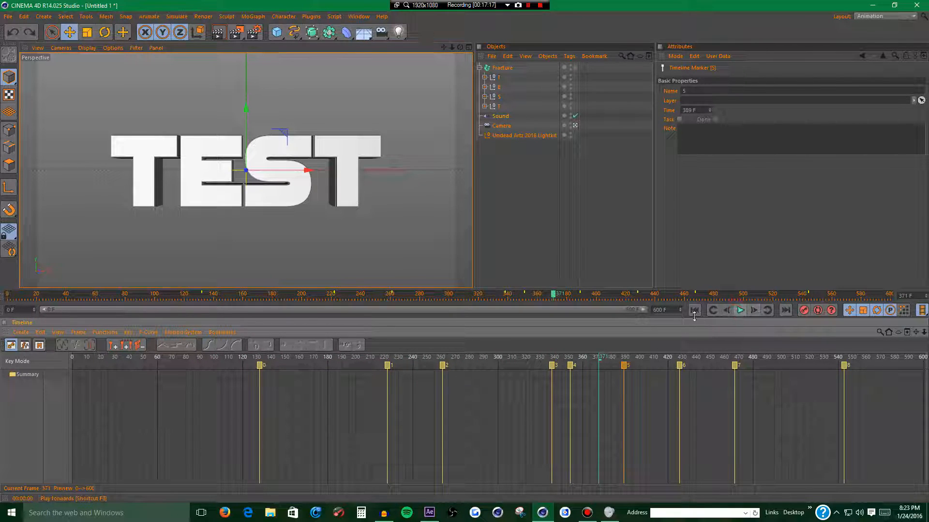
click(740, 311)
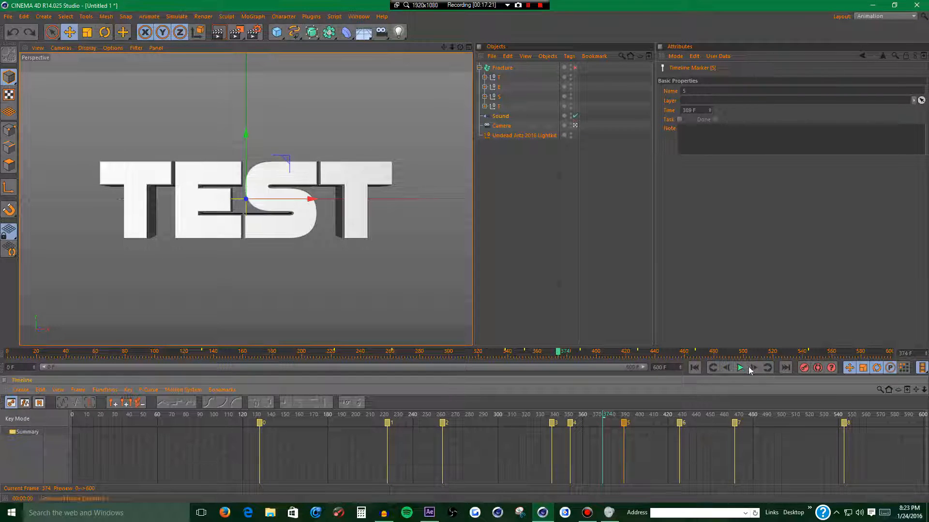
click(753, 368)
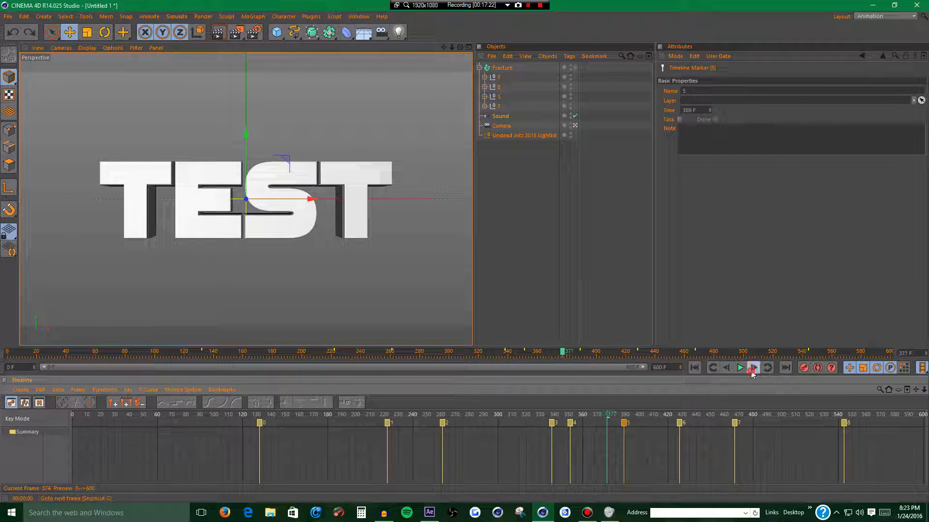
click(753, 368)
click(753, 368)
click(753, 368)
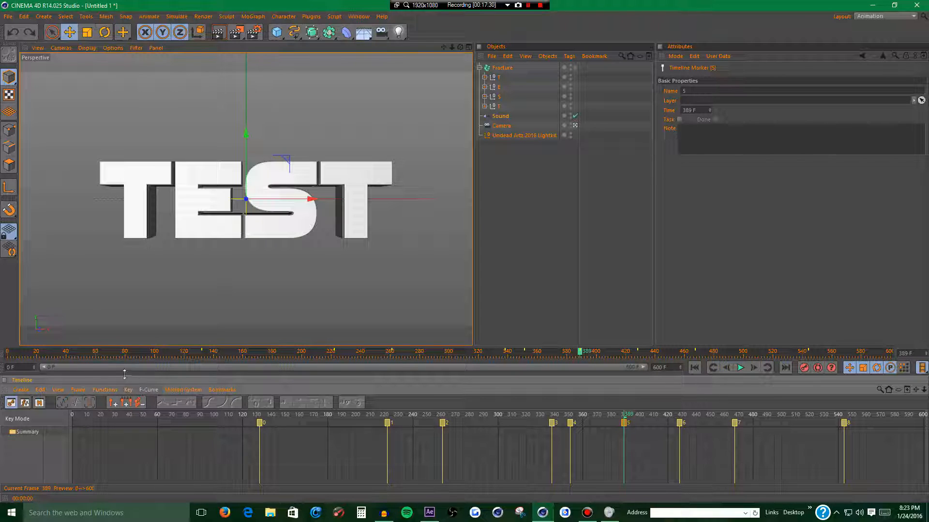
- Remove only the timeline marker at frame 389, keeping all the other markers
click(114, 424)
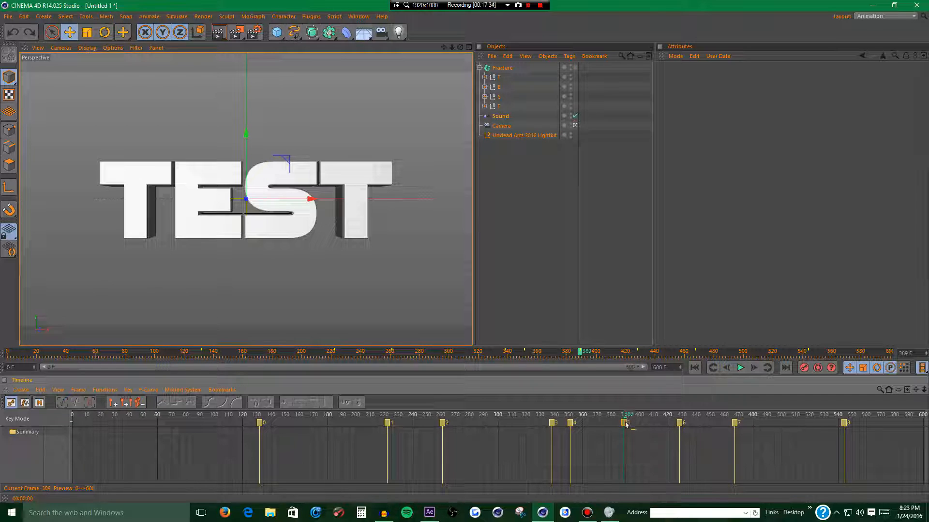
drag(625, 444, 627, 452)
click(109, 404)
drag(623, 431, 631, 472)
- Switch to After Effects and recheck the beat by moving the current time back to 0:00:06:29
click(429, 512)
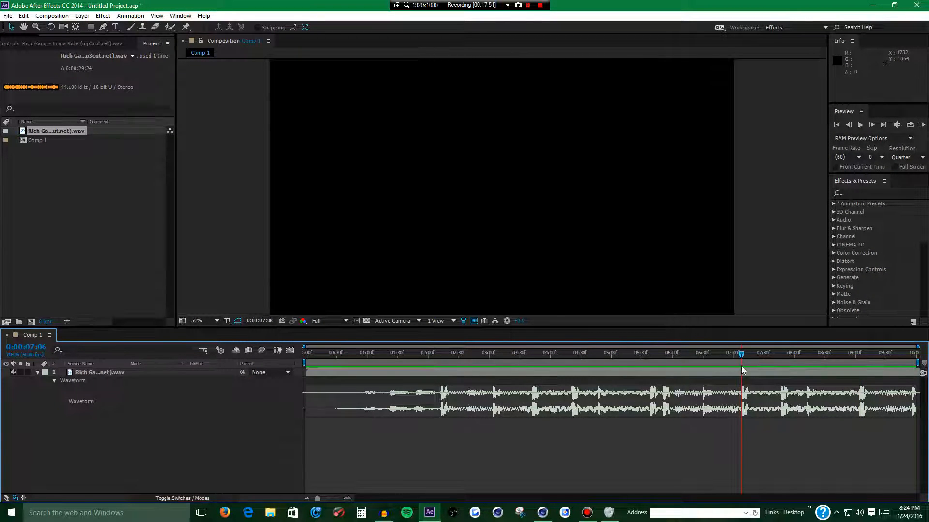
drag(724, 371, 695, 371)
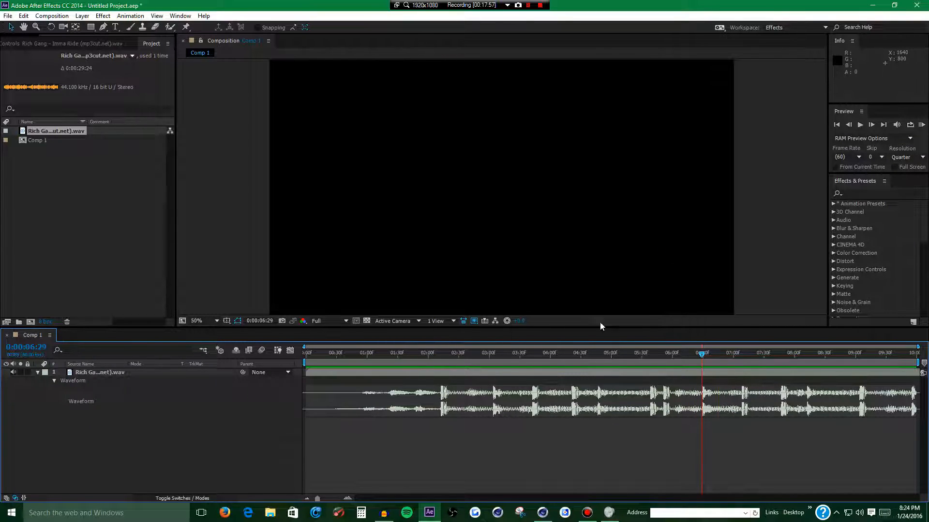
- Switch back to Cinema 4D and change the interface layout to Standard
key(alt+Tab)
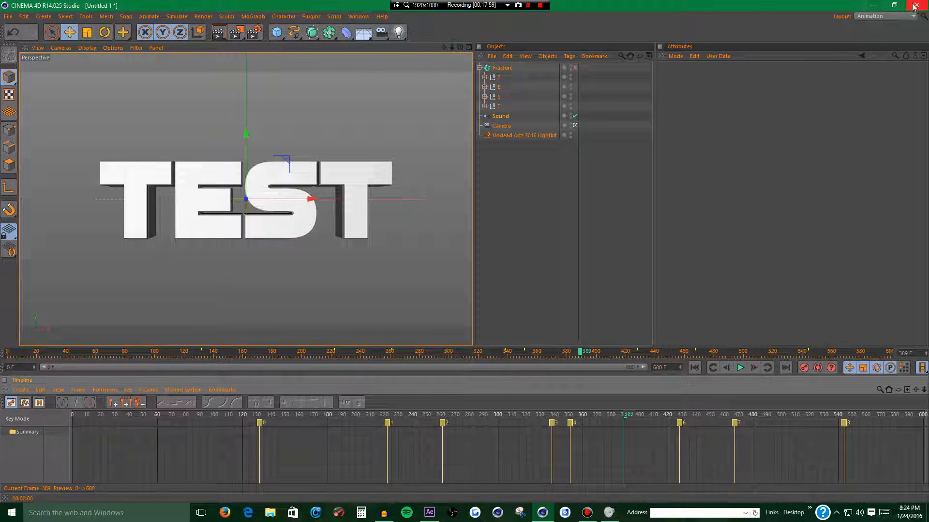
click(885, 16)
click(868, 74)
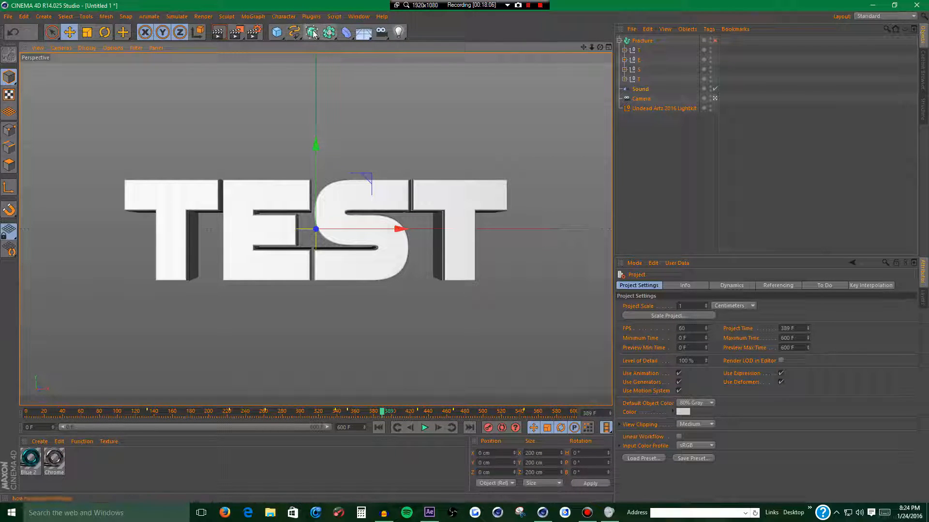
- Add a Circle spline and move it in depth to Z 40 cm, centred on the TEST text
click(294, 32)
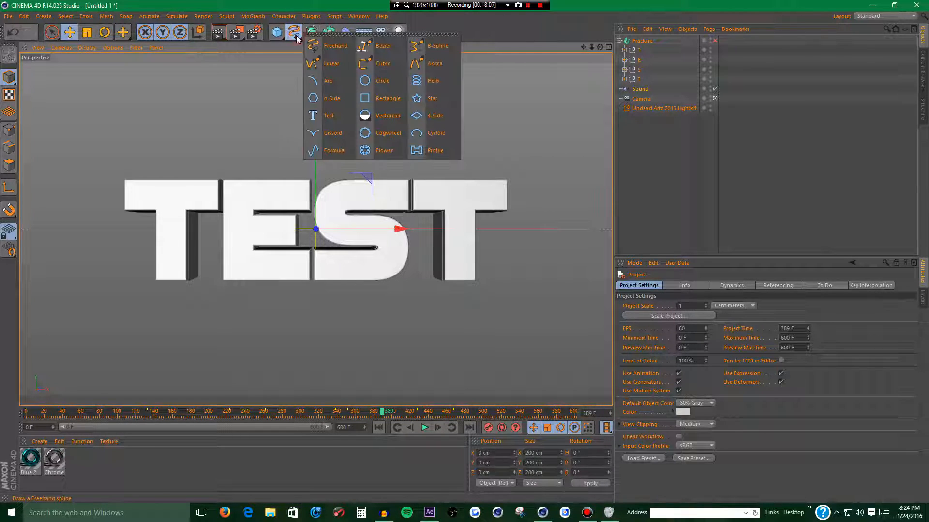
click(370, 82)
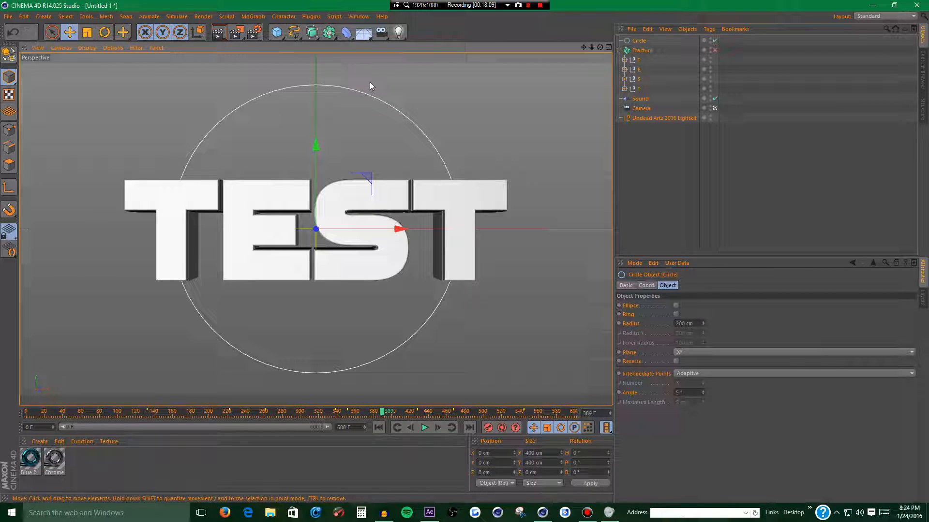
click(608, 47)
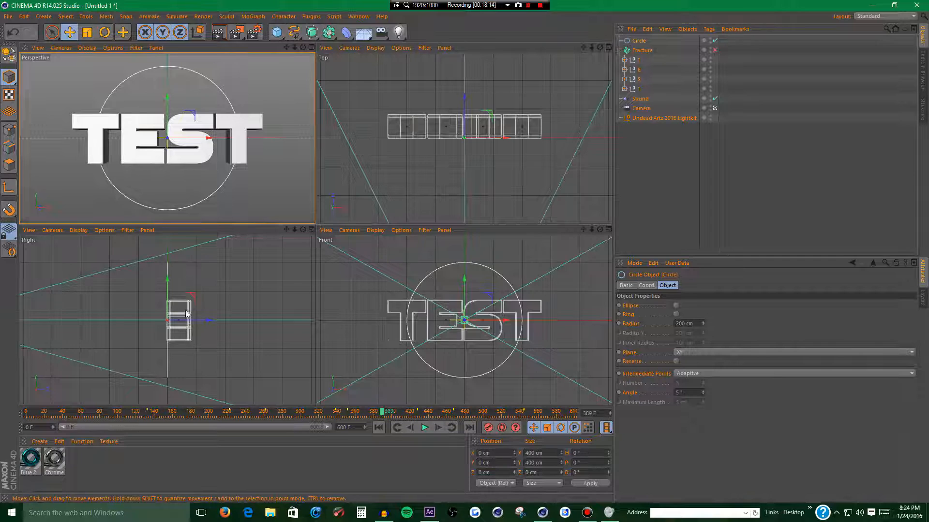
drag(208, 316, 222, 321)
key(ctrl+z)
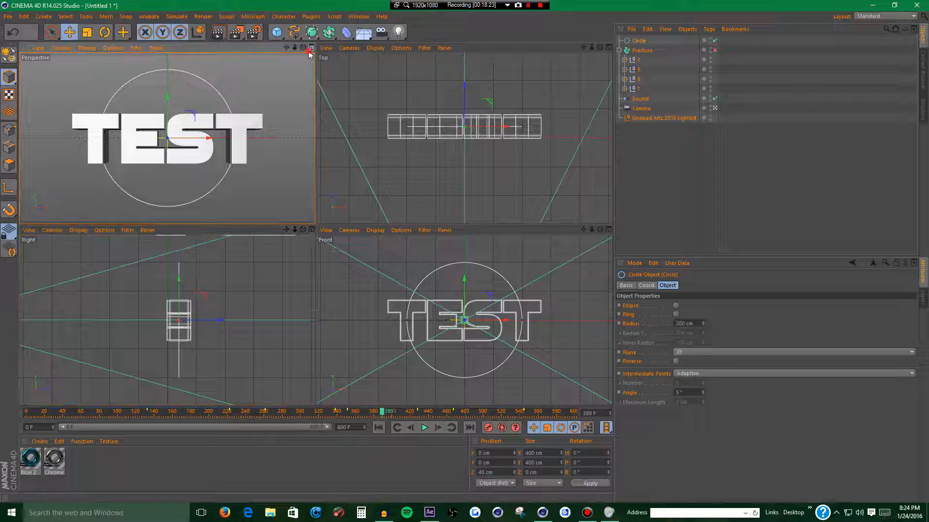
- Return to the full perspective view and make the Camera a child of the Circle
middle_click(273, 112)
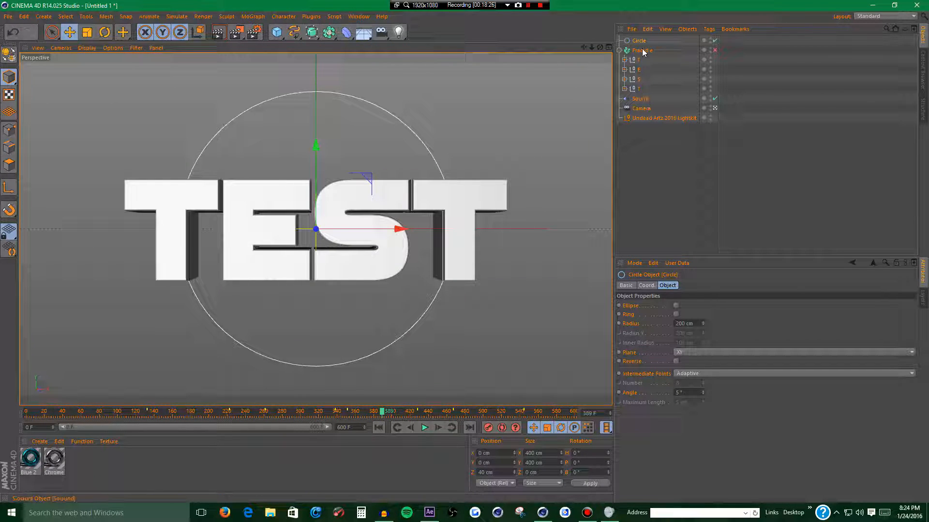
mouse_move(640, 111)
mouse_down()
mouse_move(641, 52)
mouse_move(632, 108)
mouse_up()
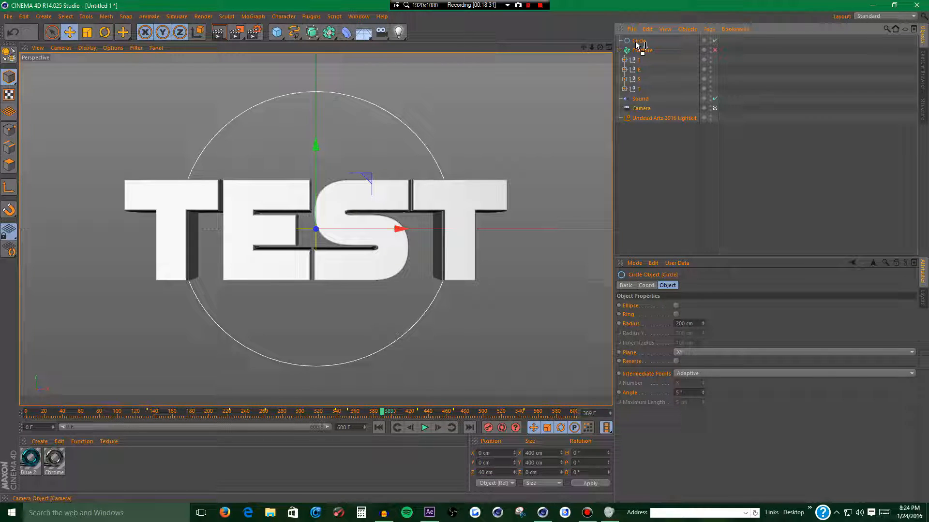
drag(634, 41, 631, 38)
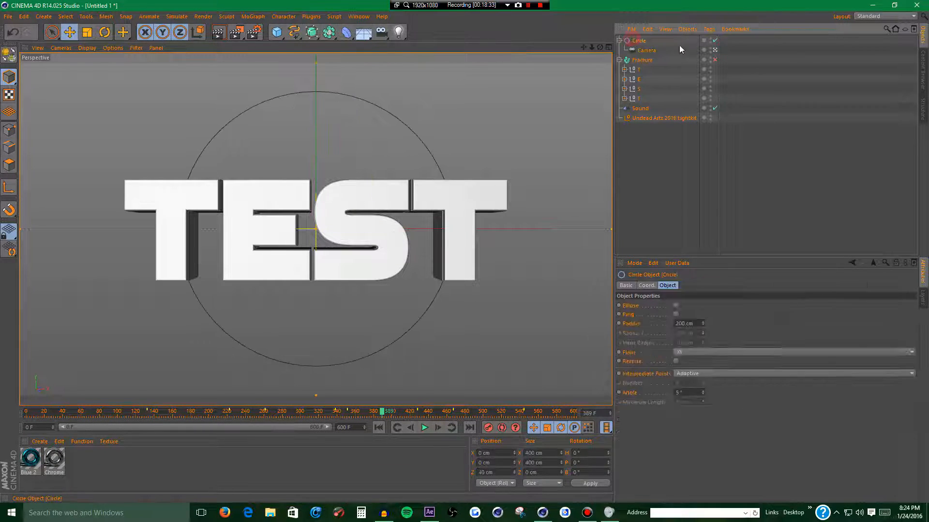
- Move the current frame to the first timeline marker at frame 132
click(143, 412)
click(440, 430)
click(440, 434)
click(441, 434)
click(411, 430)
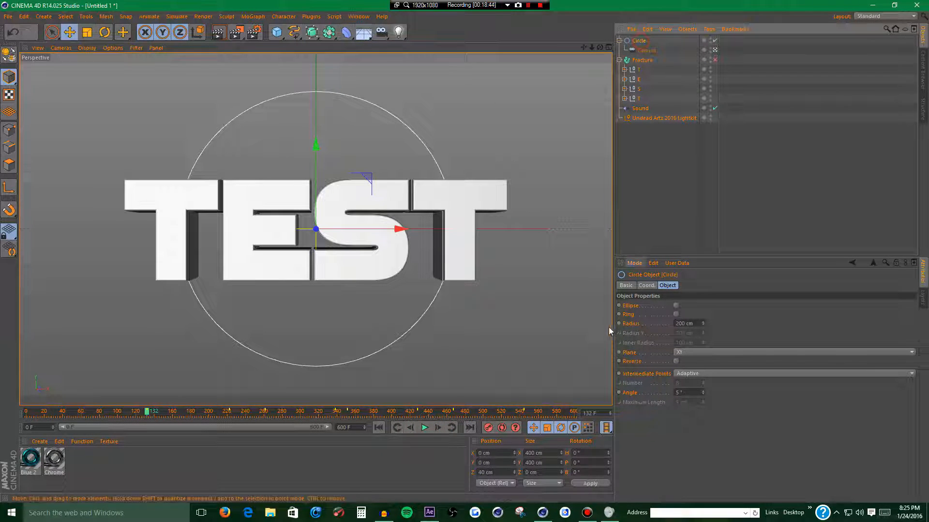
- Keyframe the Circle and Camera at frame 132, and key the Circle rotated to about H -166°, P 17°, B -19° at frame 0
ctrl+click(642, 51)
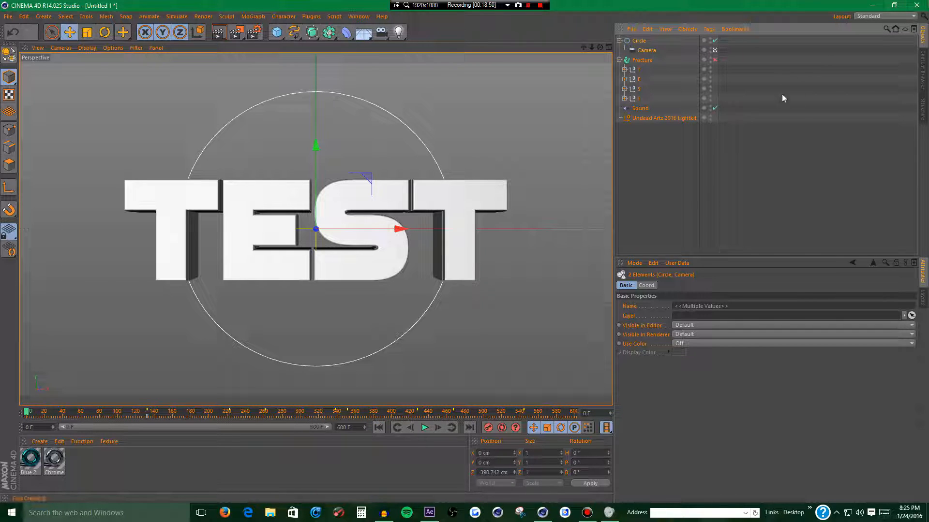
click(605, 185)
click(639, 41)
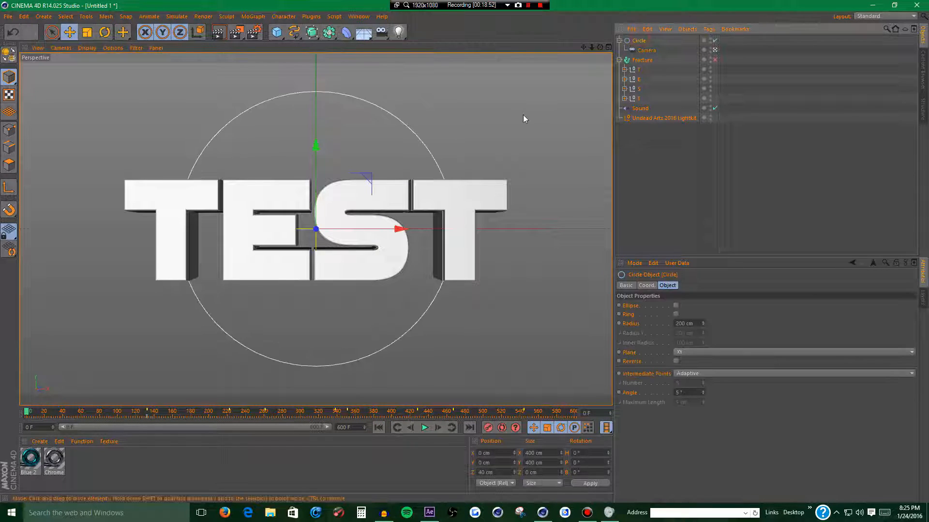
click(104, 32)
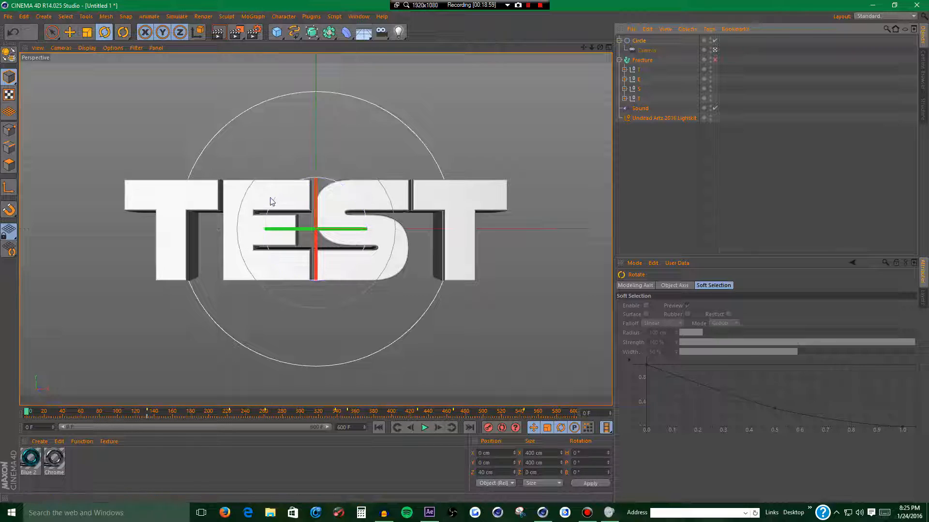
drag(335, 205, 320, 238)
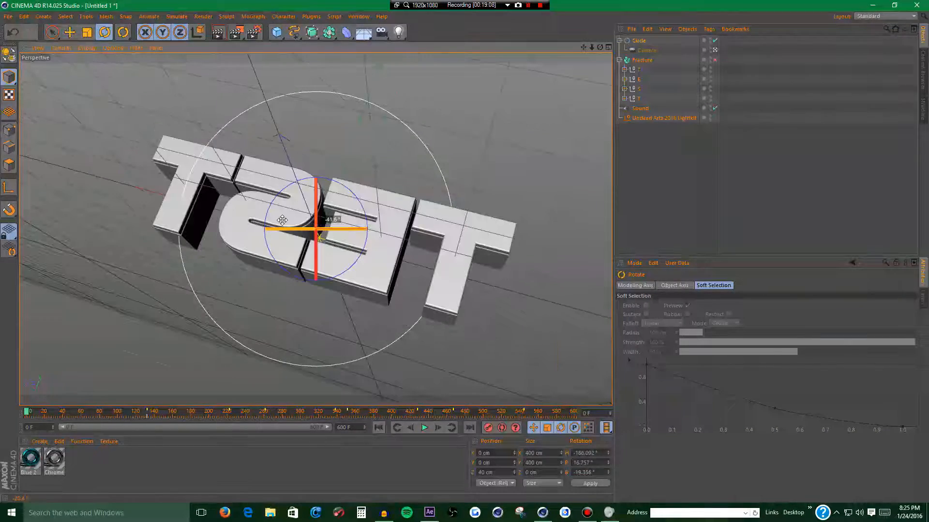
click(487, 427)
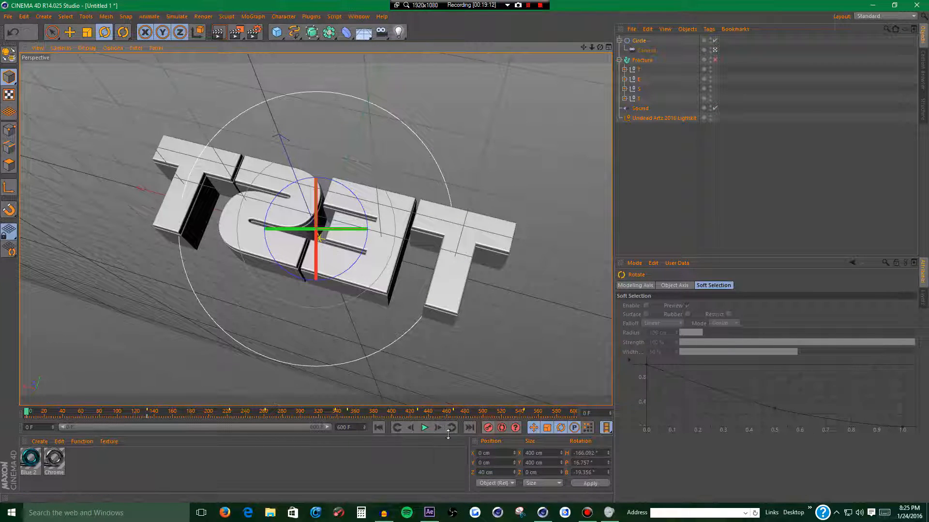
- Step the current frame back to 110, just before the first marker, and record a keyframe for the Circle
click(133, 414)
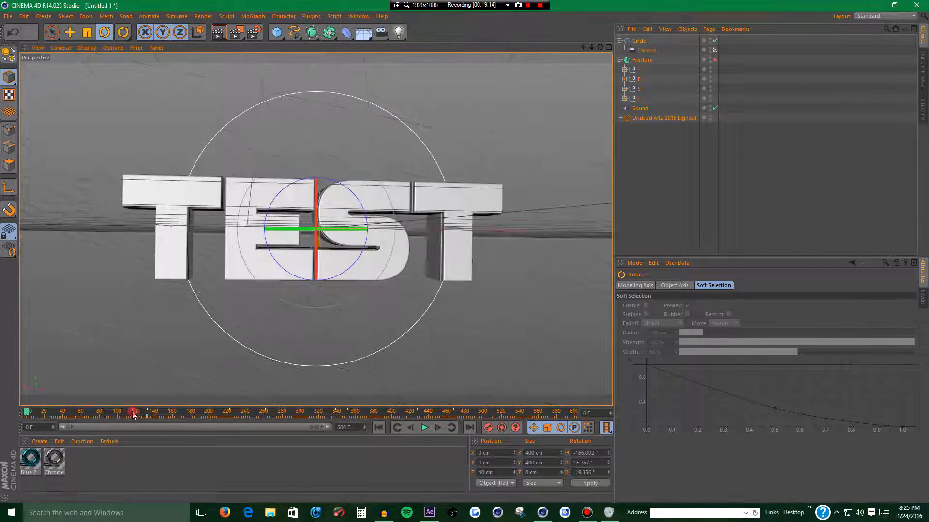
click(451, 428)
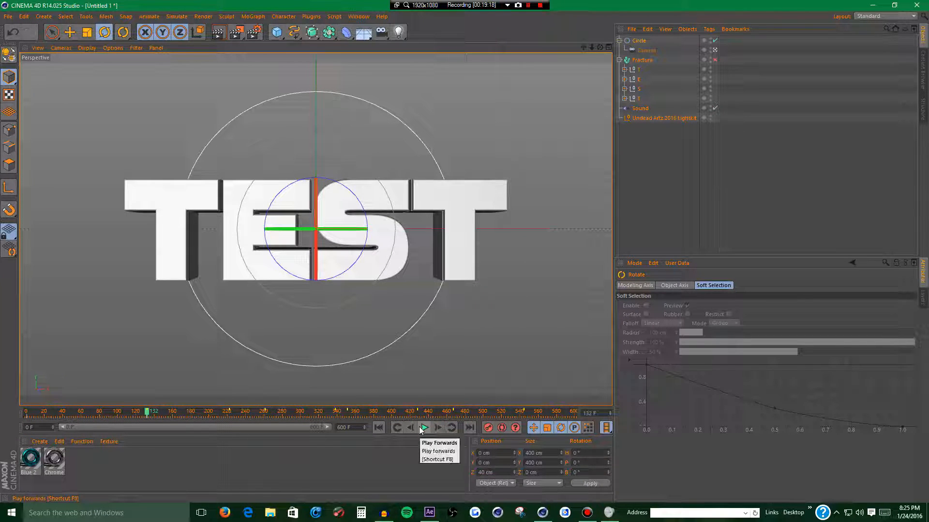
click(134, 414)
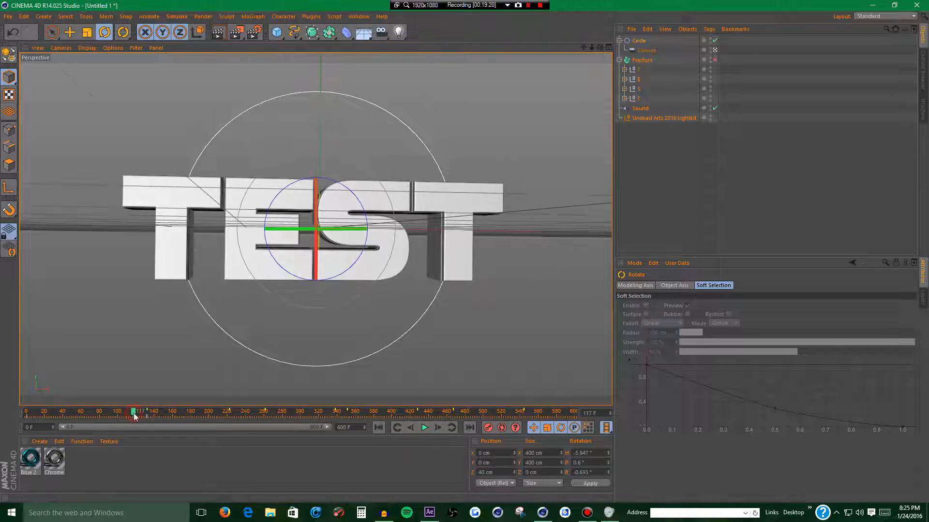
click(410, 428)
click(410, 428)
click(411, 429)
click(410, 428)
click(411, 429)
click(410, 429)
click(410, 428)
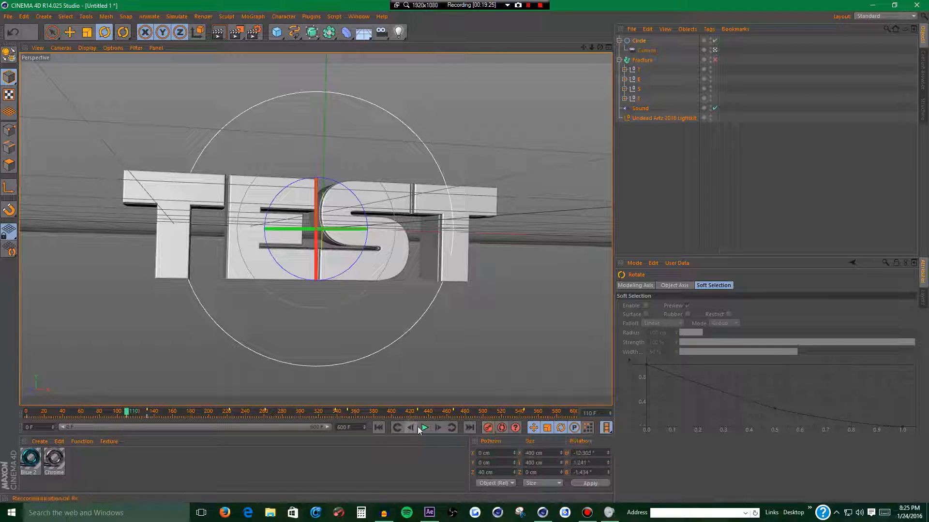
- Rotate the Circle to a bank of 360° at frame 132 and record the keyframe
click(451, 428)
drag(350, 189, 449, 57)
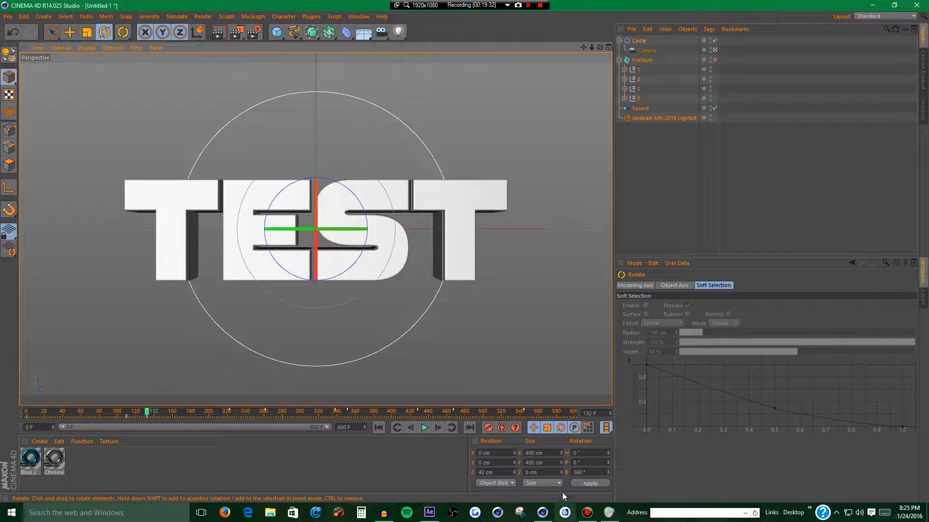
click(485, 431)
- Play the animation from the start past the first marker to check the Circle's rotation
click(381, 427)
click(424, 428)
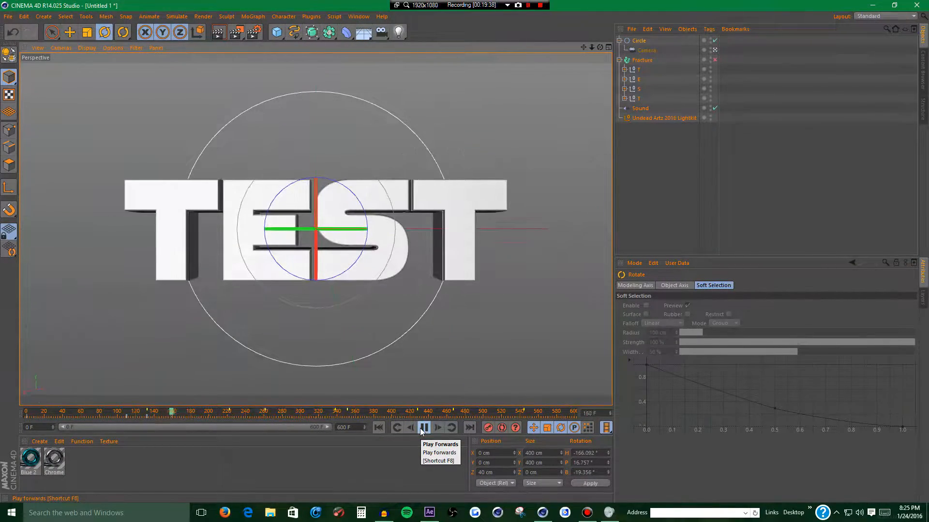
click(423, 428)
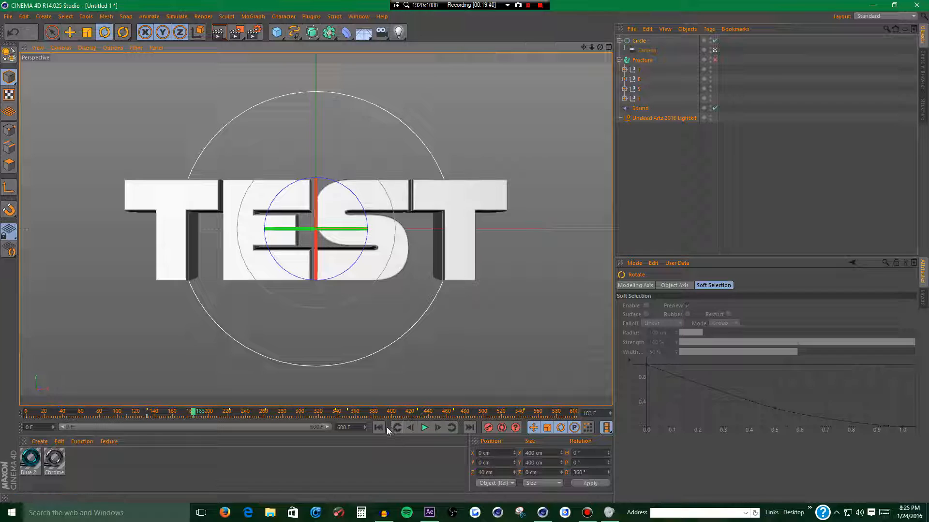
- Pull the Camera back to about Z -5919 cm at frame 0 and record a keyframe
click(378, 427)
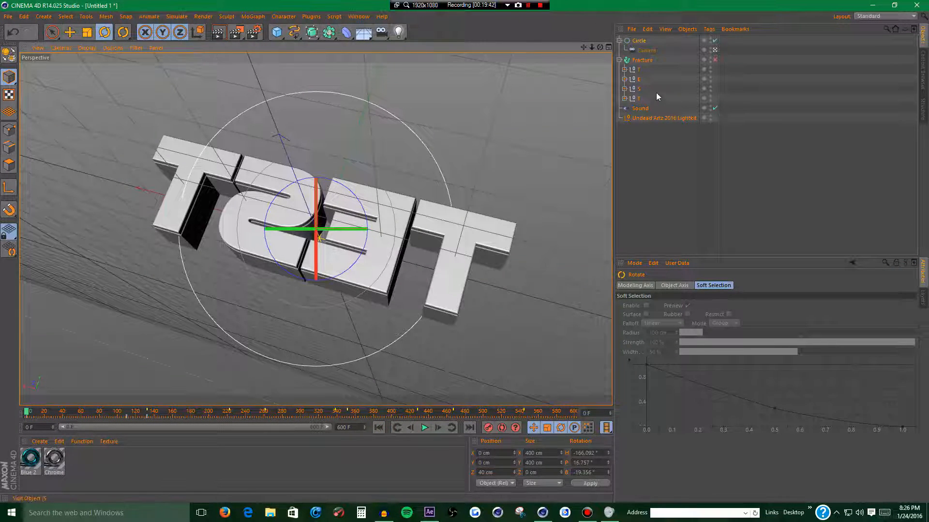
click(645, 50)
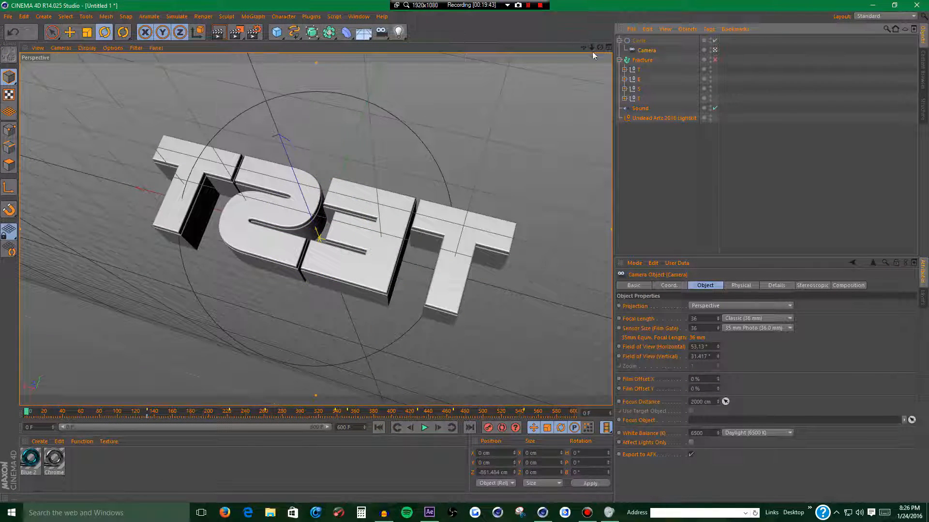
drag(591, 47, 546, 47)
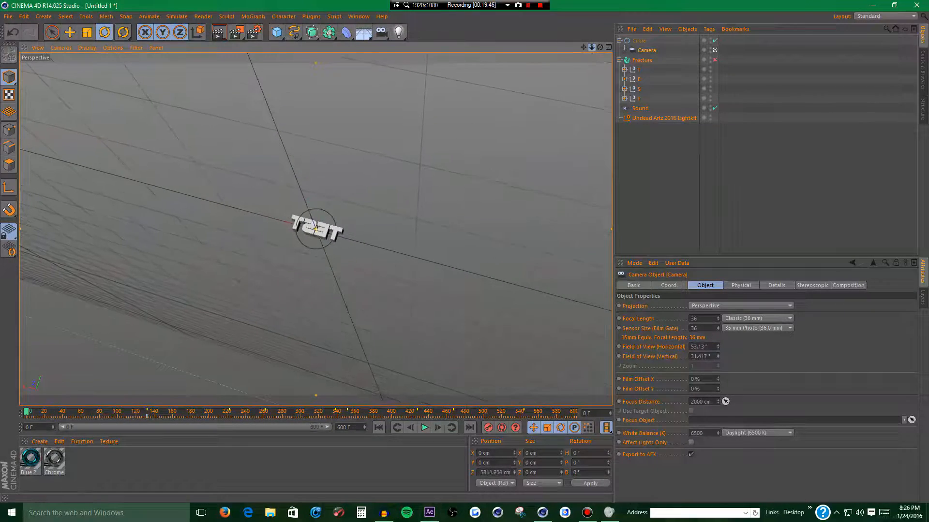
click(488, 427)
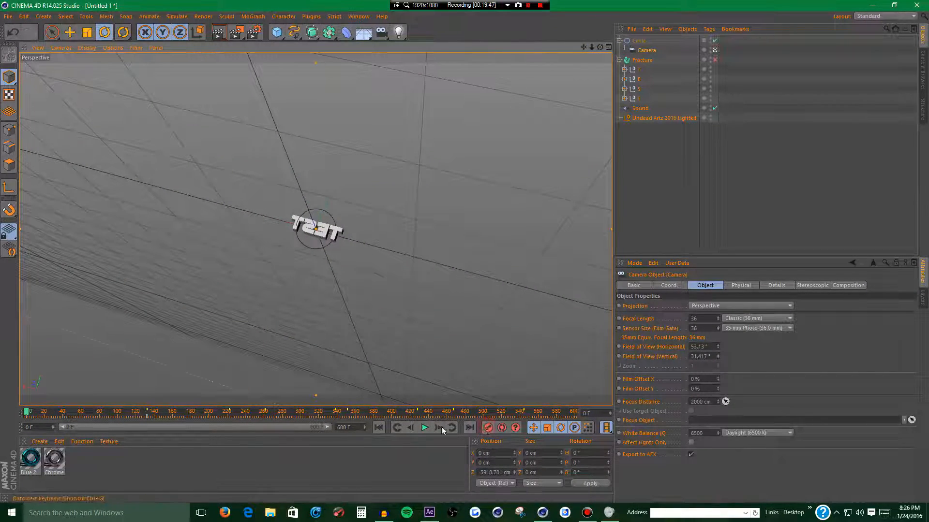
- Preview the camera move, and pull the Camera back to about Z -4220 cm at frame 110 as a keyframe
click(424, 427)
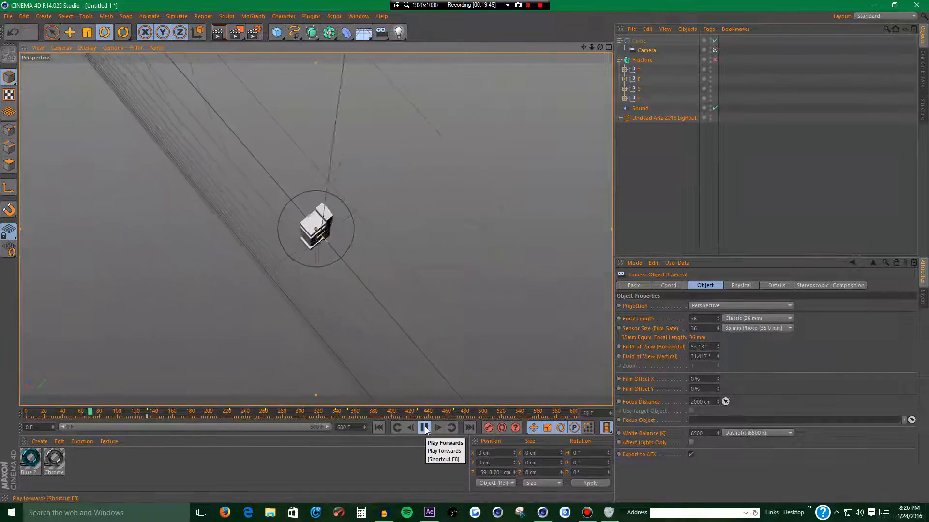
click(425, 428)
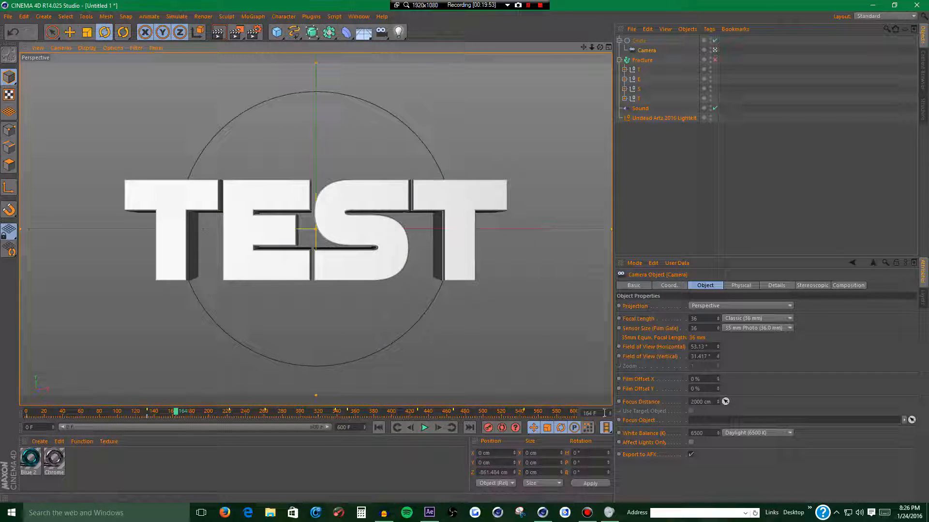
text(110)
key(Return)
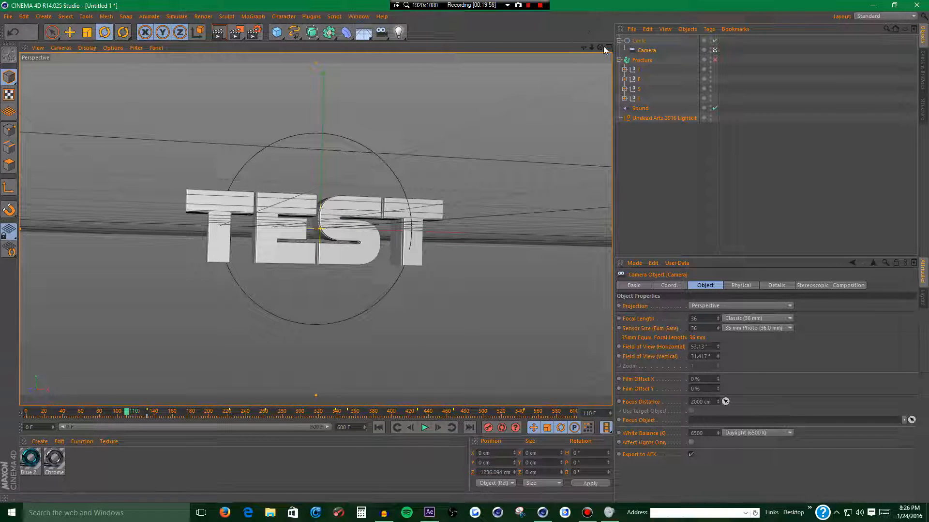
mouse_move(591, 47)
mouse_down()
mouse_move(566, 48)
mouse_move(589, 49)
mouse_up()
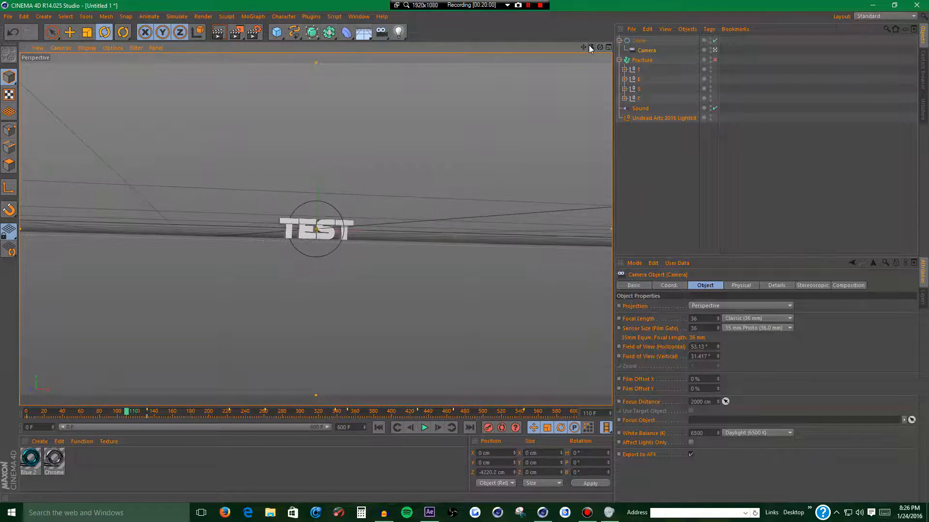
- Play the animation from frame 110 to check the Camera's move into the first marker
click(423, 429)
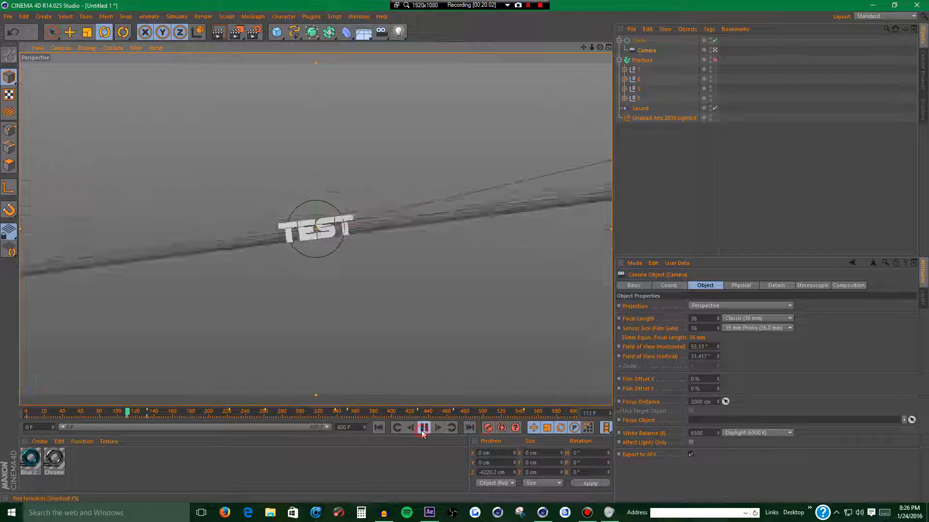
click(383, 431)
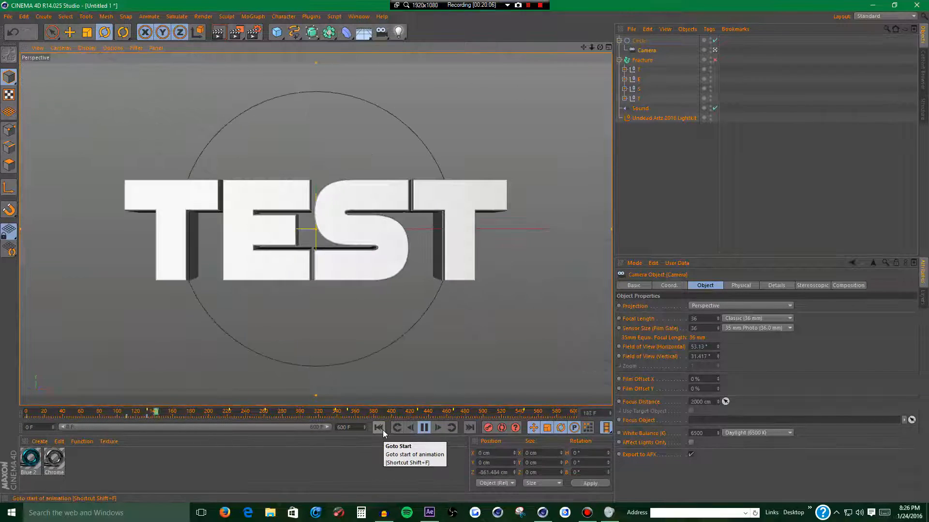
click(422, 428)
- Record keyframes for the Fracture object at frame 0 and at the Circle's keyframe on frame 110
drag(253, 414, 27, 414)
click(642, 60)
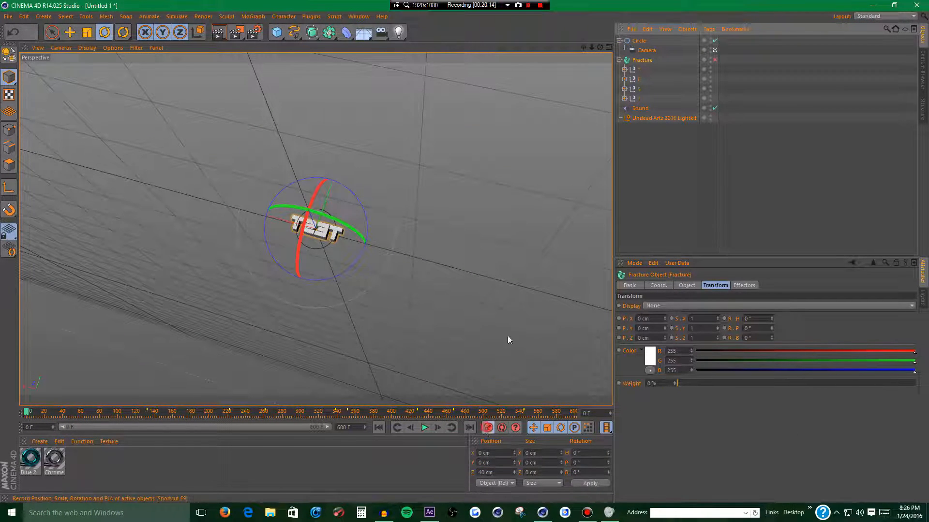
click(637, 41)
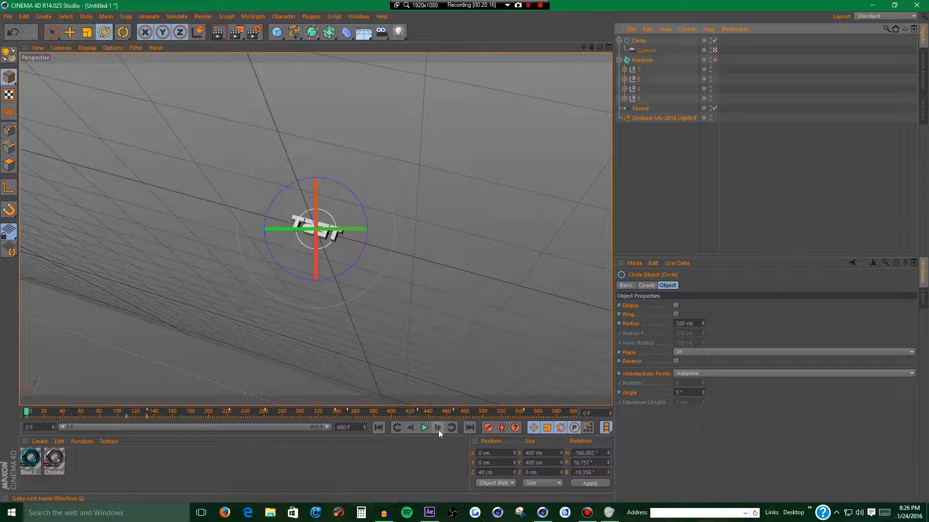
click(451, 427)
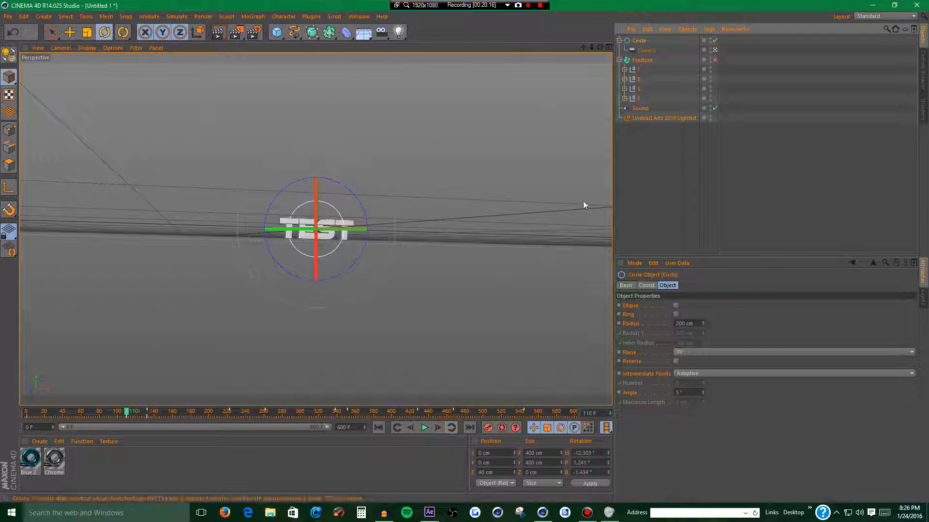
click(640, 60)
click(488, 427)
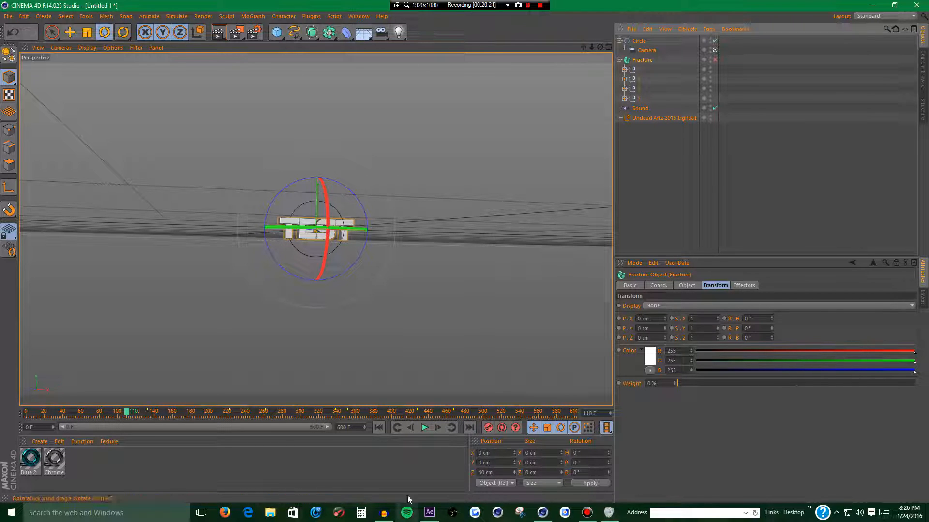
- Keyframe the Fracture's pitch rotation at -280° on frame 0 and -100° on frame 110
click(378, 427)
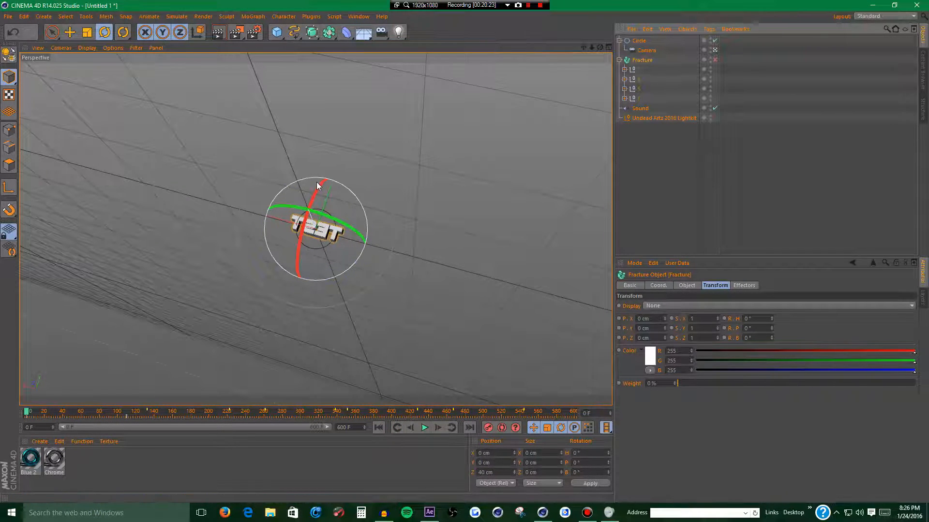
mouse_move(320, 183)
mouse_down()
mouse_move(306, 244)
mouse_move(501, 124)
mouse_move(321, 189)
mouse_up()
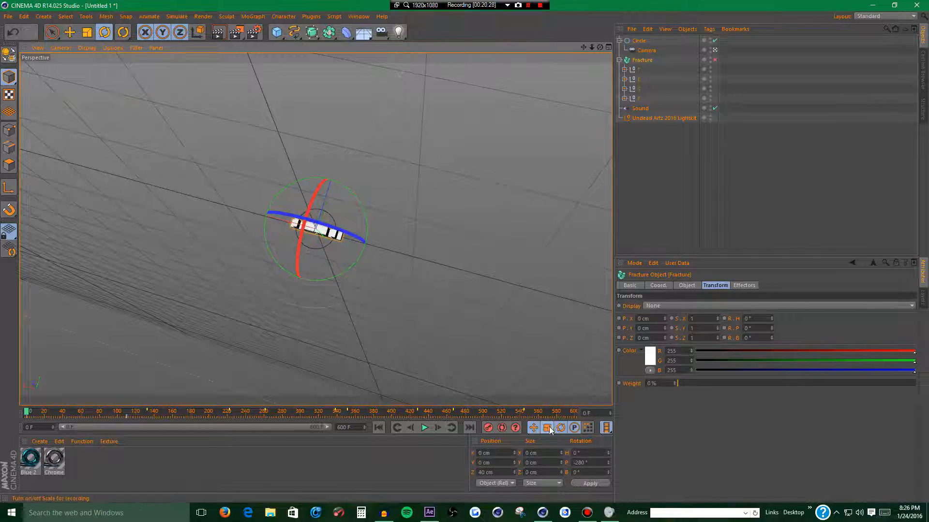
click(453, 427)
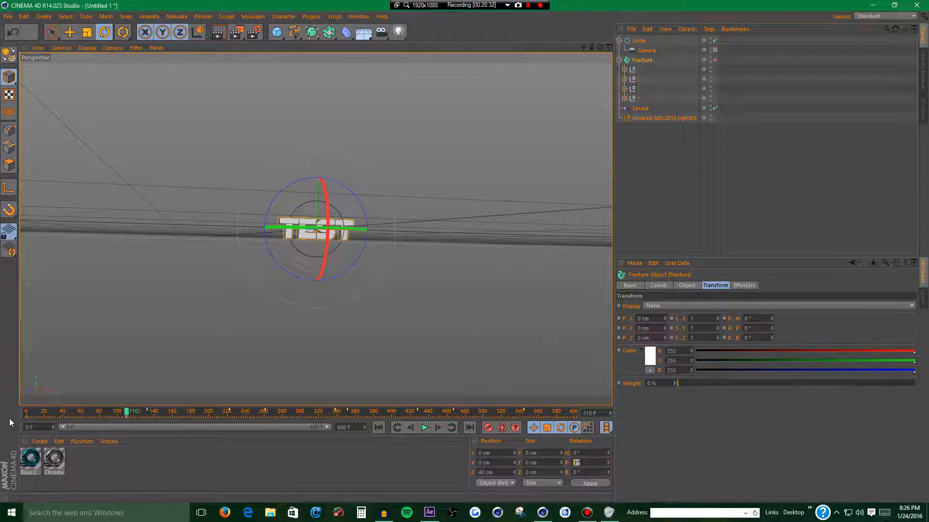
text(-1)
key(Return)
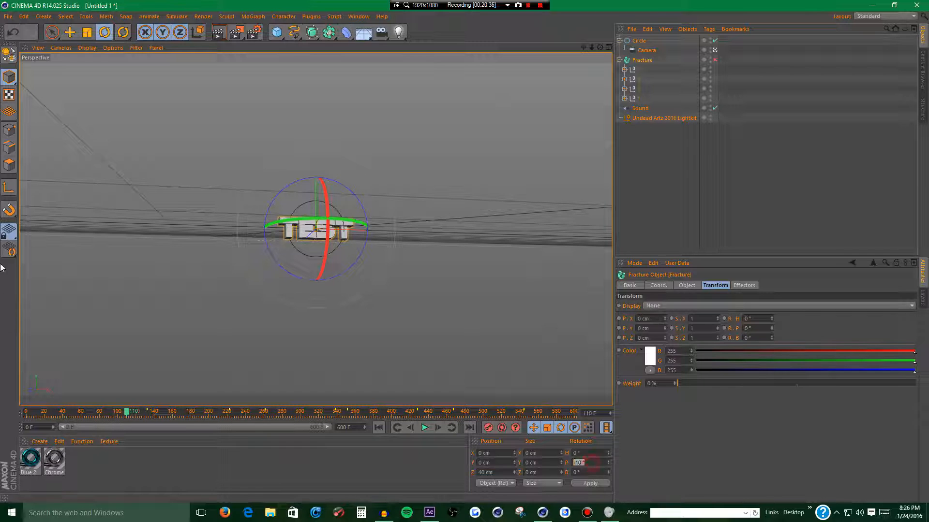
key(Return)
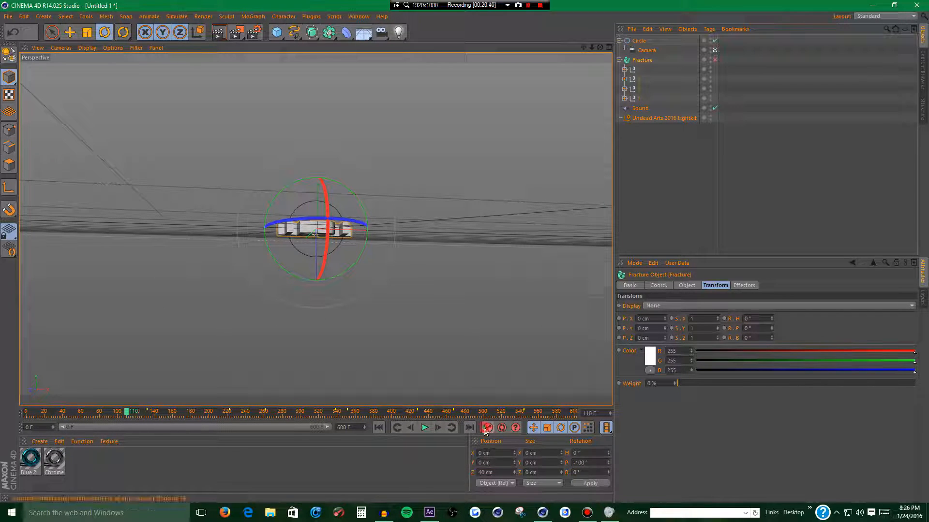
- Move to the Circle's keyframe at frame 132 and set the Fracture's pitch rotation to -30° there
click(638, 41)
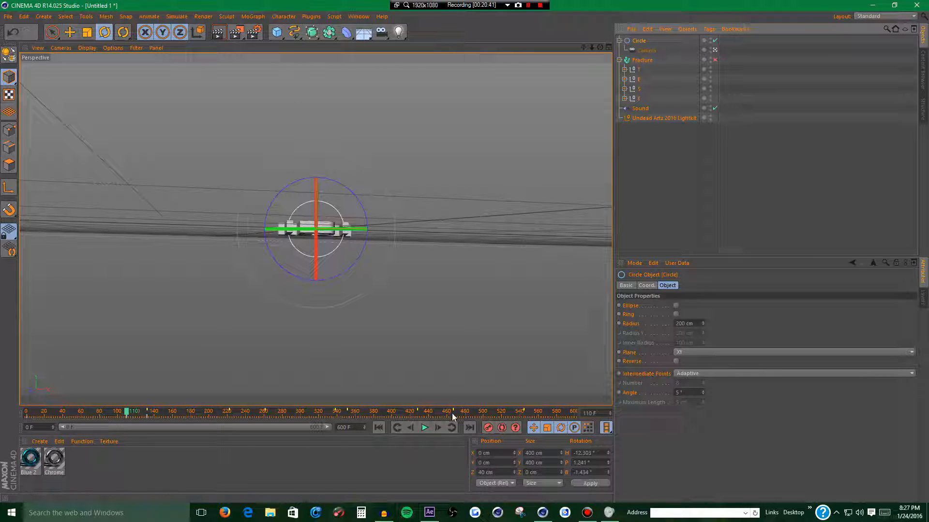
click(452, 429)
click(633, 61)
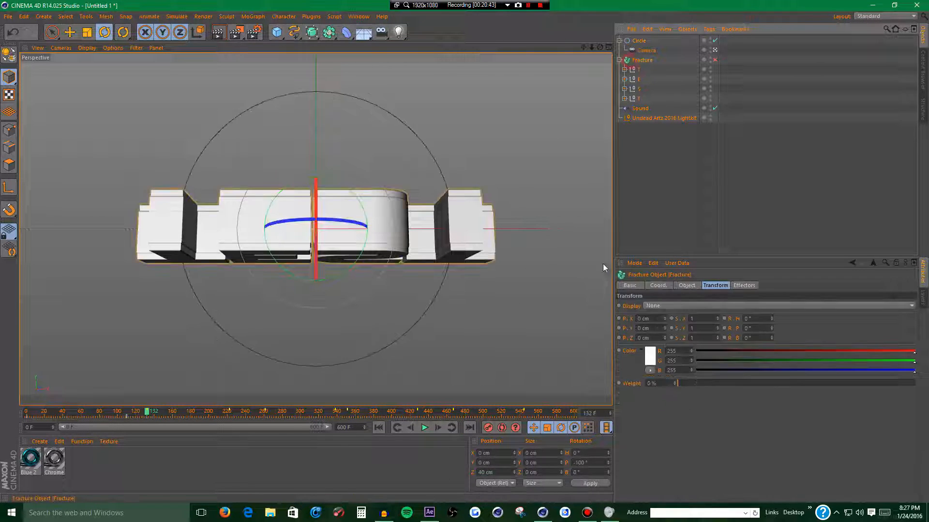
click(593, 464)
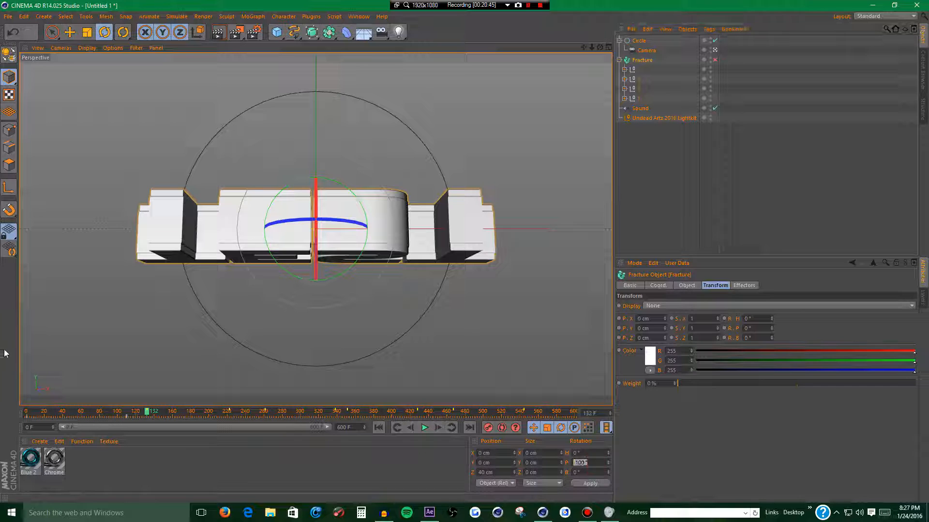
text(-30)
key(Return)
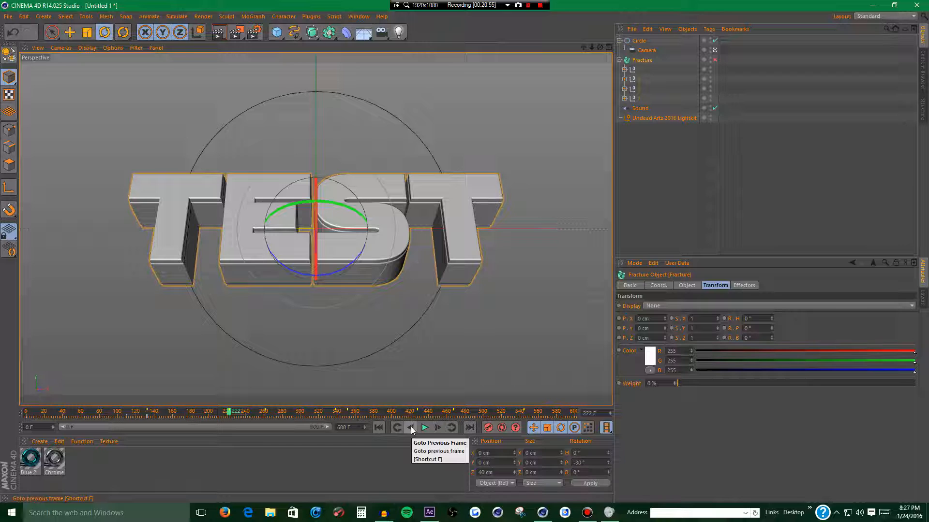
- Step back from the Circle's keyframe to frame 217 and set the Fracture's pitch rotation to 0° there
click(411, 427)
click(411, 427)
click(410, 427)
click(411, 427)
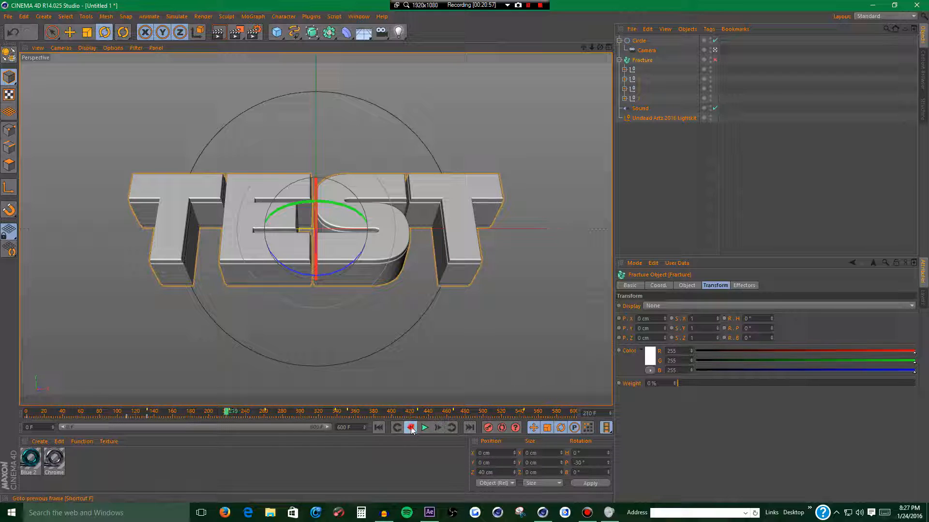
click(594, 465)
text(0)
key(Return)
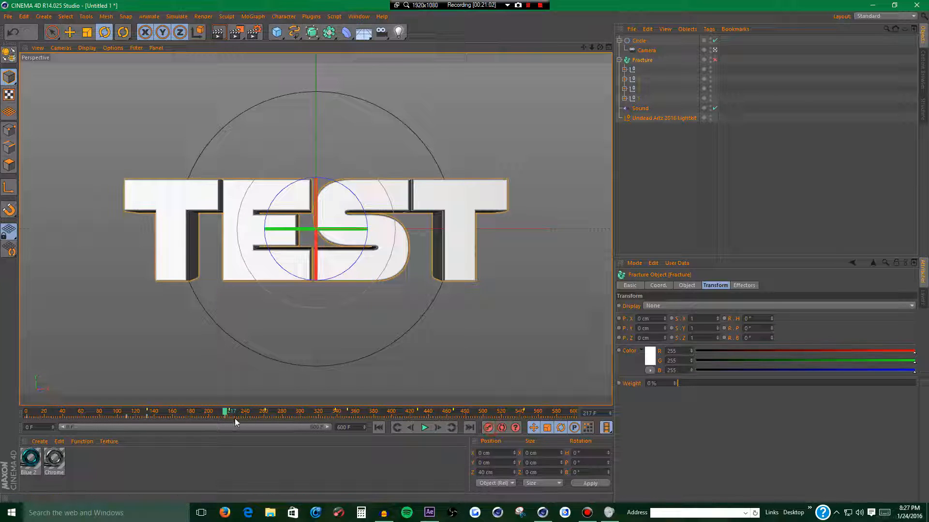
- Turn off Clamp for all of the Fracture's keyframes from frame 0 to the latest one
drag(234, 417, 62, 413)
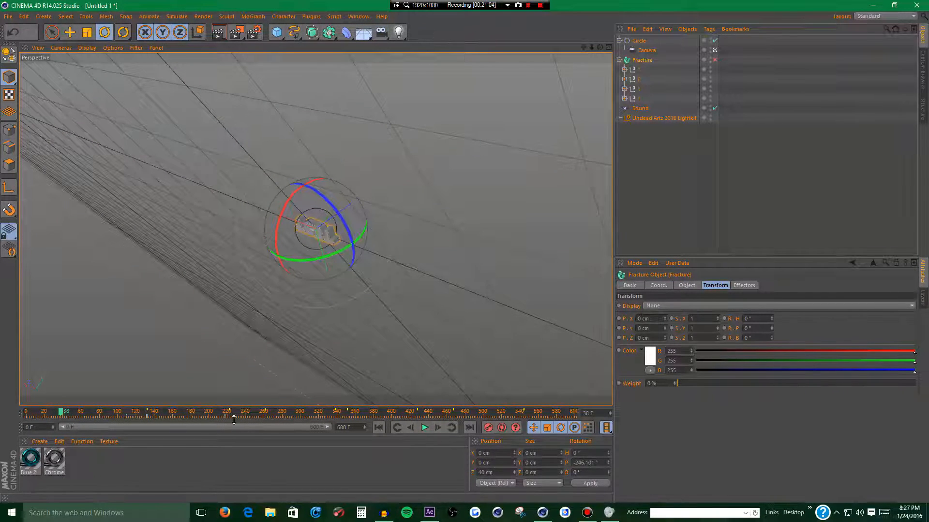
drag(234, 419, 26, 419)
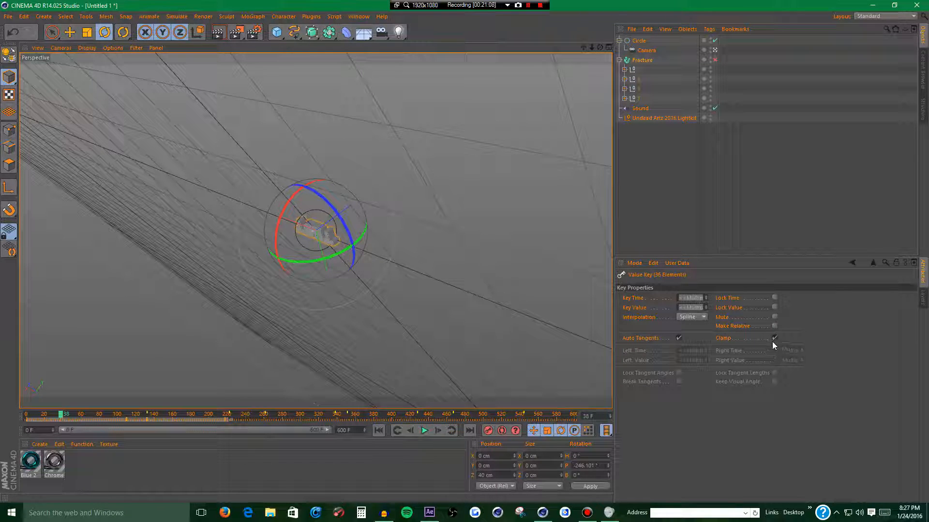
click(772, 340)
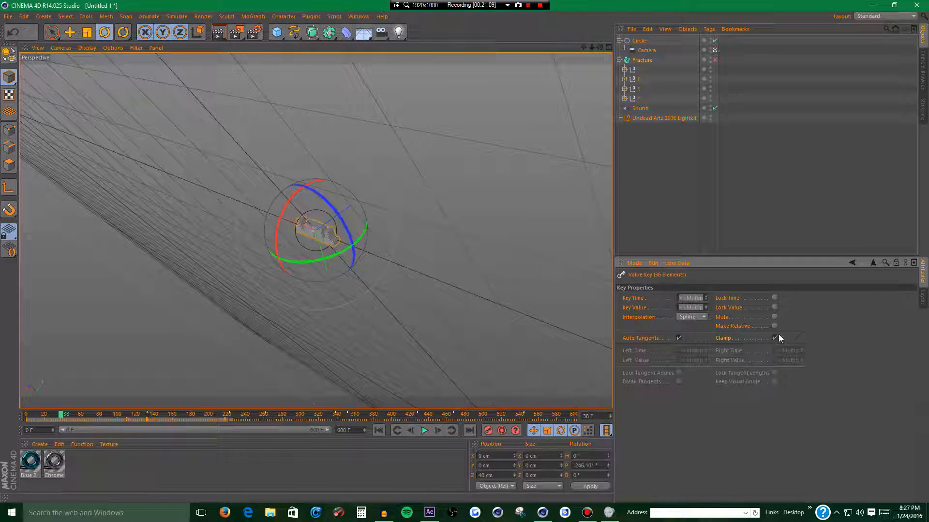
click(775, 338)
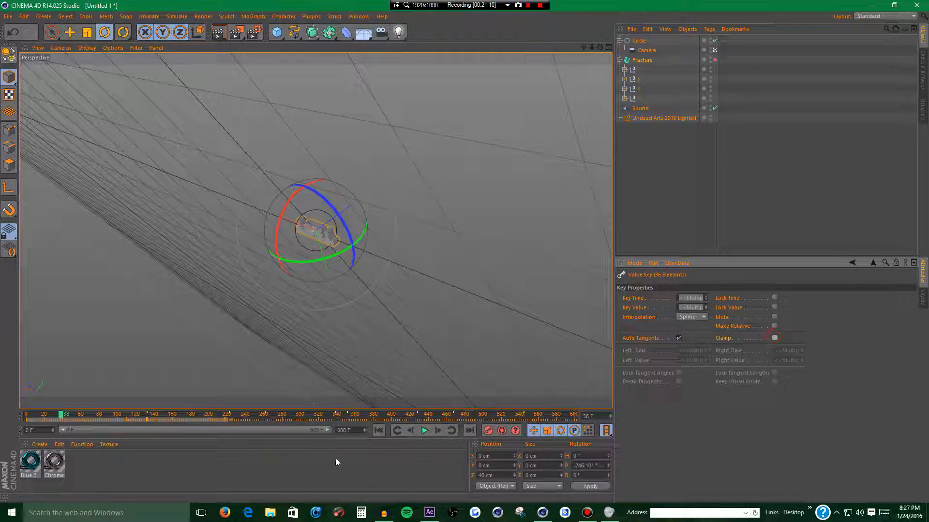
- Play the animation from the start to check the Fracture's rotation, and return to the keyframe at frame 217
click(379, 431)
click(425, 431)
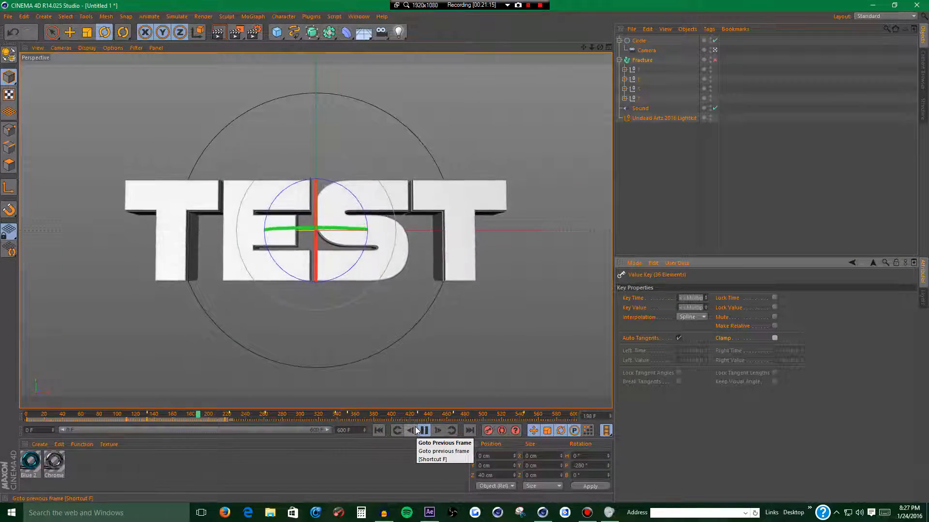
click(377, 435)
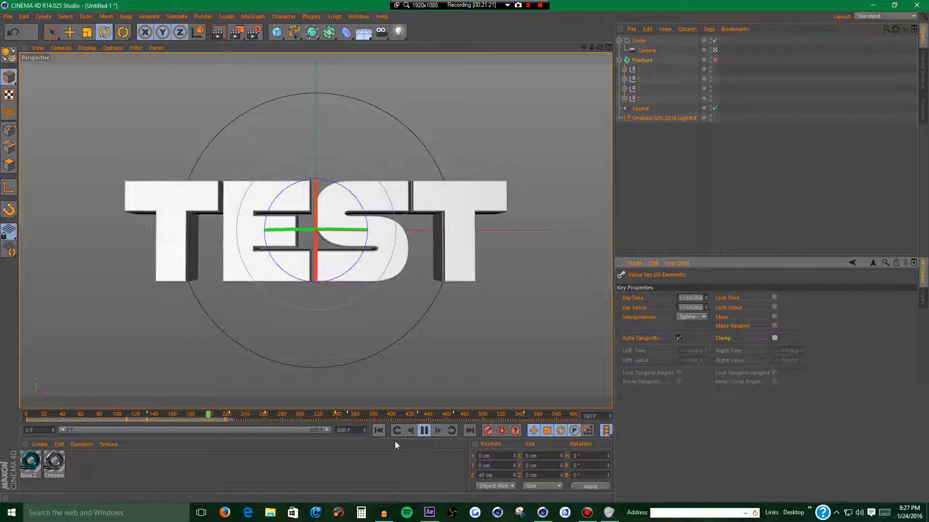
click(426, 430)
click(408, 431)
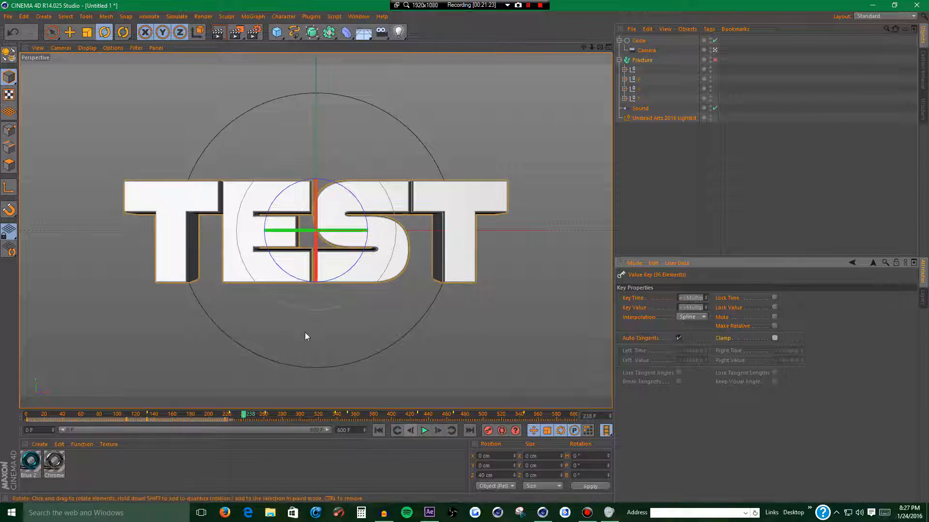
click(396, 430)
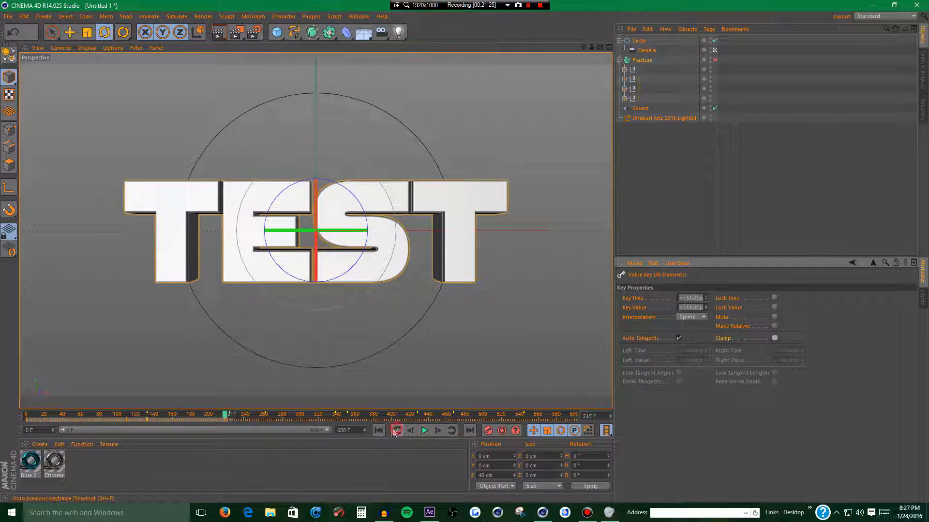
click(354, 417)
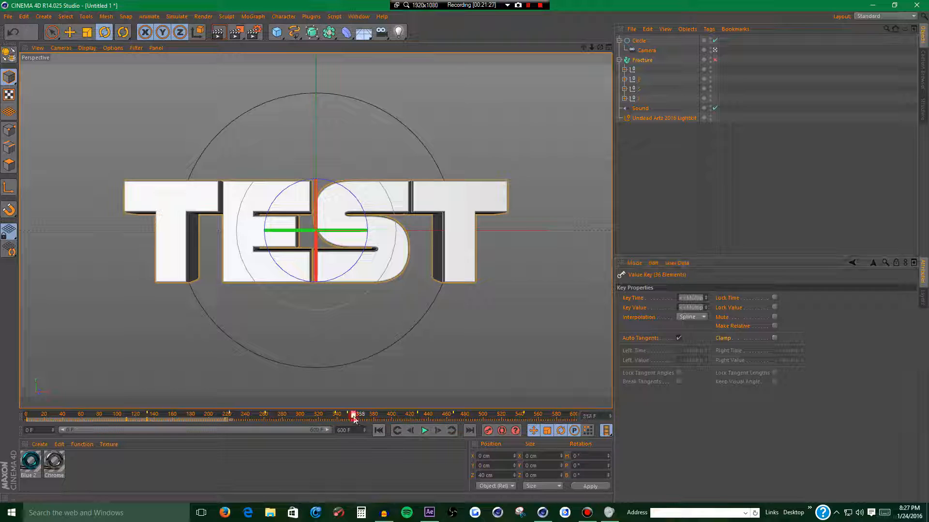
click(304, 419)
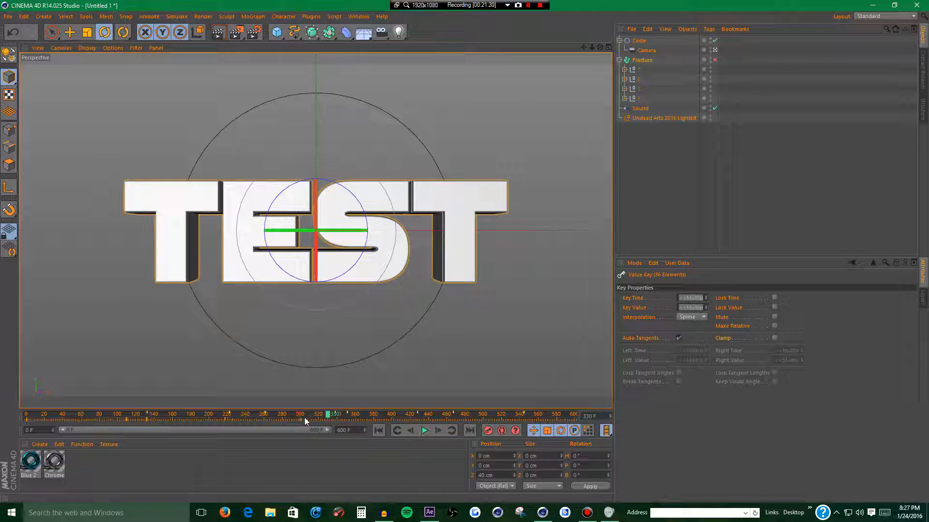
click(400, 432)
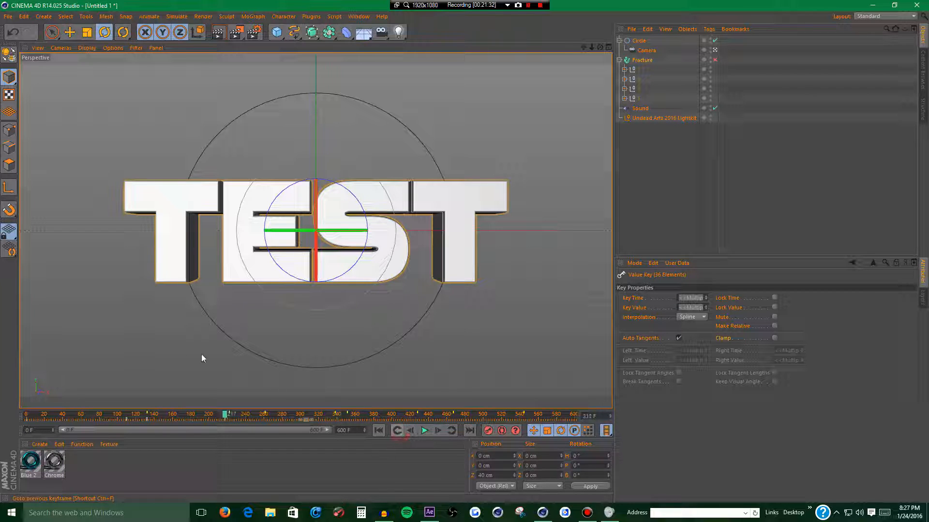
- Keyframe the Circle at frame 222 with a rotation of about 6.5° heading, 16.5° pitch and 368.4° bank
click(637, 40)
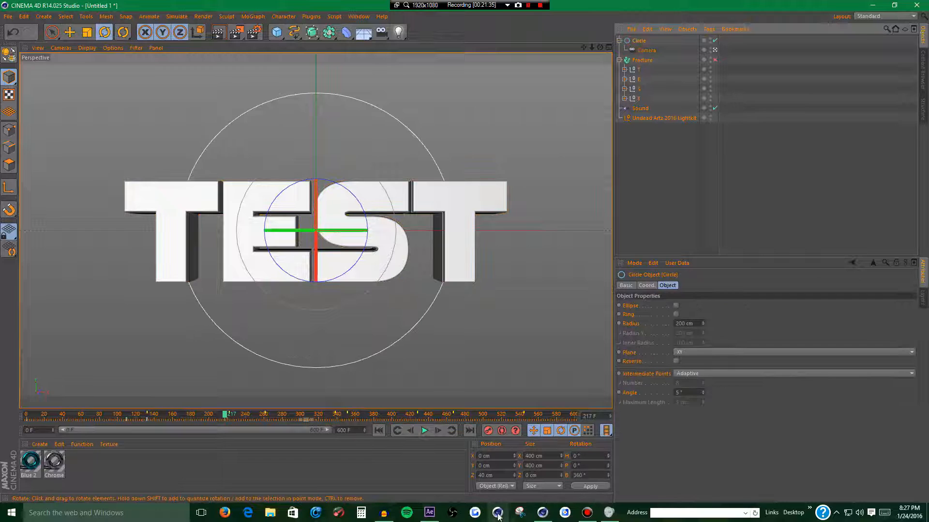
click(436, 431)
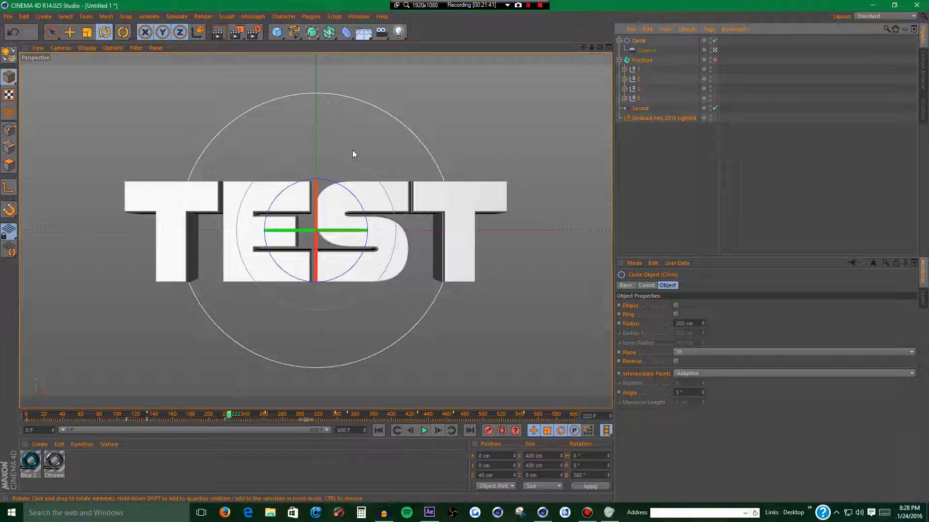
drag(325, 201, 338, 225)
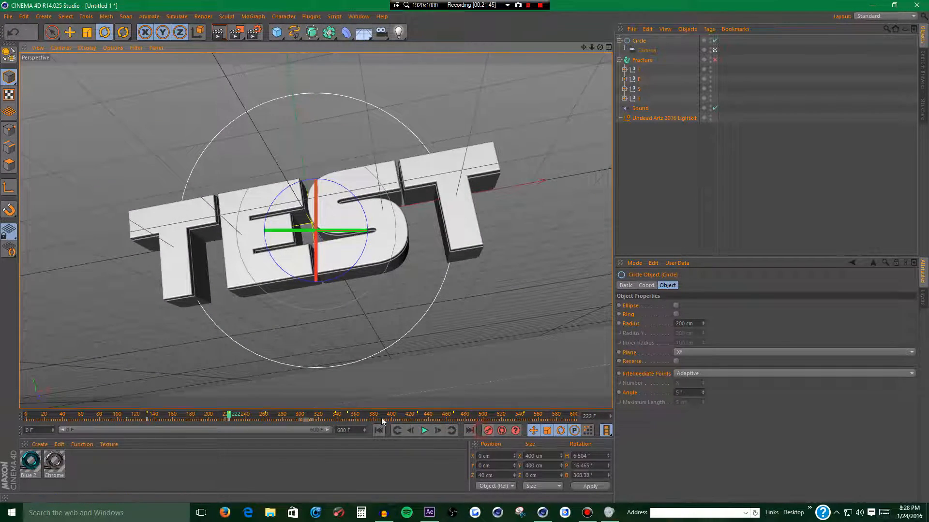
click(396, 430)
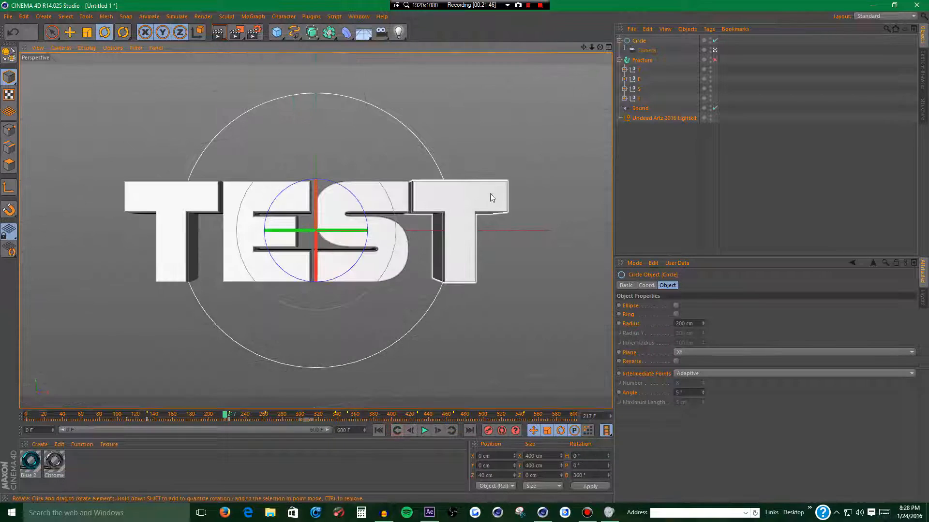
- Keyframe the first T and the S at frame 217, and raise them to Y 200 cm at frame 222
click(634, 70)
ctrl+click(635, 89)
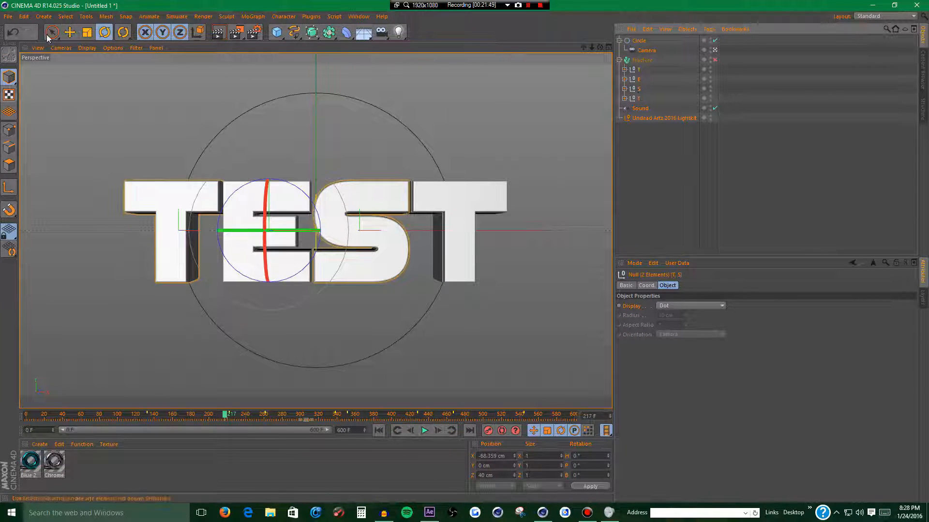
click(69, 32)
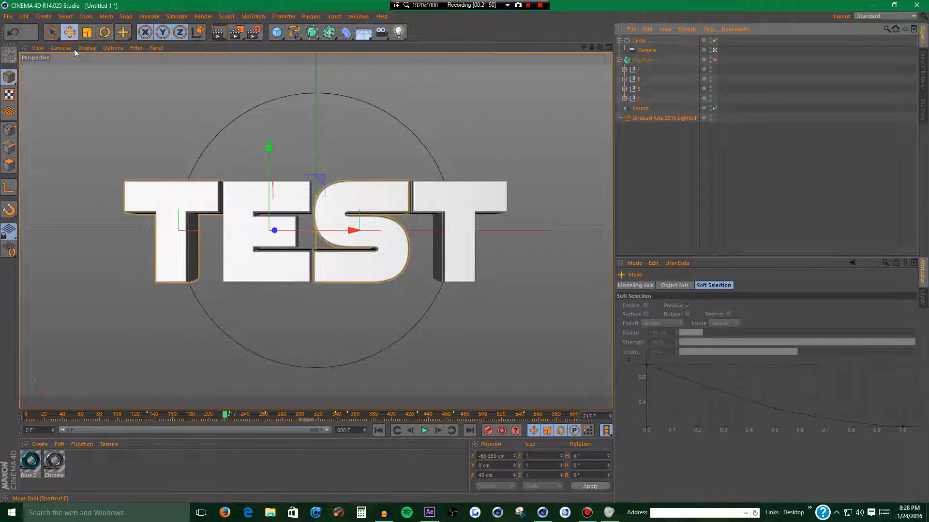
click(442, 431)
click(443, 431)
click(443, 431)
click(443, 432)
click(443, 432)
click(443, 431)
click(410, 431)
drag(261, 161, 259, 46)
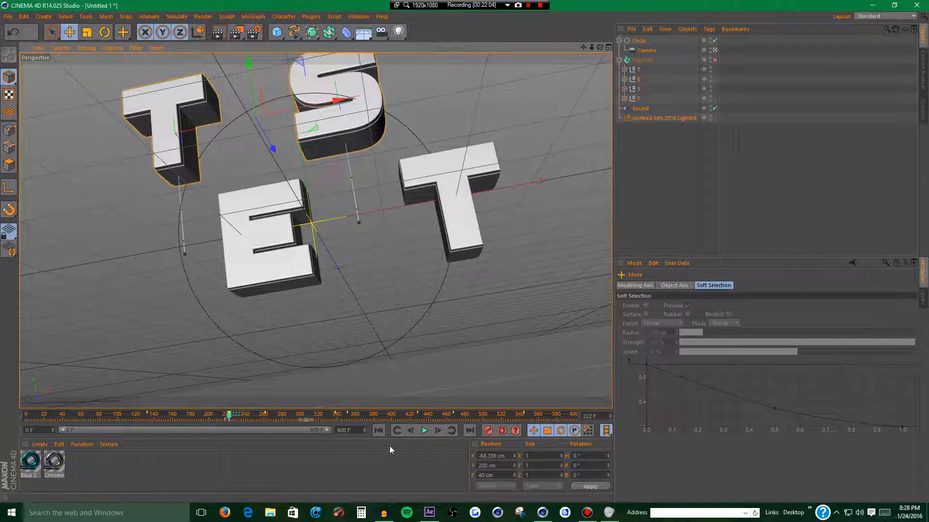
- Keyframe the E and the last T at frame 217, and lower them to Y -170 cm at frame 222
click(398, 432)
click(637, 79)
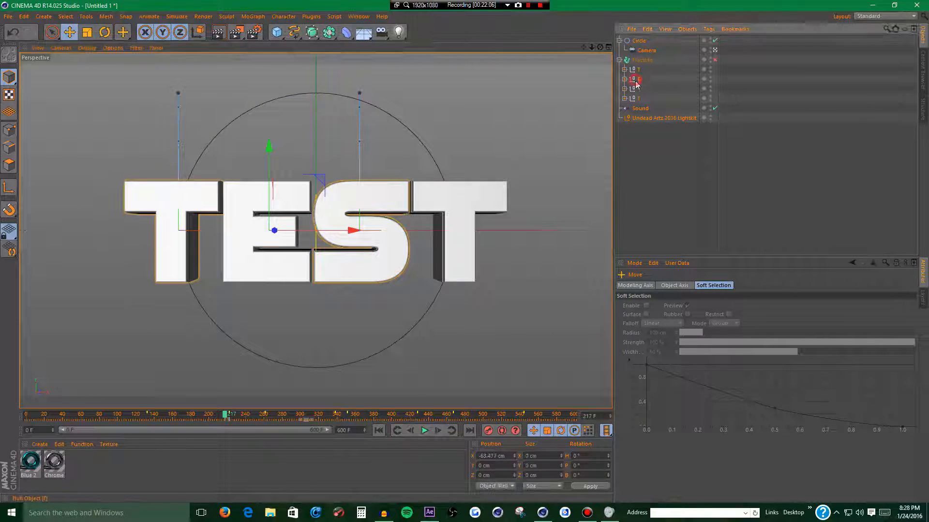
ctrl+click(637, 99)
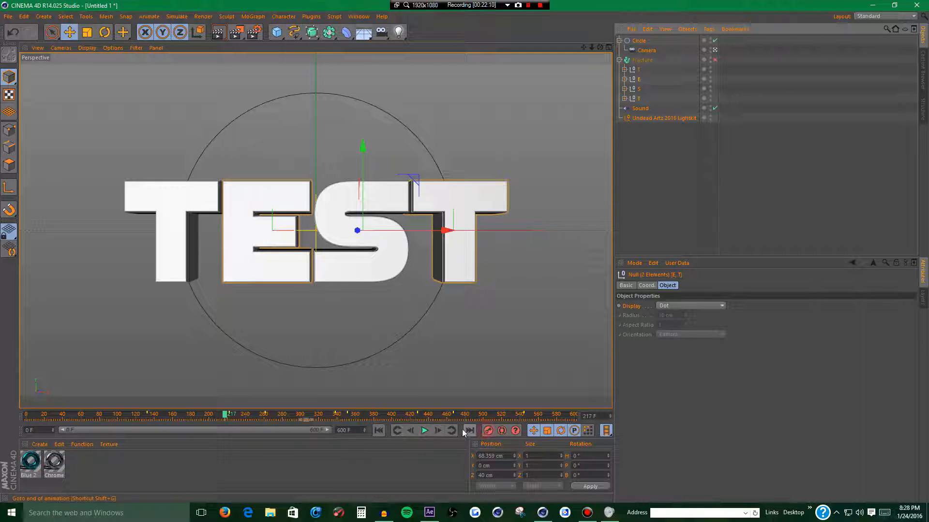
click(439, 431)
click(438, 431)
click(439, 431)
click(439, 431)
click(439, 431)
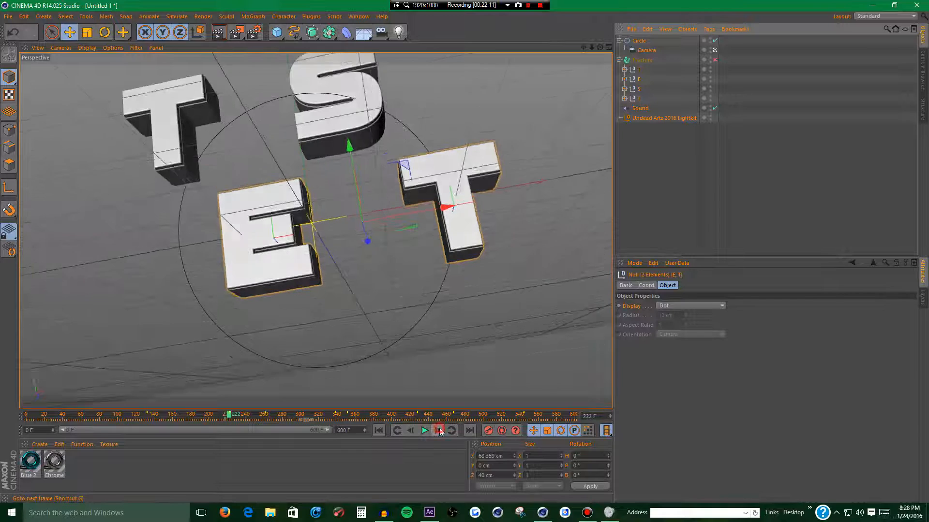
click(438, 431)
click(410, 431)
drag(352, 149, 381, 260)
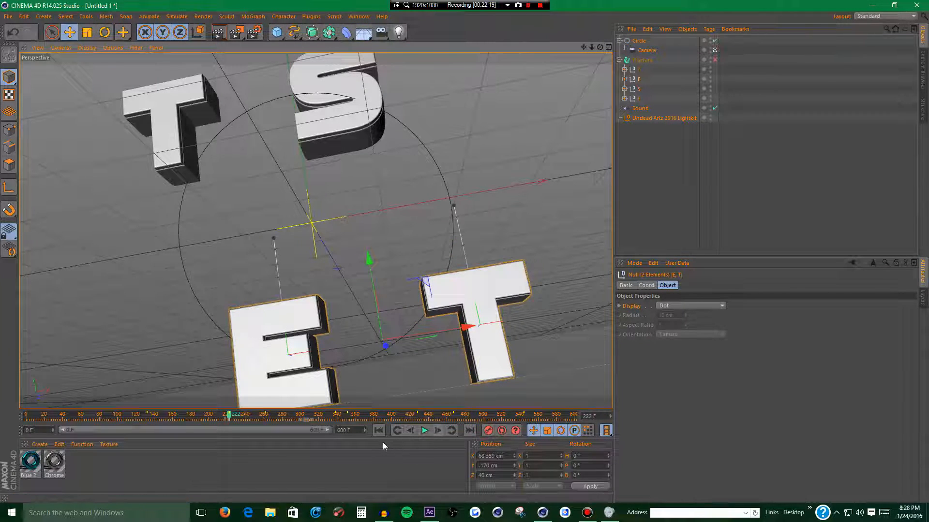
- Play the animation from the start and replay the section around the letter split to check the timing
click(378, 430)
click(423, 431)
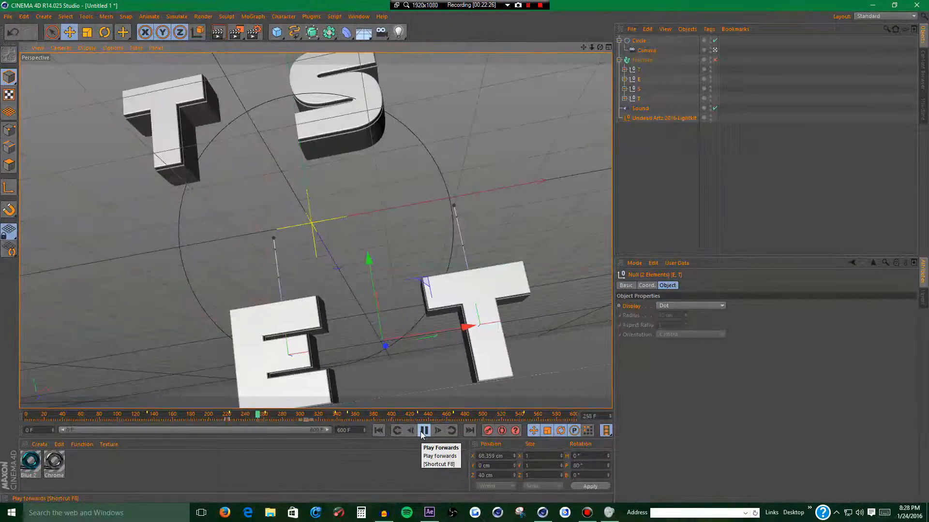
click(421, 431)
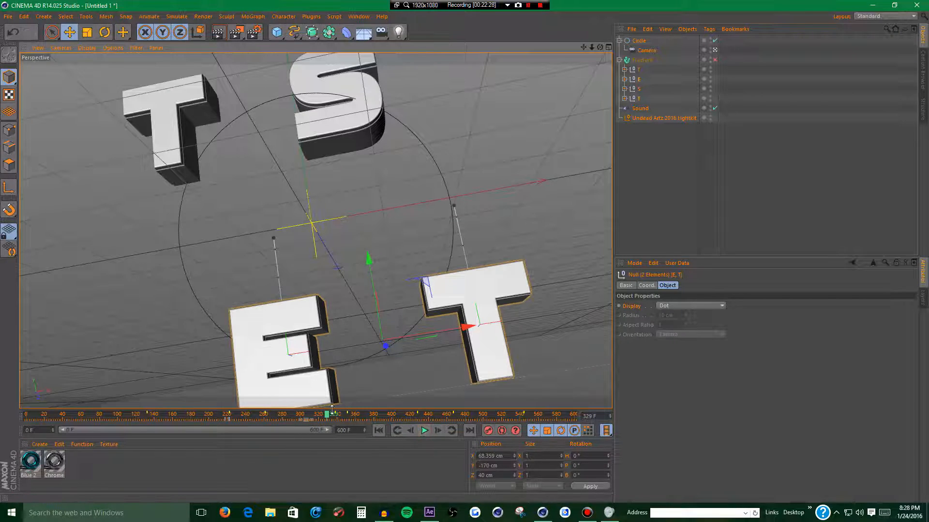
drag(330, 416, 309, 421)
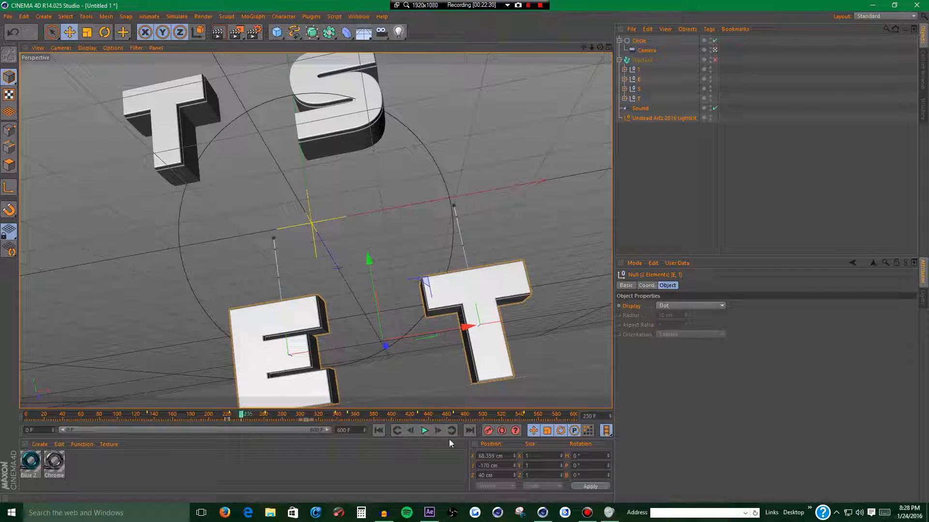
click(425, 431)
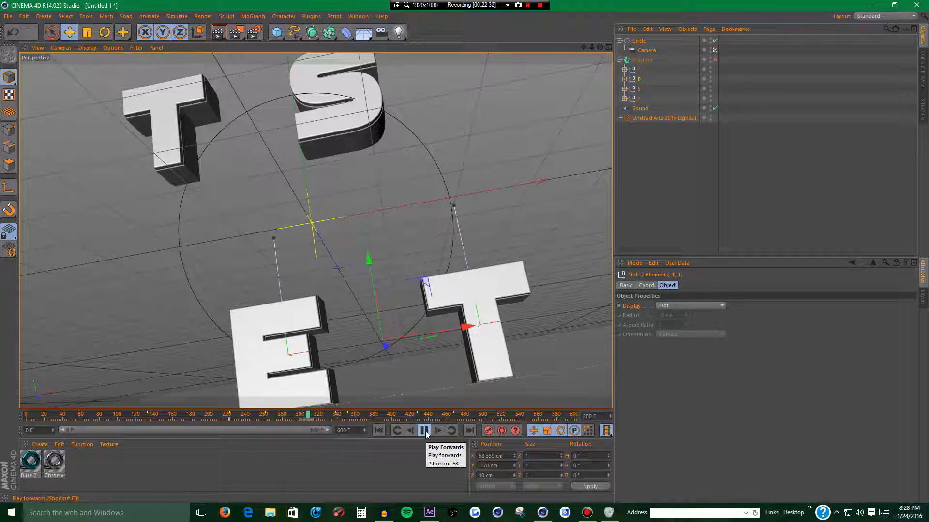
click(424, 431)
- Move to frame 256, just before the next marker, and keyframe all four letters of TEST there
drag(342, 415, 268, 416)
click(413, 430)
click(412, 431)
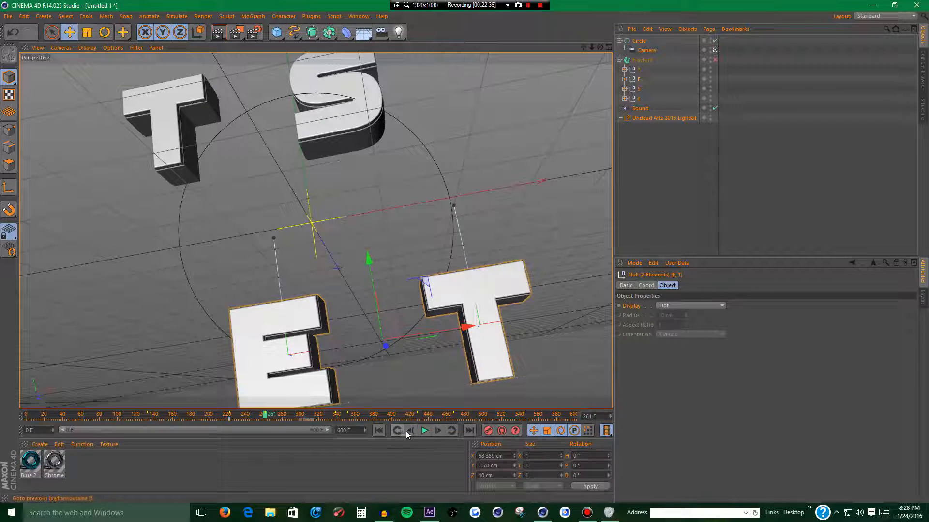
click(406, 432)
click(406, 432)
click(407, 432)
click(406, 432)
click(407, 432)
click(635, 70)
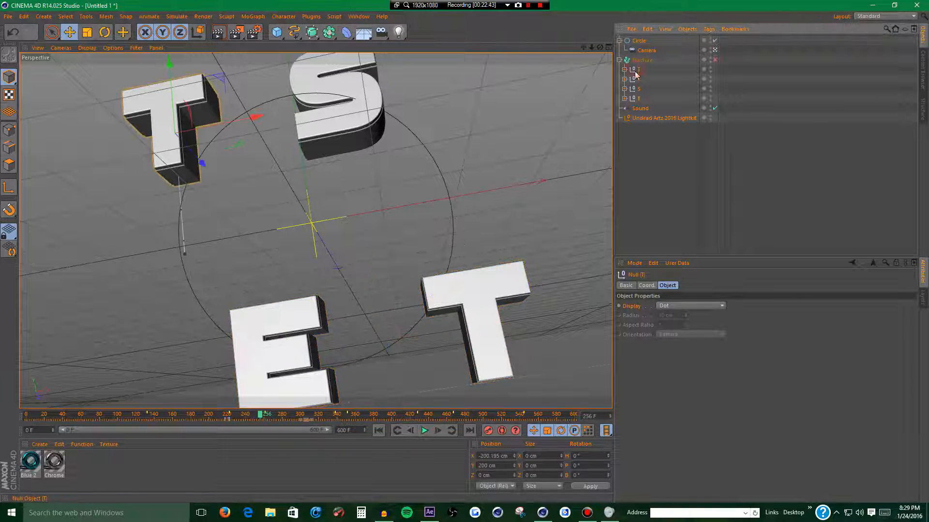
shift+click(639, 98)
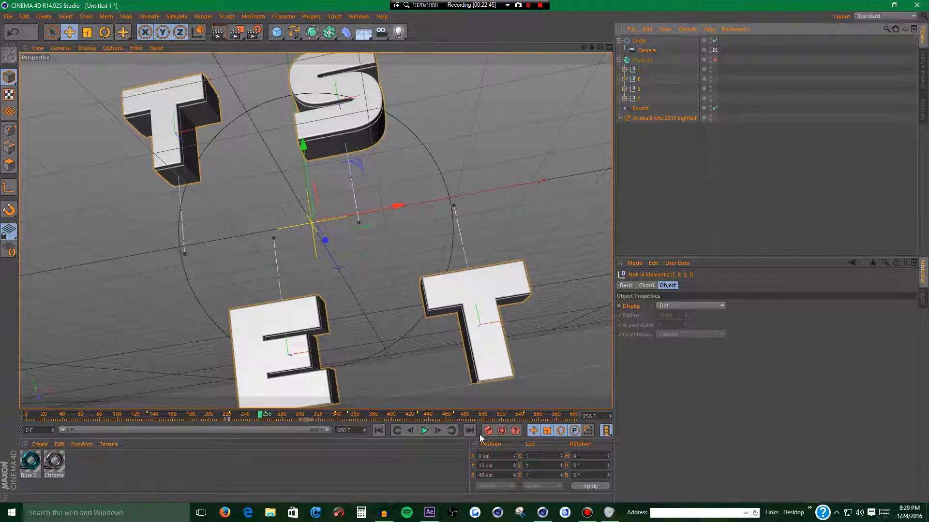
- Advance to frame 261 and set the X position of all four letters to 0 cm
click(433, 430)
click(434, 431)
click(433, 430)
click(434, 431)
click(434, 431)
click(434, 430)
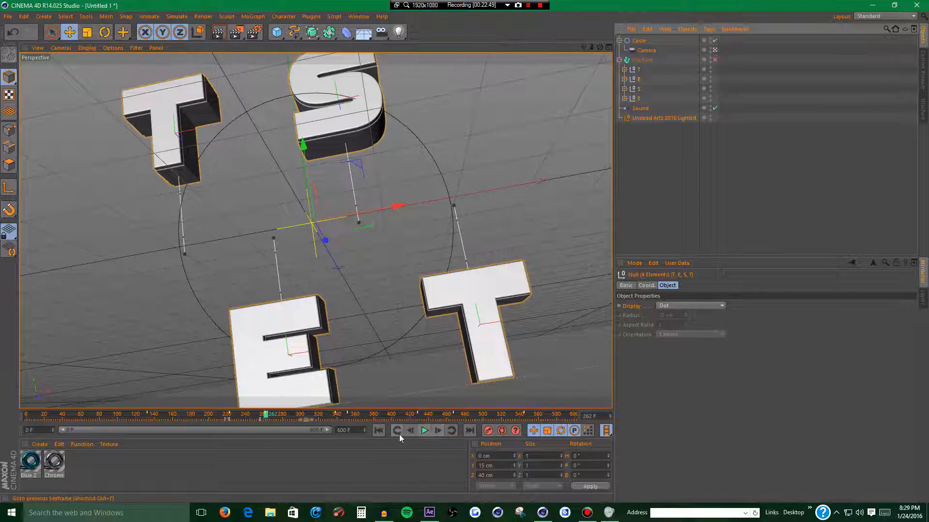
click(413, 430)
click(646, 285)
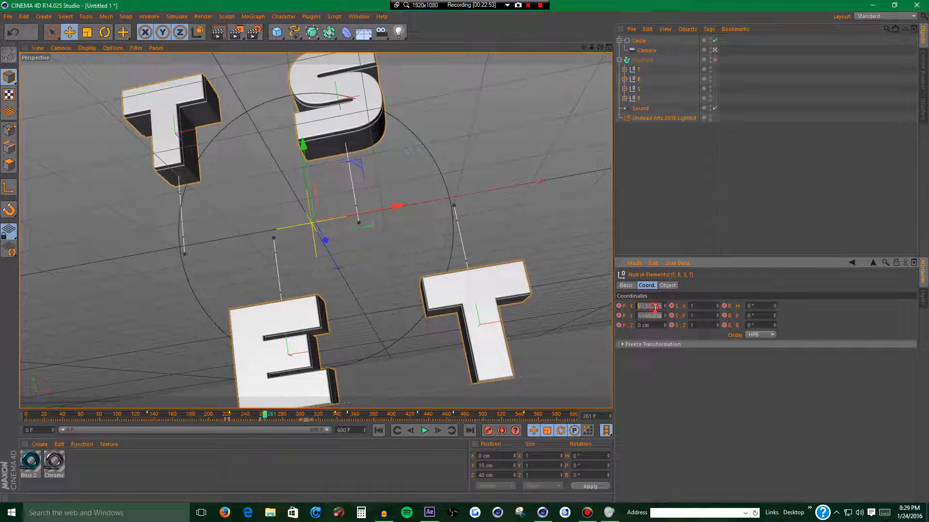
text(0)
key(Return)
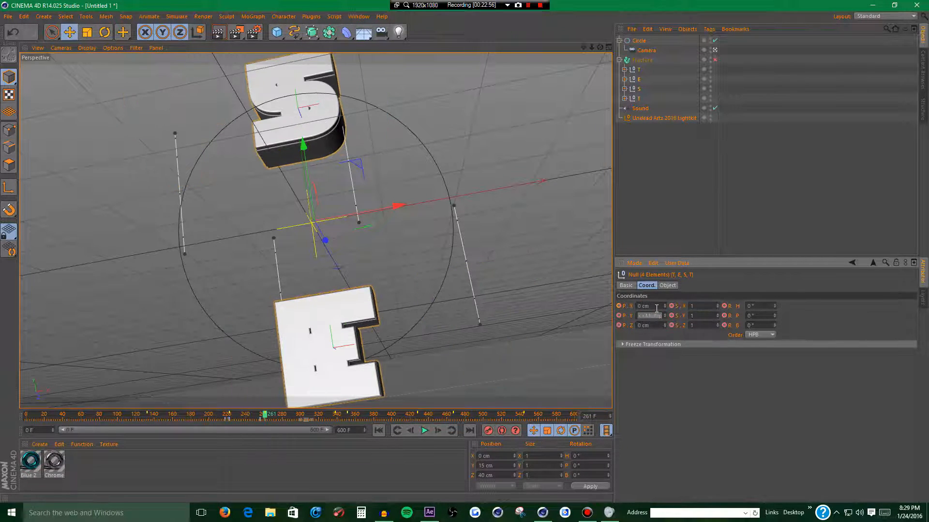
- Undo the last position edit, set P.Y of all four letter nulls to 0 cm at frame 261, and record a keyframe
key(ctrl+z)
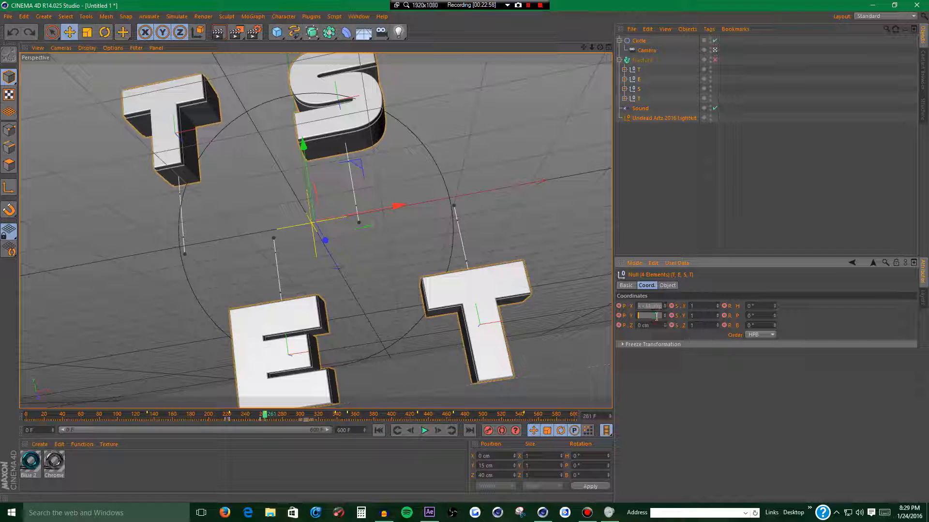
text(0)
key(Return)
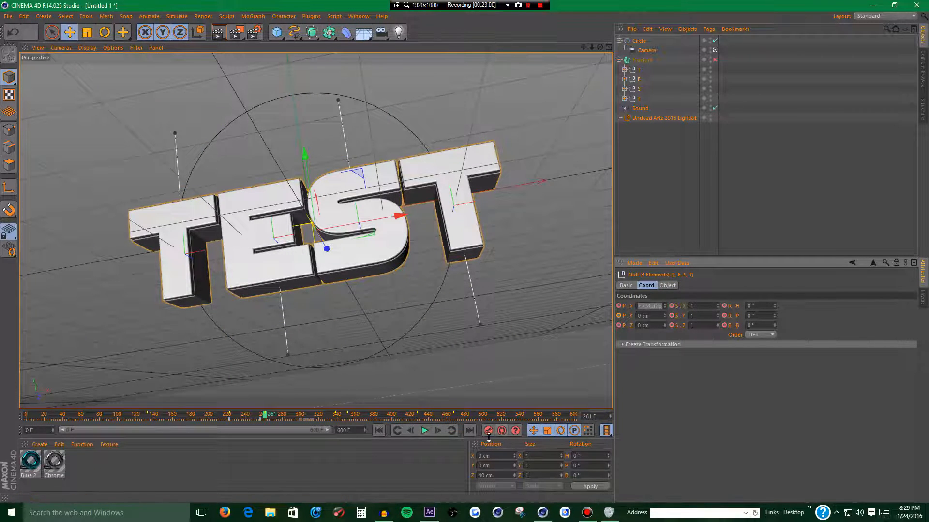
click(488, 431)
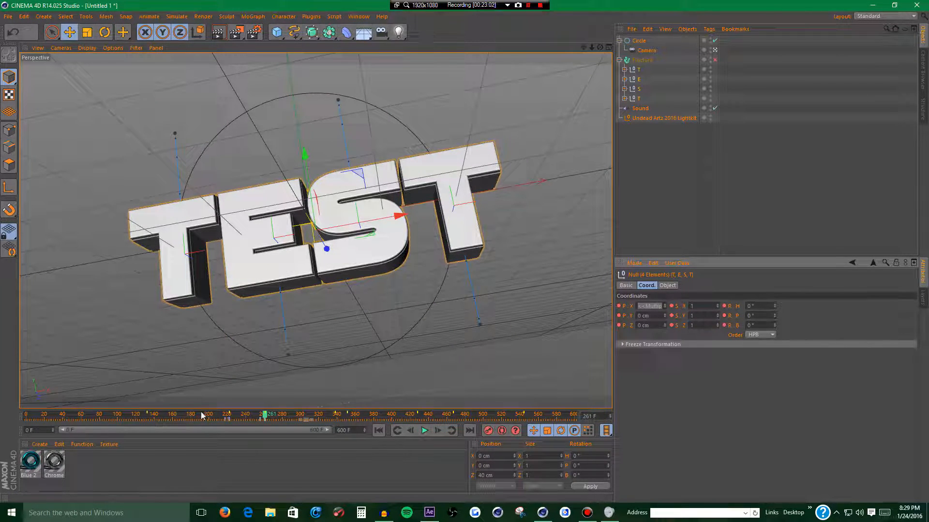
- Play the animation and turn off Clamp for the letter nulls' keyframes between about frames 217 and 261
click(202, 415)
click(424, 430)
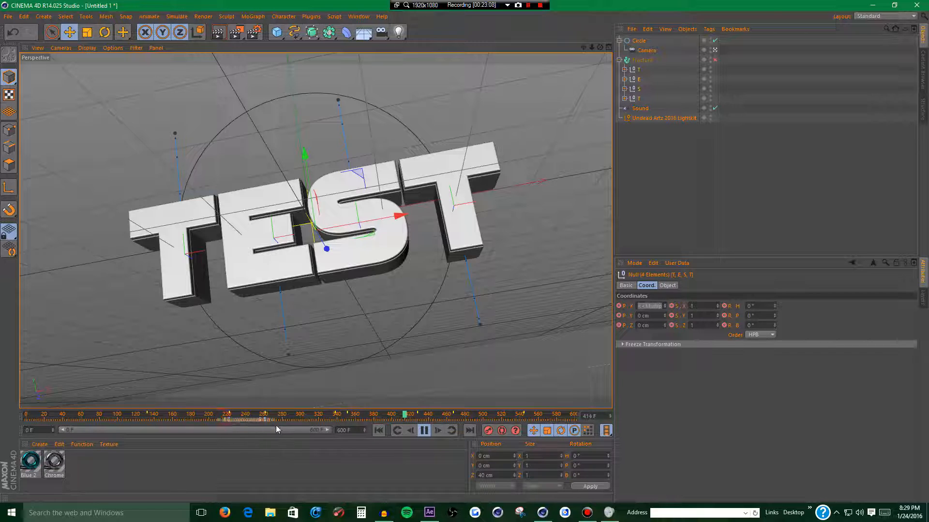
drag(274, 426, 280, 425)
click(774, 338)
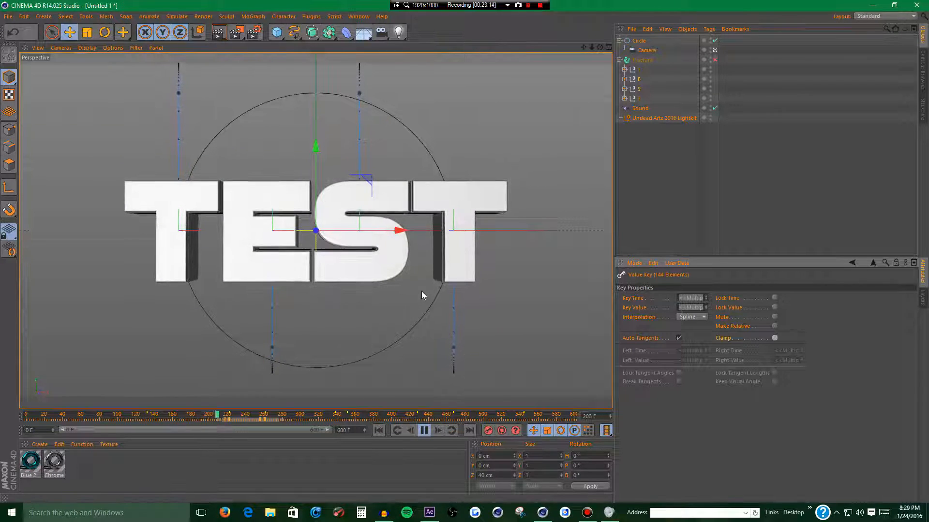
click(423, 431)
- Turn off Clamp for all of the Circle object's keyframes from the start of the timeline to about frame 300
click(636, 41)
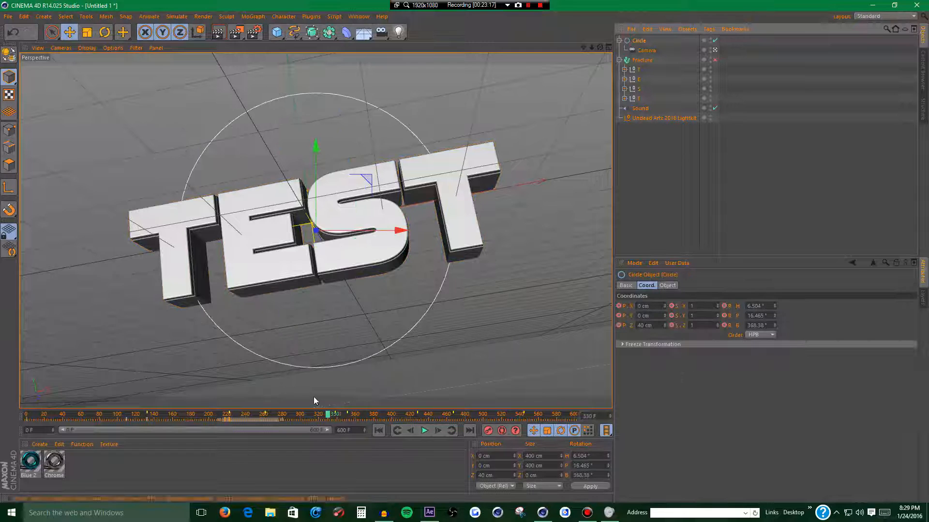
drag(306, 420, 25, 421)
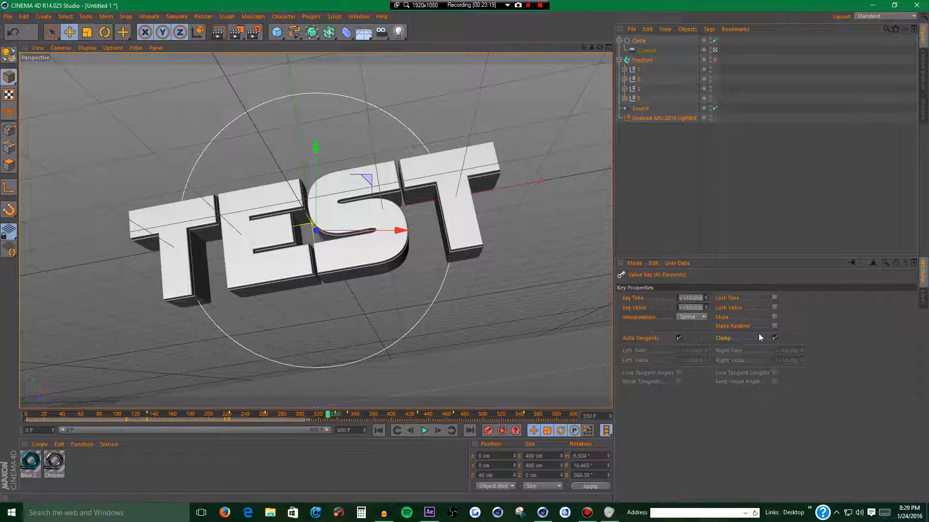
click(773, 338)
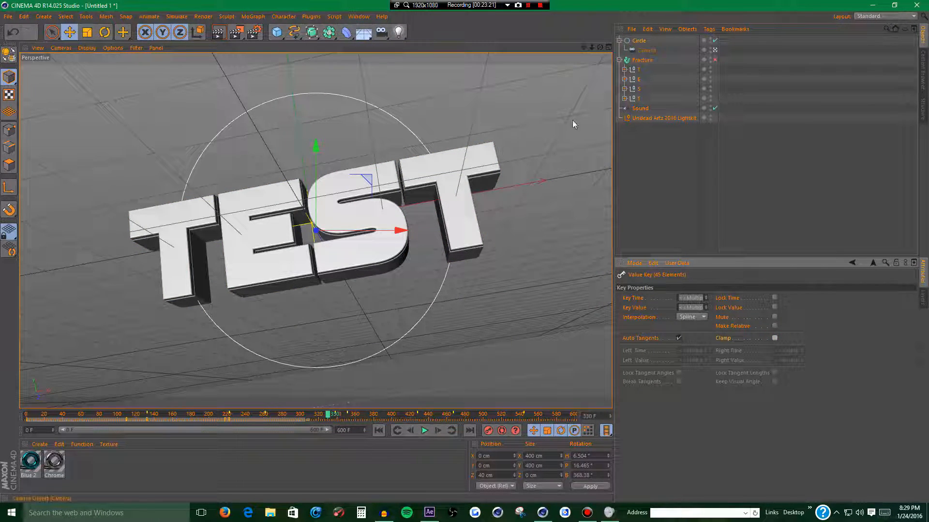
- Keyframe the Camera's position at frame 217, and pull it back to about Z -1917.5 cm with a keyframe at frame 222
click(397, 431)
click(397, 431)
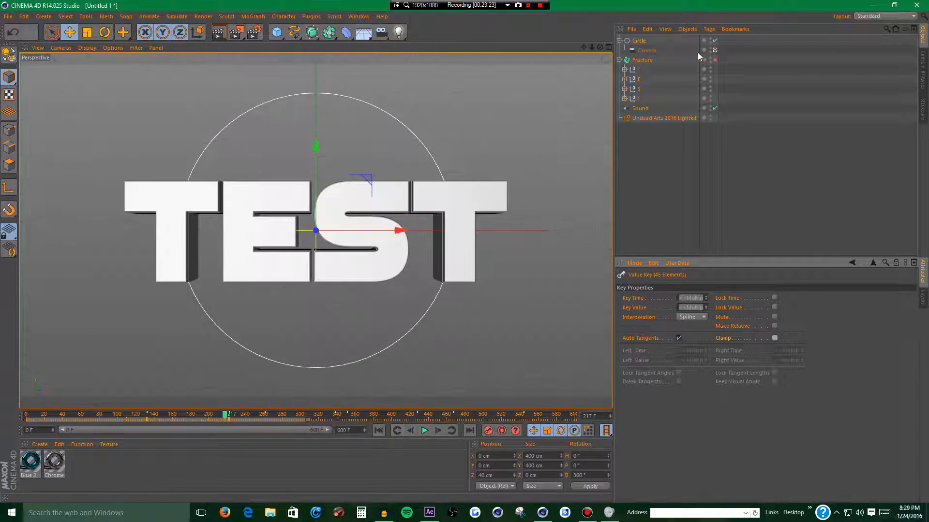
click(646, 51)
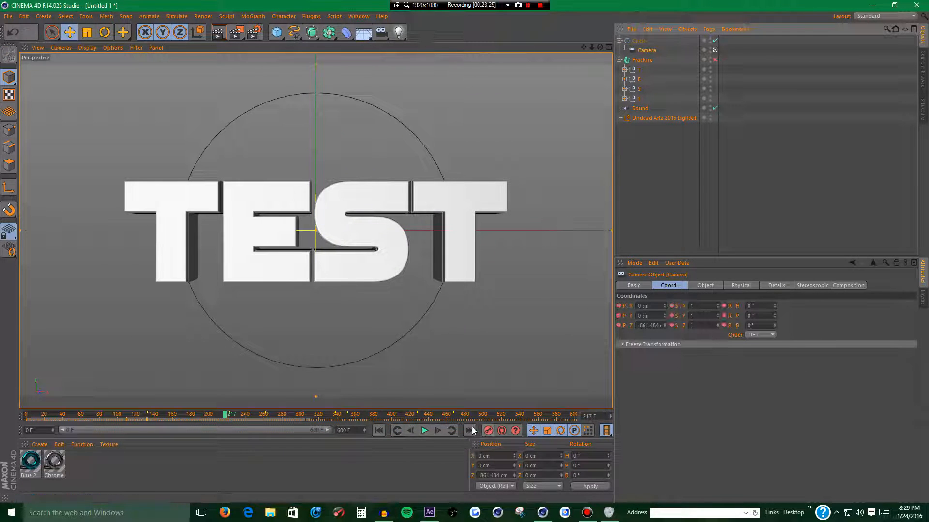
click(438, 430)
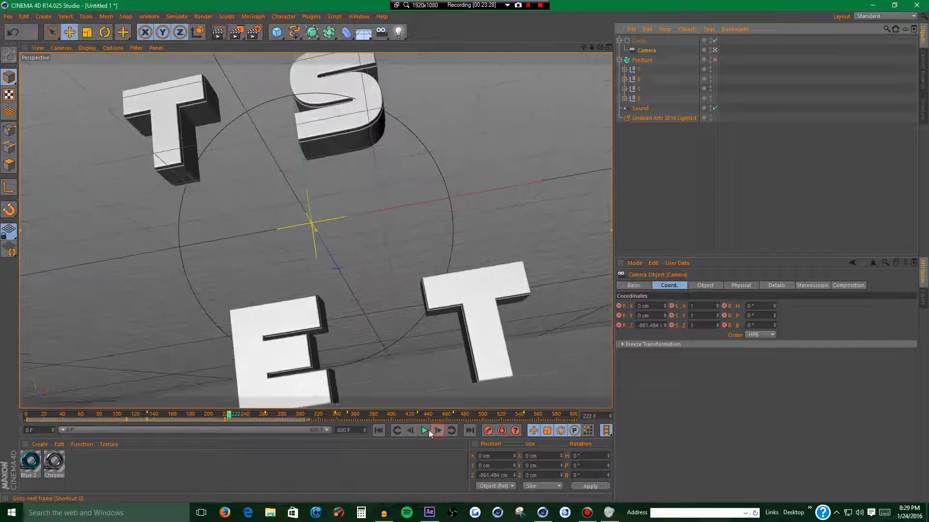
click(350, 416)
click(377, 418)
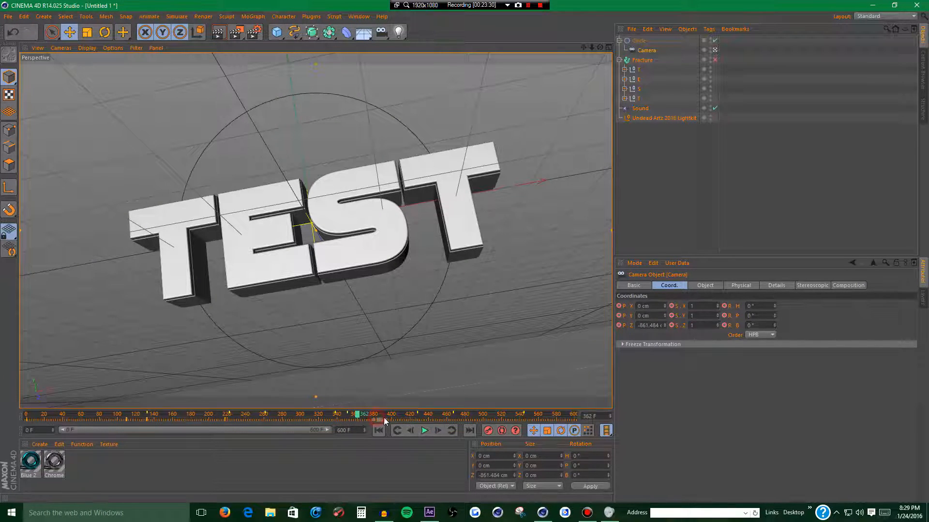
click(397, 431)
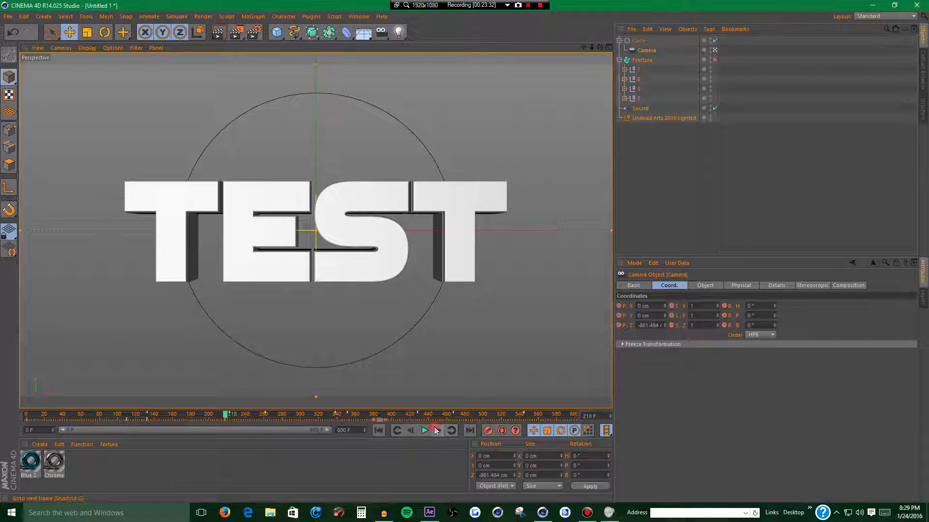
click(435, 430)
click(436, 431)
click(436, 431)
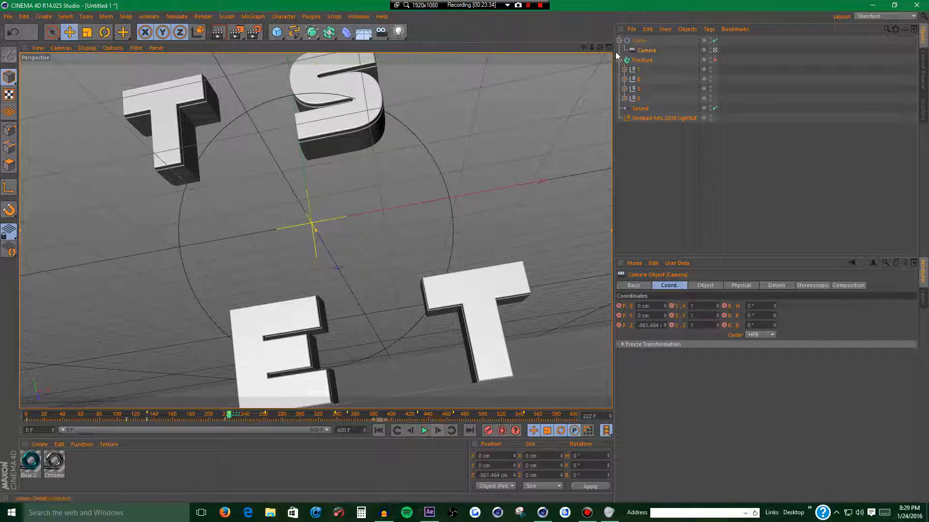
drag(594, 50, 539, 490)
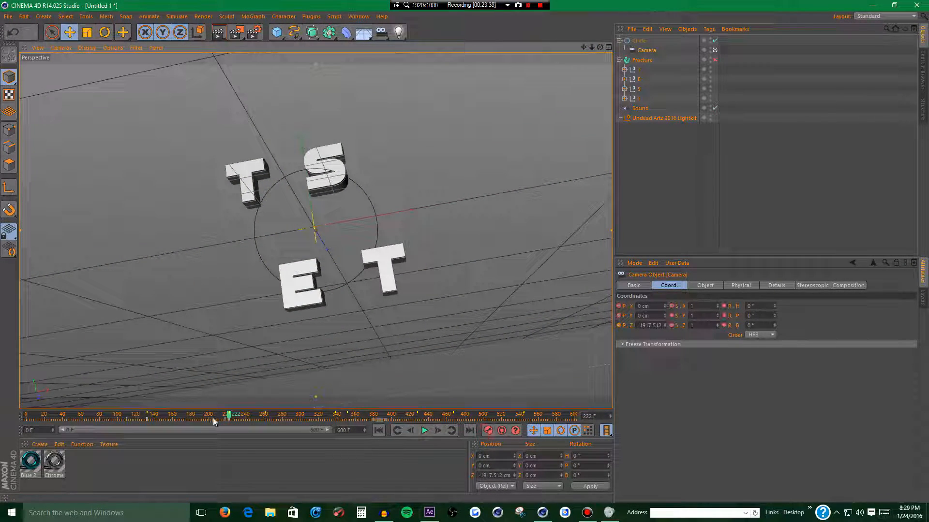
- Turn off Clamp for the Camera's keyframes from the start through frame 222 and play the animation from the beginning
click(234, 421)
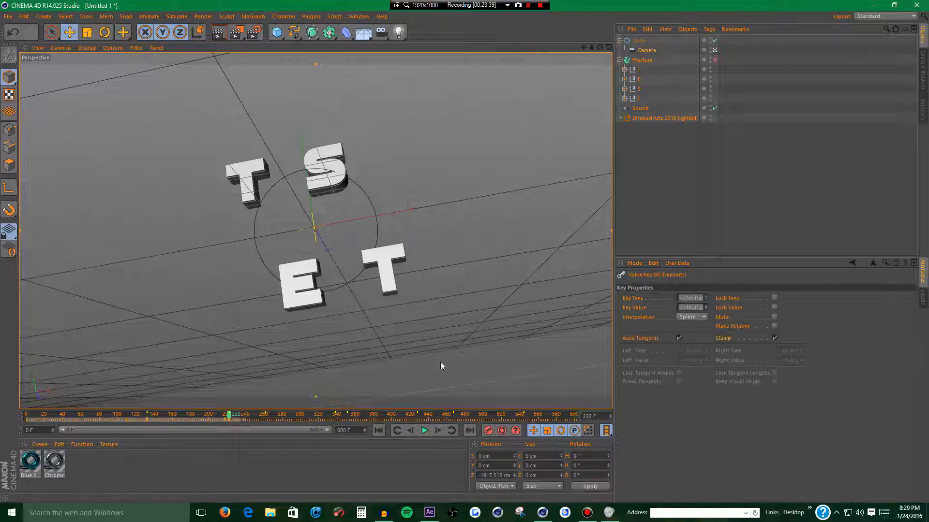
click(775, 338)
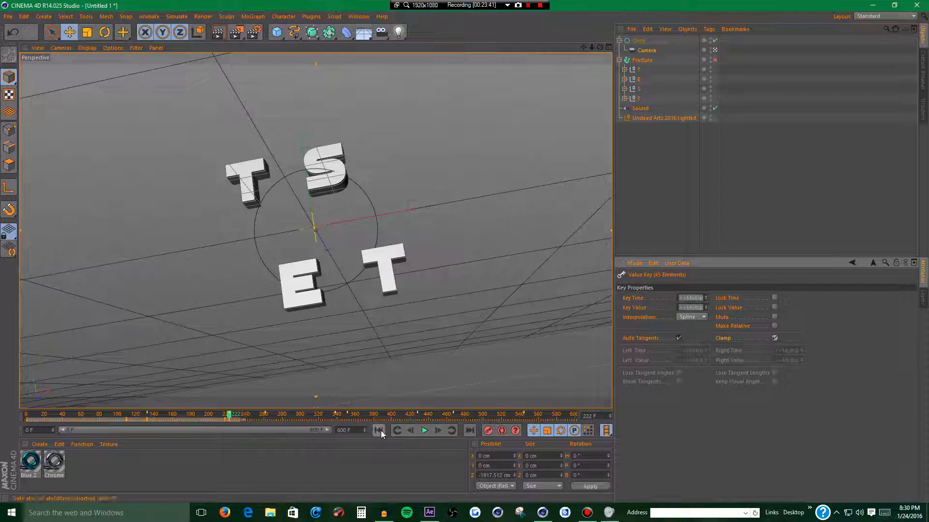
click(776, 339)
click(379, 430)
click(424, 431)
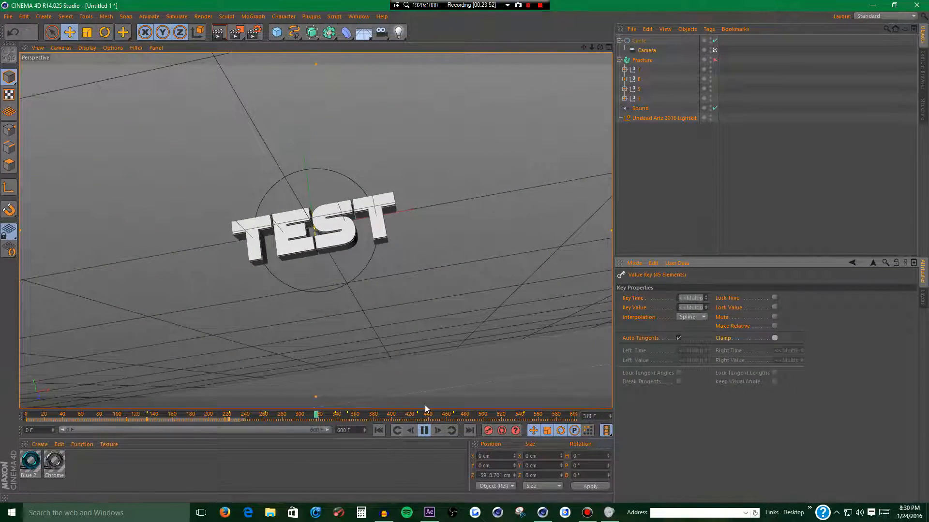
click(385, 430)
- Enable Clamp on the Camera's keyframes at frames 217 and 132, and replay the animation from the start to check it
drag(211, 421, 222, 422)
click(228, 422)
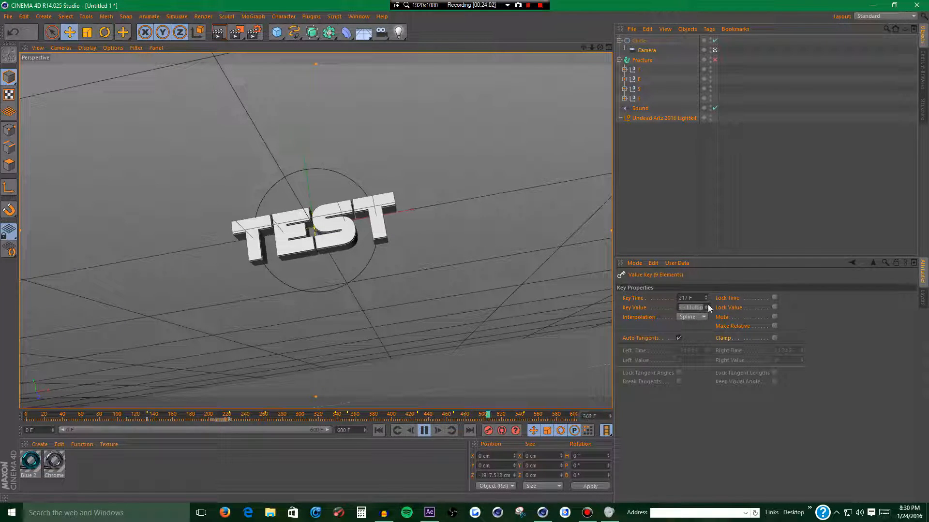
click(773, 337)
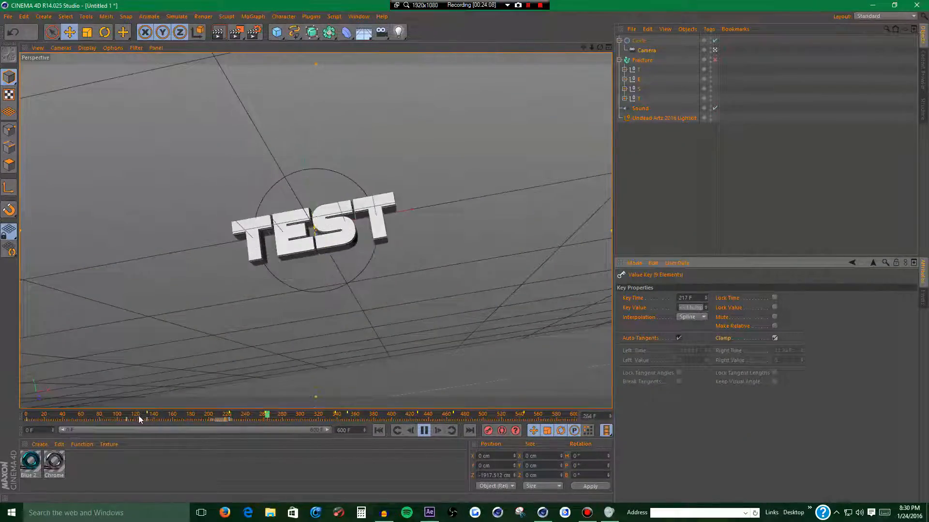
click(152, 419)
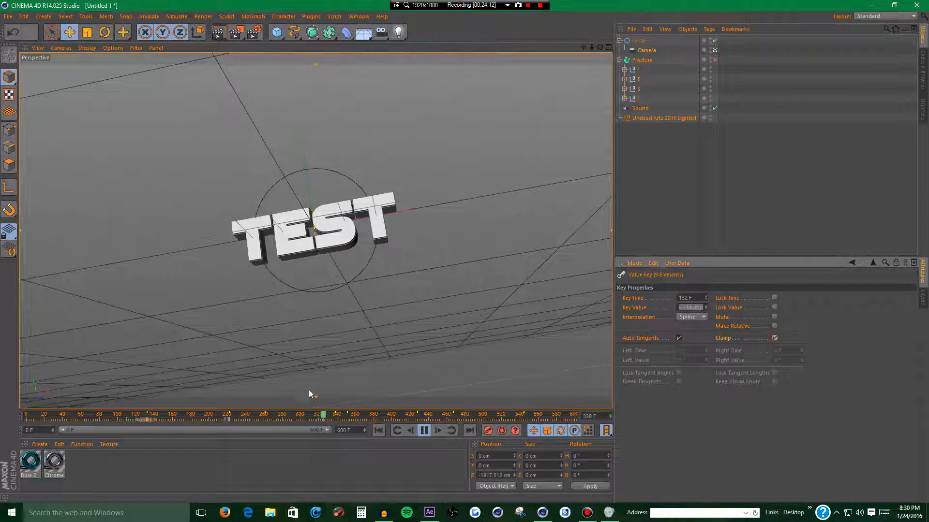
click(378, 431)
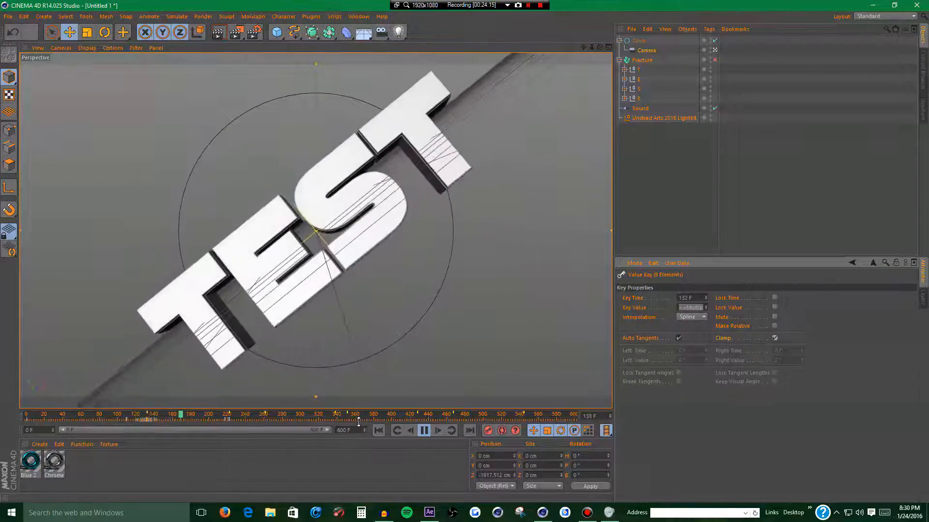
click(424, 430)
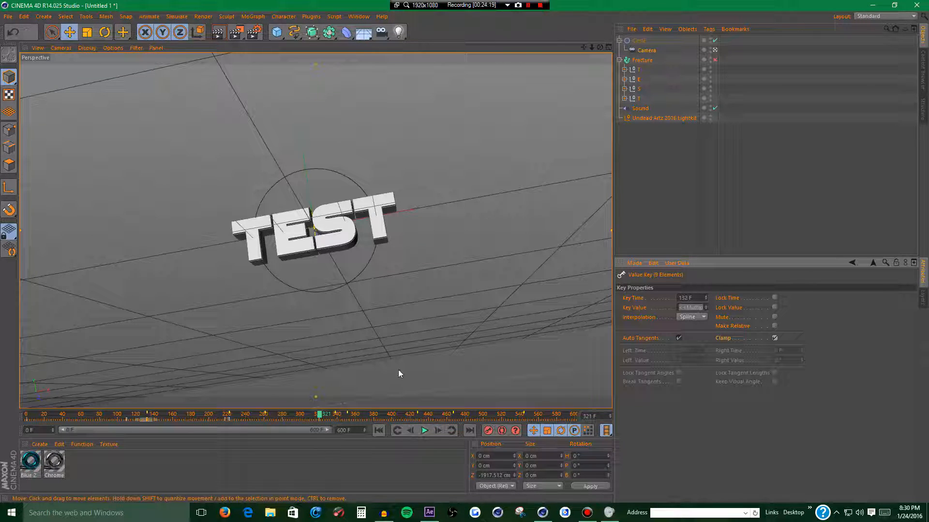
- At the letters' keyframe on frame 261, keyframe the Circle's rotation as H 0°, P 0°, B 360°
click(637, 70)
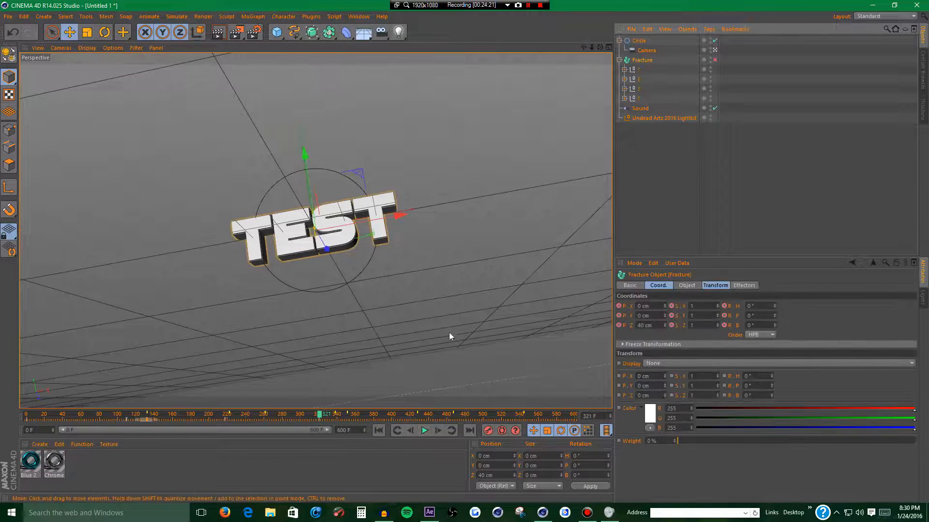
click(396, 431)
click(638, 40)
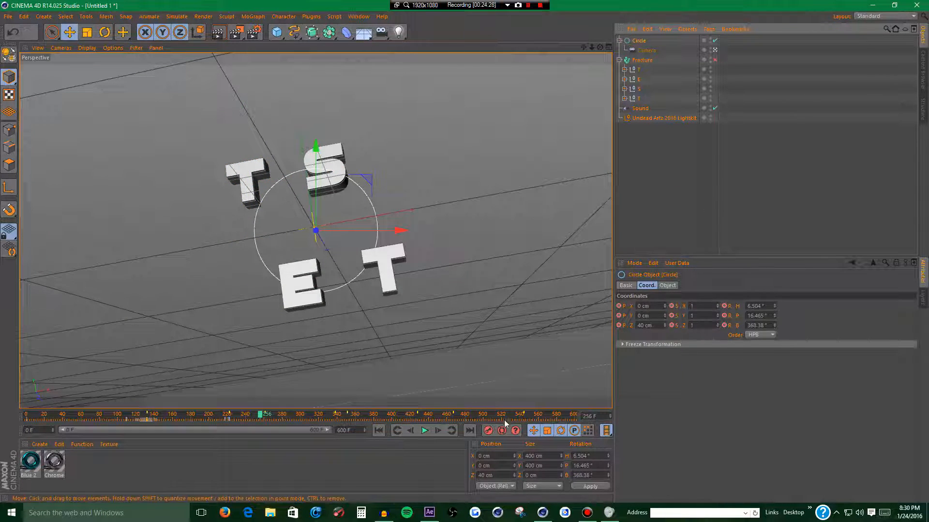
click(639, 69)
click(451, 430)
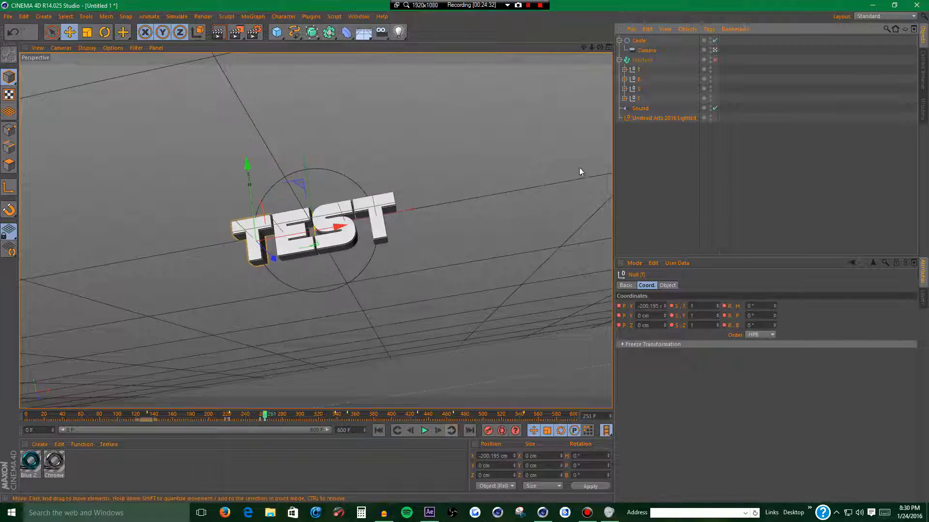
click(637, 41)
drag(589, 456, 19, 234)
text(00)
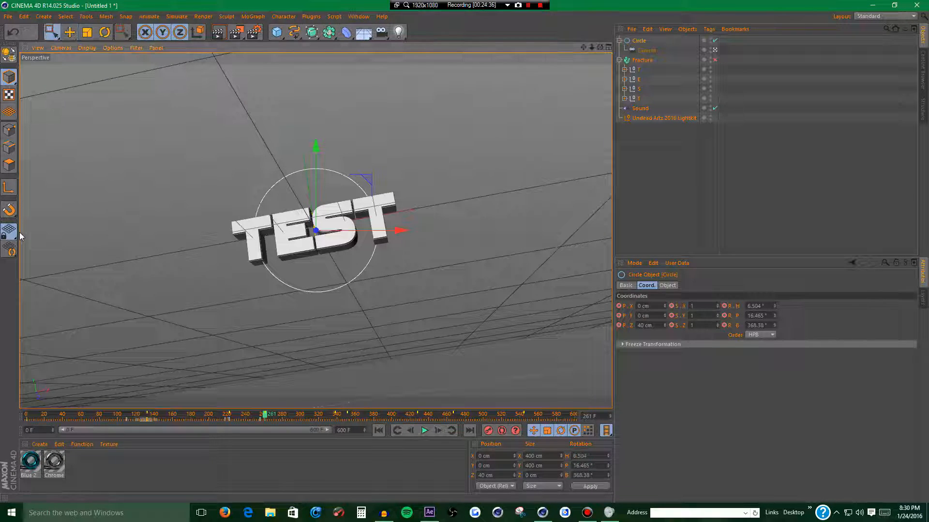
click(591, 457)
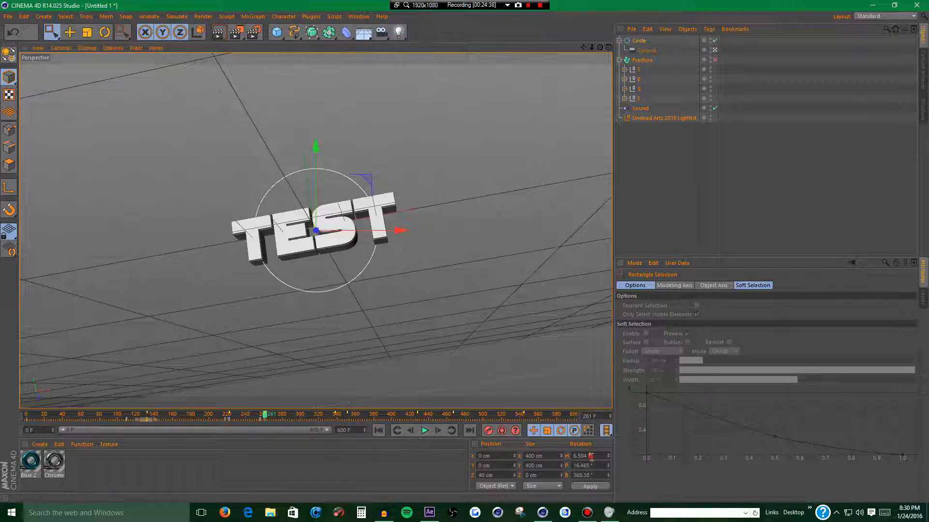
text(0)
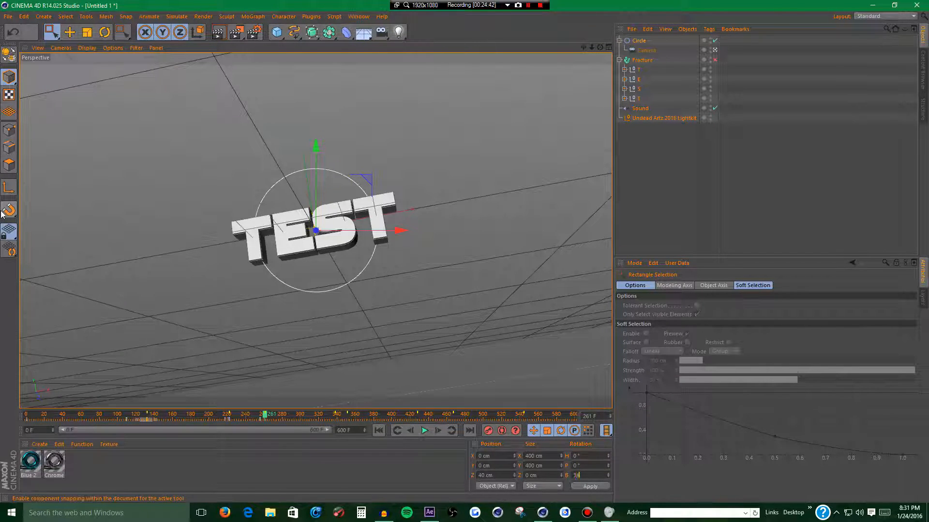
key(Return)
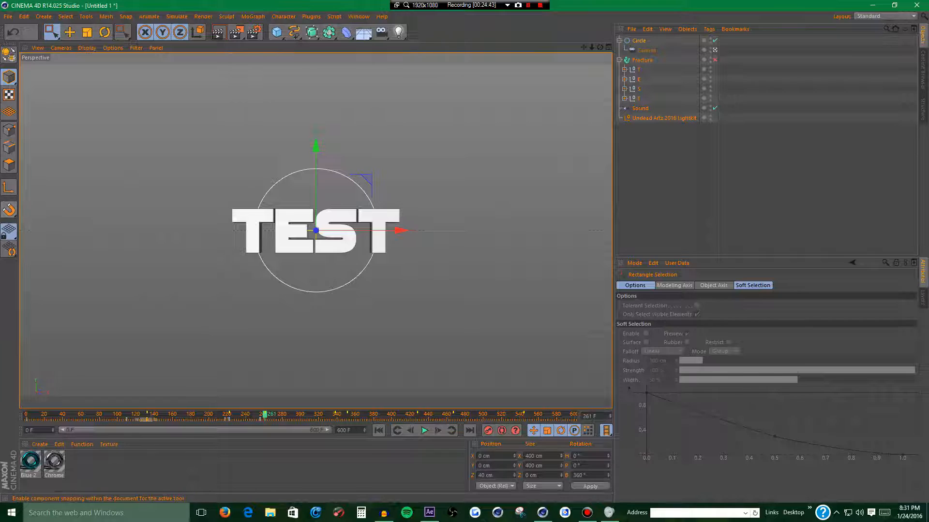
- Preview the animation and turn off Clamp for the Circle's keyframes between about frames 217 and 261, replaying from the start
click(379, 430)
click(424, 430)
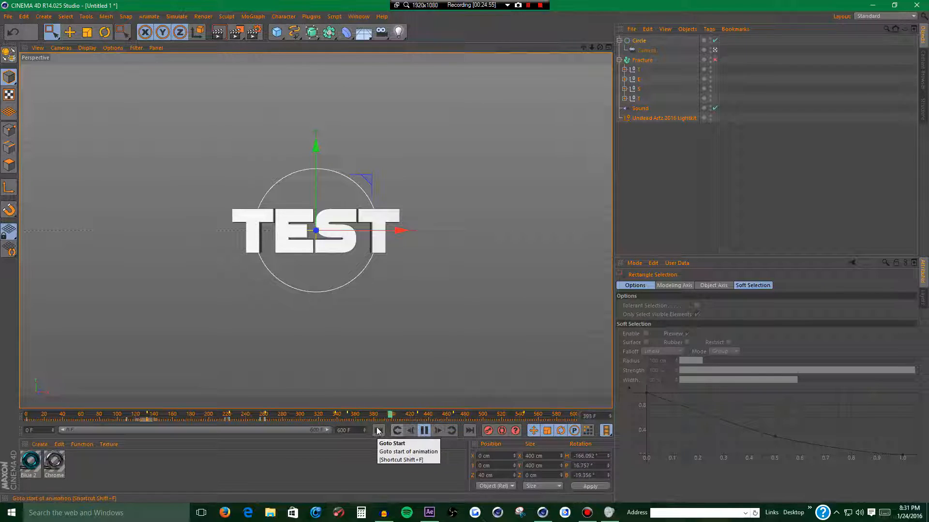
click(395, 429)
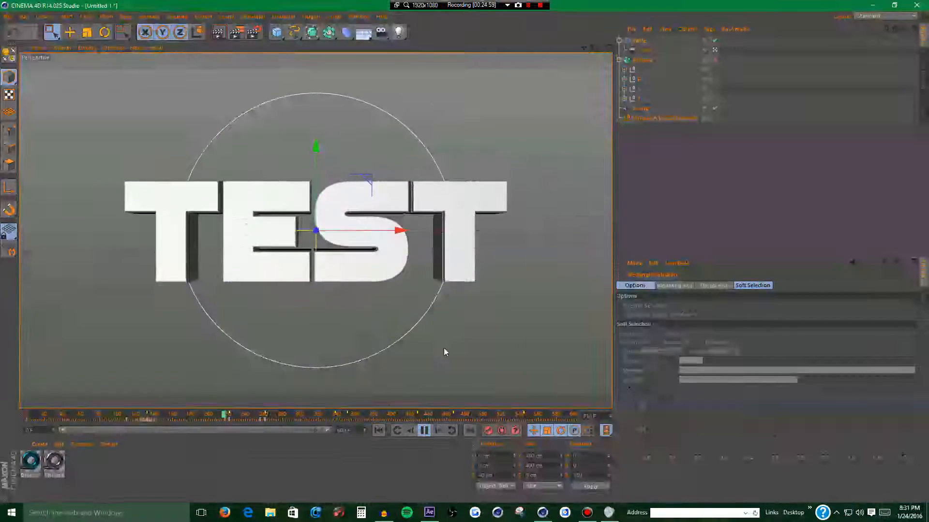
drag(273, 420, 202, 417)
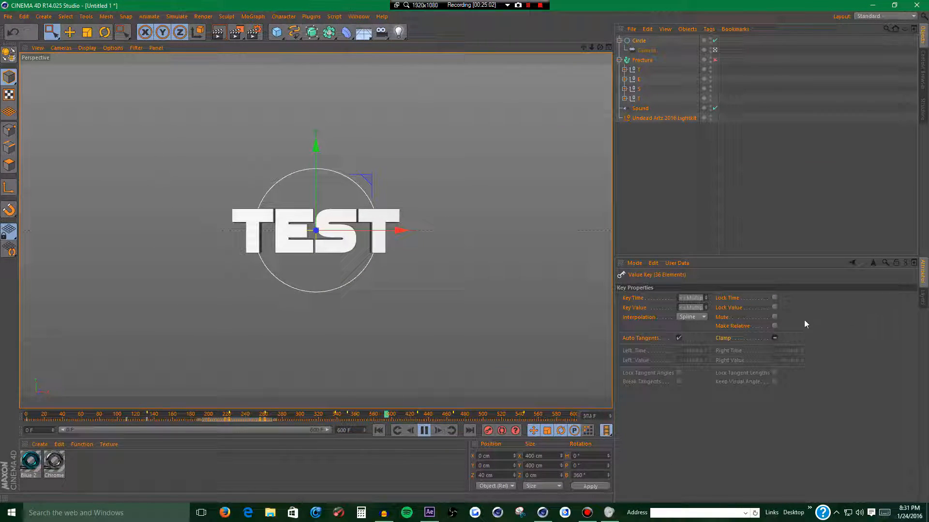
click(774, 338)
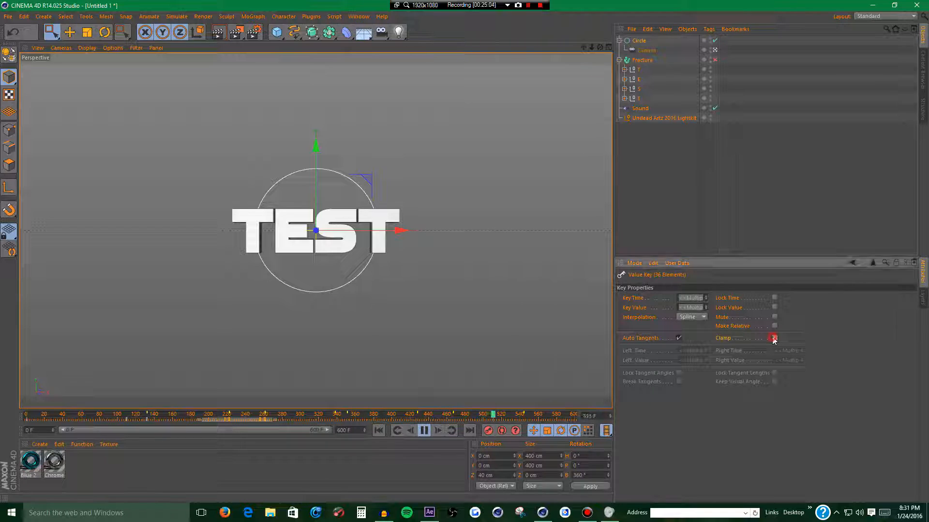
click(374, 430)
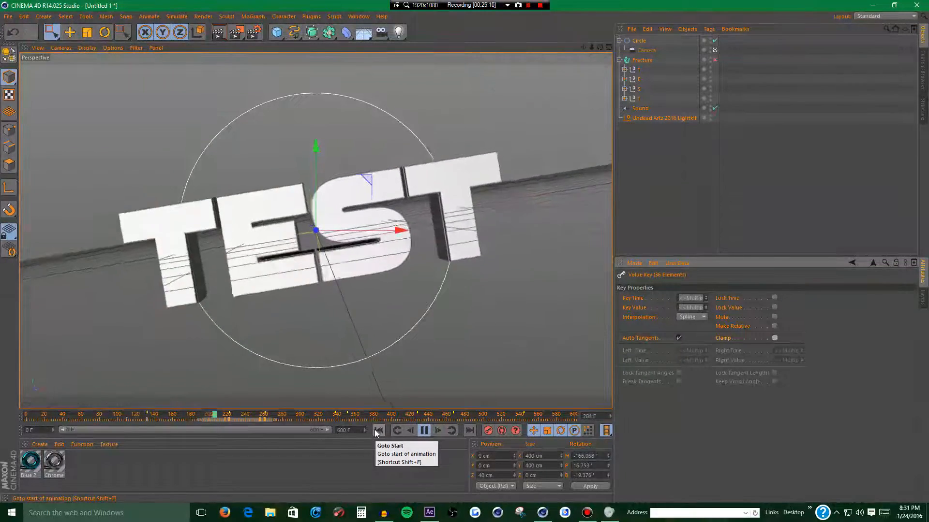
- Replay the animation from about frame 186 to check the Circle's motion, and go to frame 333
click(423, 431)
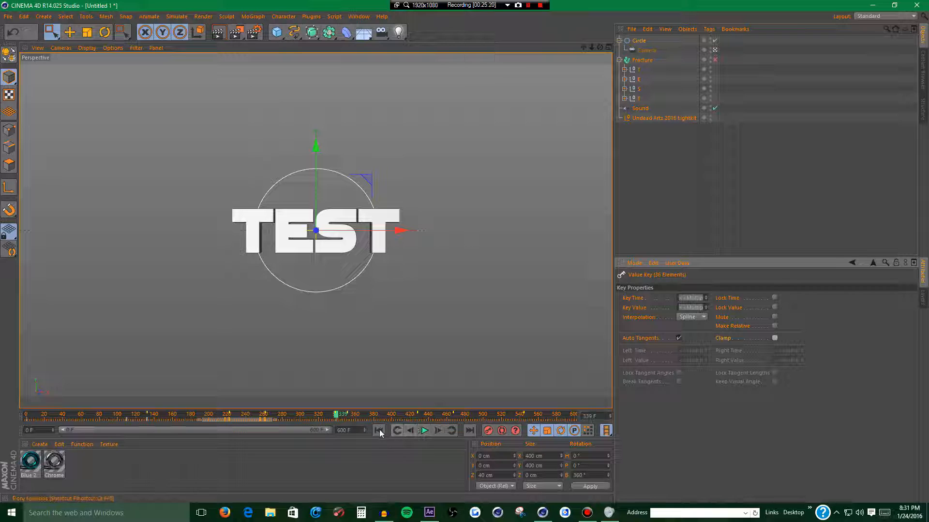
click(197, 415)
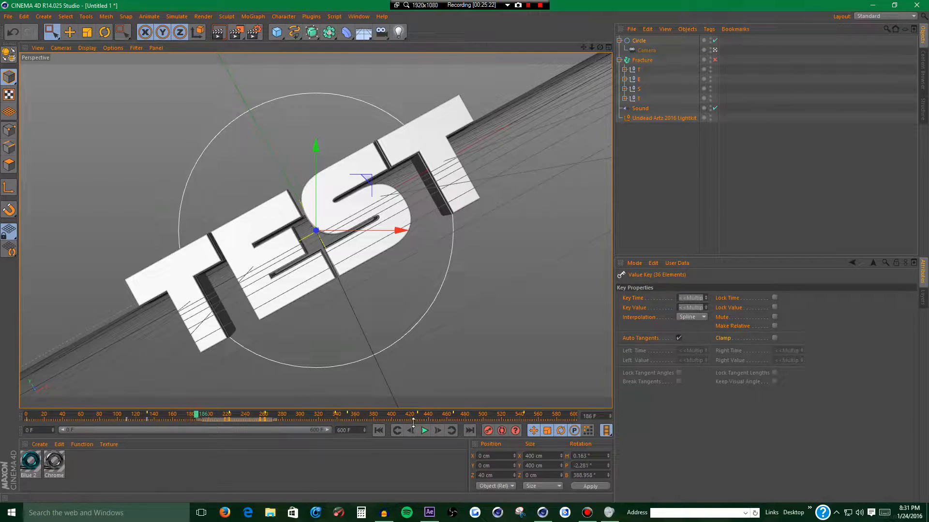
click(424, 431)
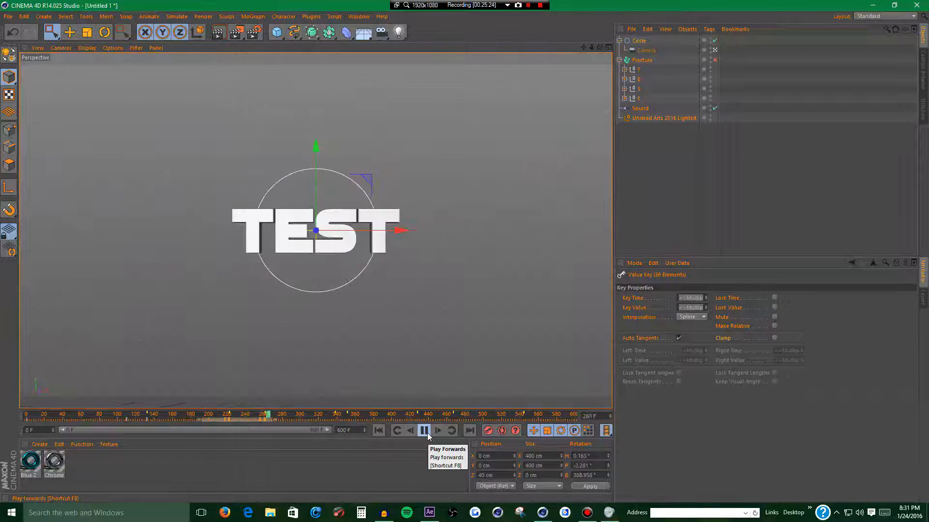
click(429, 433)
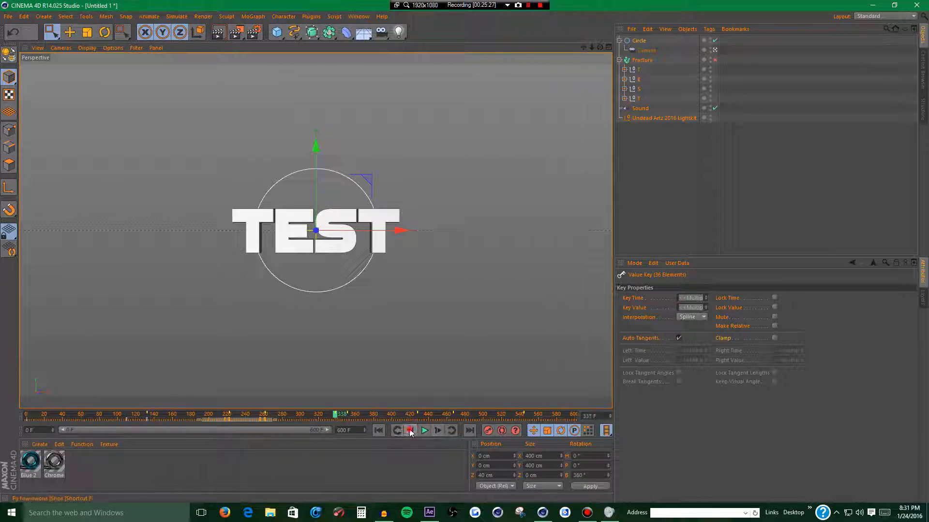
click(410, 431)
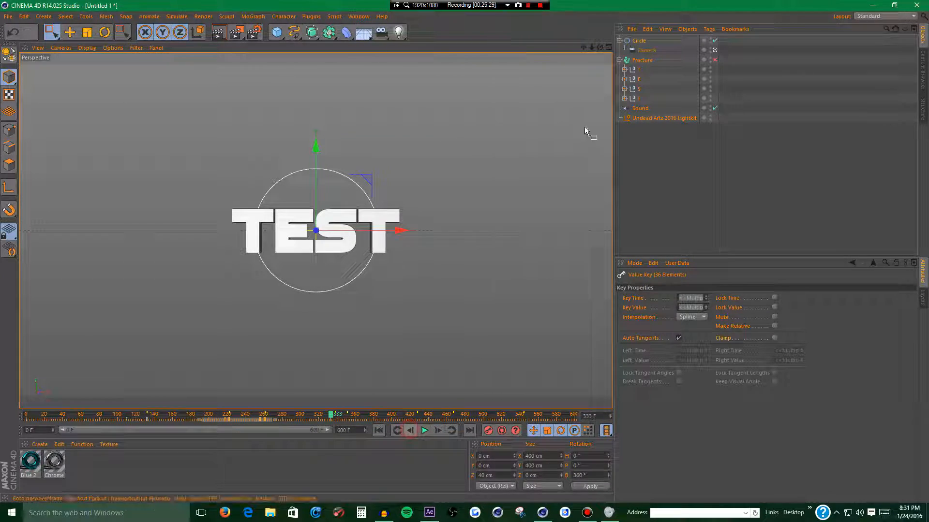
click(636, 71)
ctrl+click(636, 90)
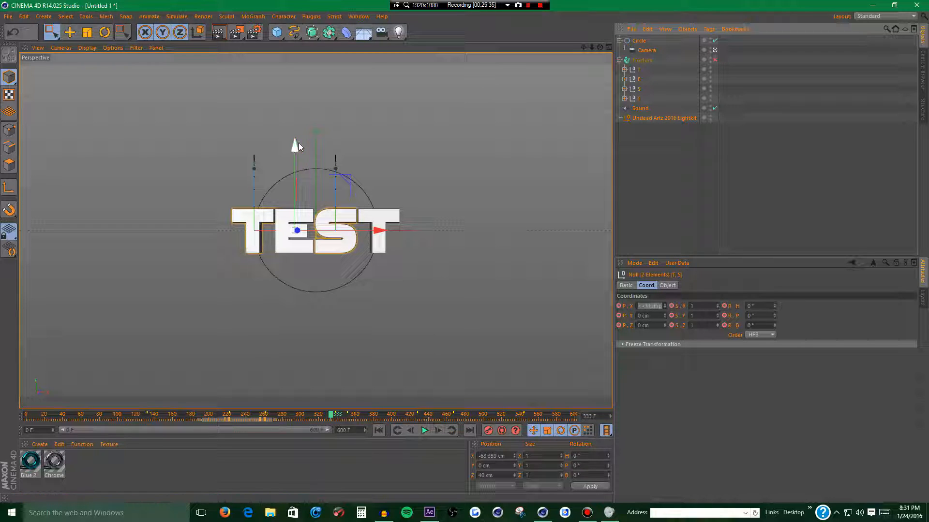
drag(296, 146, 294, 260)
key(ctrl+z)
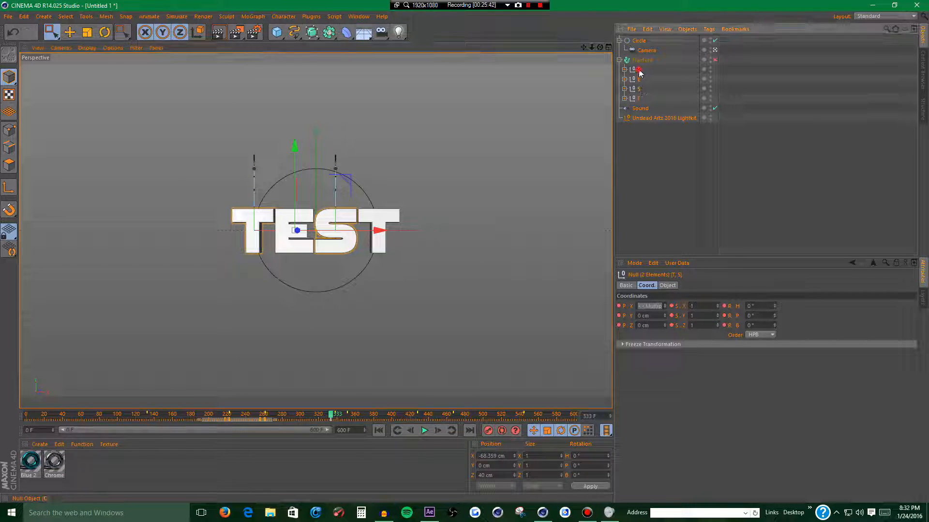
- Keyframe all four letters at frame 333 and advance to frame 338
shift+click(638, 99)
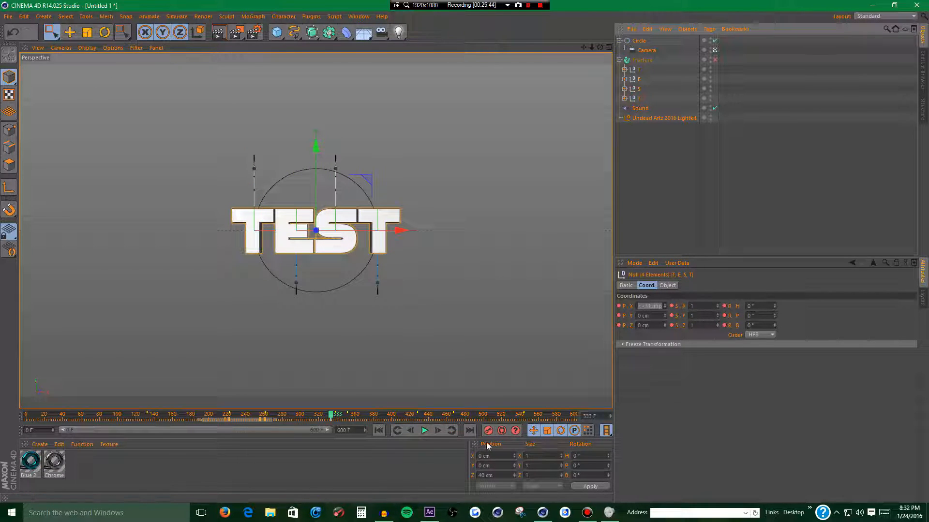
click(438, 430)
click(438, 431)
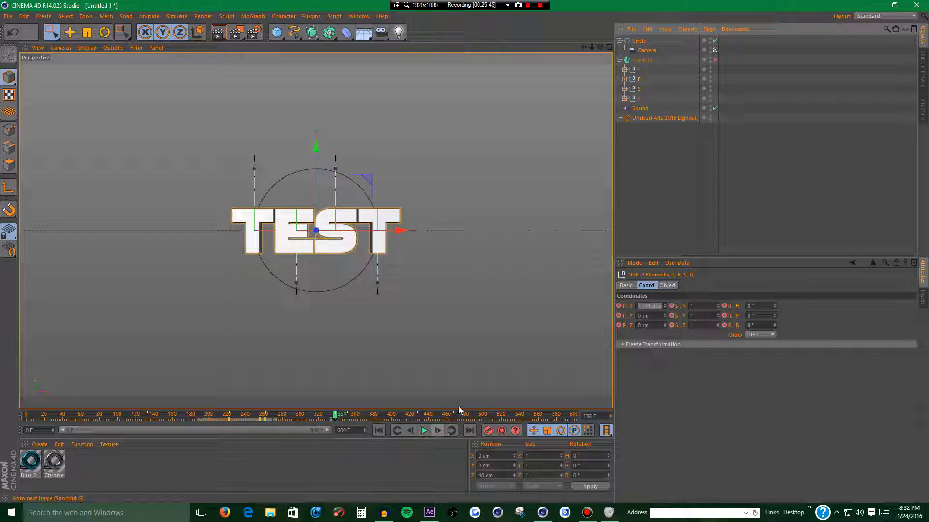
- Lower the first T and the S to Y -340 cm at frame 338 and keyframe them
click(638, 69)
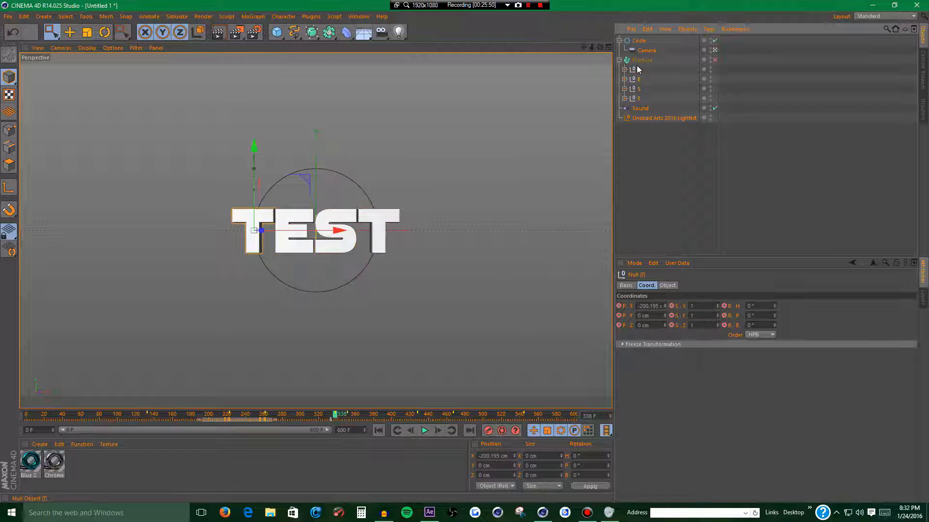
ctrl+click(637, 90)
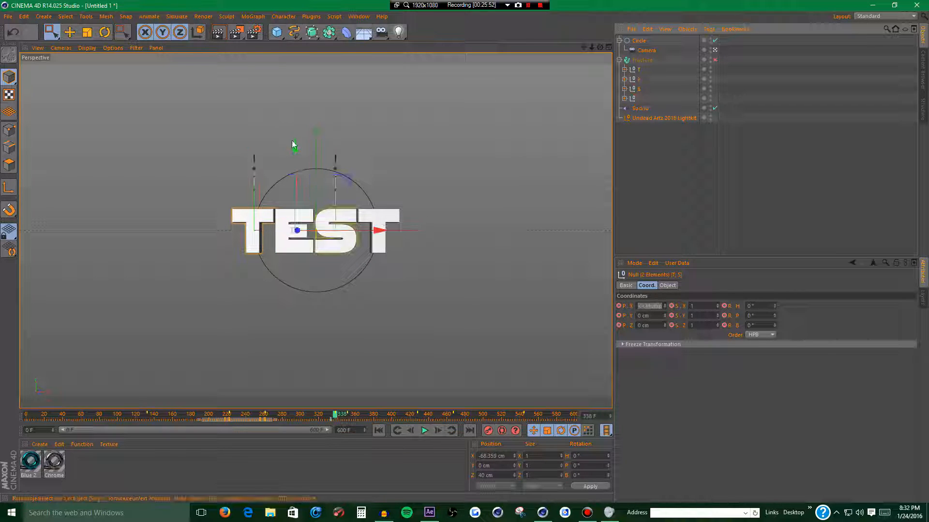
drag(295, 145, 303, 251)
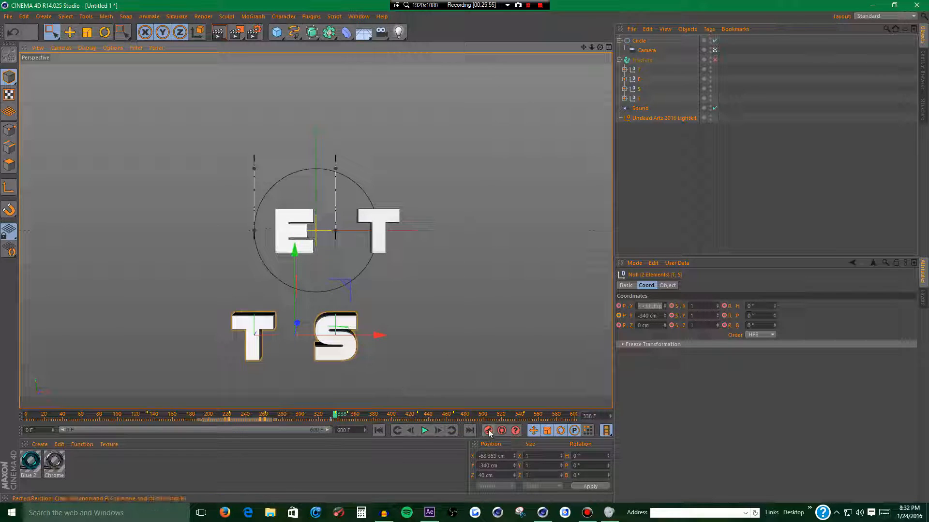
- Raise the E and the last T to Y 330 cm at frame 338 and keyframe them
click(638, 80)
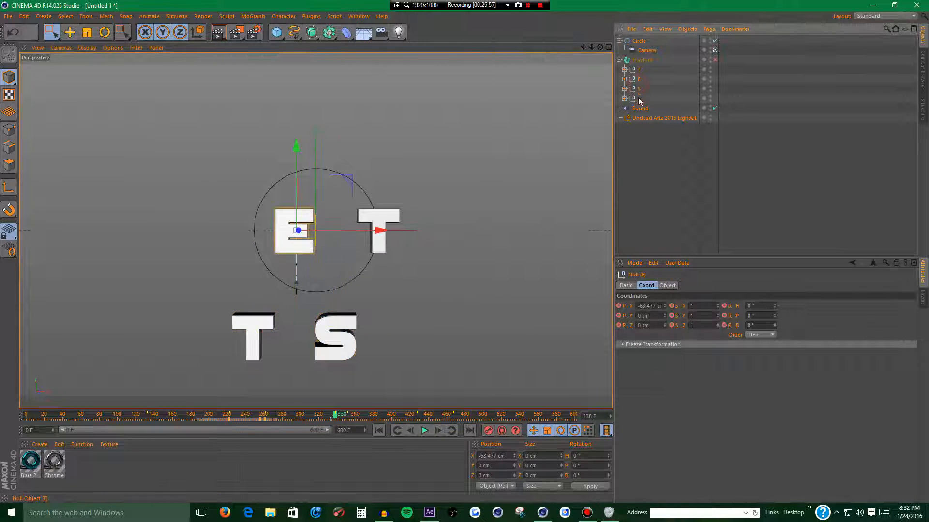
shift+click(638, 99)
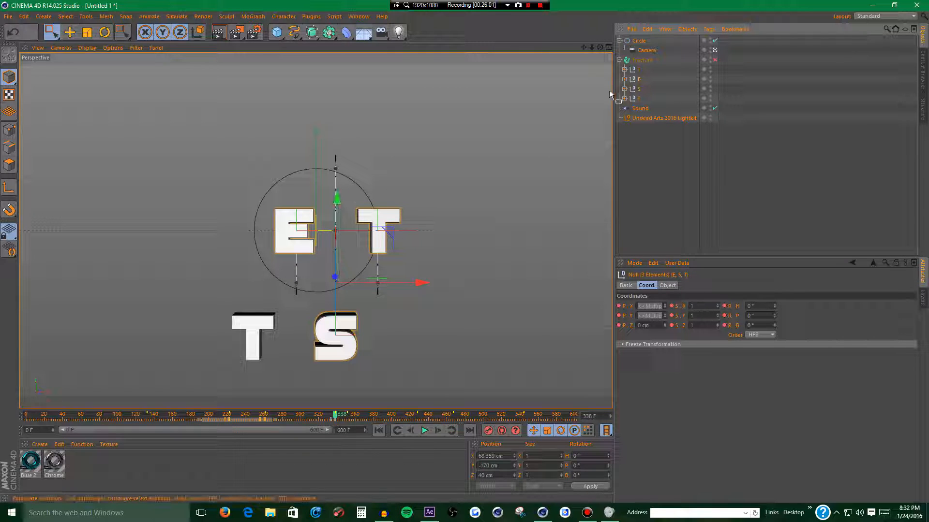
ctrl+click(641, 88)
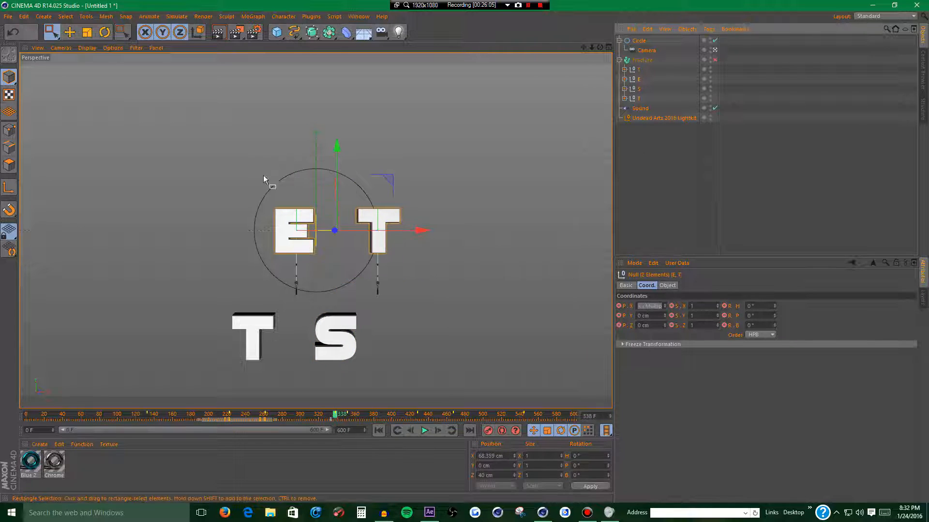
drag(336, 156, 346, 113)
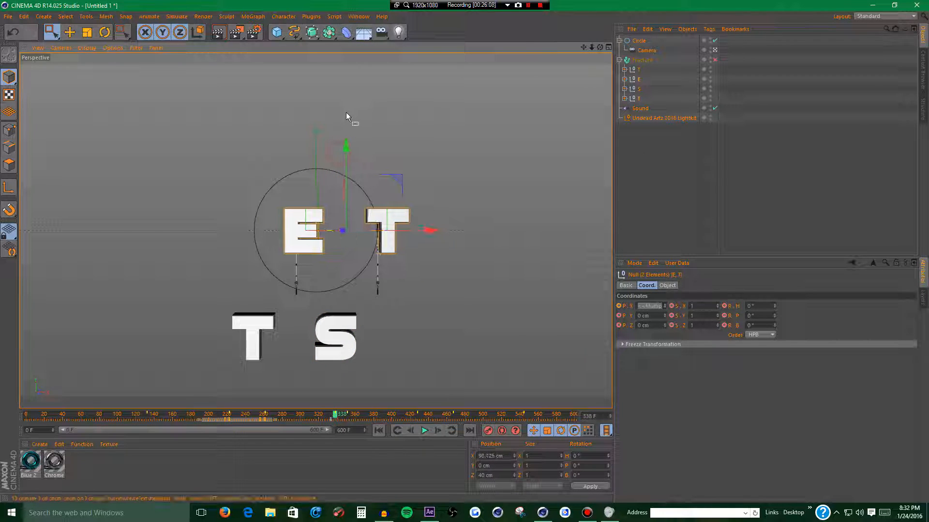
key(ctrl+z)
drag(337, 155, 338, 53)
click(486, 430)
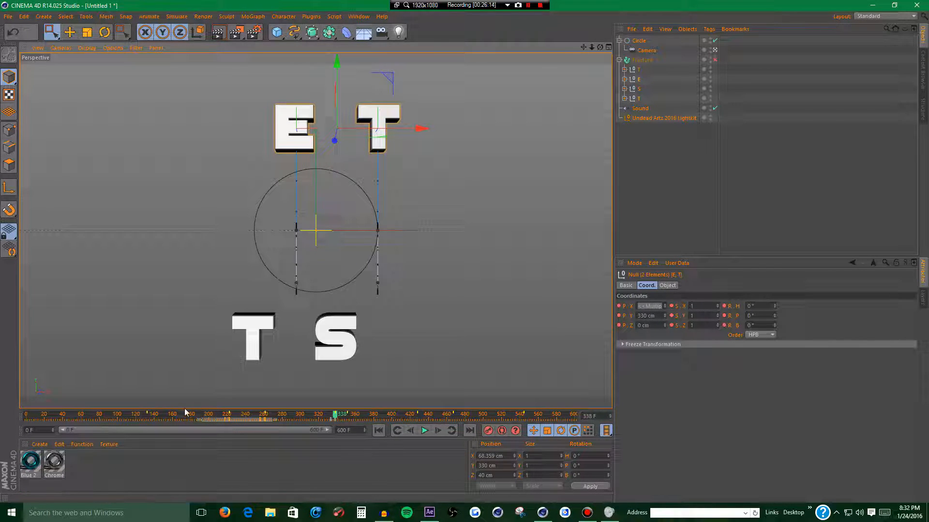
- Replay the animation from about frame 175 to check the letters splitting apart
click(186, 414)
click(425, 430)
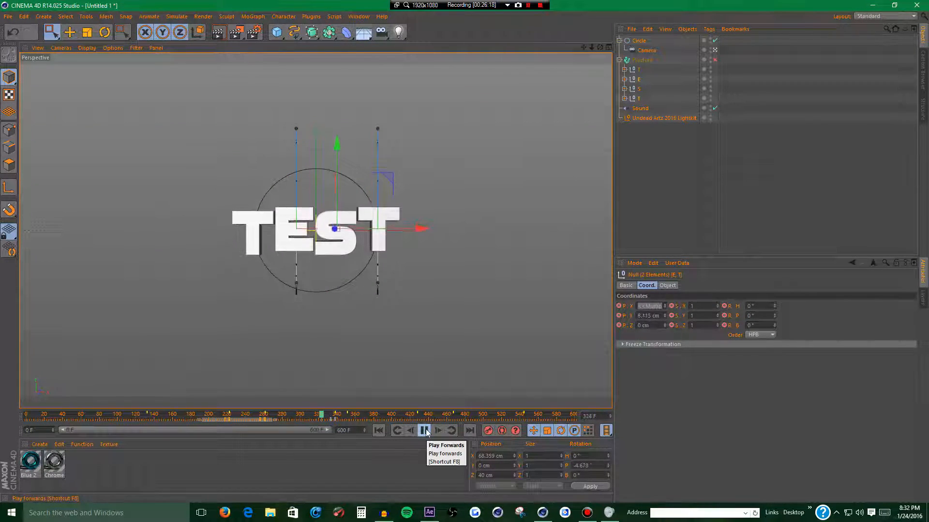
click(424, 429)
- Keyframe all four letters in their separated positions at frame 346
click(406, 430)
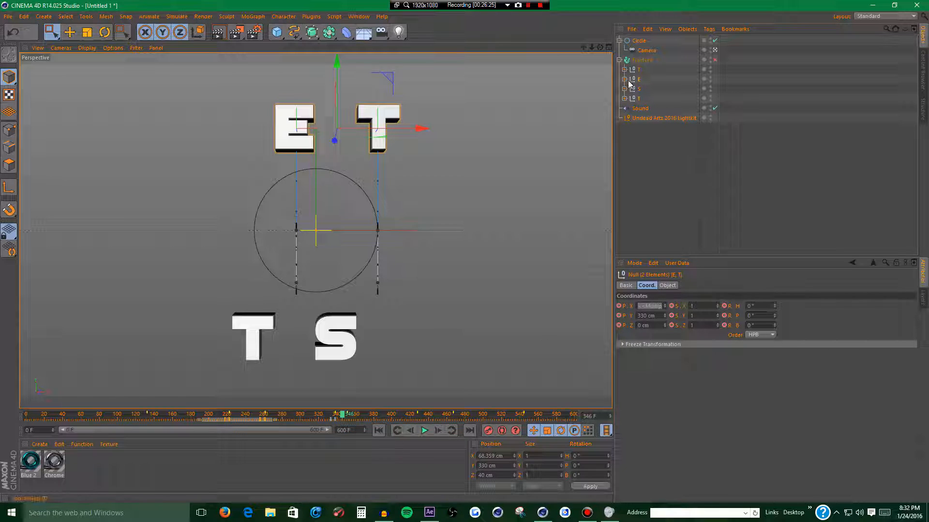
click(638, 99)
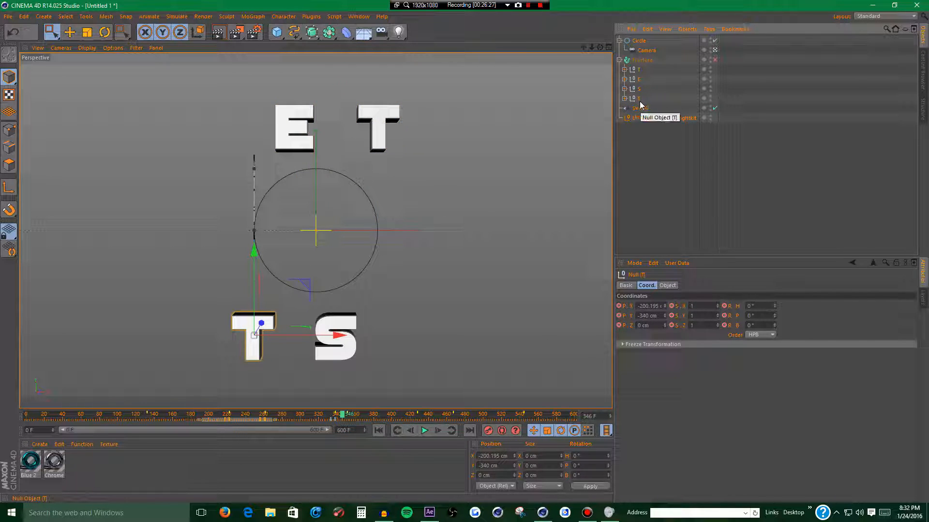
shift+click(639, 99)
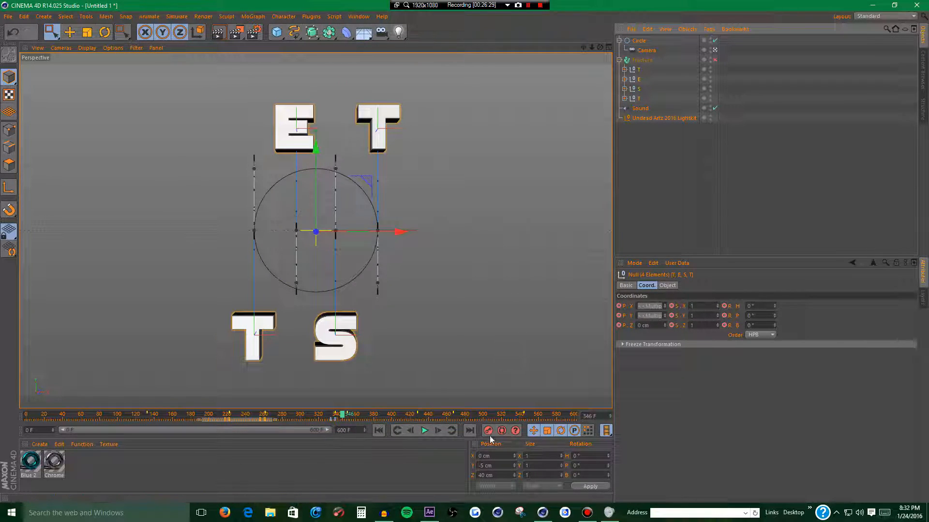
- At frame 351, set the Y position of all four letters to 0 cm and keyframe them
click(438, 434)
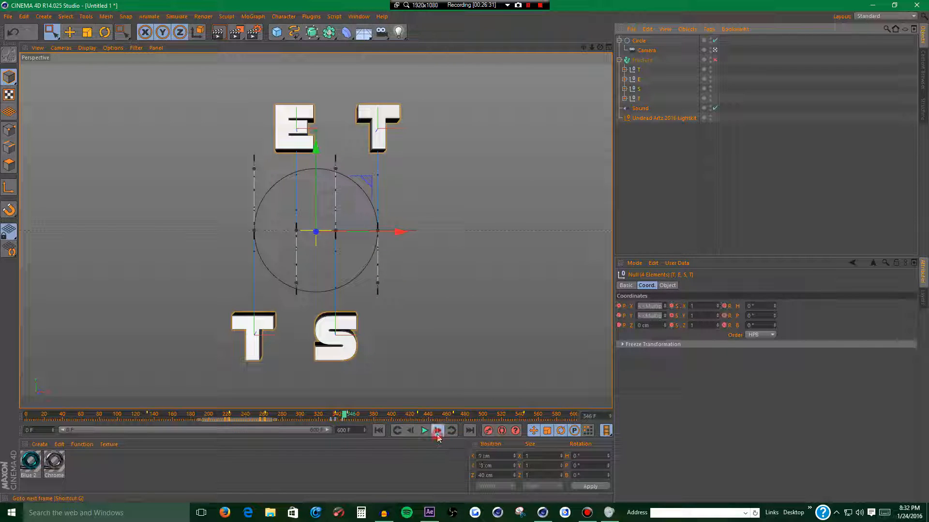
click(437, 434)
click(651, 315)
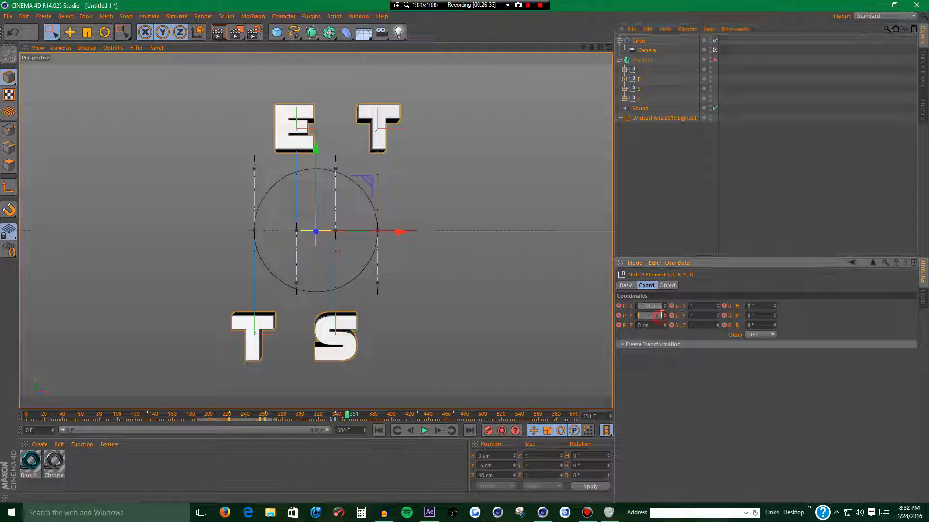
text(0)
key(Return)
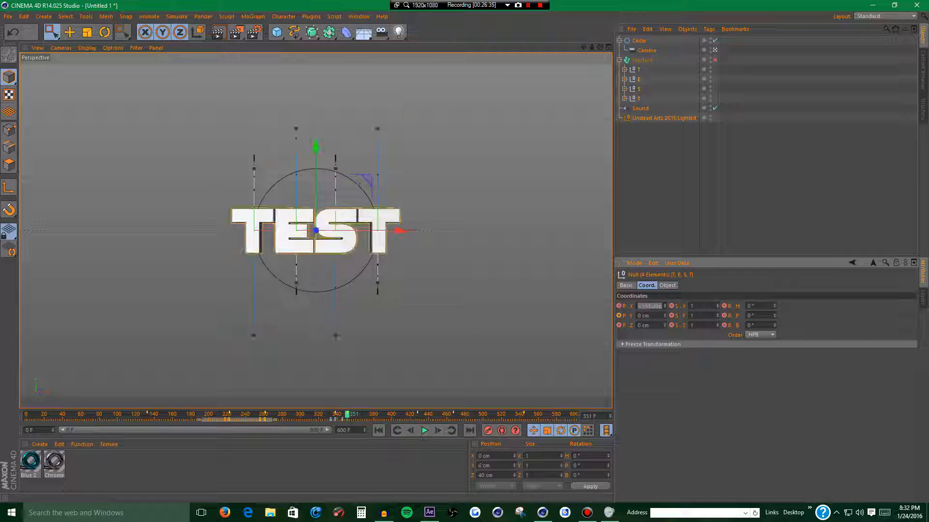
click(486, 432)
- Turn off Clamp for the letters' keyframes between about frames 292 and 377, and replay the animation from the start
drag(370, 420, 292, 423)
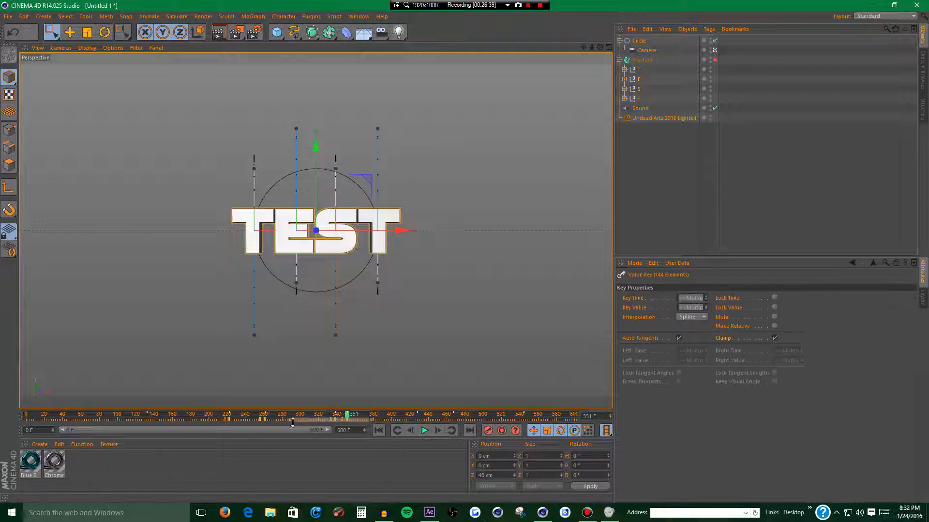
click(774, 338)
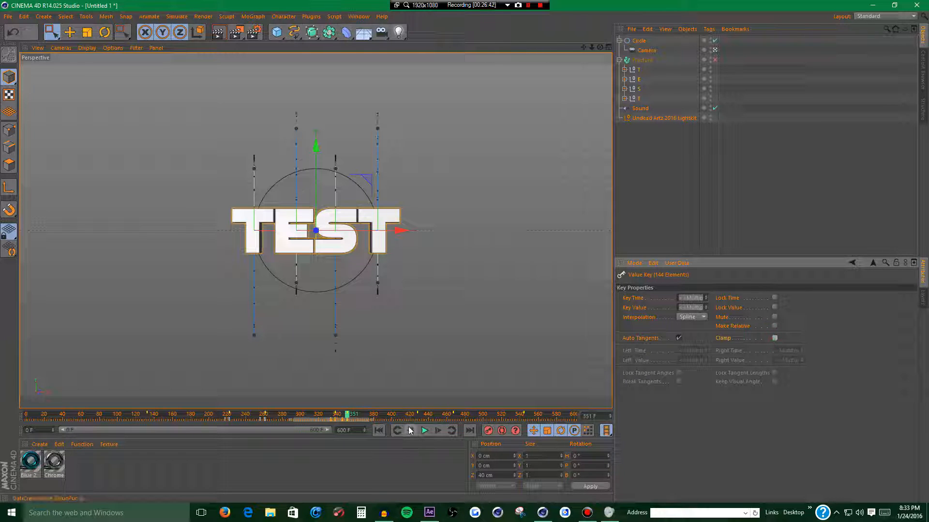
click(424, 430)
click(379, 431)
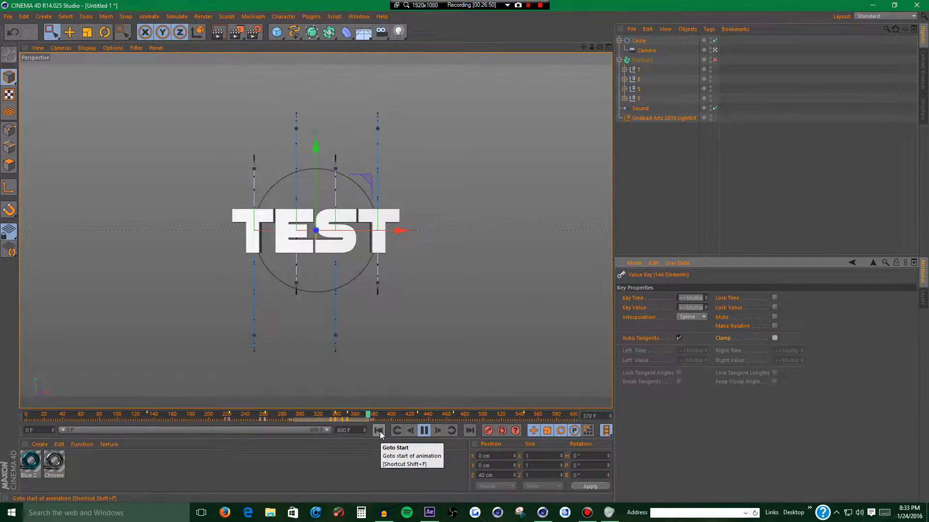
click(424, 430)
- Return to the letters' keyframe at frame 333 and keyframe the Circle there
click(398, 430)
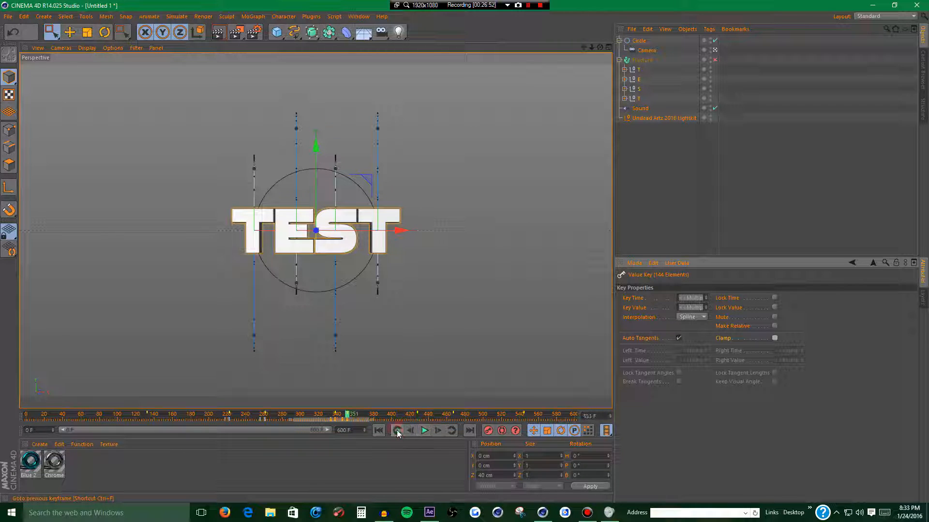
click(397, 431)
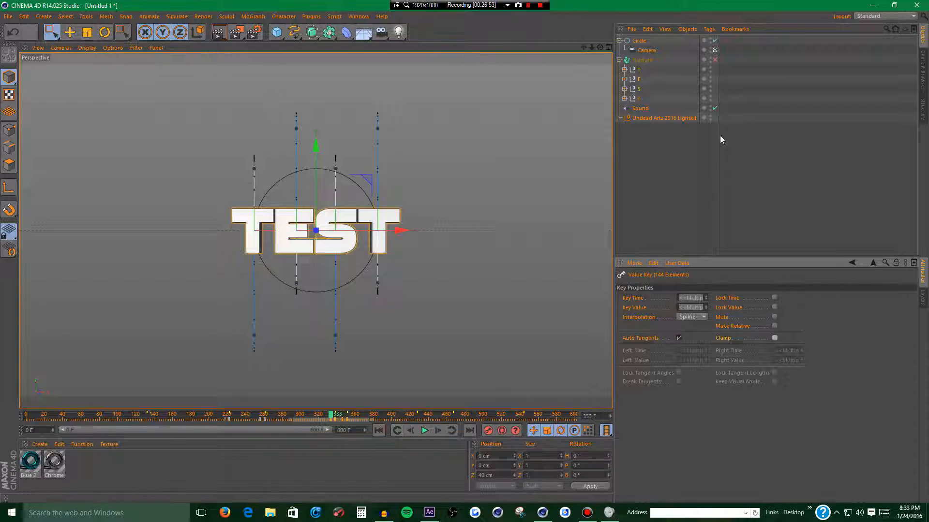
click(677, 213)
click(639, 40)
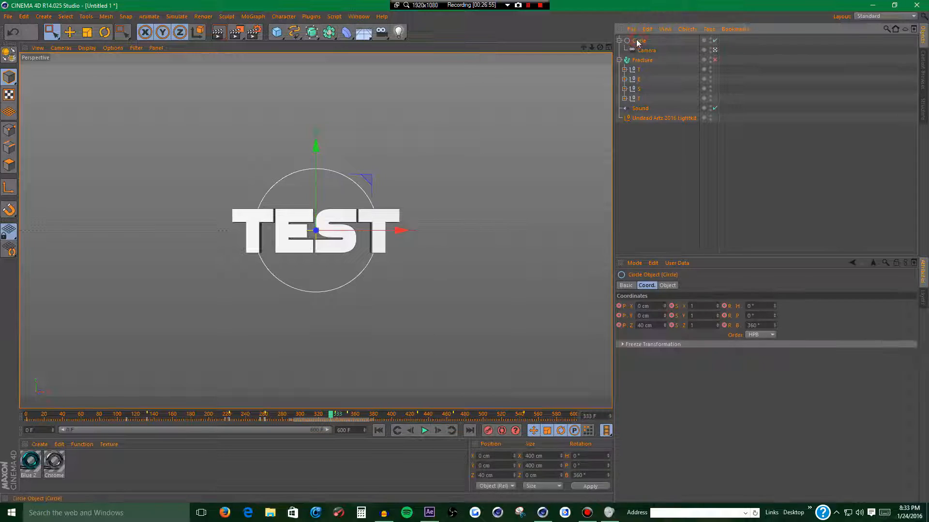
click(484, 432)
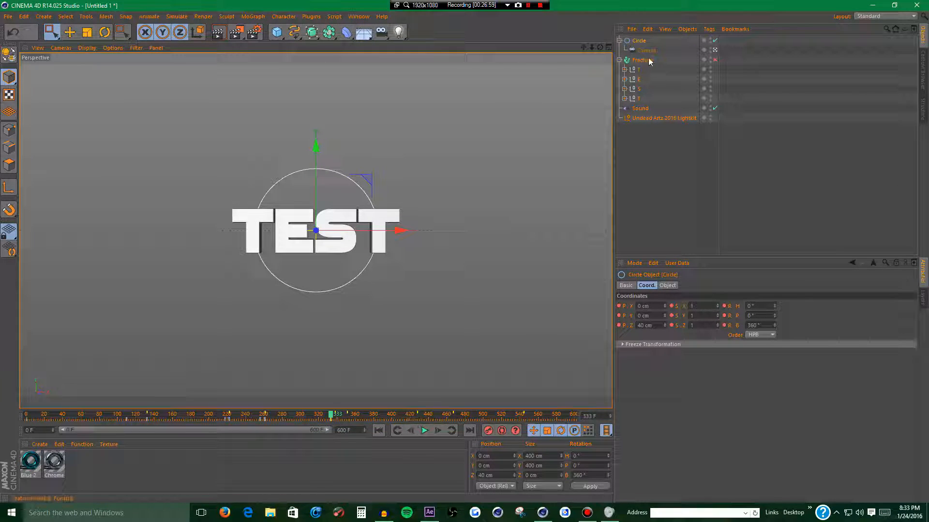
- At the letters' keyframe on frame 338, rotate the Circle to about H -27.3°, P 18.8°, B 358.4° and keyframe it
click(630, 71)
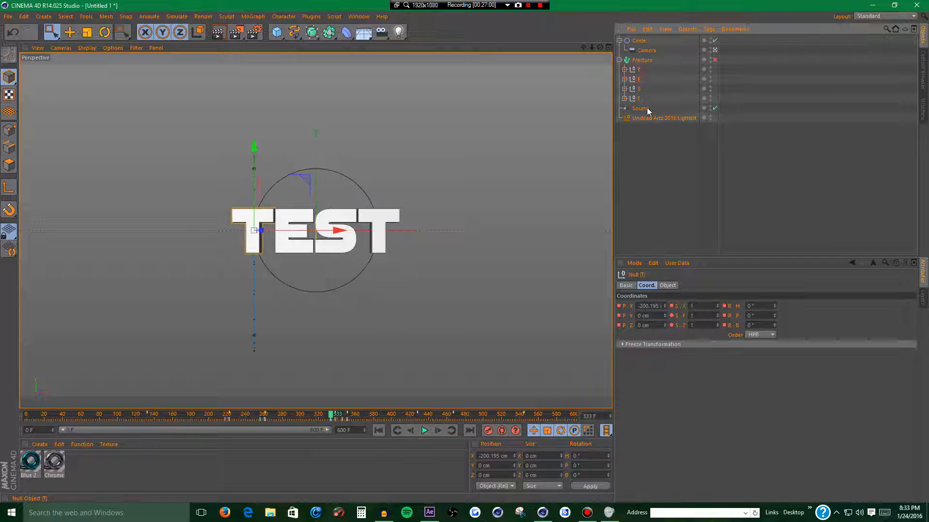
click(451, 431)
click(633, 42)
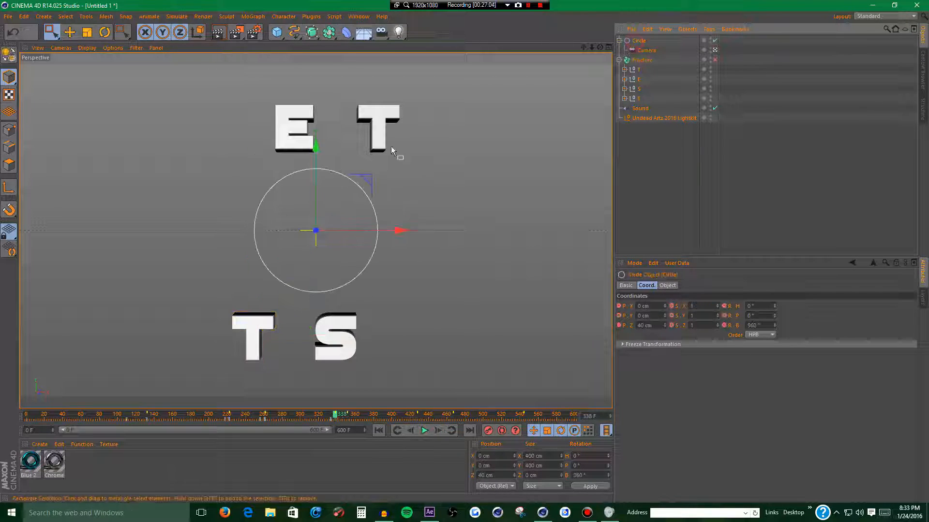
click(105, 39)
drag(338, 199, 296, 225)
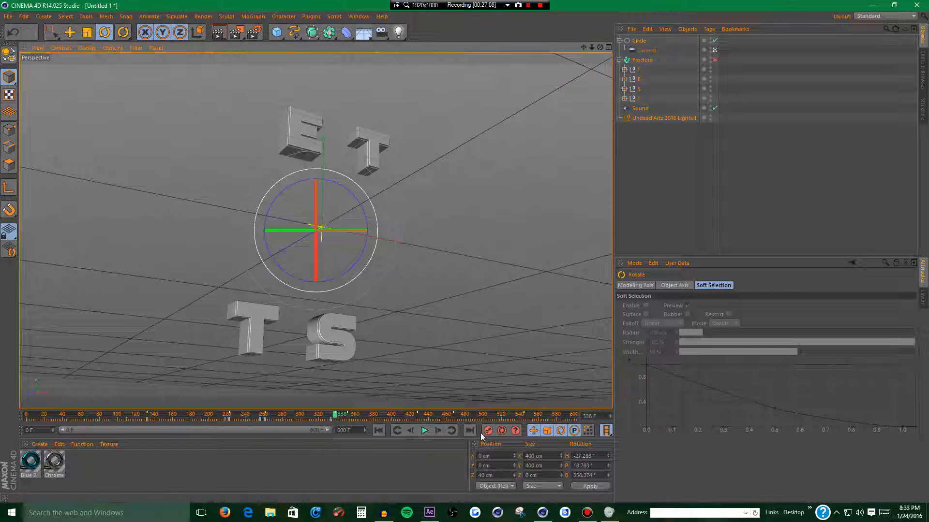
- Check the running Audacity recording, return to Cinema 4D and keyframe the Circle at the letters' keyframe on frame 346
click(636, 69)
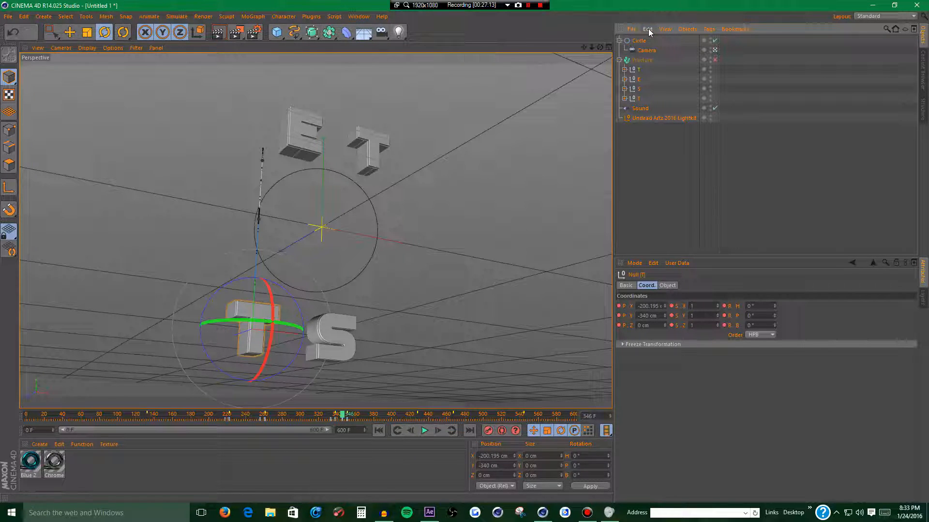
click(634, 44)
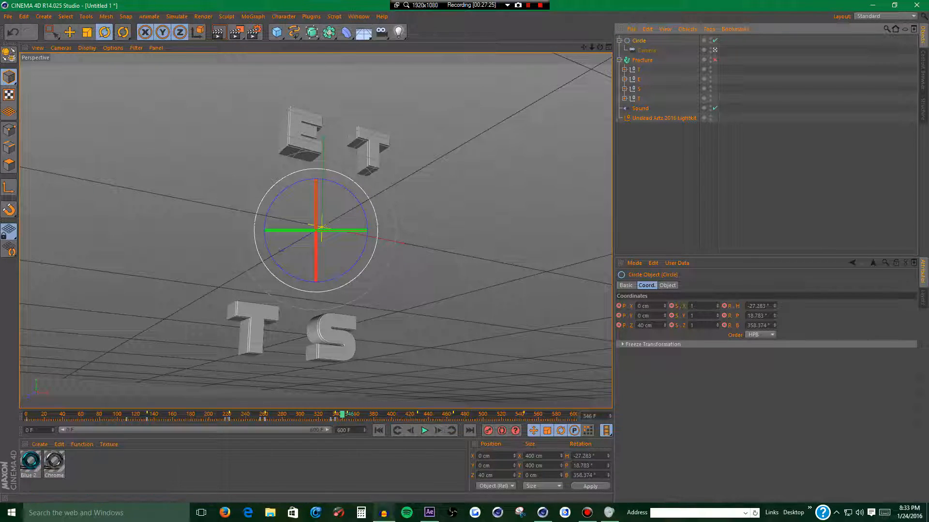
click(383, 513)
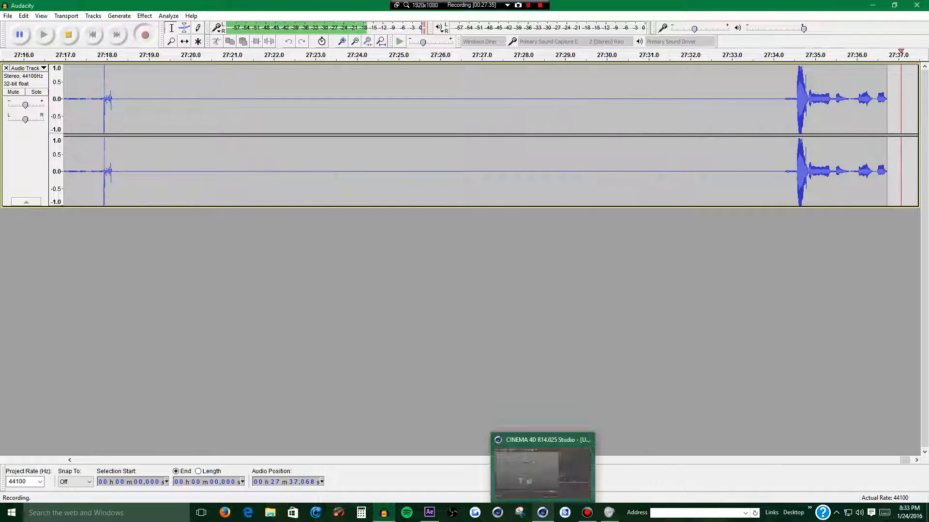
click(542, 512)
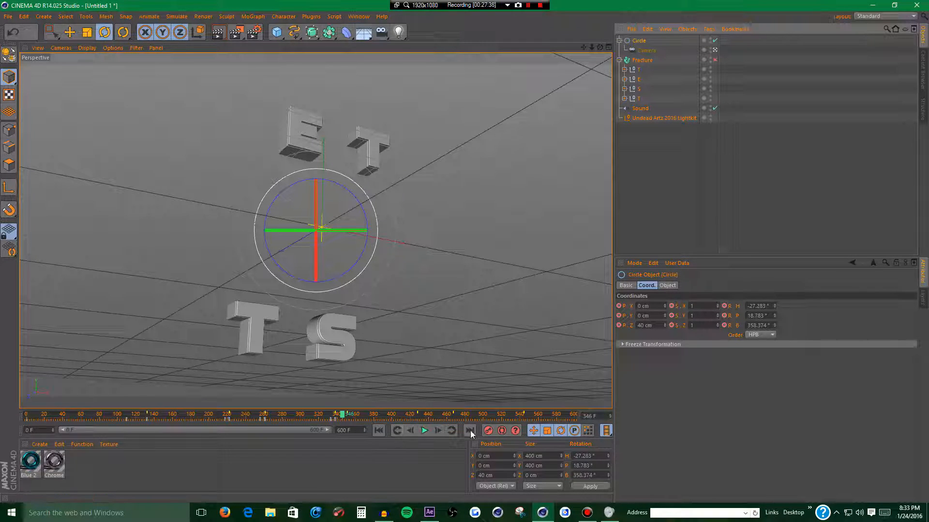
click(488, 431)
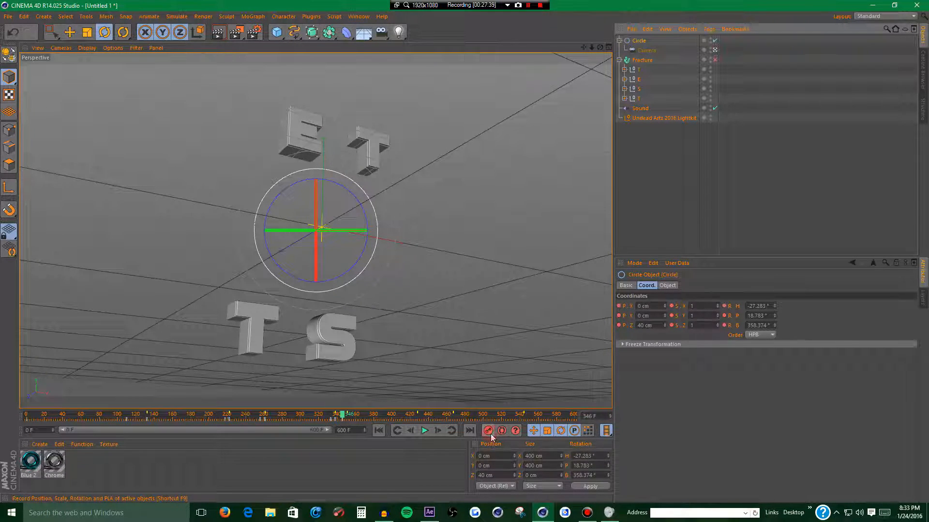
- At the letters' keyframe on frame 351, rotate the Circle to about H 21.8°, P 14.2°, B 360.4° and keyframe it
click(635, 69)
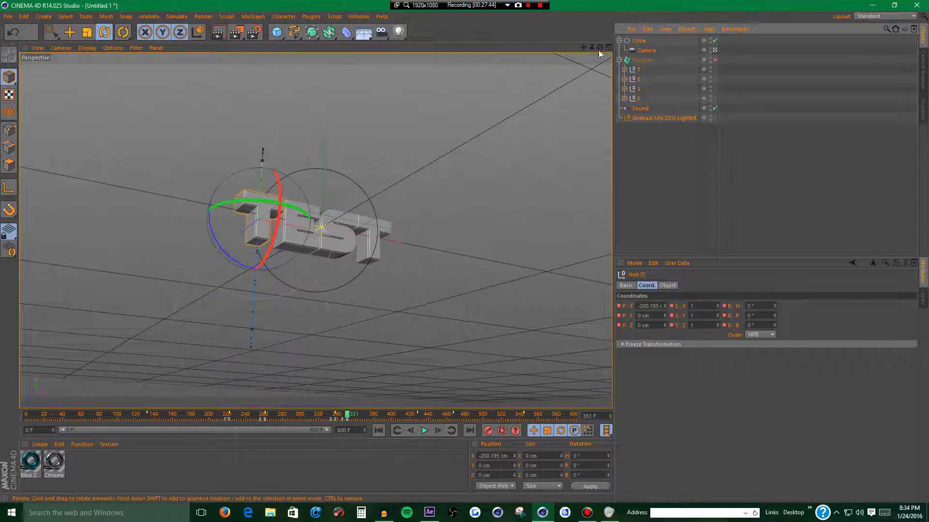
click(638, 41)
drag(306, 199, 273, 206)
click(489, 431)
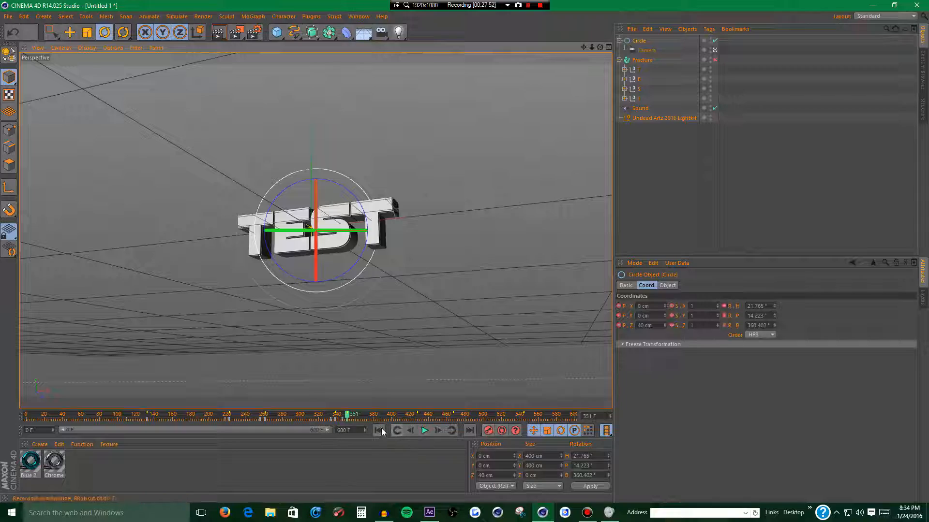
- Replay the animation from the start and turn off Clamp for the Circle's keyframes between about frames 178 and 366
click(380, 429)
click(424, 430)
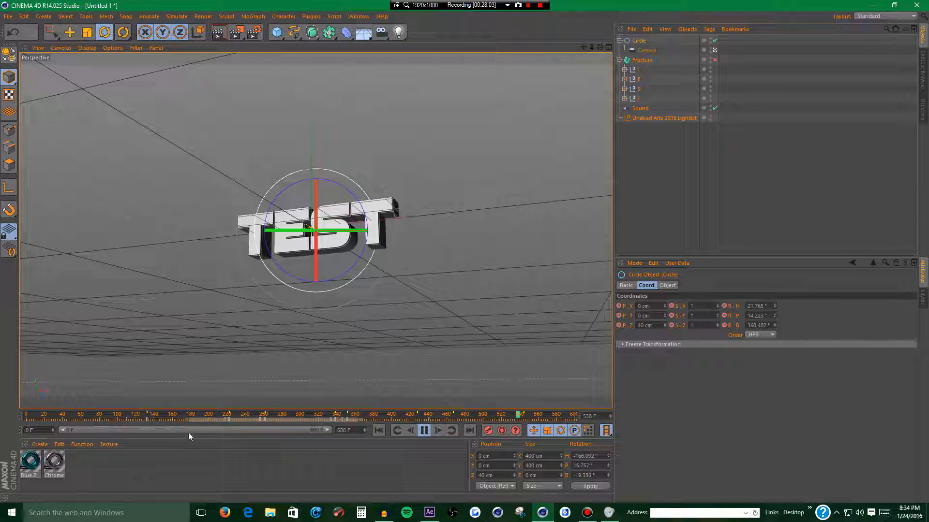
drag(189, 433, 184, 432)
click(773, 340)
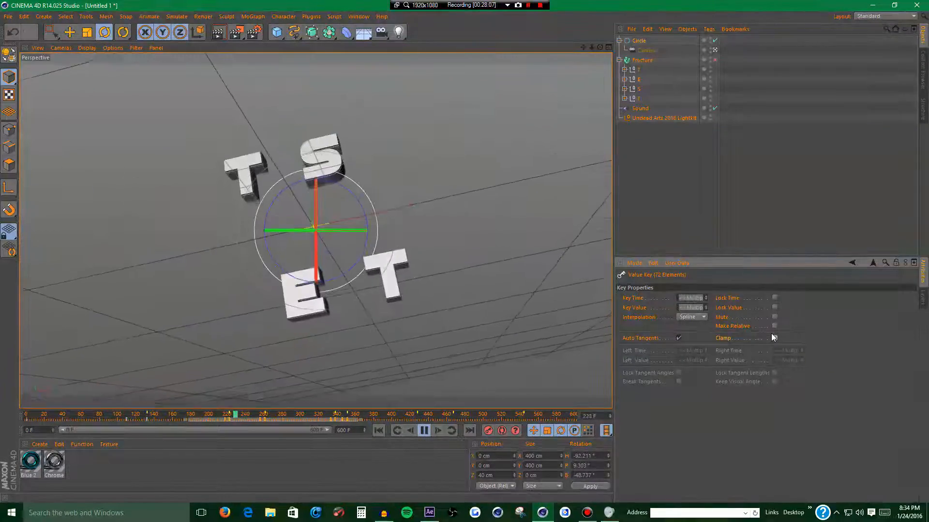
click(773, 335)
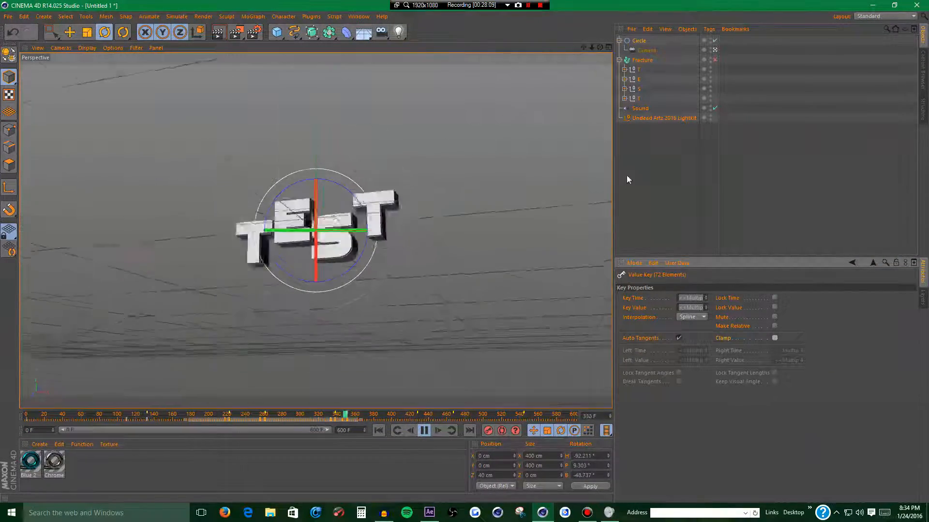
- Turn Clamp back on for the selected Circle keyframes to compare the playback, switch it off again and stop playback
click(775, 338)
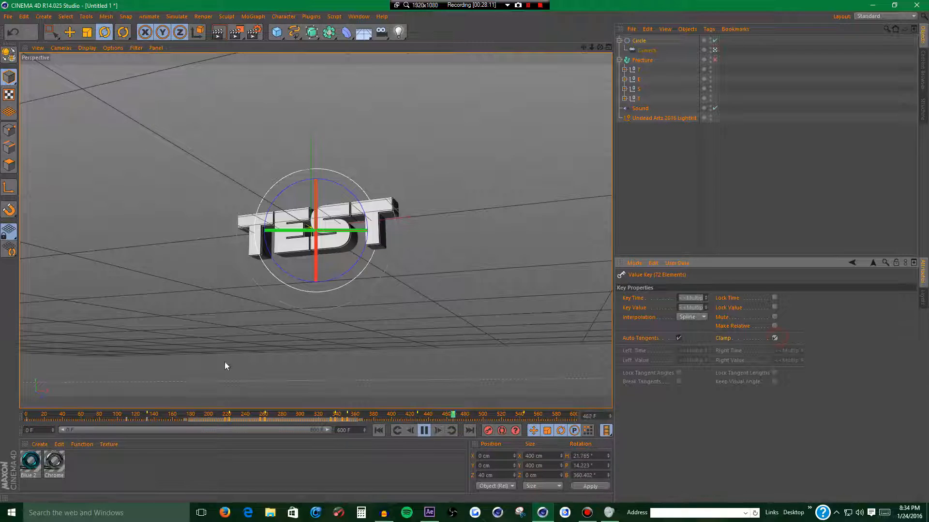
click(190, 414)
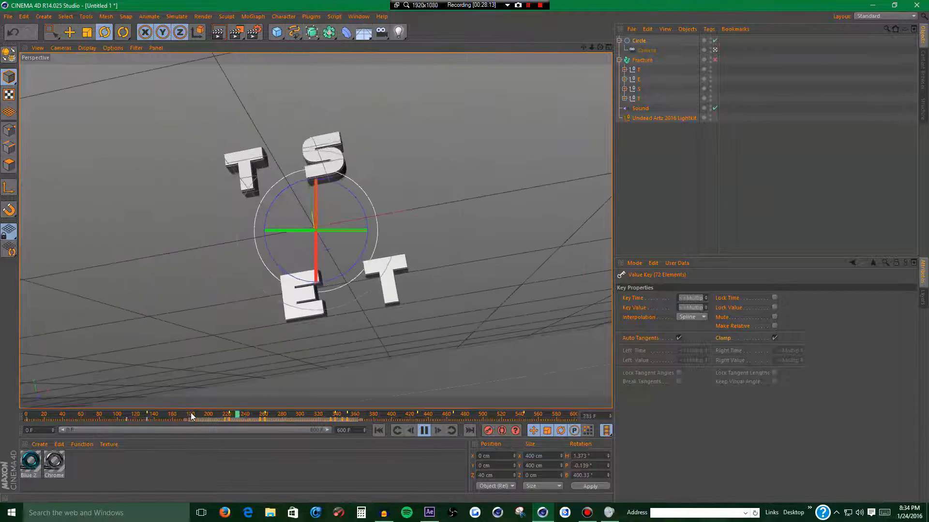
click(775, 338)
click(774, 339)
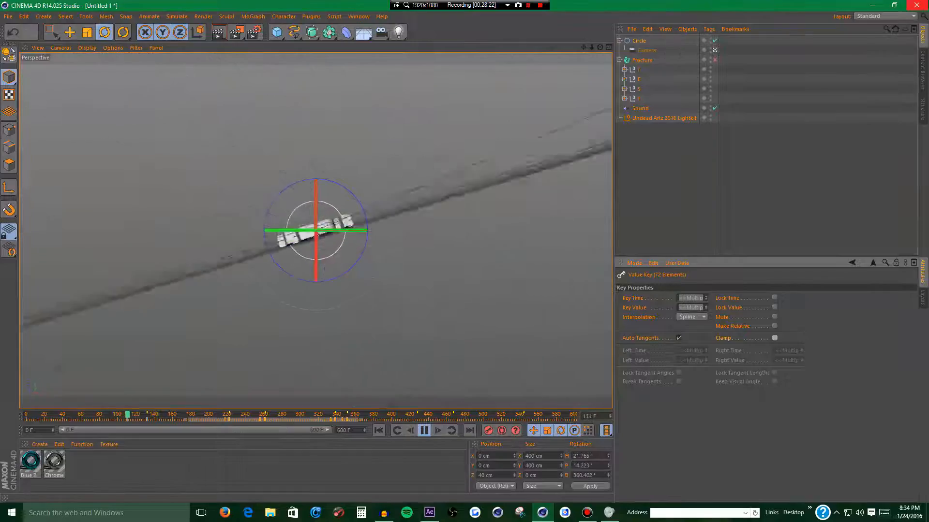
click(430, 431)
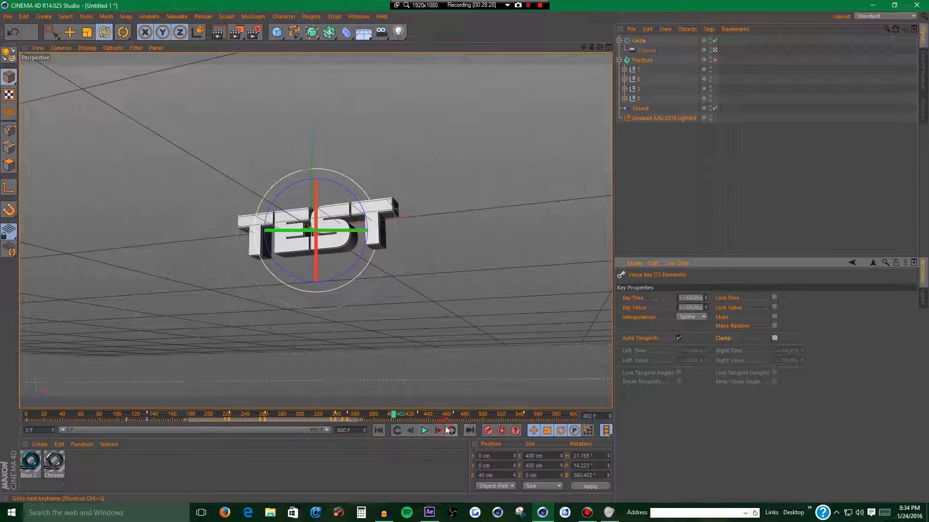
- At frame 420, set the Circle's rotation to H 0°, P 0°, B 360° and keyframe it
click(450, 431)
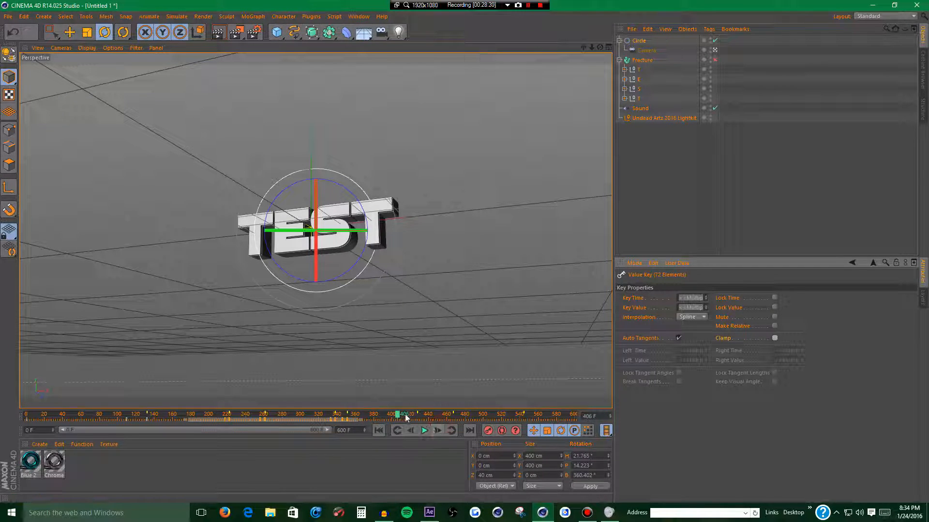
drag(400, 415, 418, 416)
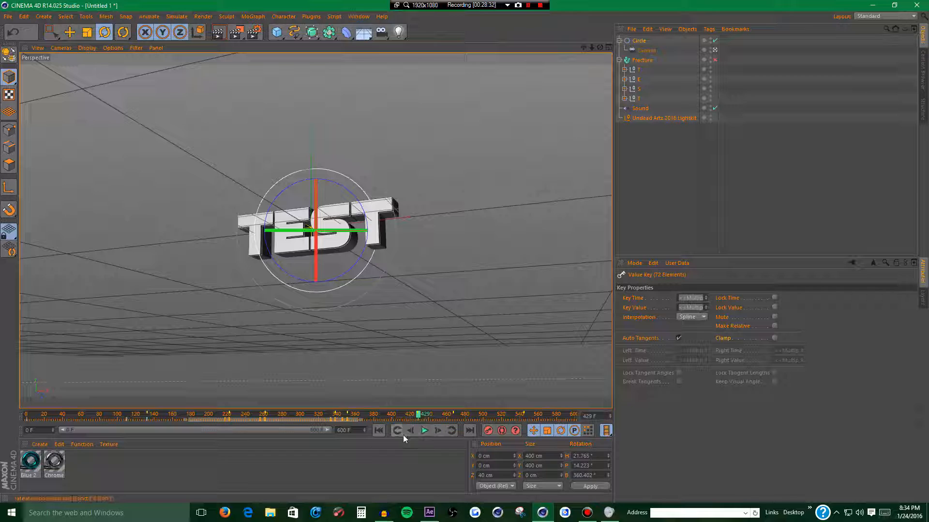
click(408, 431)
click(408, 431)
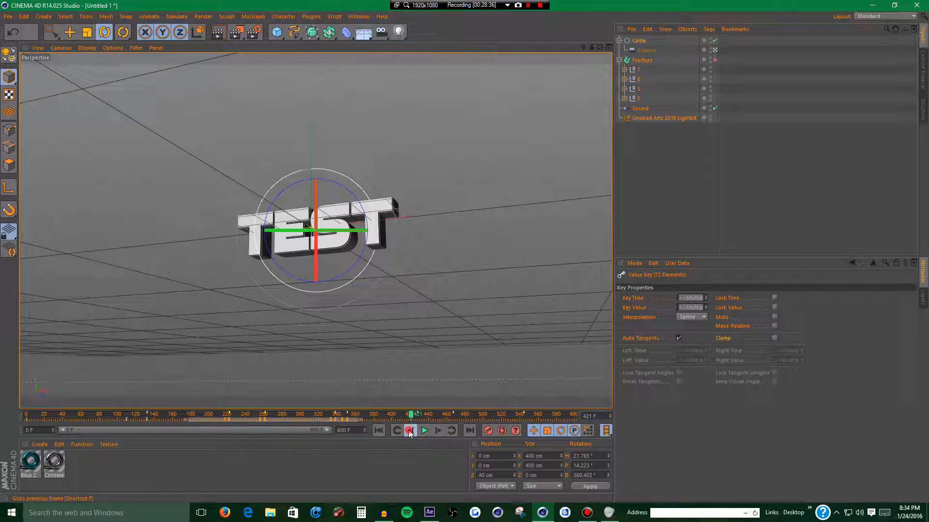
click(437, 432)
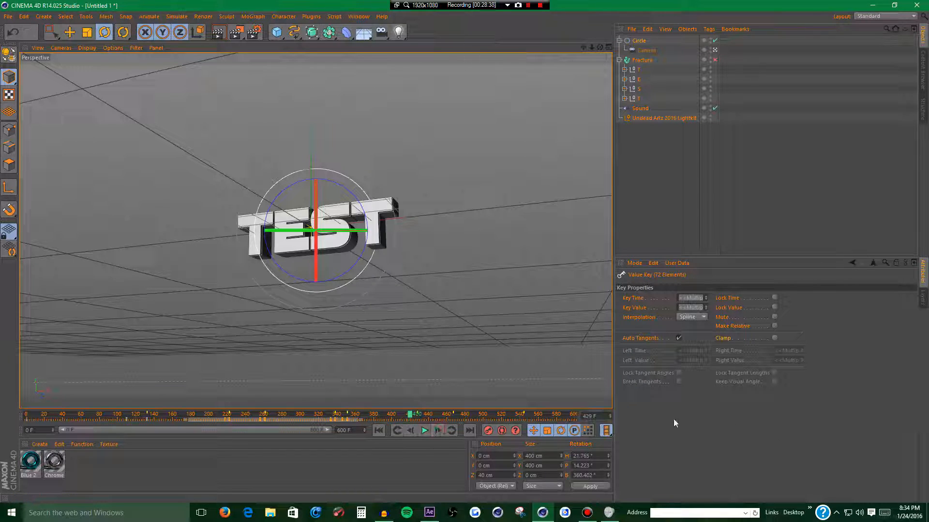
click(599, 455)
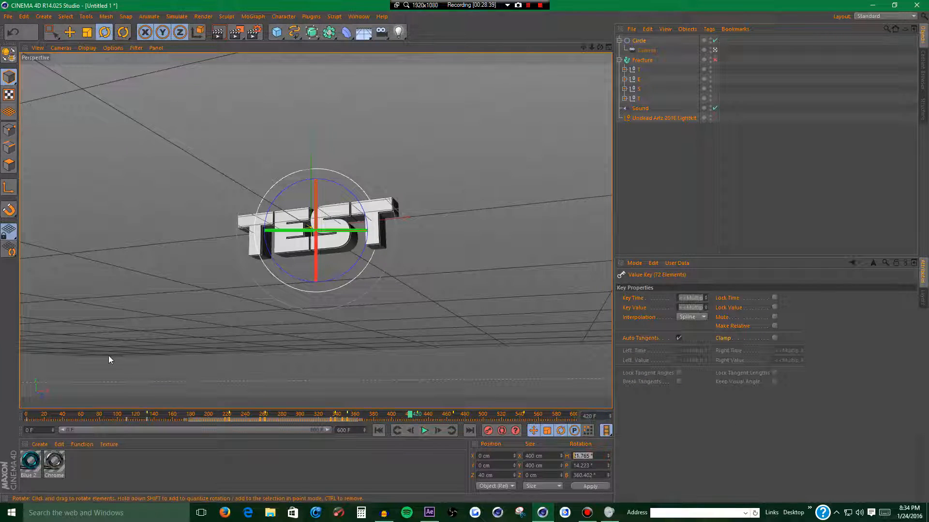
key(Tab)
text(280)
key(Return)
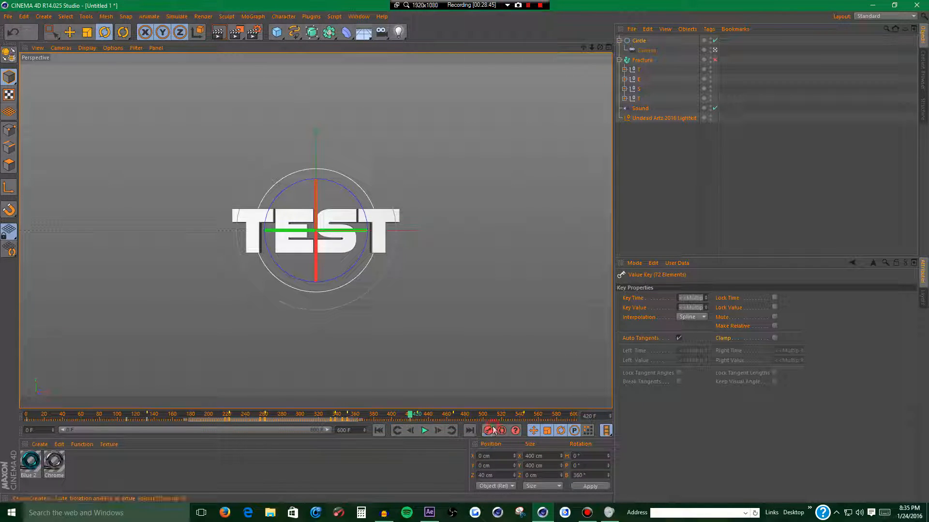
- At frame 428, rotate the Circle to a bank of 270° and keyframe it
drag(346, 189, 244, 179)
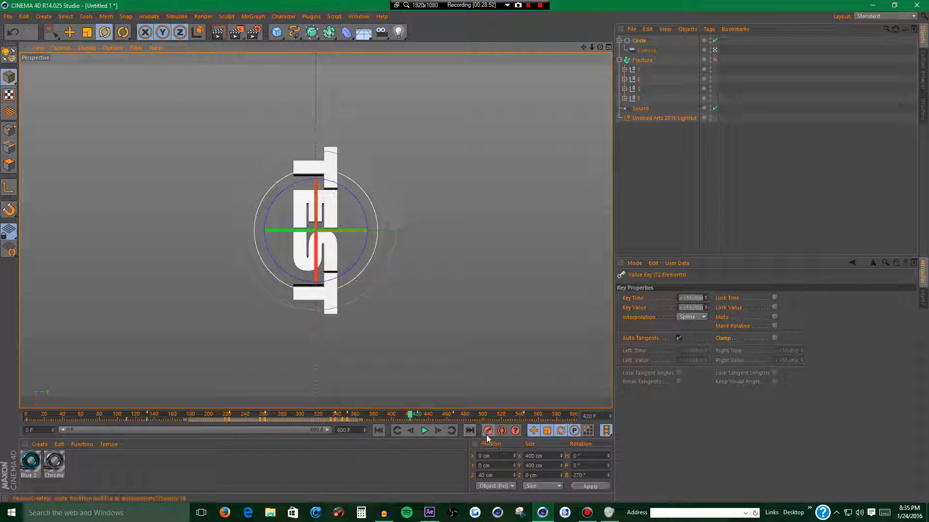
click(437, 430)
click(436, 430)
click(437, 430)
drag(341, 188, 246, 193)
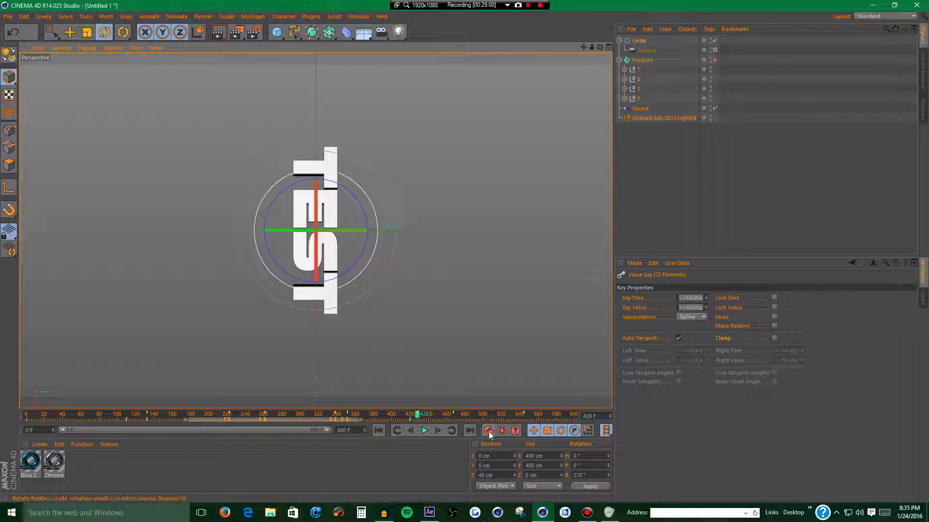
- Try moving the last letter T outward about 50 cm along its X axis at frame 428
click(643, 106)
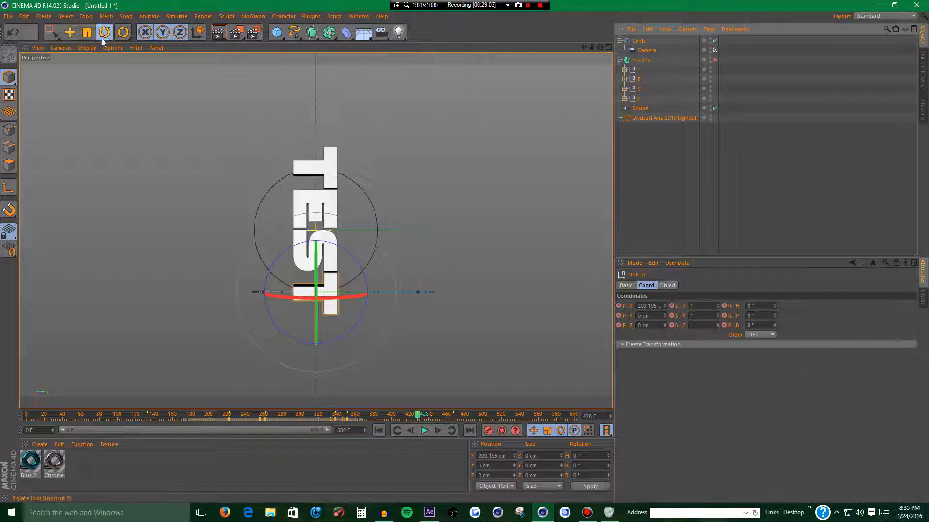
click(71, 33)
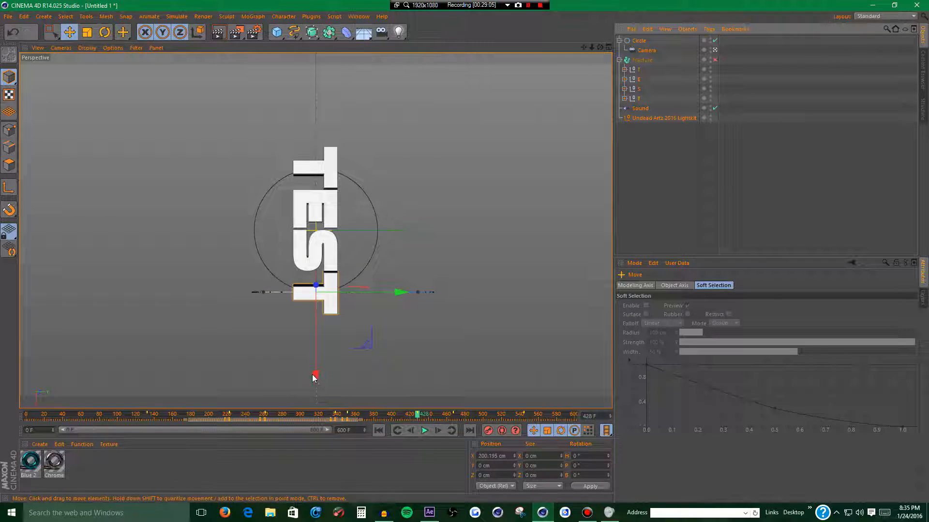
drag(316, 375, 317, 383)
key(ctrl+z)
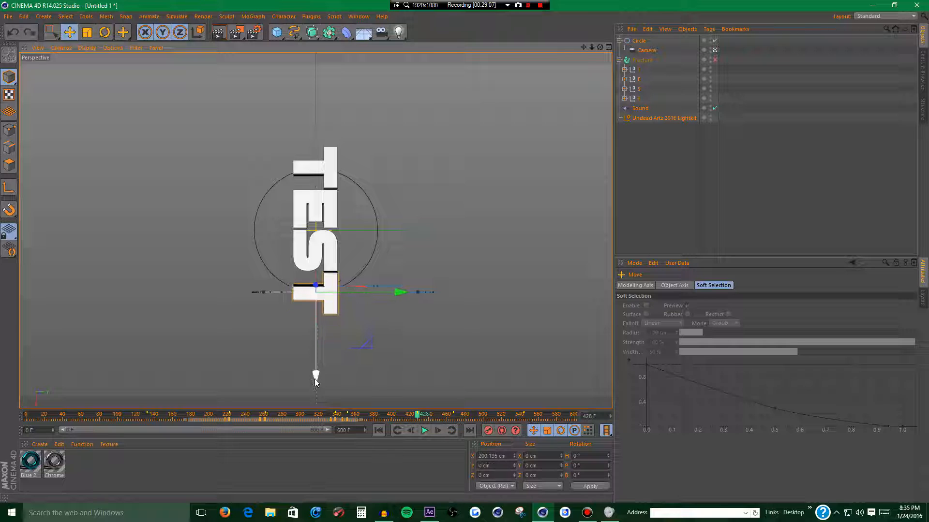
mouse_move(314, 379)
mouse_down()
mouse_move(321, 405)
mouse_move(317, 391)
mouse_up()
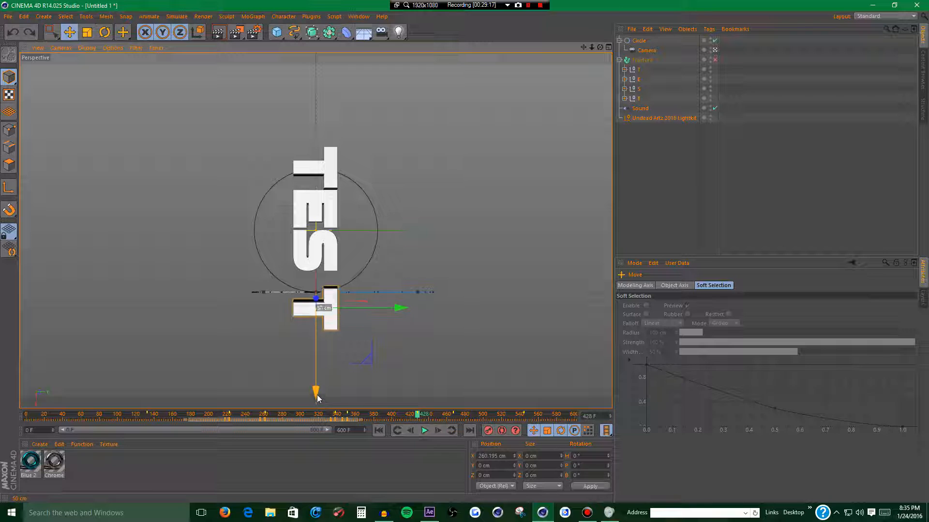
click(104, 30)
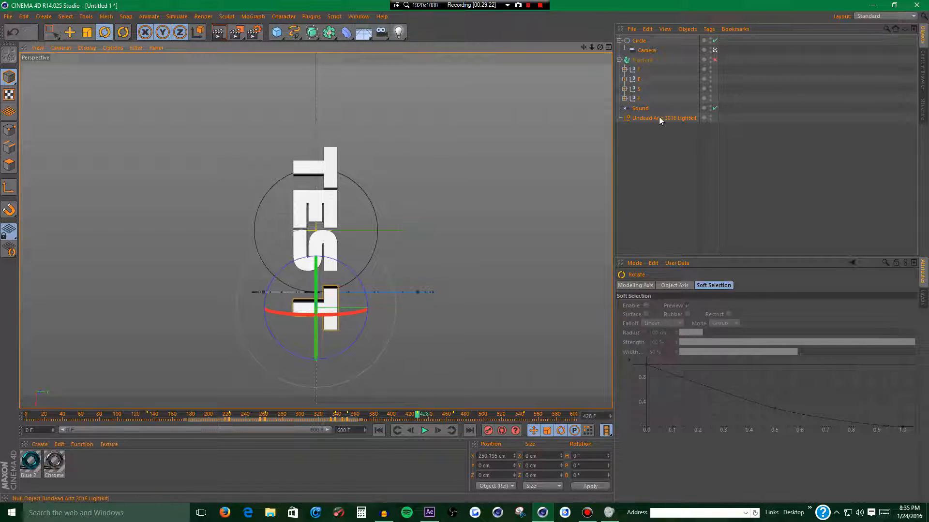
- Return to the Circle's keyframe at frame 420 and keyframe all four letters there
click(412, 433)
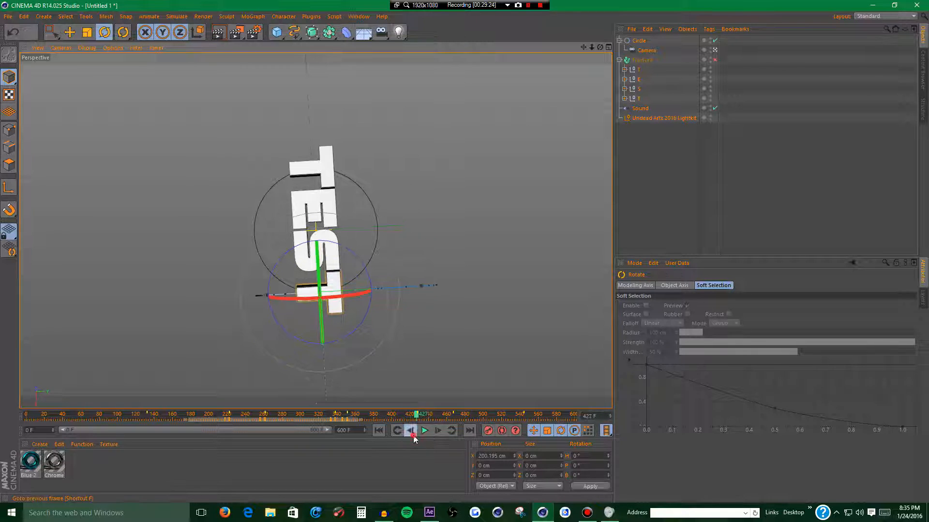
click(412, 433)
click(438, 431)
click(437, 430)
click(411, 430)
click(411, 430)
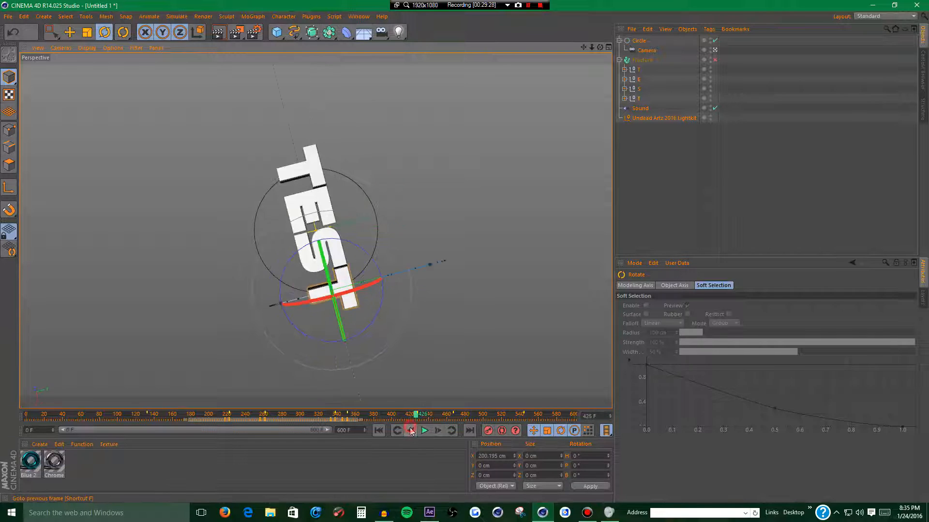
click(411, 430)
click(411, 431)
click(411, 430)
click(411, 430)
click(411, 430)
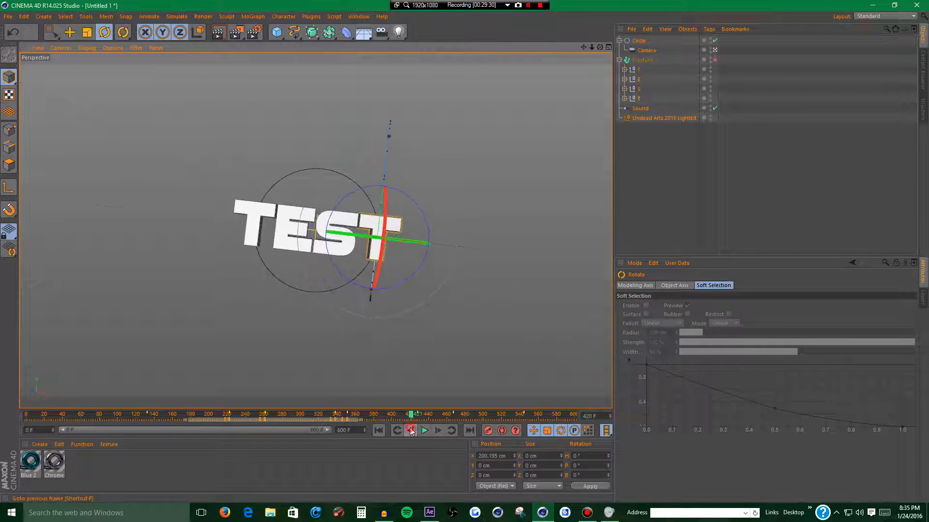
click(411, 430)
click(412, 430)
click(439, 433)
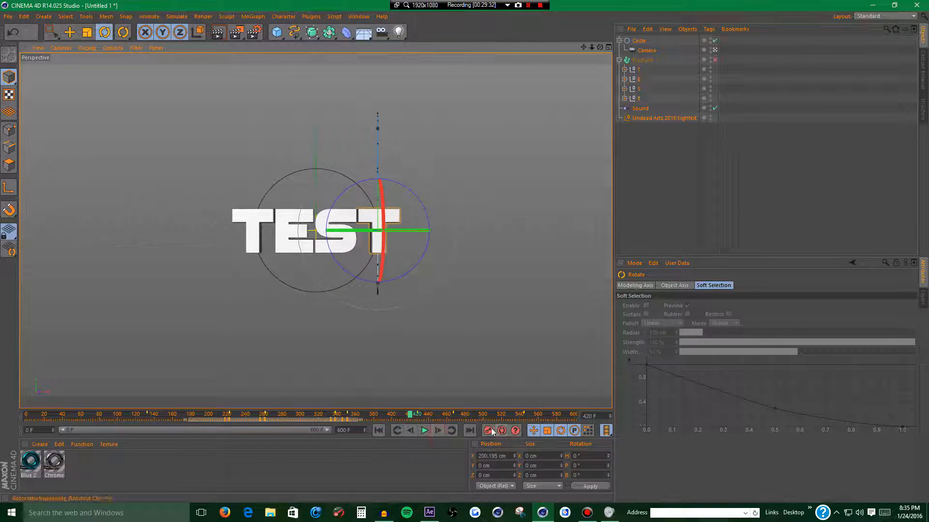
click(434, 432)
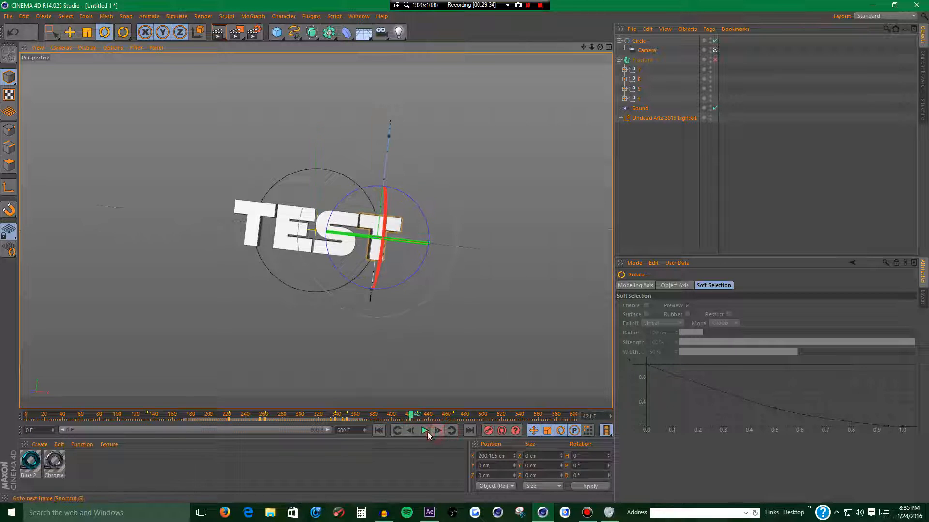
click(410, 430)
click(638, 69)
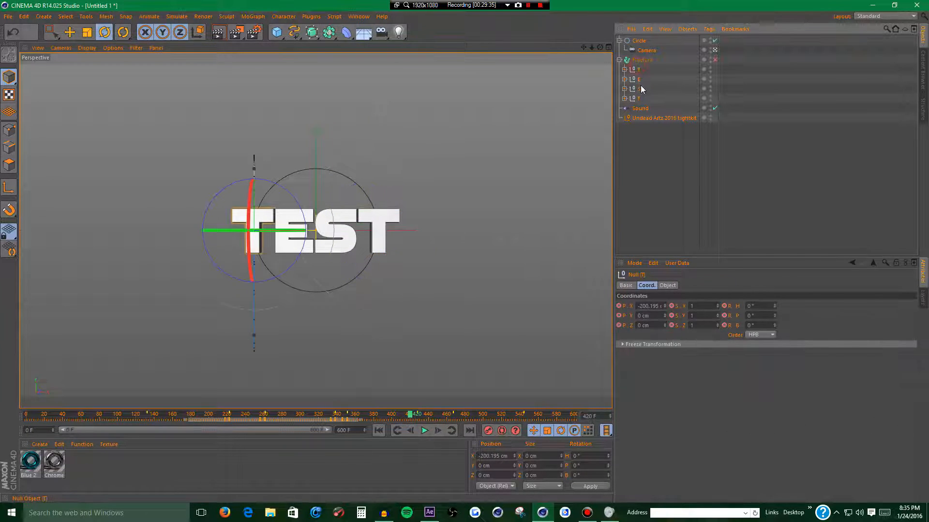
shift+click(641, 100)
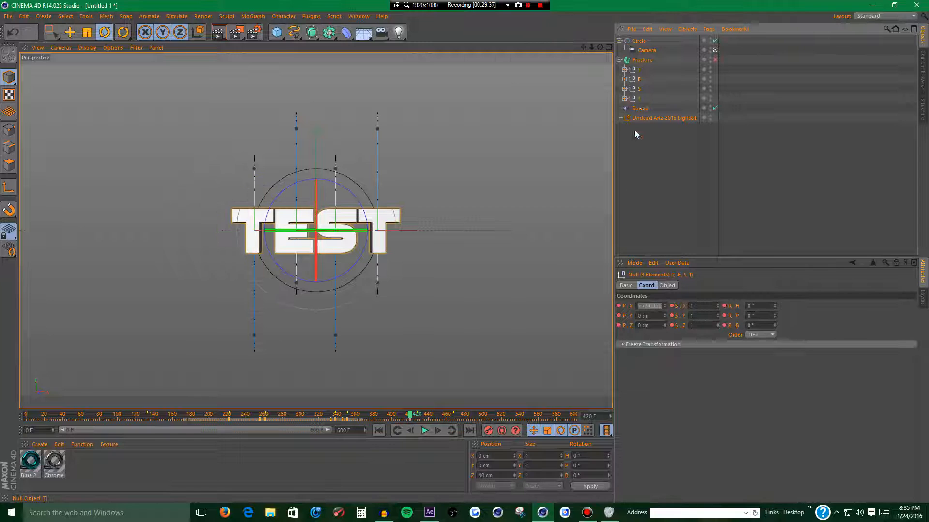
- At frame 428, move the last letter T 50 cm outward along its X axis to 250.195 cm
click(442, 430)
click(443, 431)
click(442, 431)
click(442, 430)
click(443, 431)
click(443, 431)
click(443, 431)
click(443, 431)
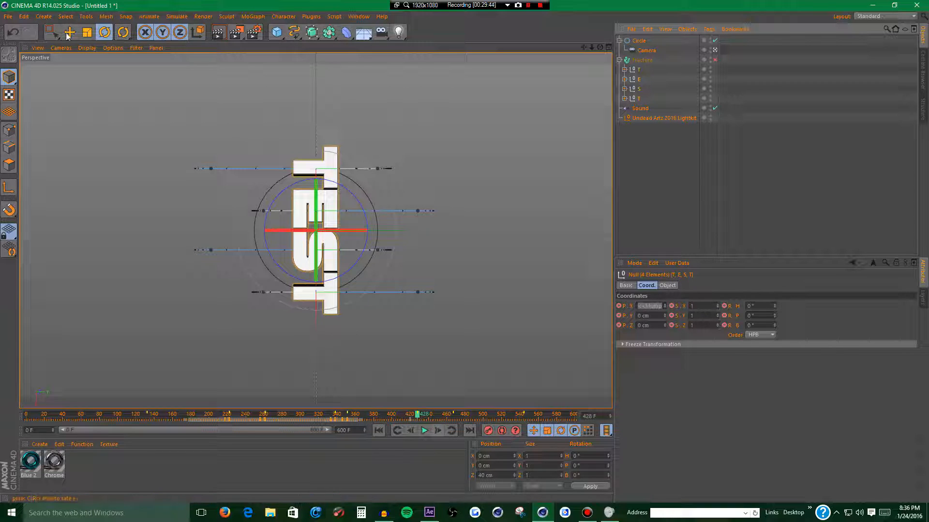
click(641, 99)
click(69, 32)
mouse_move(314, 384)
mouse_down()
mouse_move(313, 405)
mouse_move(313, 395)
mouse_up()
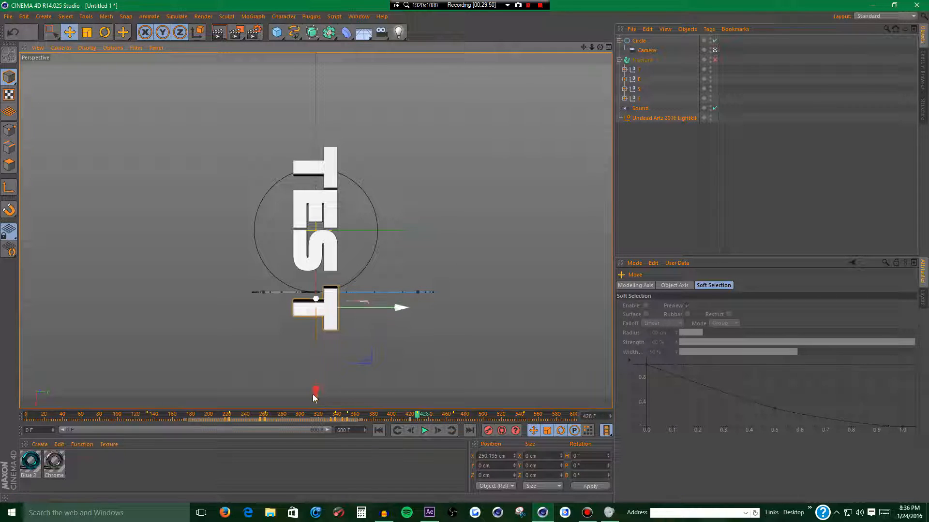
- Rotate the last letter T to a bank of -90° and keyframe it at frame 428
click(105, 32)
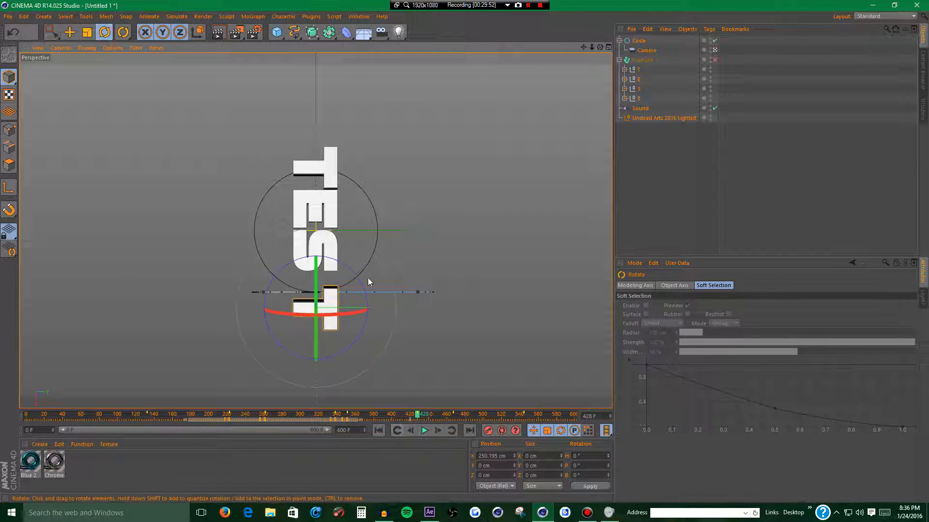
drag(360, 282, 337, 268)
click(637, 70)
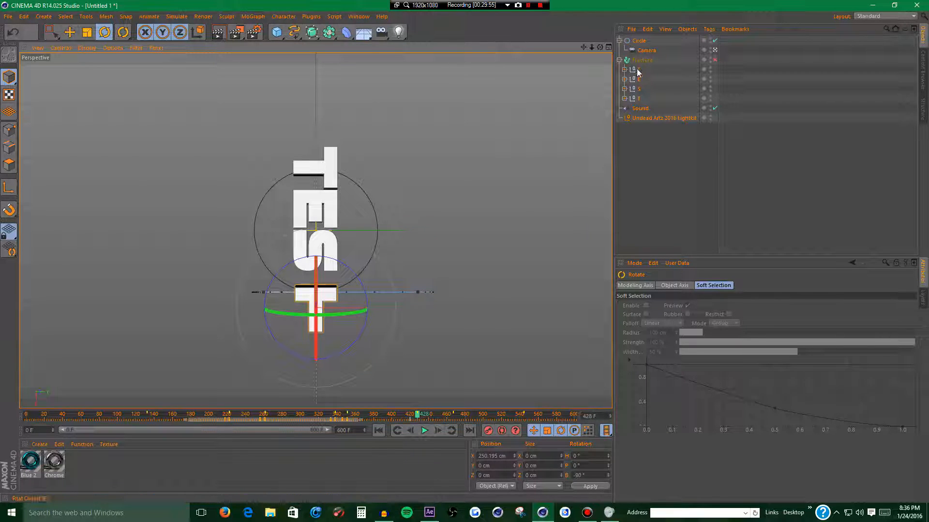
click(641, 107)
click(639, 92)
click(638, 98)
click(488, 431)
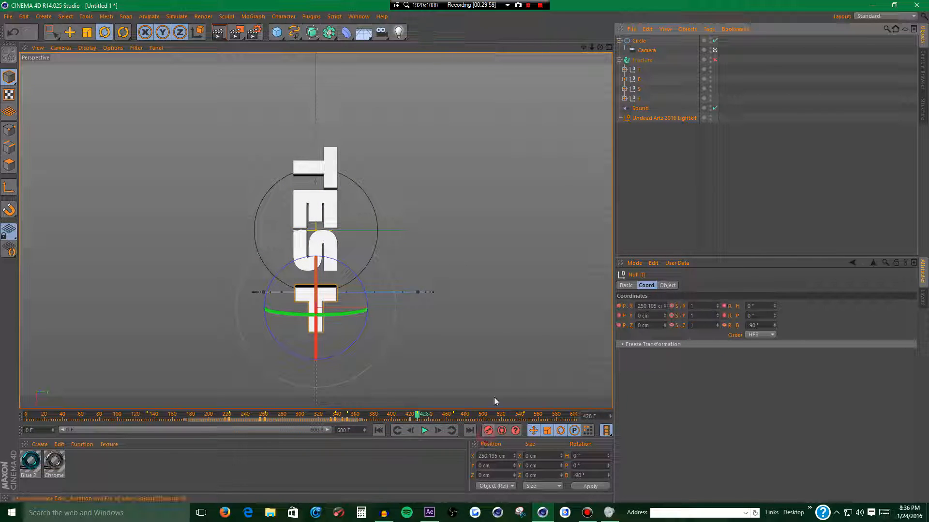
- Try moving the first letter T 50 cm outward along X to -250.195 cm and rotating it to a bank of -90°
click(635, 70)
key(e)
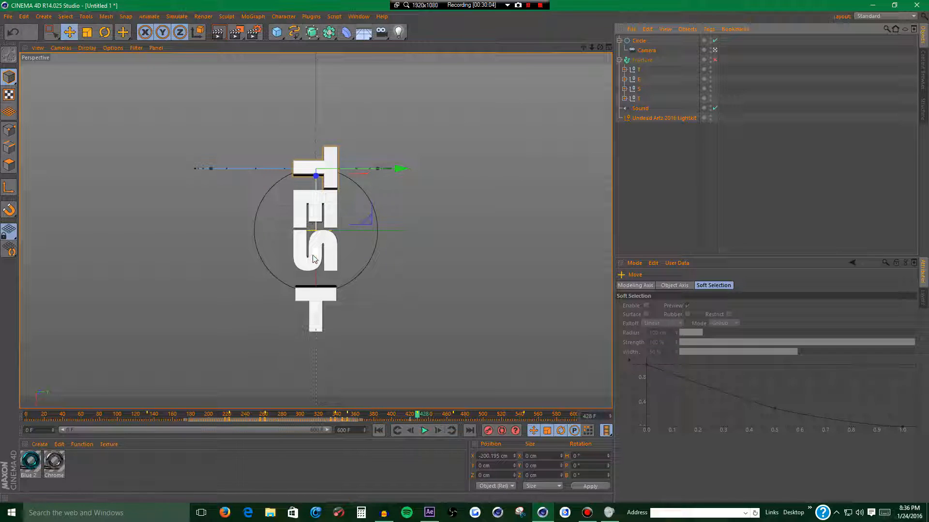
mouse_move(312, 245)
mouse_down()
mouse_move(306, 220)
mouse_move(303, 239)
mouse_up()
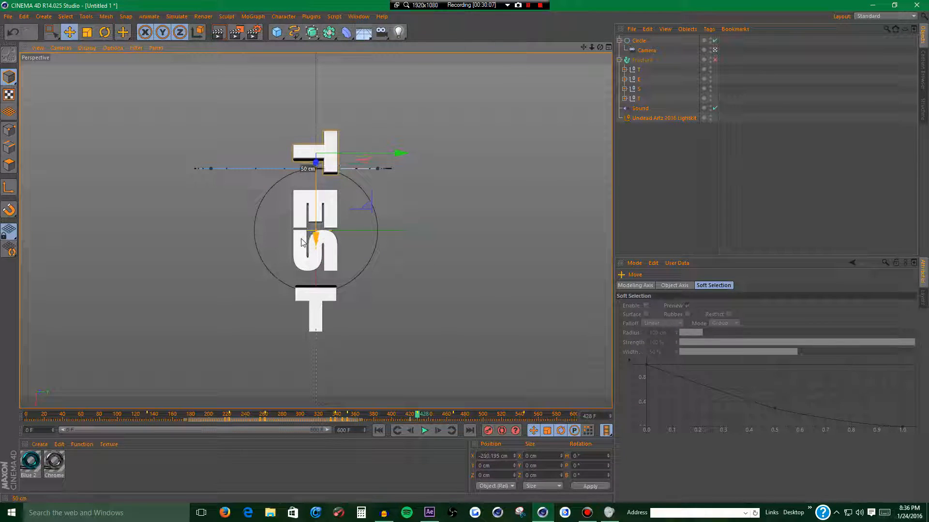
click(103, 38)
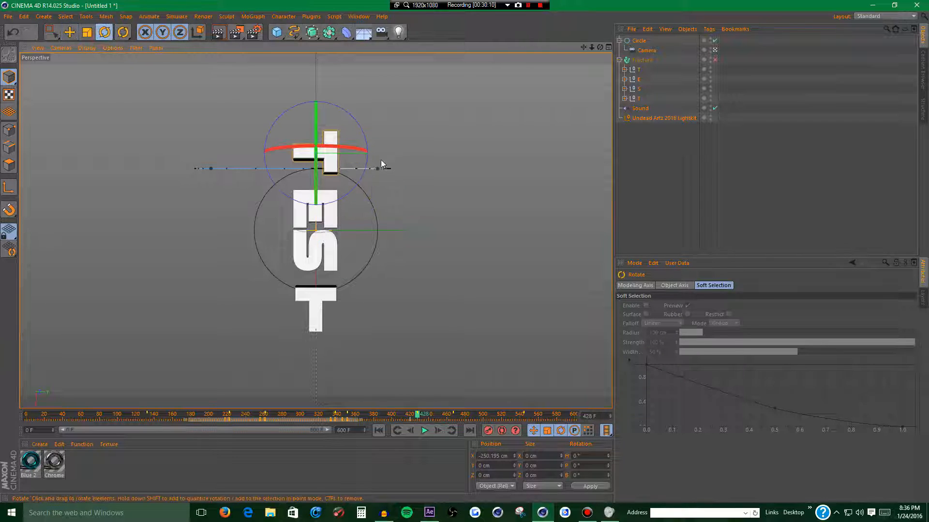
drag(364, 142, 308, 116)
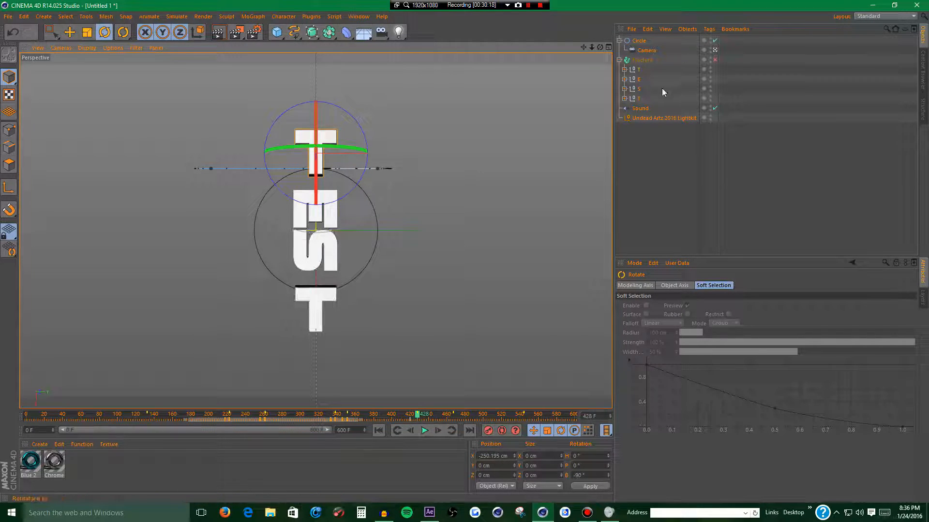
- Try moving the letter S outward along X to 83.477 cm and setting it up for rotation
click(641, 89)
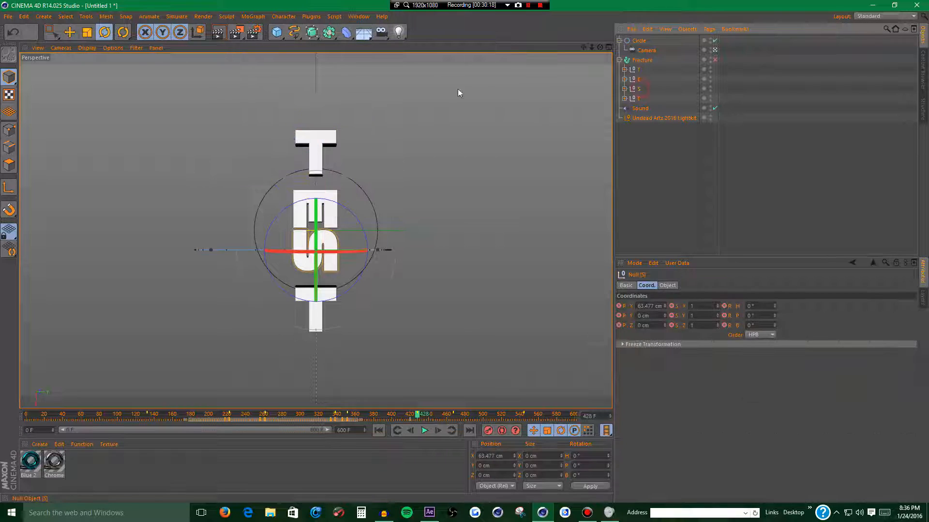
click(70, 32)
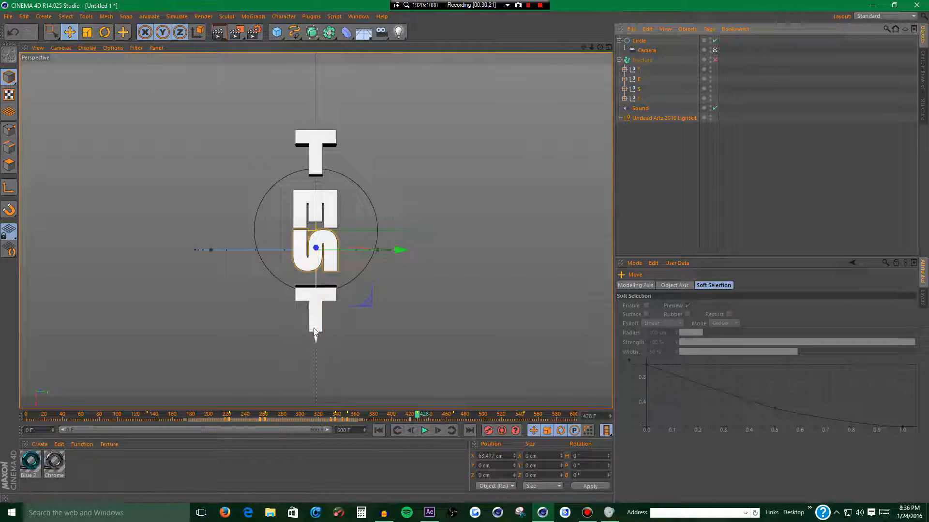
drag(315, 338, 315, 346)
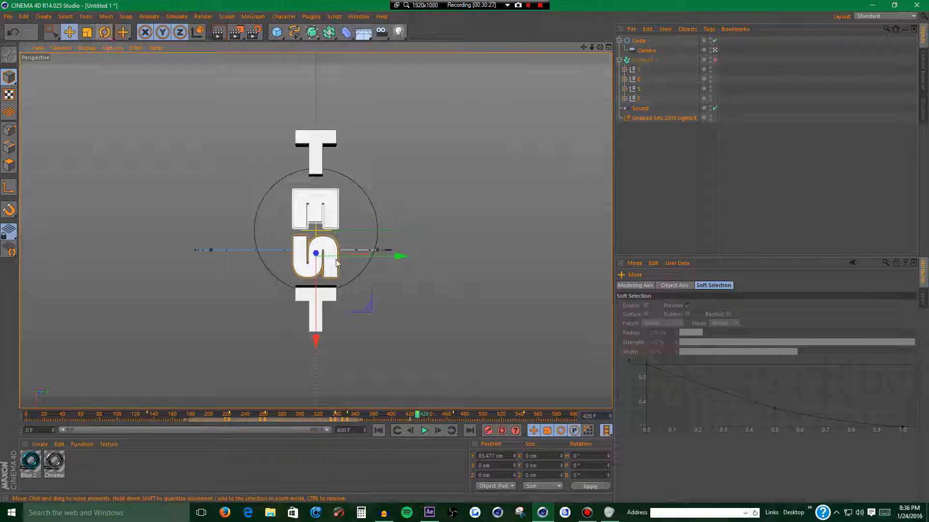
click(105, 32)
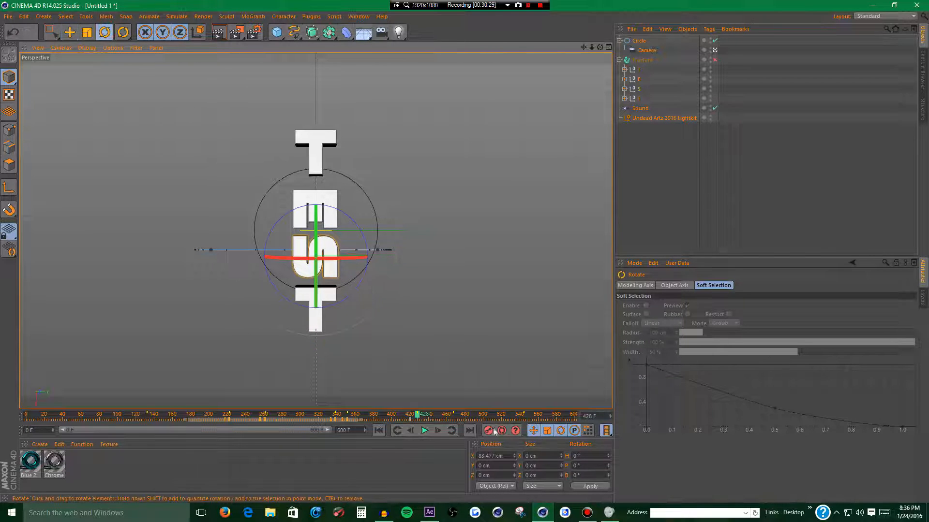
right_click(359, 237)
click(359, 229)
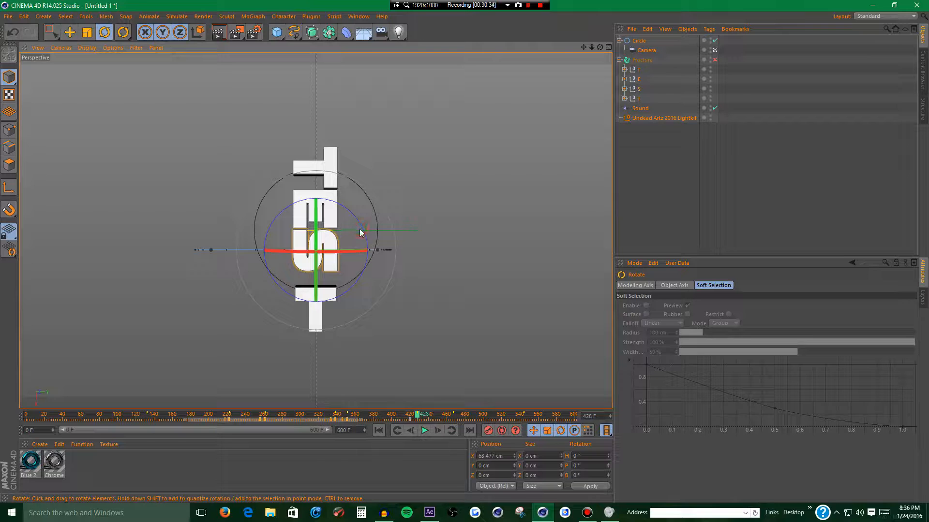
- Move the first letter T to X -250.195 cm, rotate it to a bank of -90° and keyframe it at frame 428
click(329, 167)
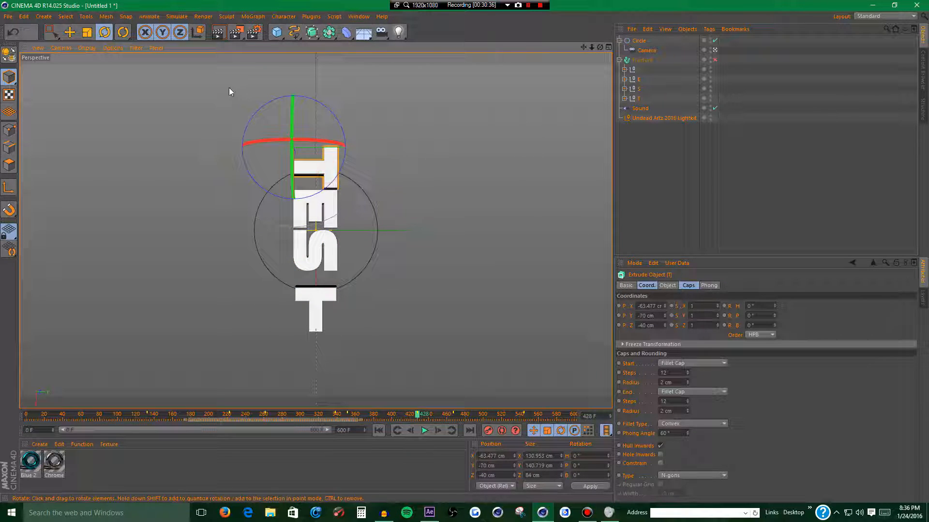
click(640, 71)
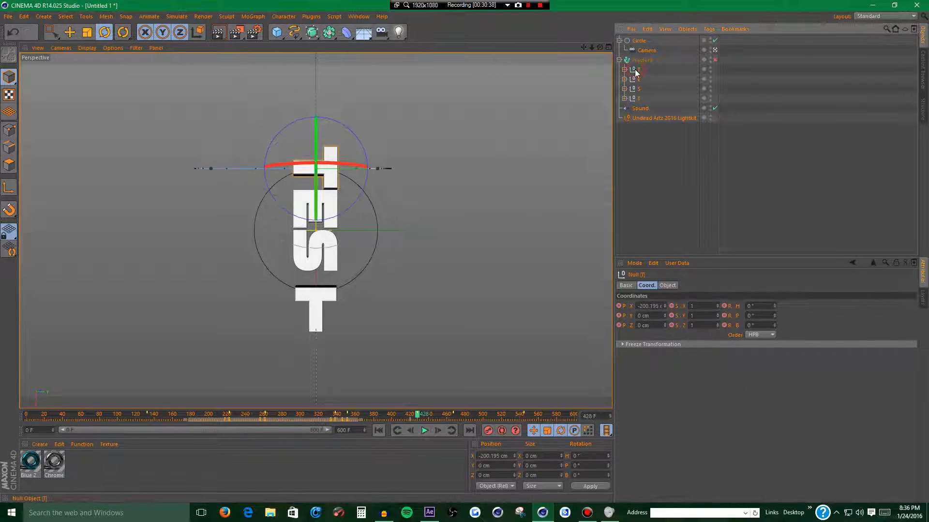
key(e)
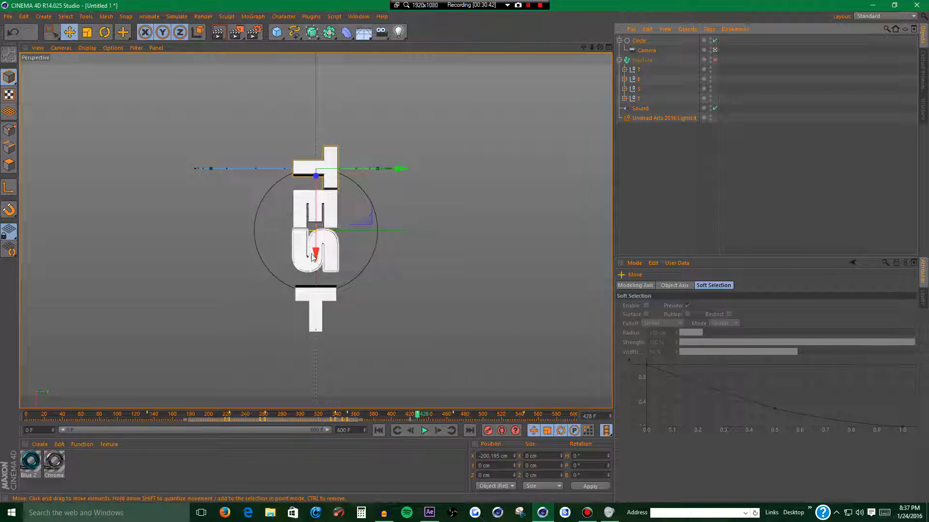
mouse_move(315, 259)
mouse_down()
mouse_move(314, 231)
mouse_move(313, 240)
mouse_up()
click(109, 36)
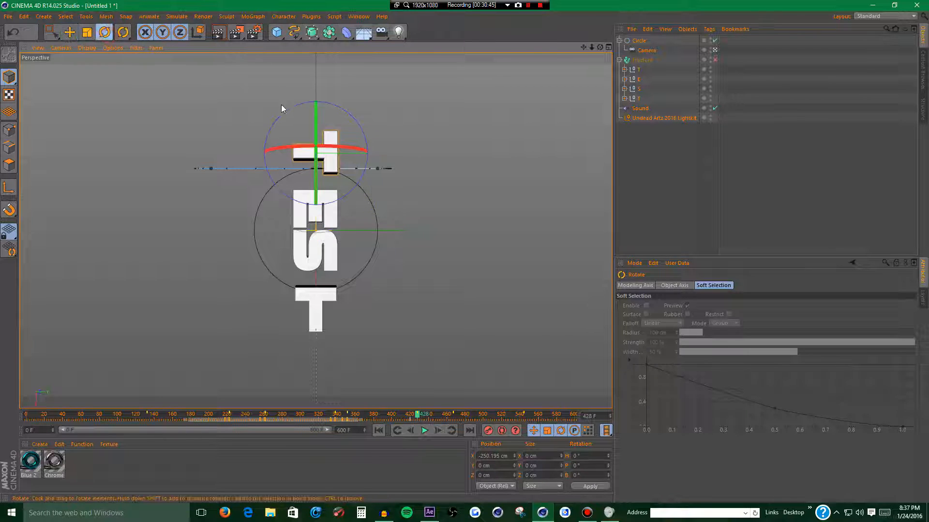
drag(360, 127, 300, 103)
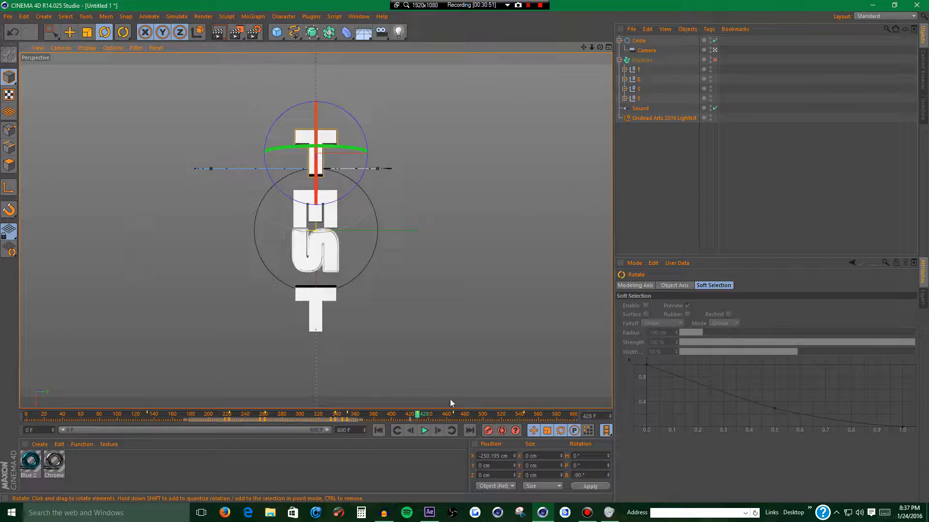
- Move the letter S outward to X 83.477 cm, rotate it to a bank of -90° and keyframe it at frame 428
click(631, 89)
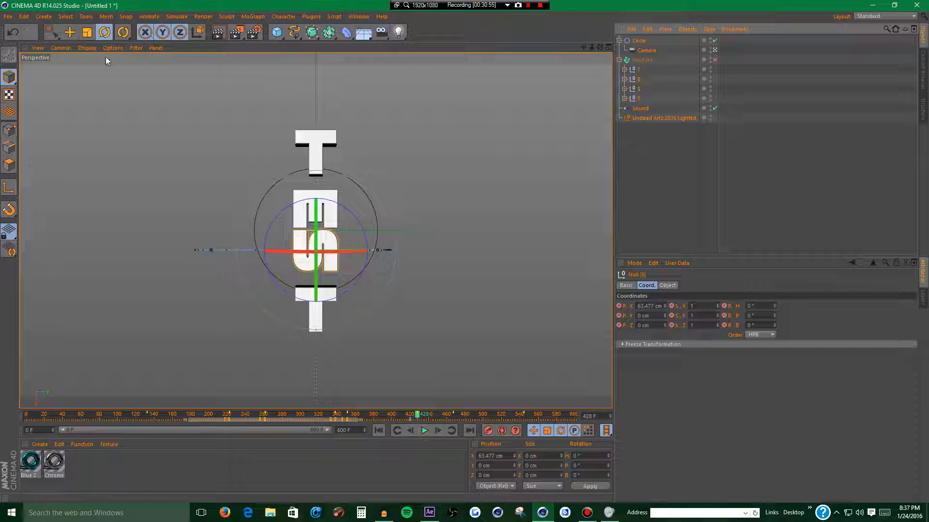
click(70, 32)
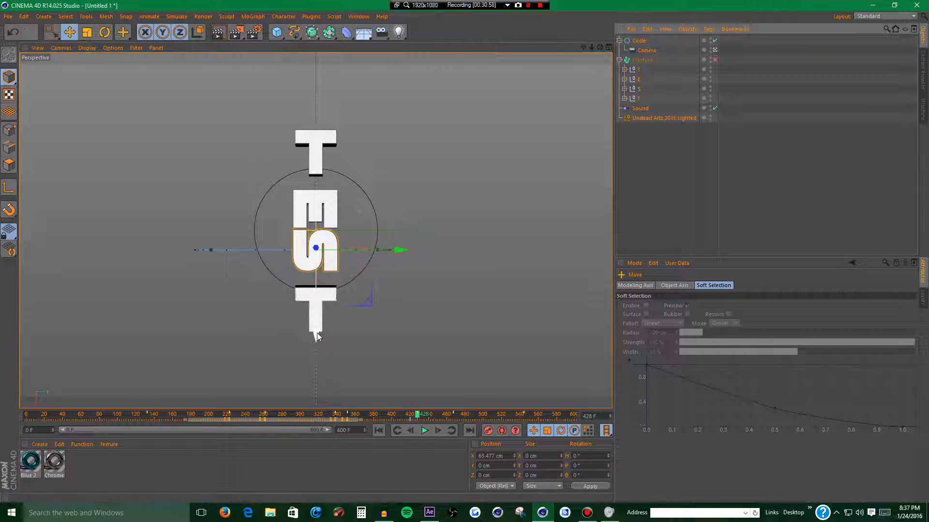
drag(318, 332, 318, 339)
click(105, 32)
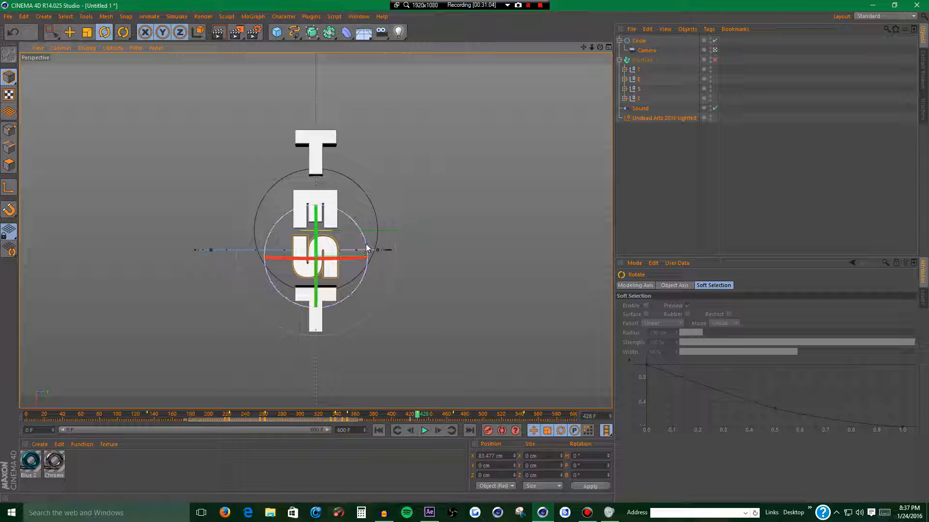
drag(366, 249, 306, 213)
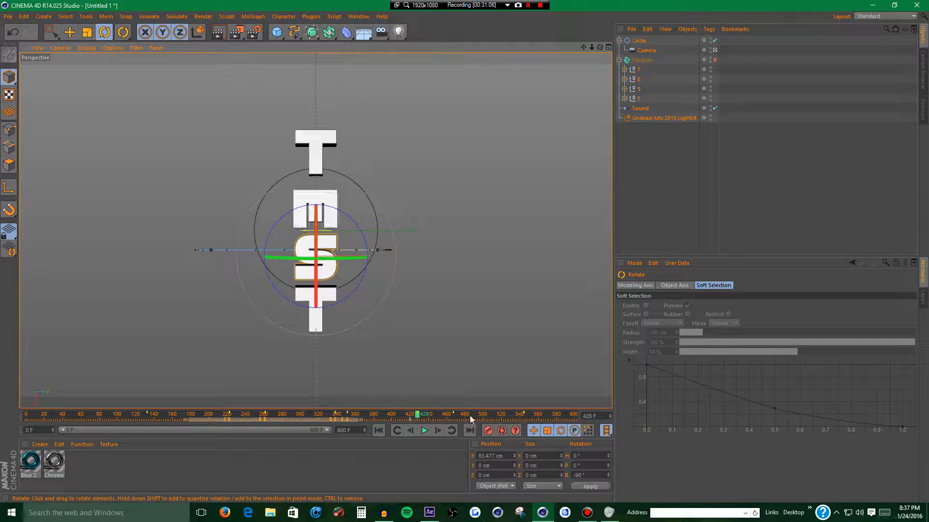
click(489, 432)
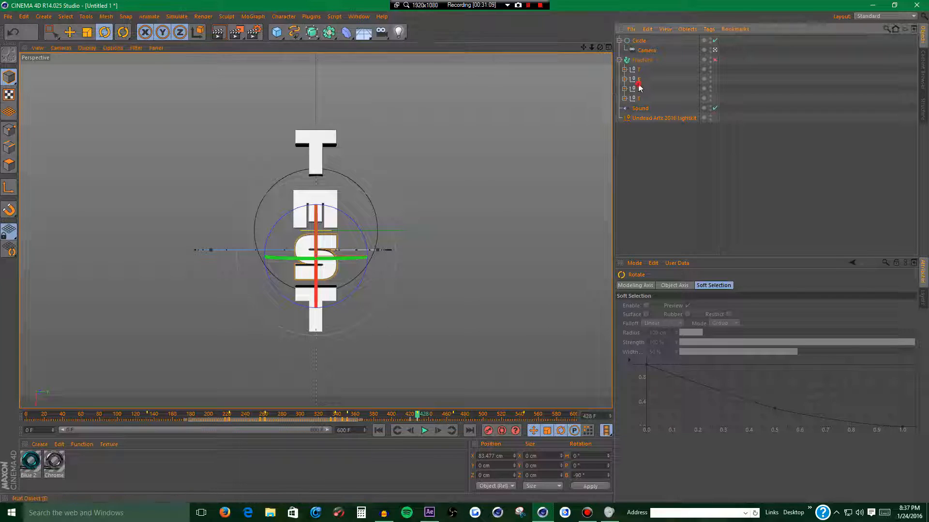
- Move the letter E outward to X -83.477 cm, rotate it to a bank of -90° and keyframe it at frame 428
click(638, 79)
click(69, 32)
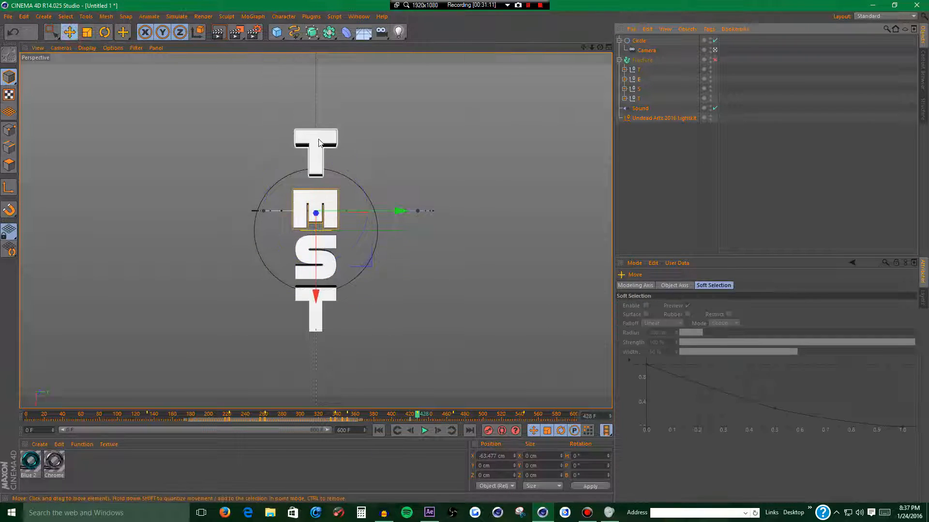
drag(318, 295, 315, 292)
click(99, 32)
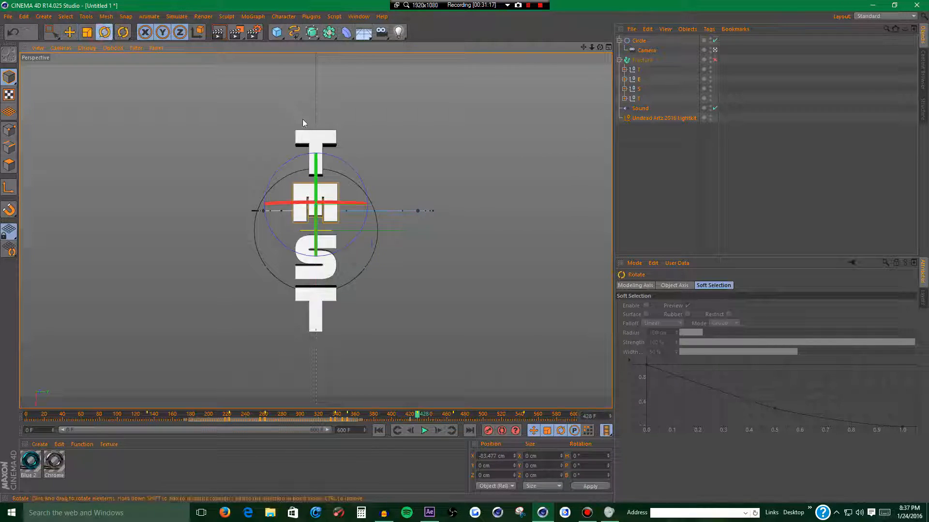
drag(364, 191, 298, 150)
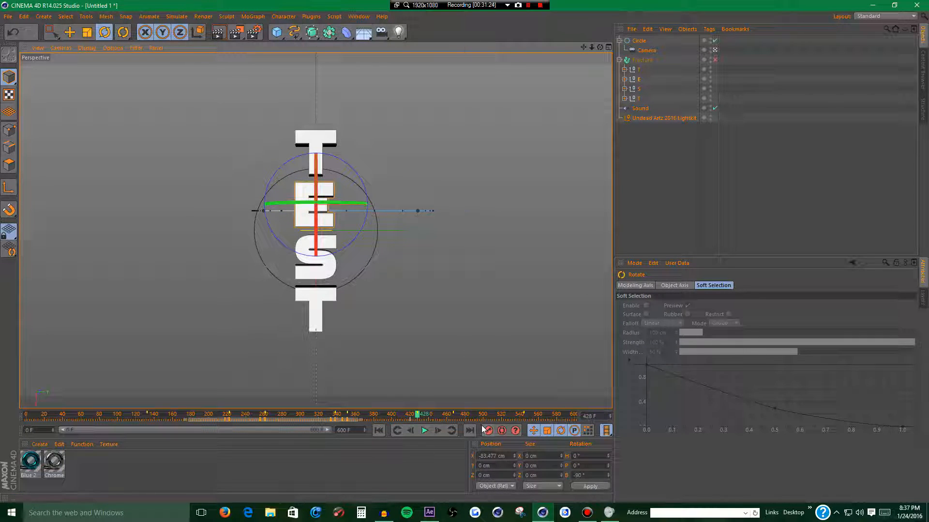
- Play back the animation to review the letters spreading and turning upright around frame 428
click(376, 417)
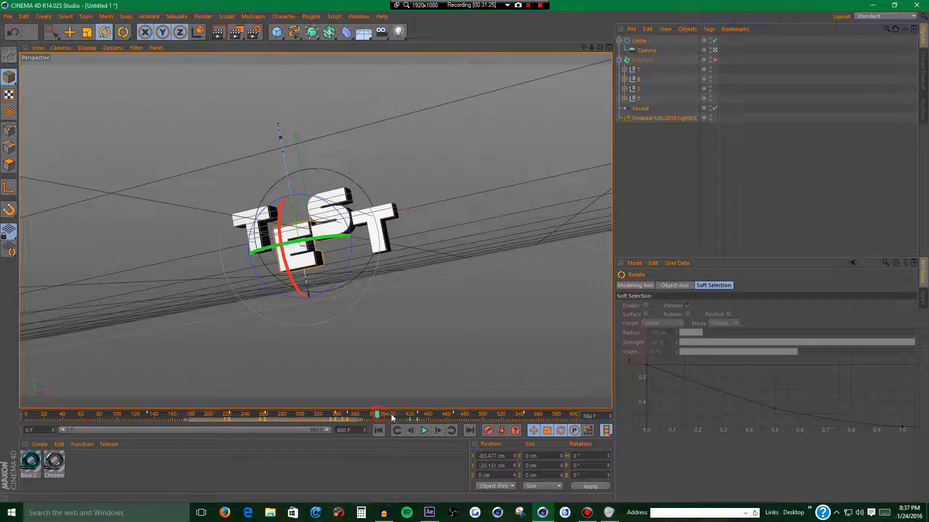
click(425, 430)
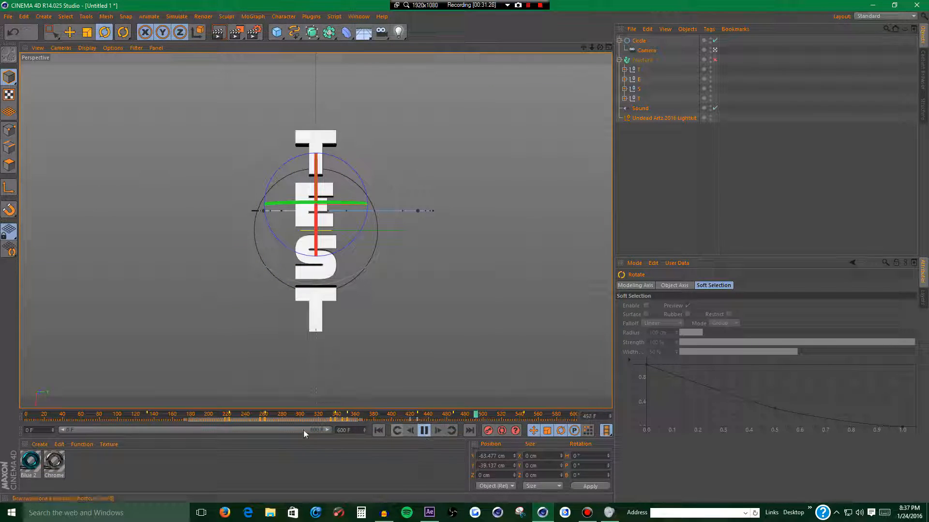
click(143, 417)
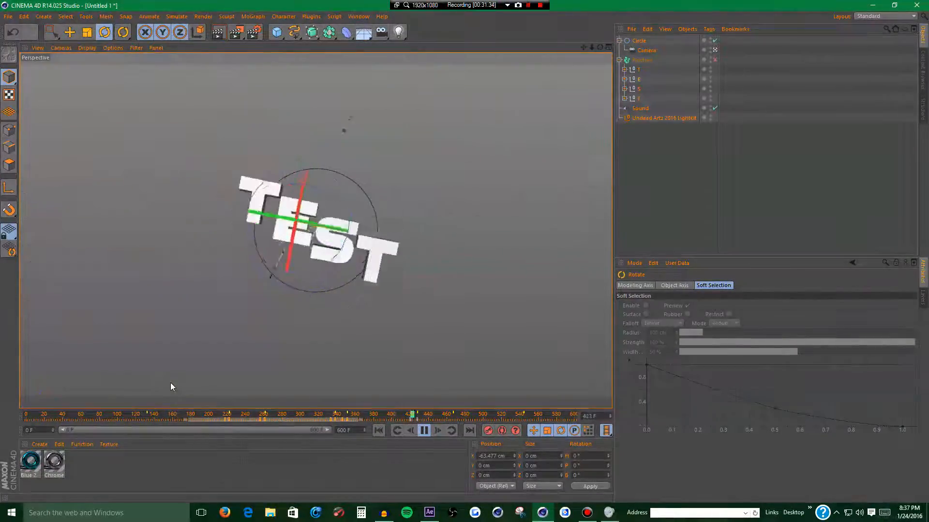
click(439, 432)
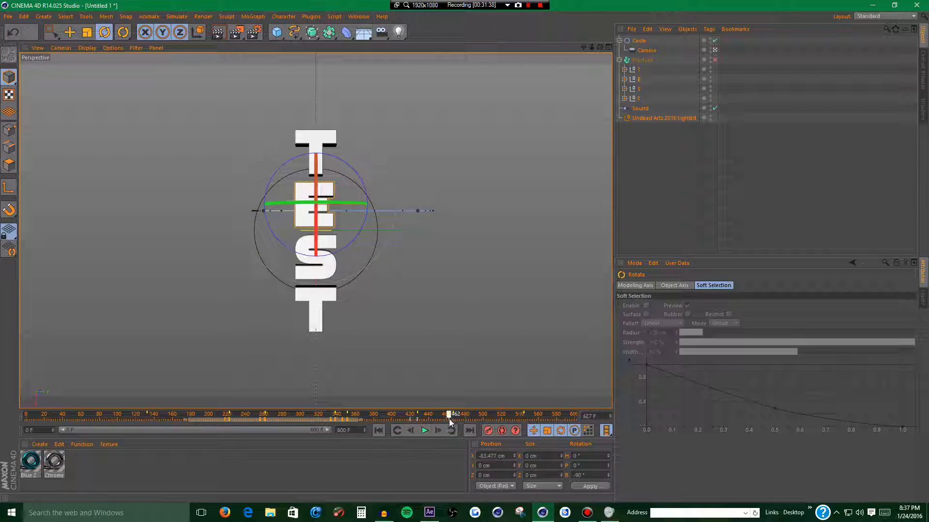
- Go to frame 457 and keyframe all four letters and the Circle there to hold their poses
click(416, 432)
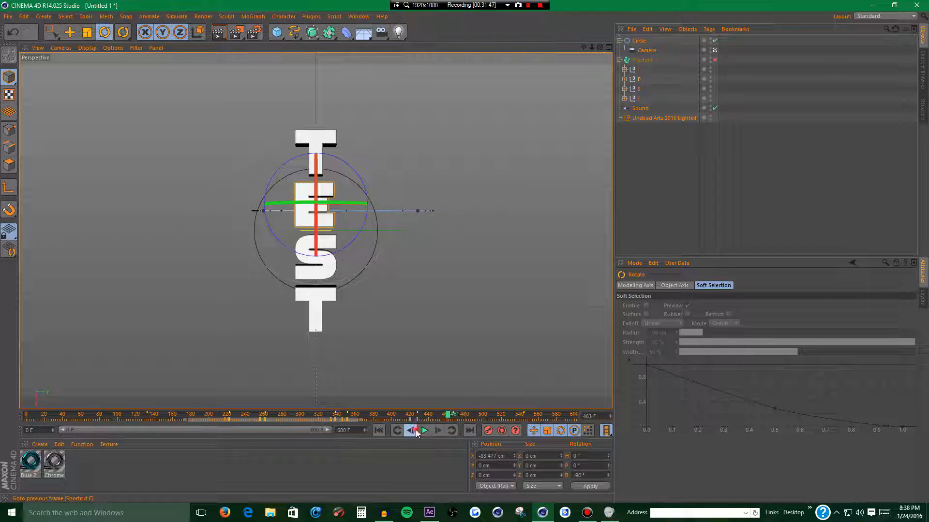
click(636, 71)
shift+click(640, 99)
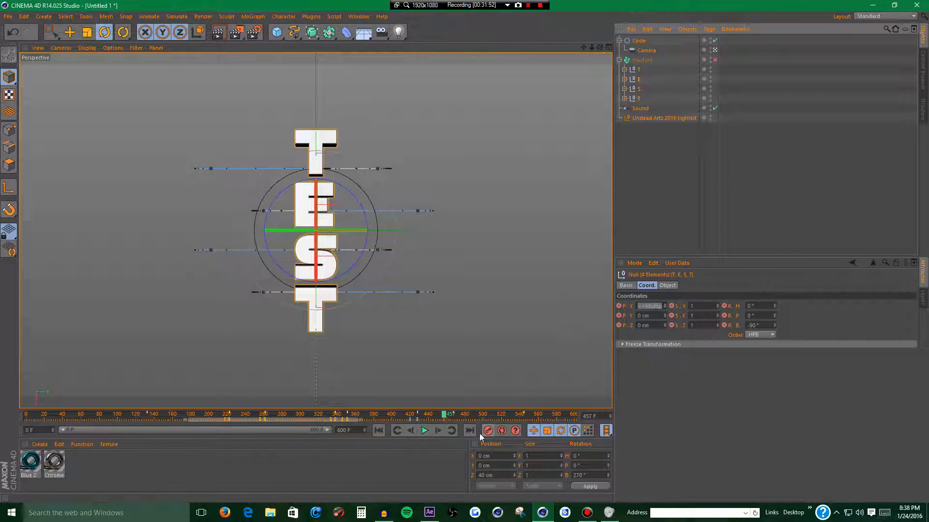
click(639, 42)
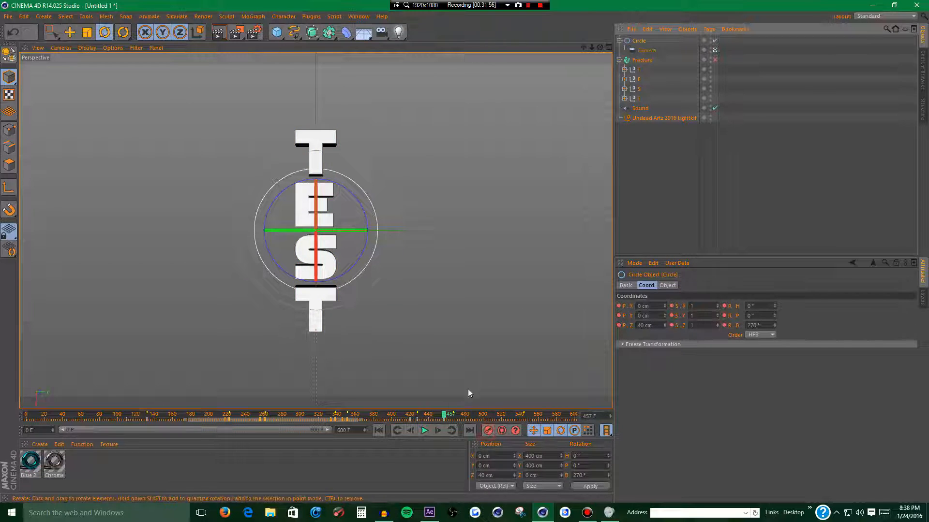
- Go to frame 467, rotate the first letter T to a bank of -360°, move it to X -200.195 cm and keyframe it
click(438, 431)
click(438, 431)
click(439, 432)
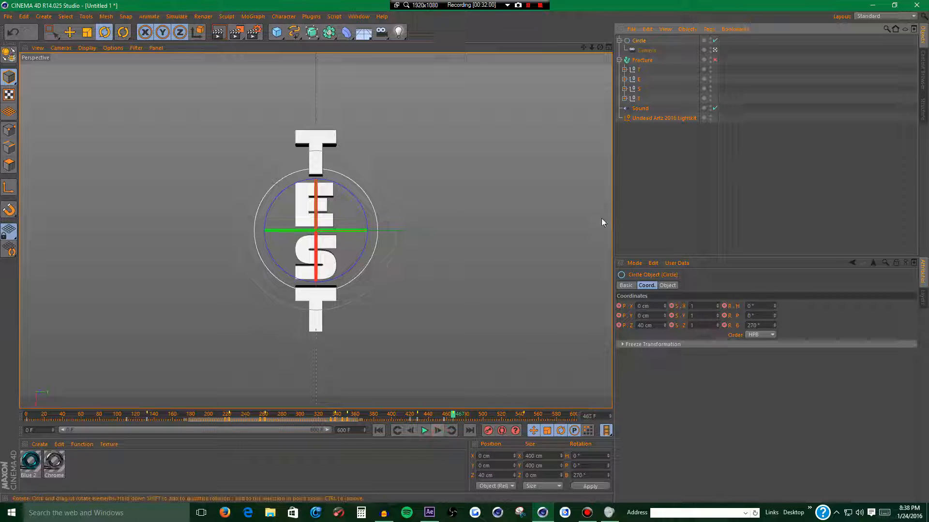
click(636, 69)
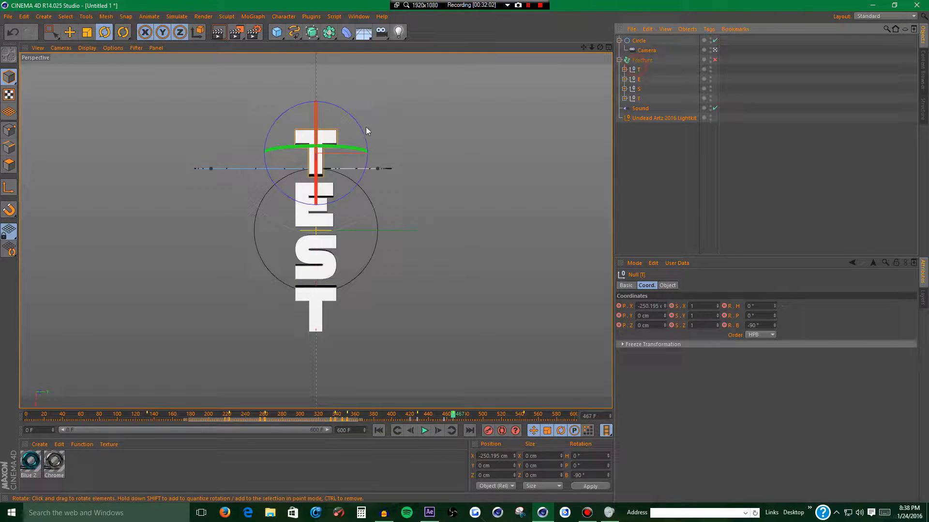
drag(366, 128, 372, 234)
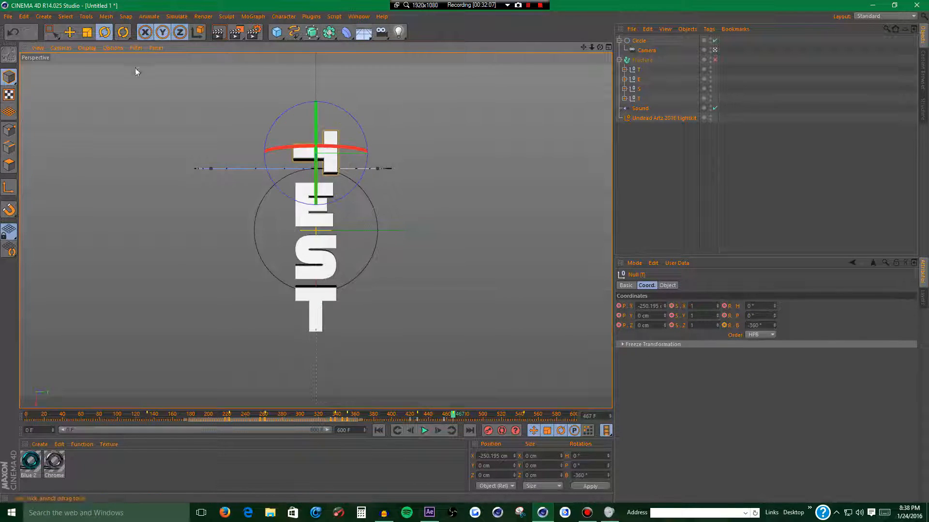
key(e)
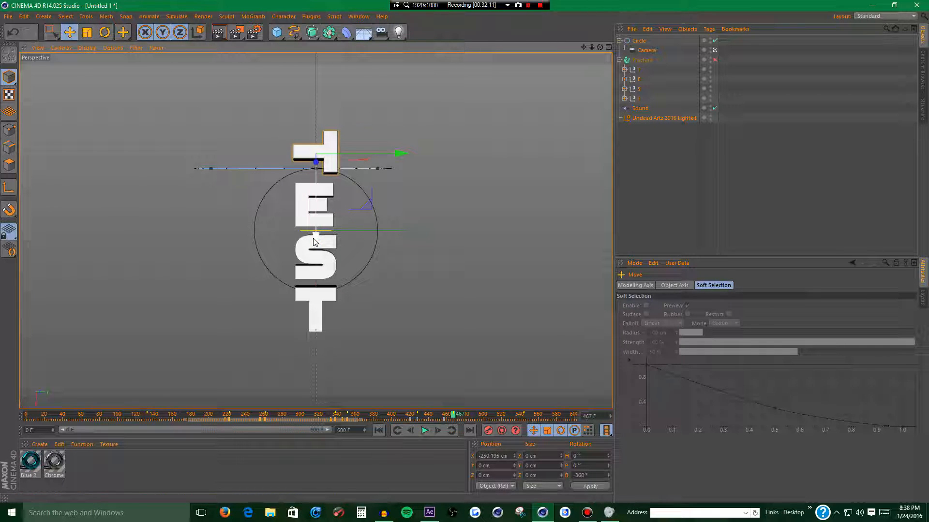
drag(311, 243, 303, 259)
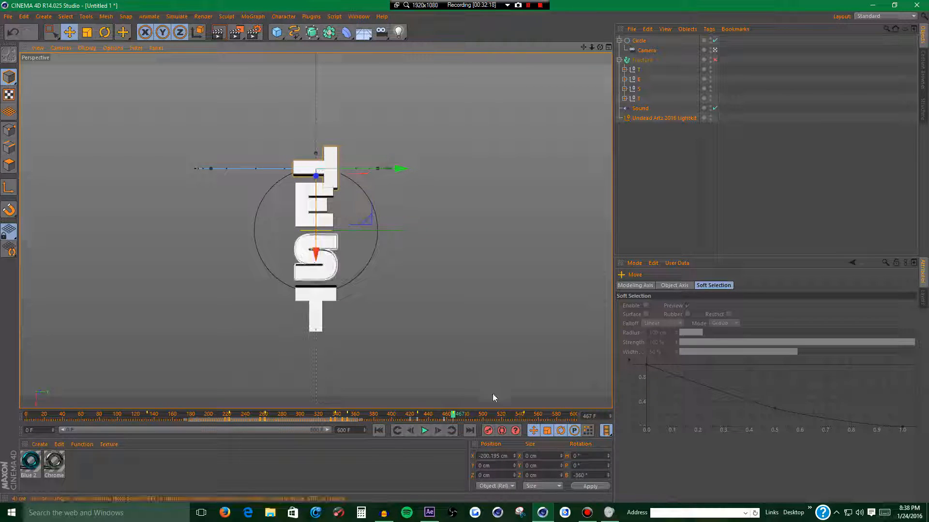
- Rotate the last letter T to a bank of -360°, move it inward to X 200.195 cm and keyframe it at frame 467
click(638, 99)
click(104, 32)
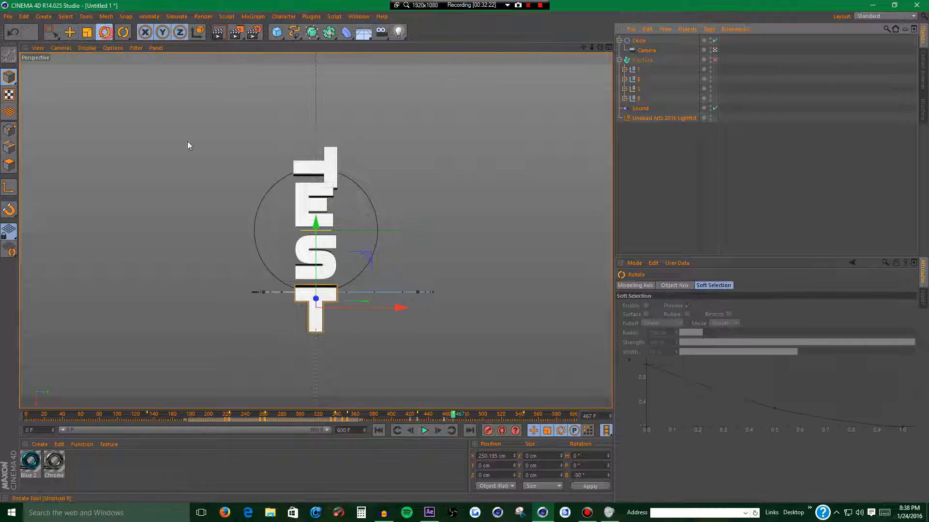
drag(348, 269, 395, 373)
click(69, 31)
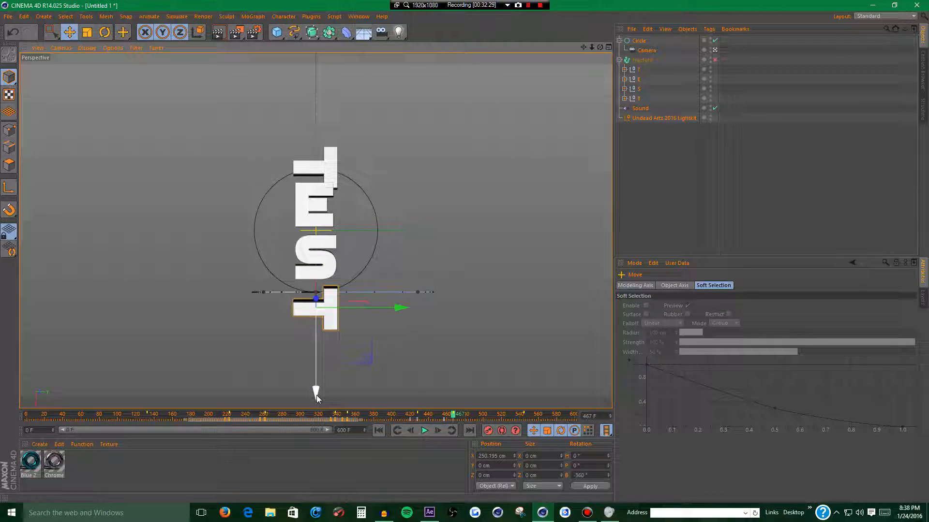
drag(316, 398, 316, 381)
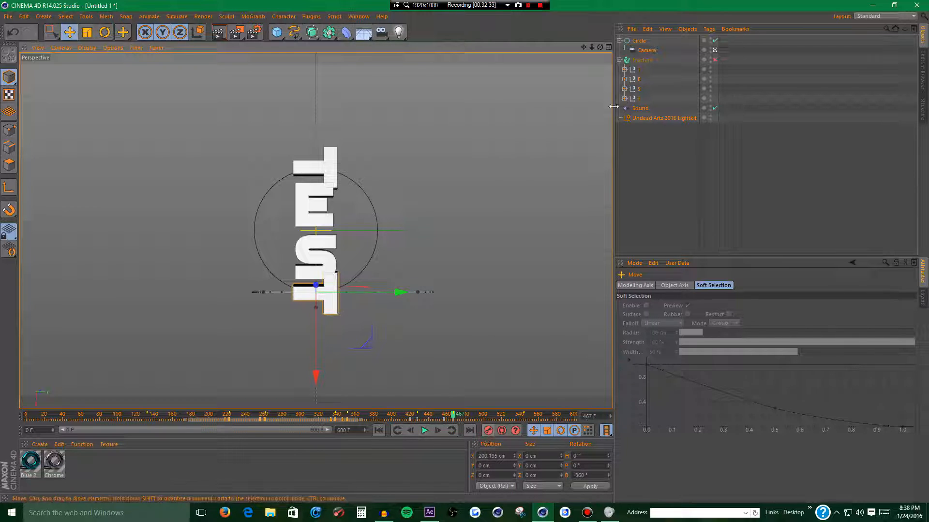
- Rotate the letter S to a bank of -360°, move it inward to X 63.477 cm and keyframe it at frame 467
click(638, 94)
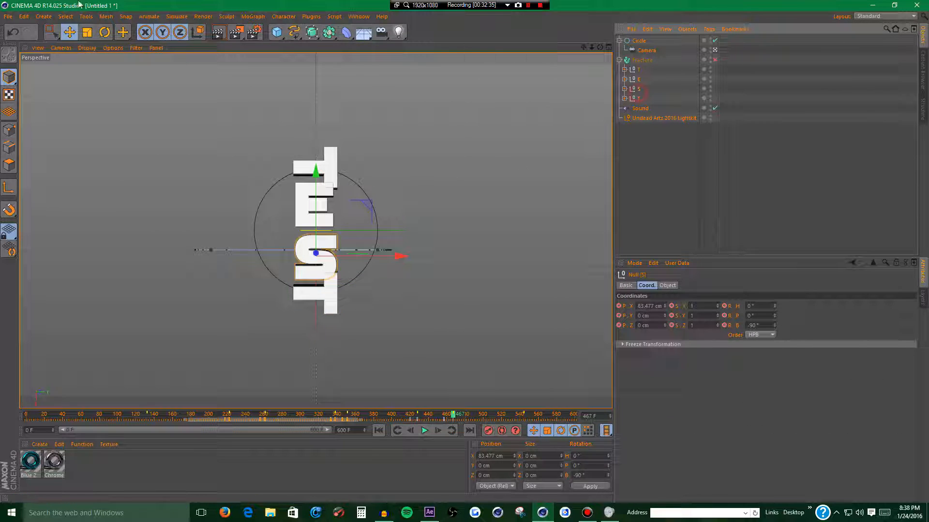
click(105, 32)
drag(359, 233, 349, 311)
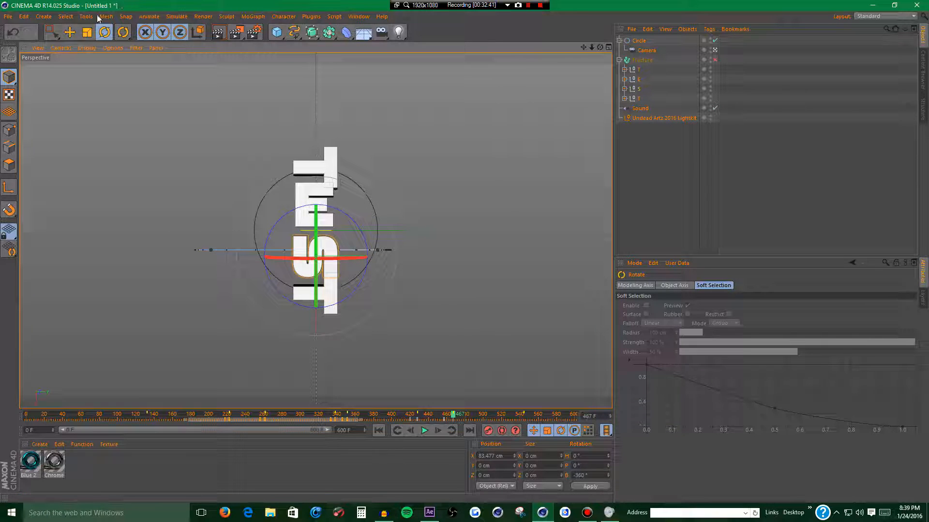
click(72, 35)
mouse_move(318, 341)
mouse_down()
mouse_move(313, 323)
mouse_move(315, 332)
mouse_up()
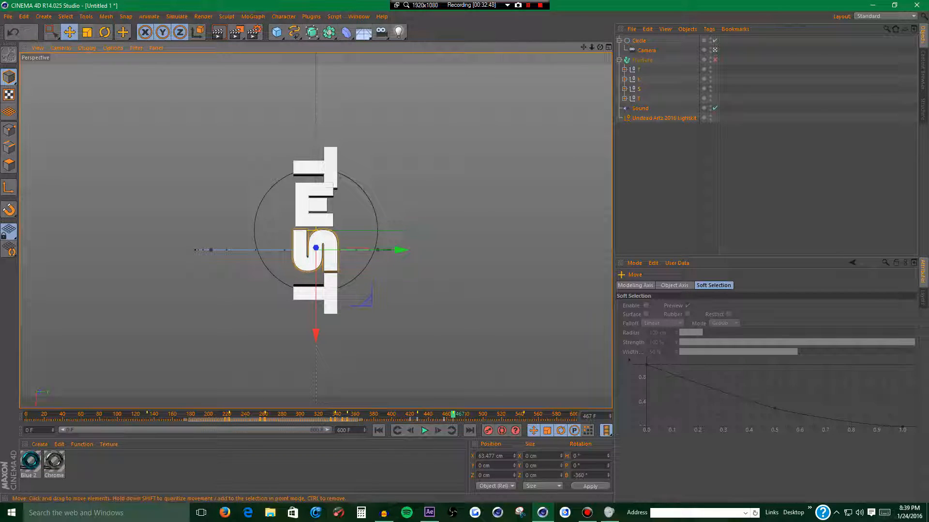
click(492, 434)
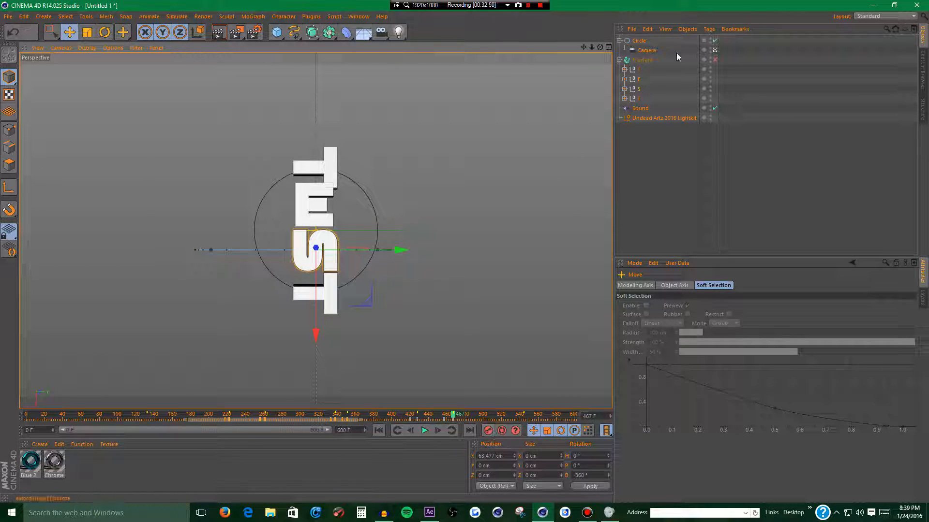
- Rotate the letter E to a bank of -360°, move it inward to X -63.477 cm and keyframe it at frame 467
click(636, 98)
key(r)
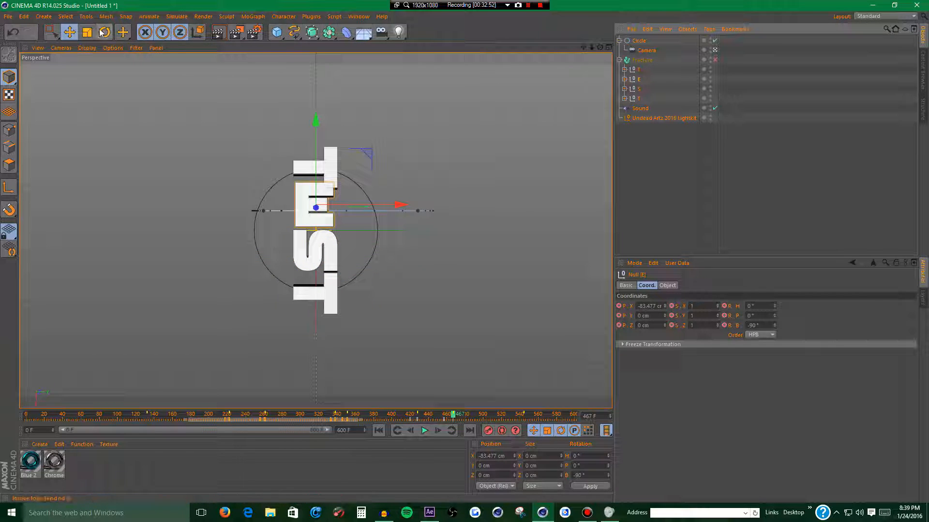
drag(364, 203, 334, 265)
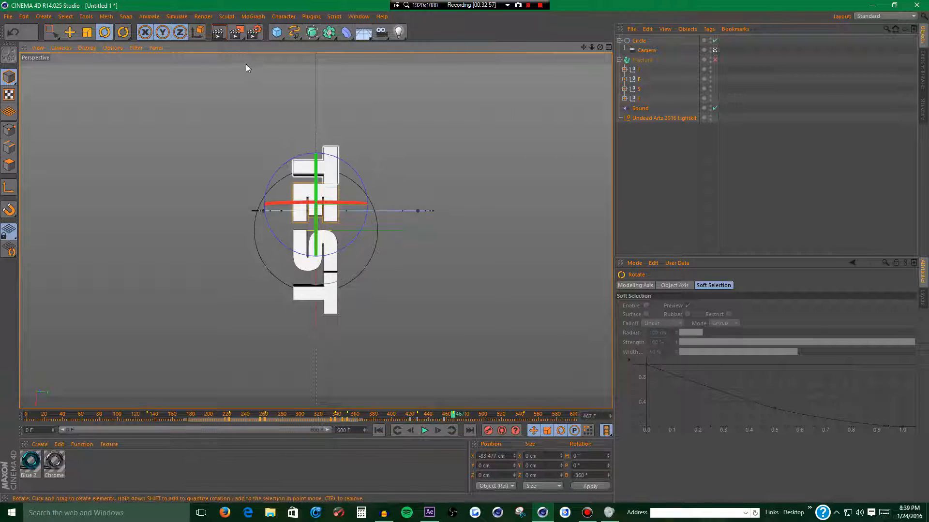
click(70, 32)
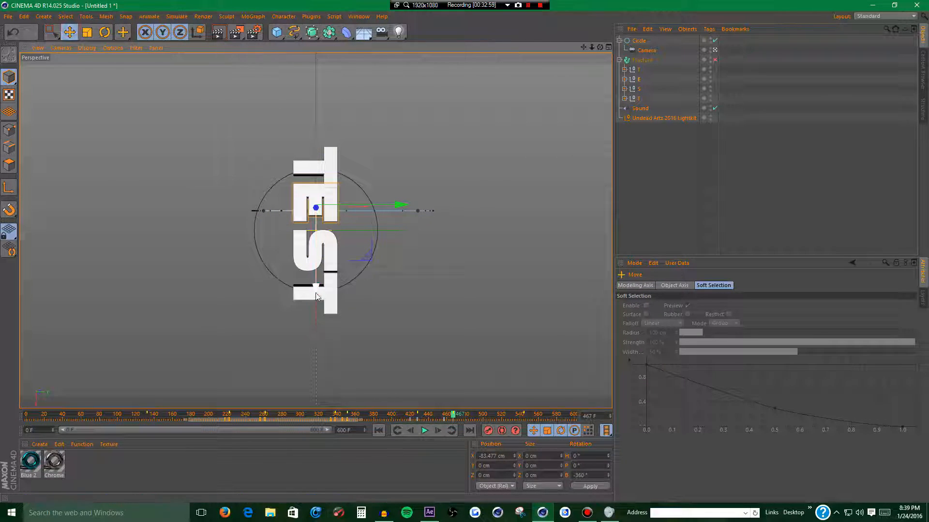
drag(320, 288, 318, 301)
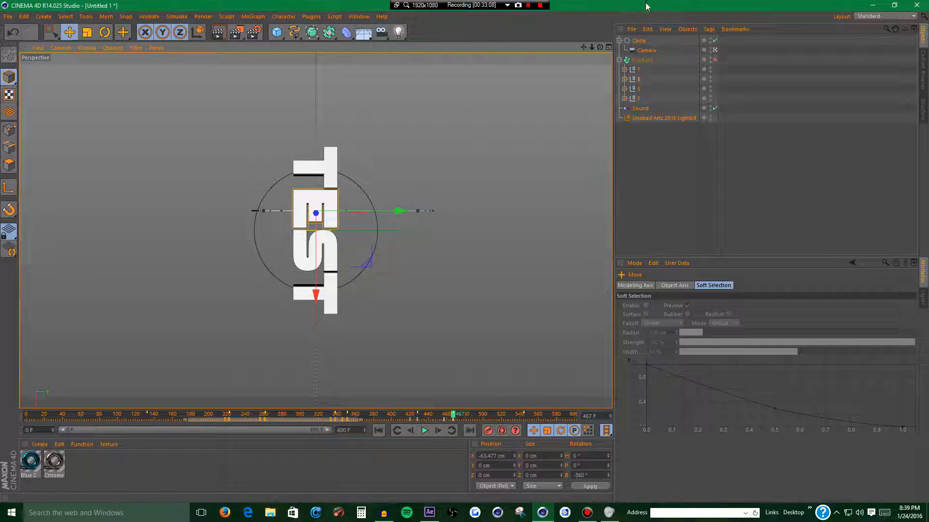
- Rotate the Circle to a bank of 0°, keyframe it at frame 467 and play back the animation from around frame 366
click(635, 41)
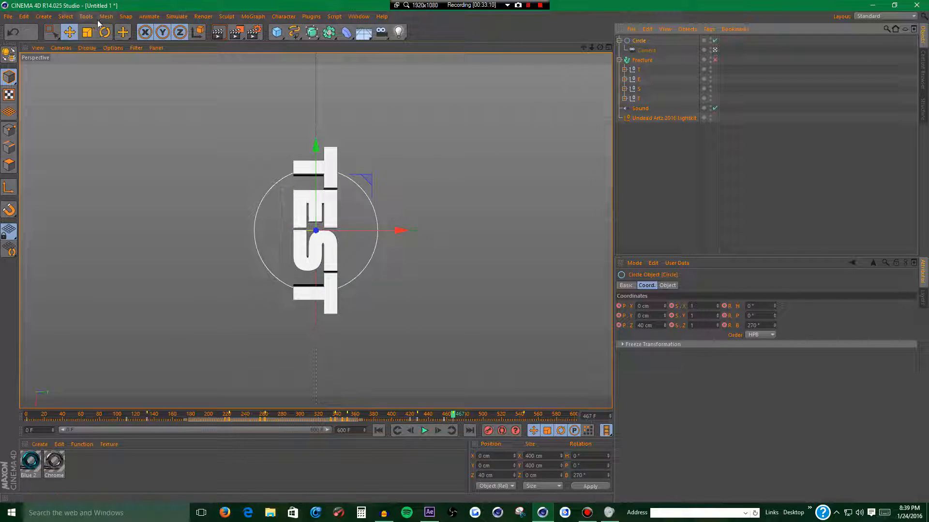
click(105, 33)
drag(373, 232, 356, 386)
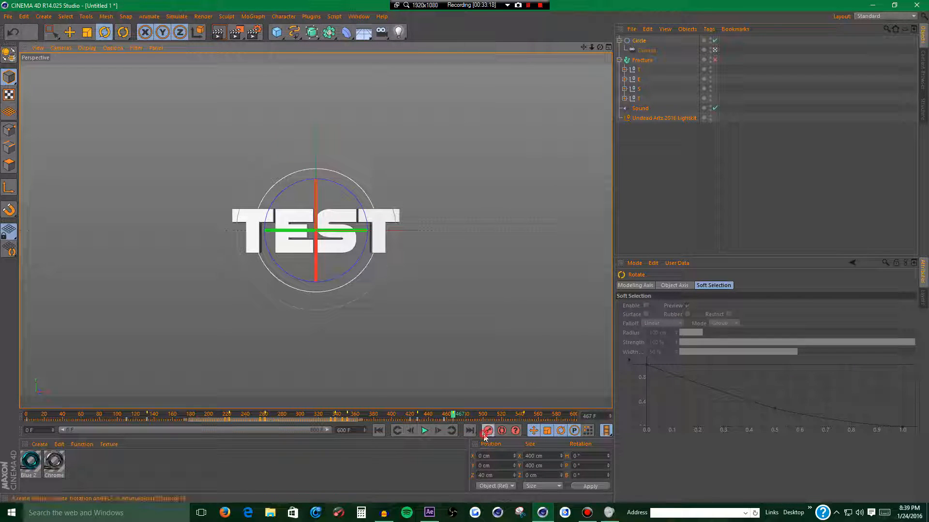
drag(405, 417, 361, 420)
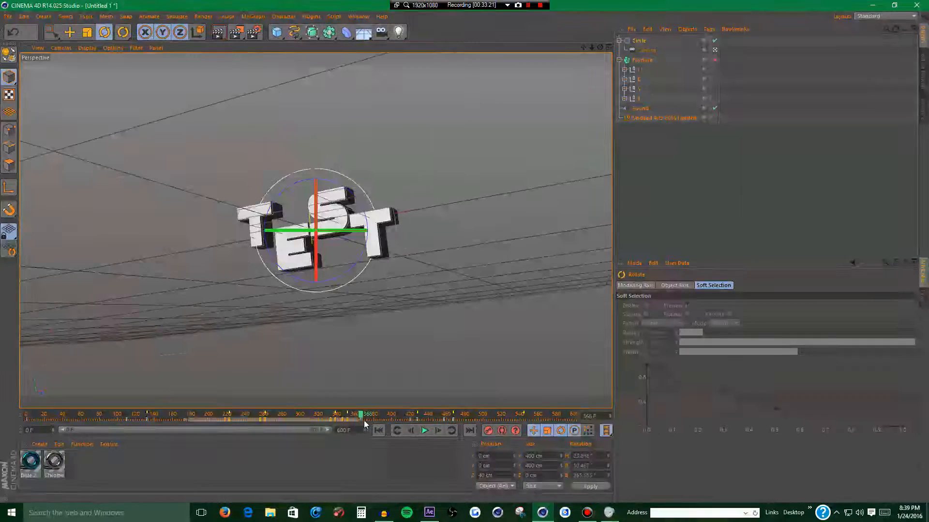
click(424, 431)
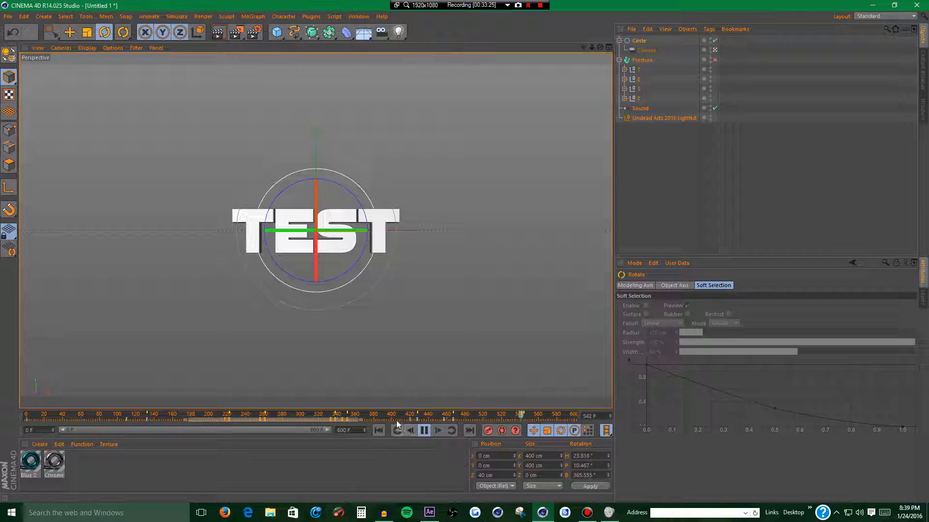
- Turn off Clamp for the Circle's keyframes between about frames 420 and 467
click(468, 420)
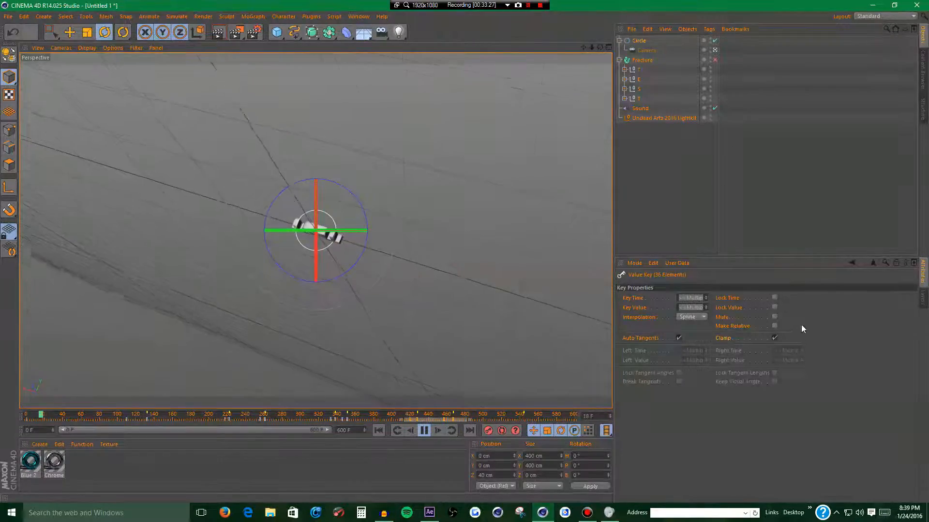
click(774, 338)
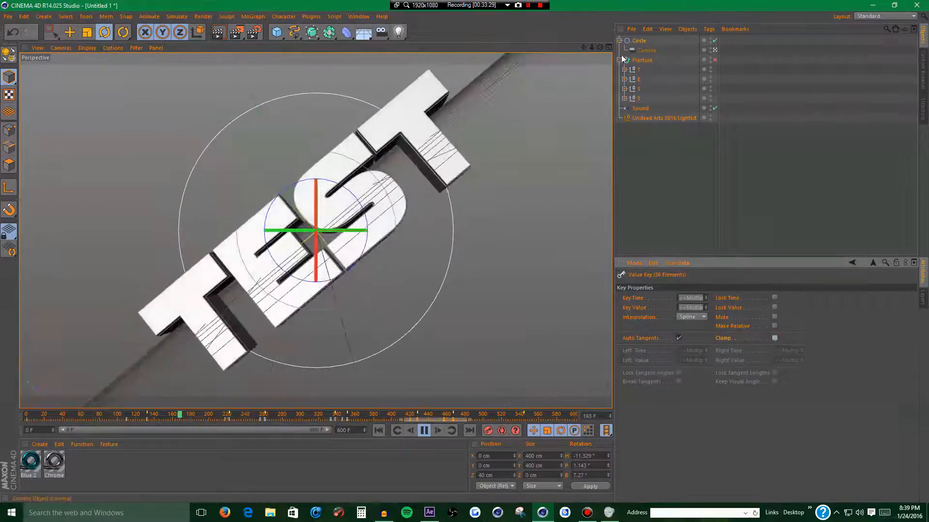
- Turn off Clamp for the keyframes of all four letters between about frames 420 and 467
click(635, 70)
shift+click(641, 99)
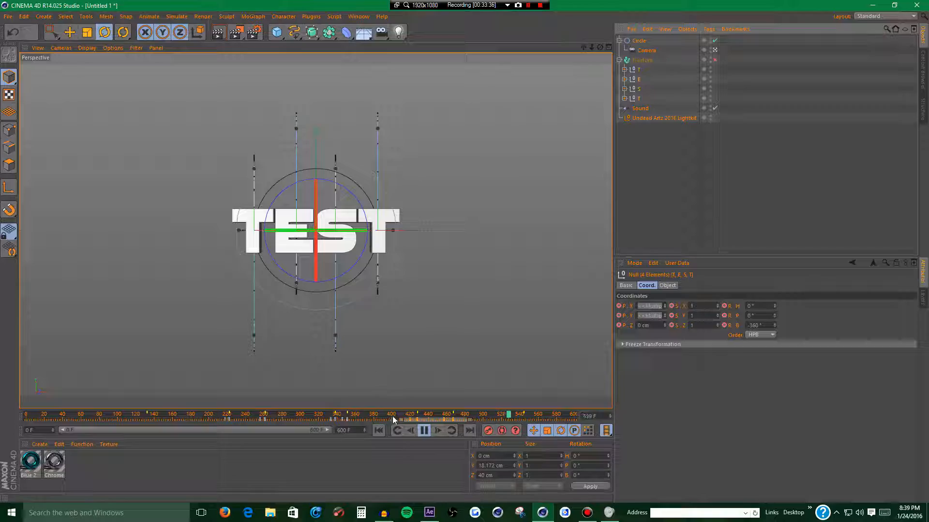
drag(466, 426, 467, 427)
click(774, 338)
click(774, 338)
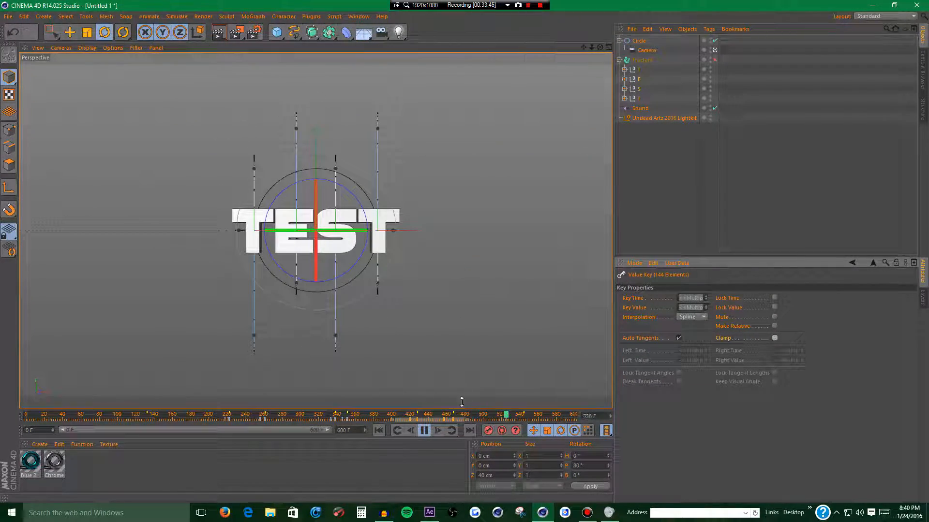
- Reselect the Circle's keyframes between about frames 420 and 467 and turn Clamp back on for them
click(638, 41)
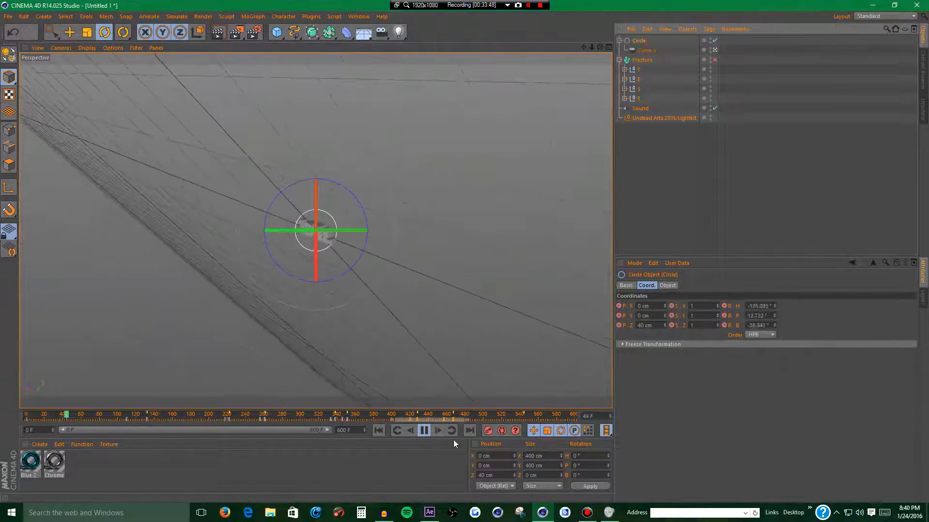
drag(483, 419, 398, 416)
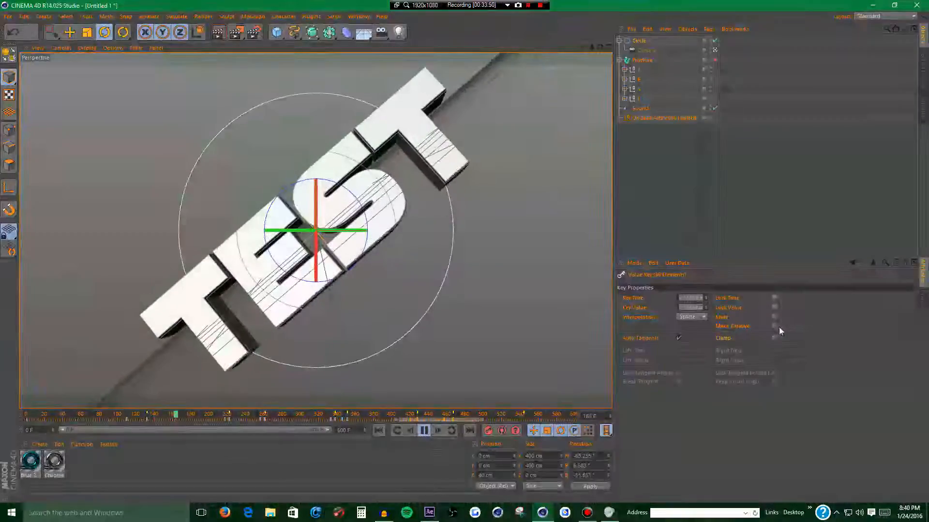
click(773, 340)
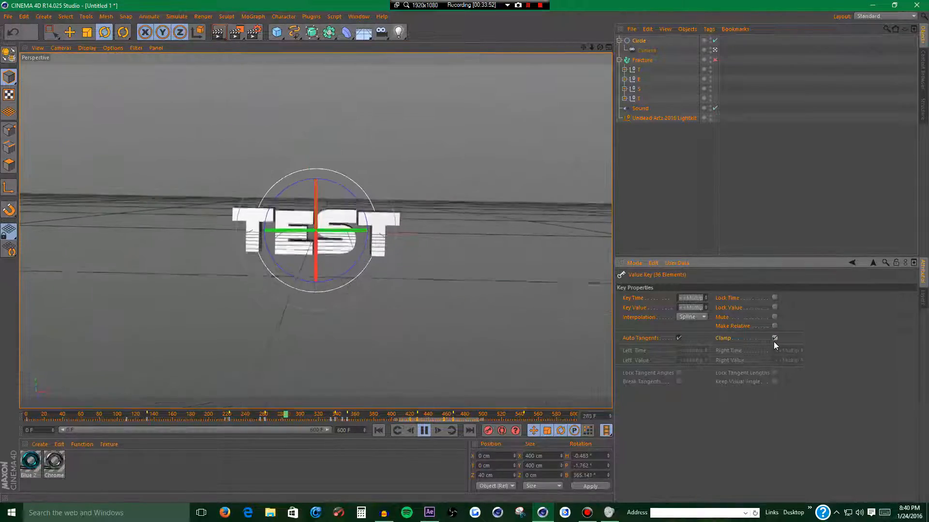
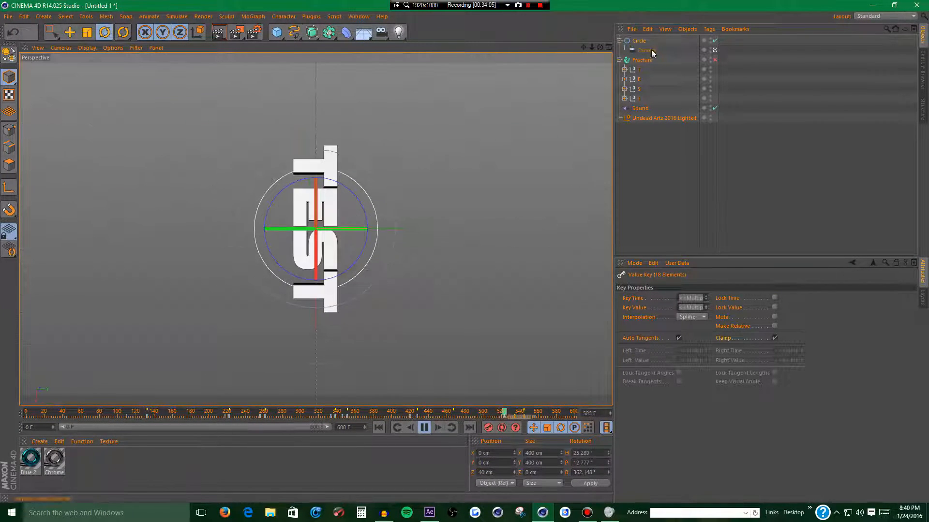
- Try to shift the four letters' keyframes from frames 457–467 to around frame 545
click(640, 69)
shift+click(640, 98)
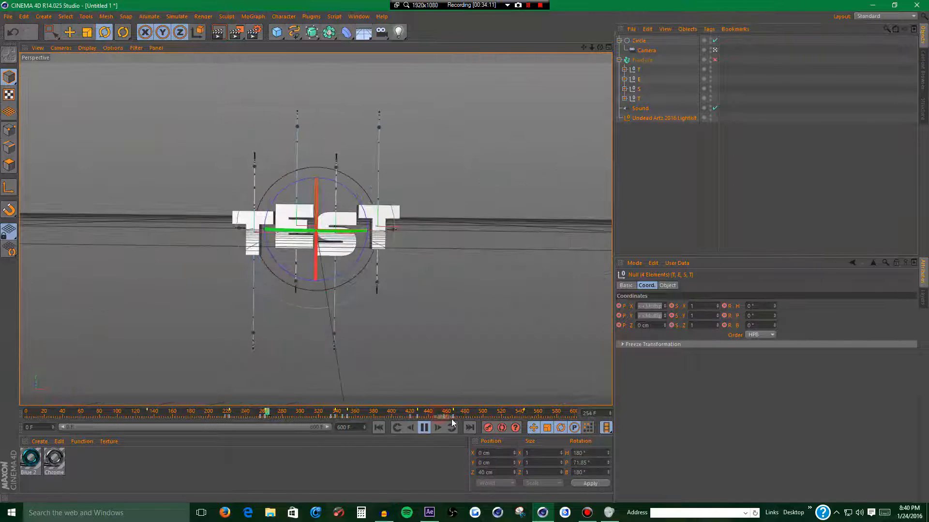
click(454, 417)
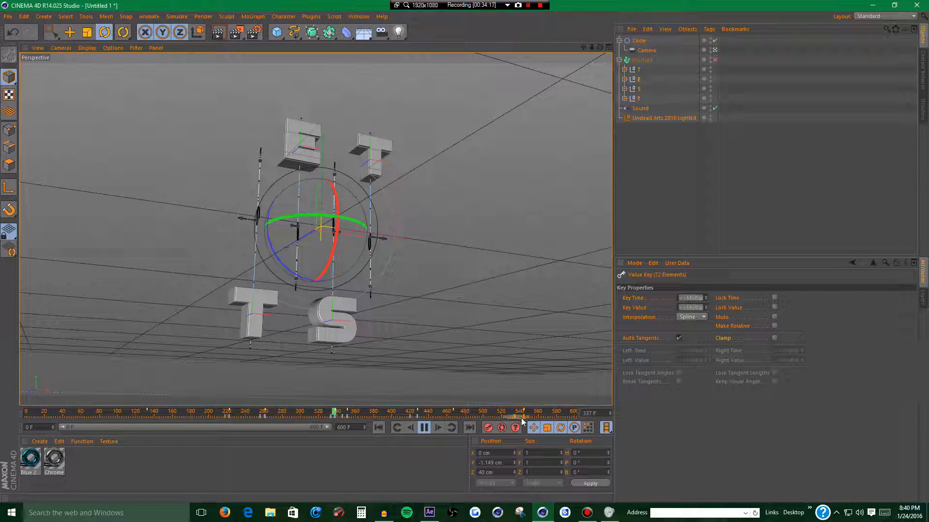
- Stop playback, select the letter E and step through its keyframes to frame 467, then back to frame 440, to check its motion
click(425, 428)
click(437, 428)
click(453, 427)
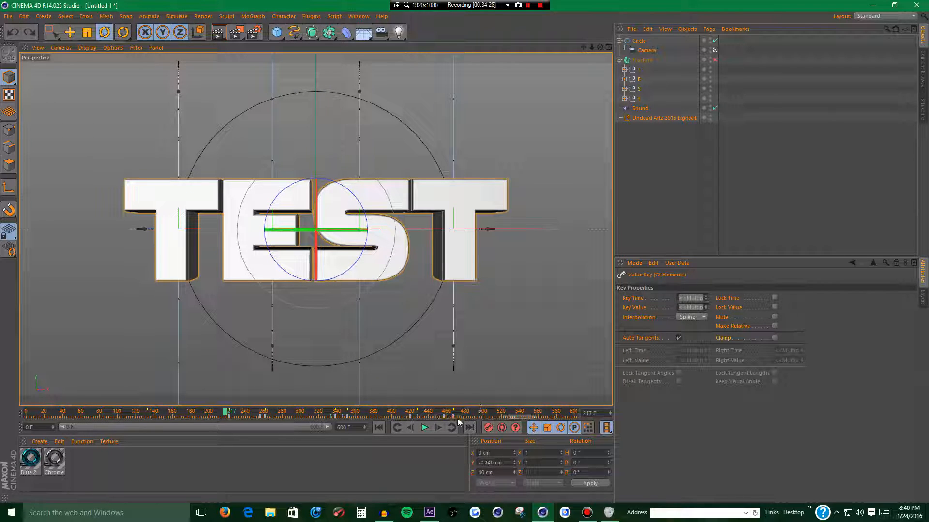
click(636, 79)
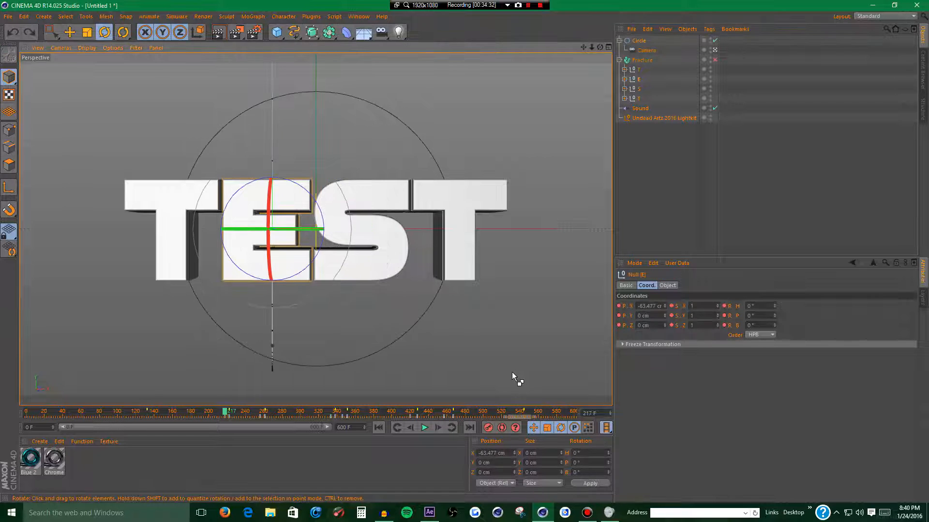
click(452, 427)
click(452, 428)
click(453, 427)
click(452, 427)
click(452, 427)
click(452, 427)
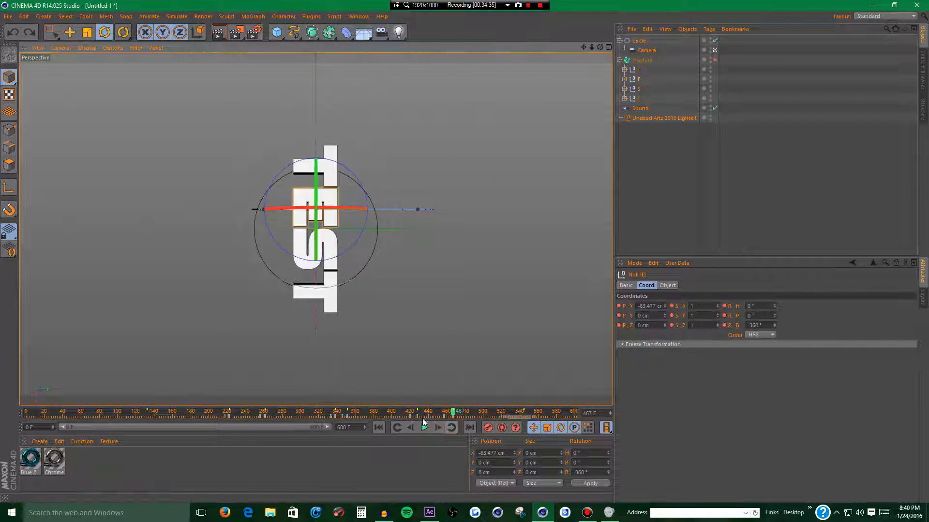
click(411, 428)
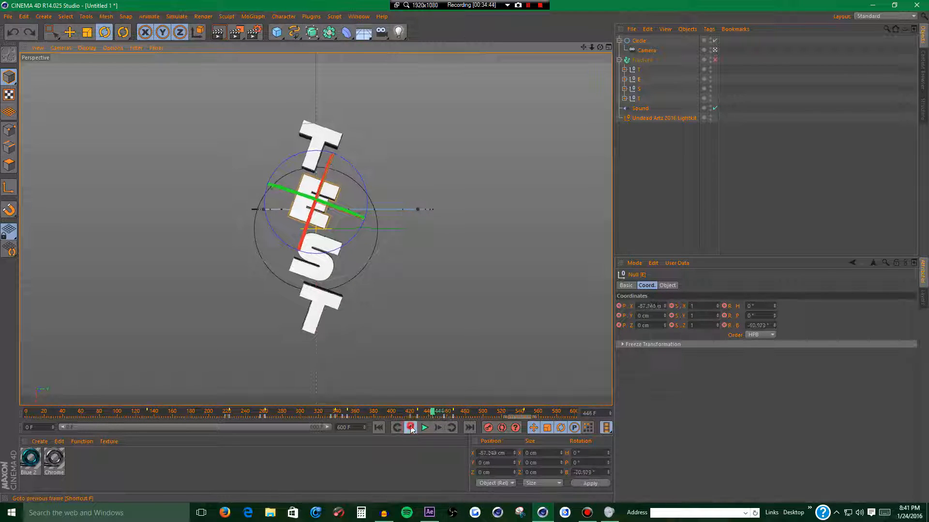
click(411, 428)
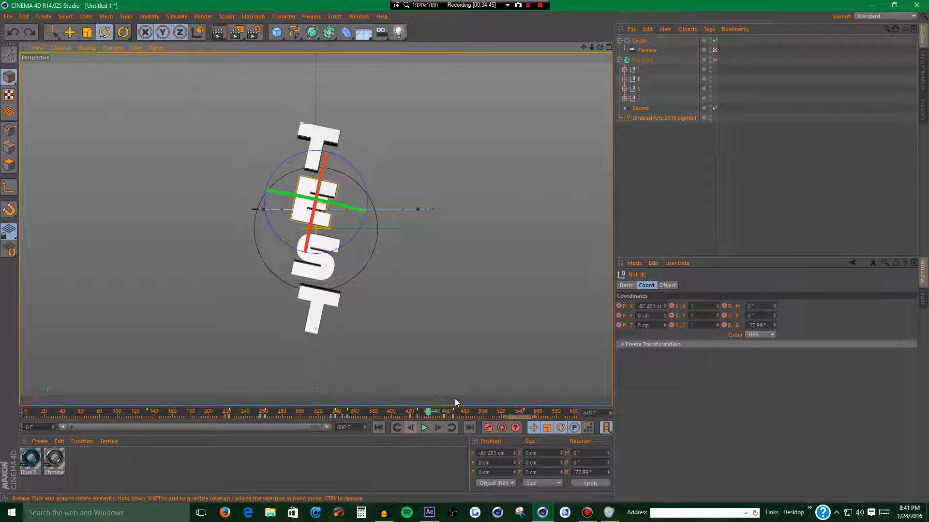
- Scrub and step between about frames 439 and 452 to check the letter E's rotation
click(433, 417)
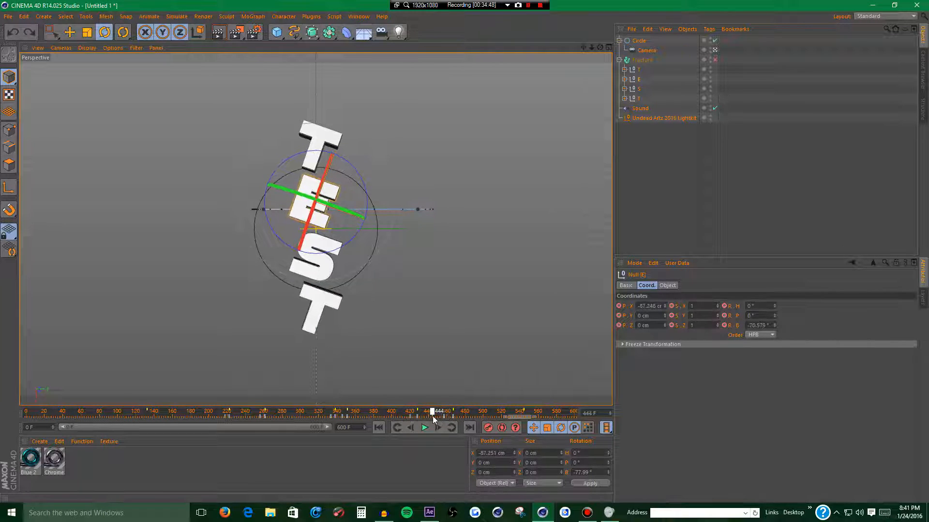
click(452, 427)
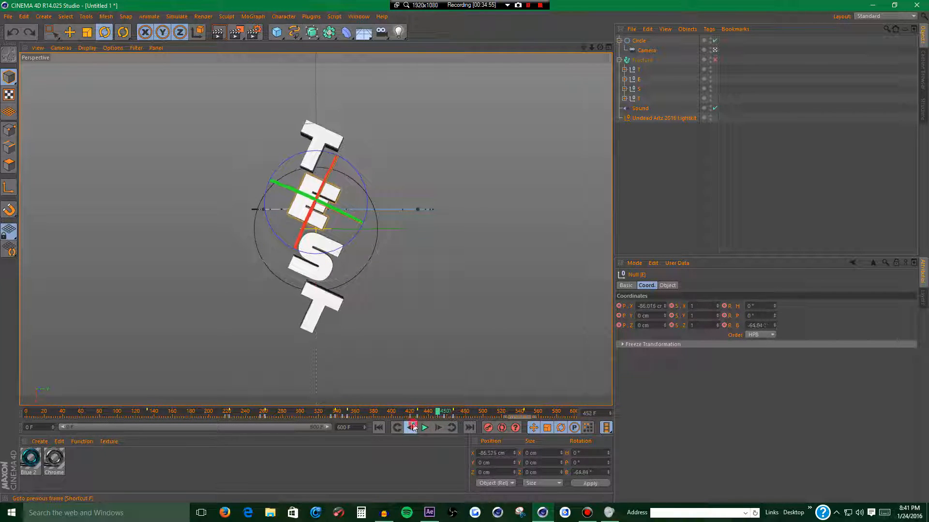
click(413, 427)
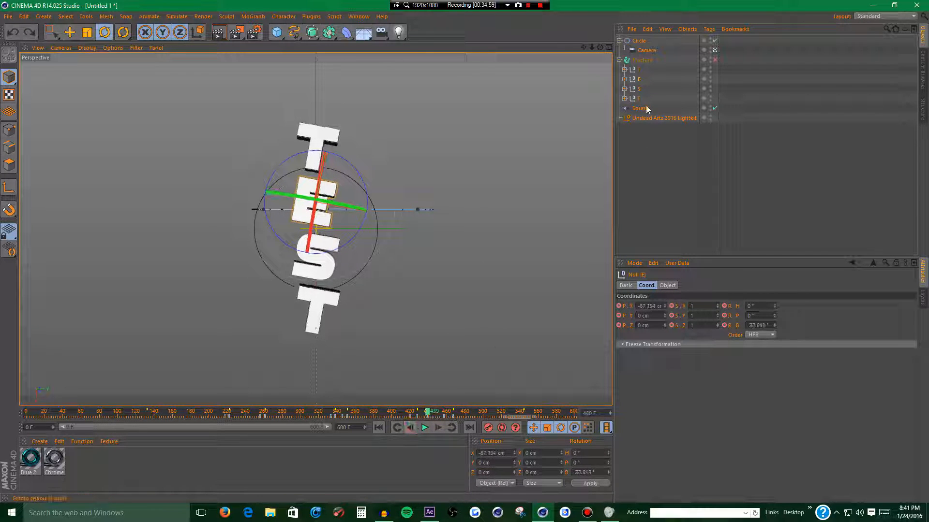
- Select all four letters and move their keyframes from frame 457 to frame 439
click(639, 69)
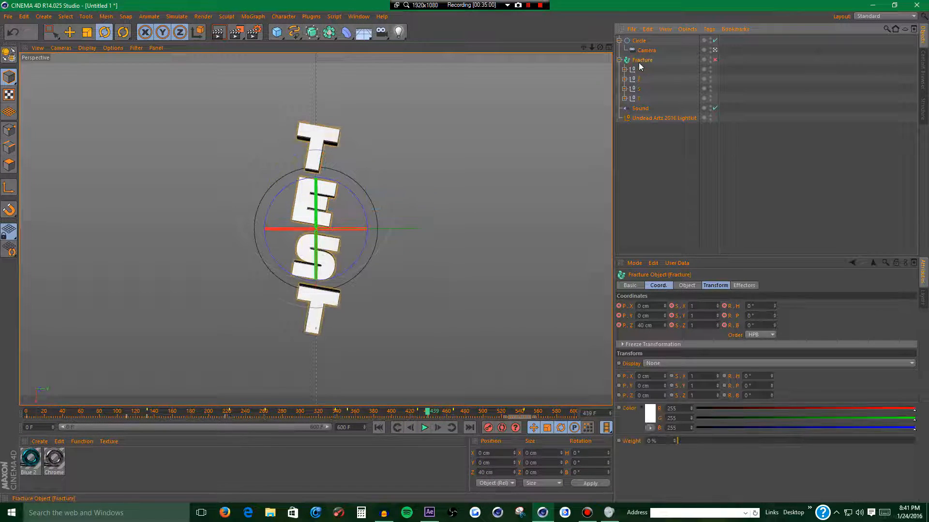
shift+click(638, 99)
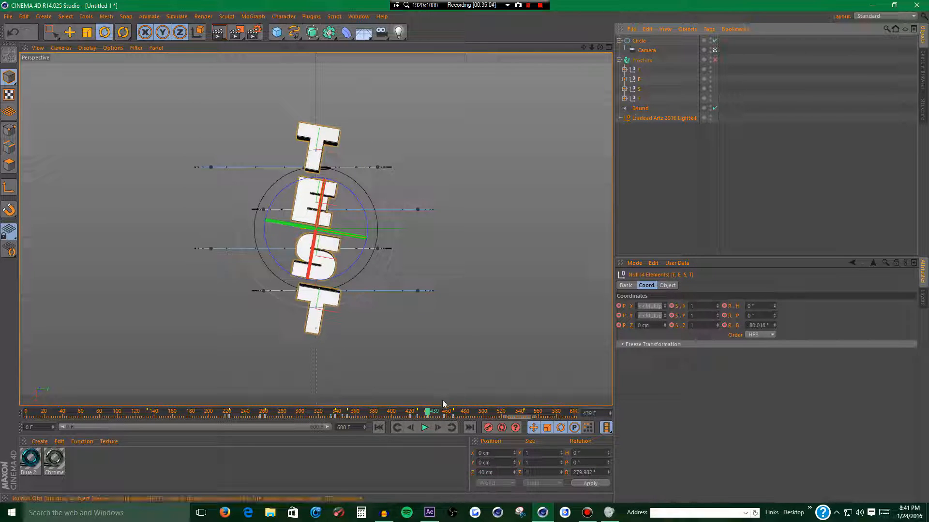
drag(439, 418, 449, 419)
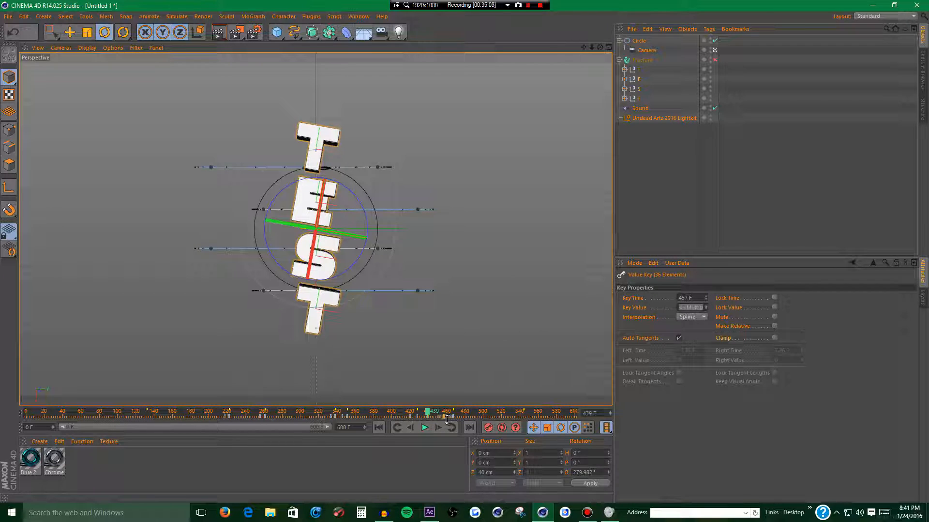
double_click(702, 298)
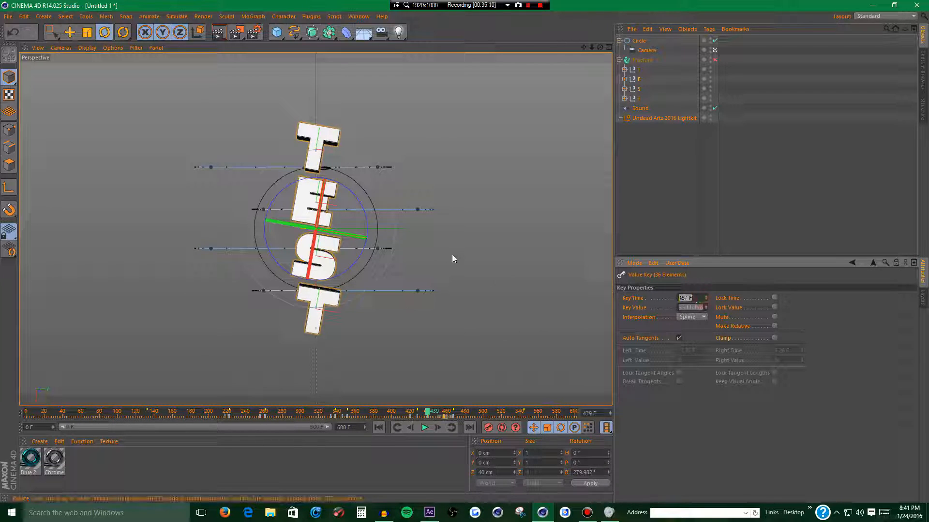
text(439)
key(Return)
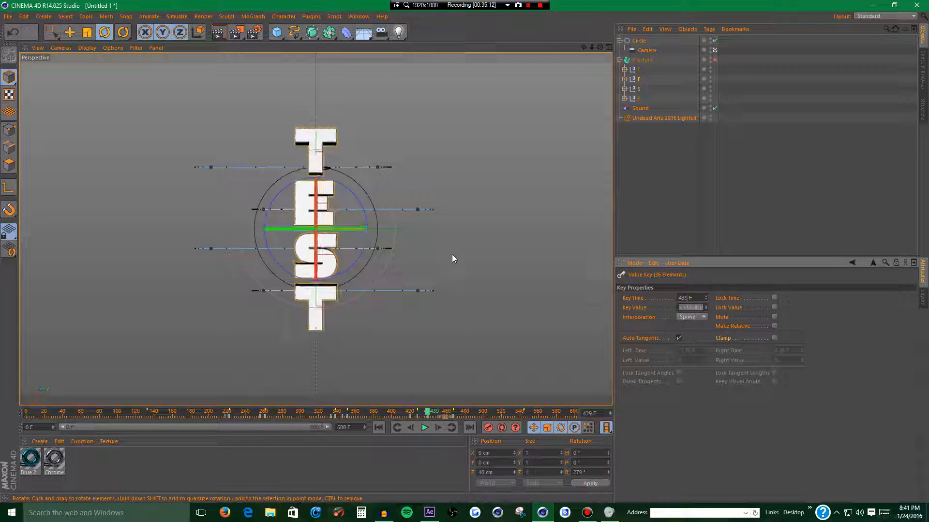
- Scrub the timeline around frames 410–460 and play the animation with the Circle selected to check the retimed motion
drag(427, 413, 447, 417)
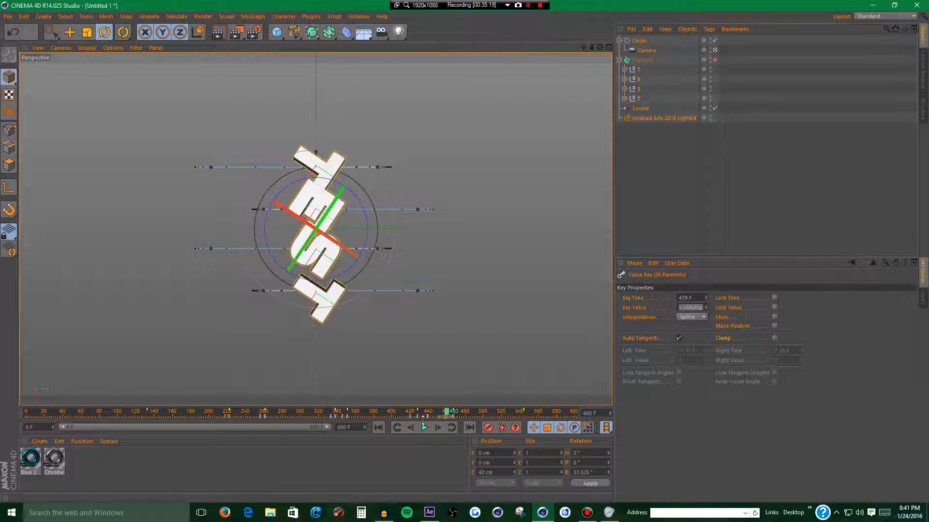
click(407, 428)
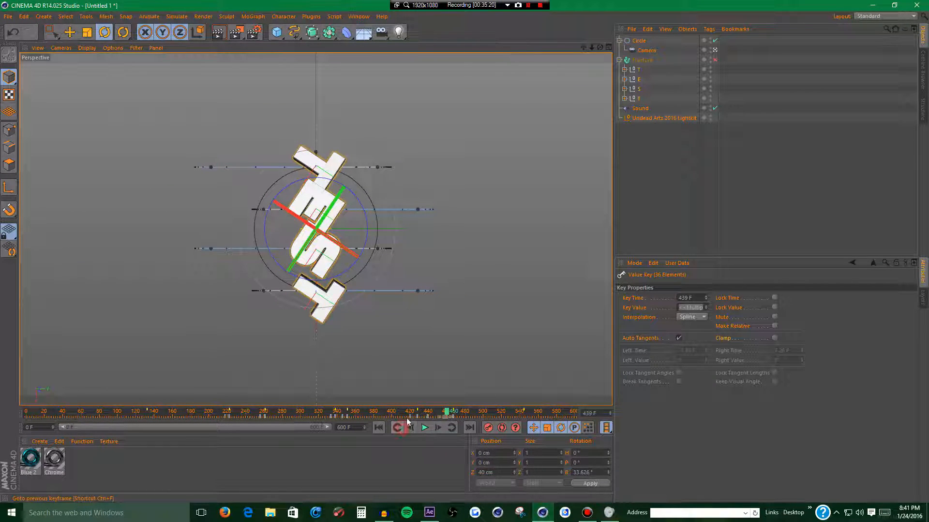
click(643, 43)
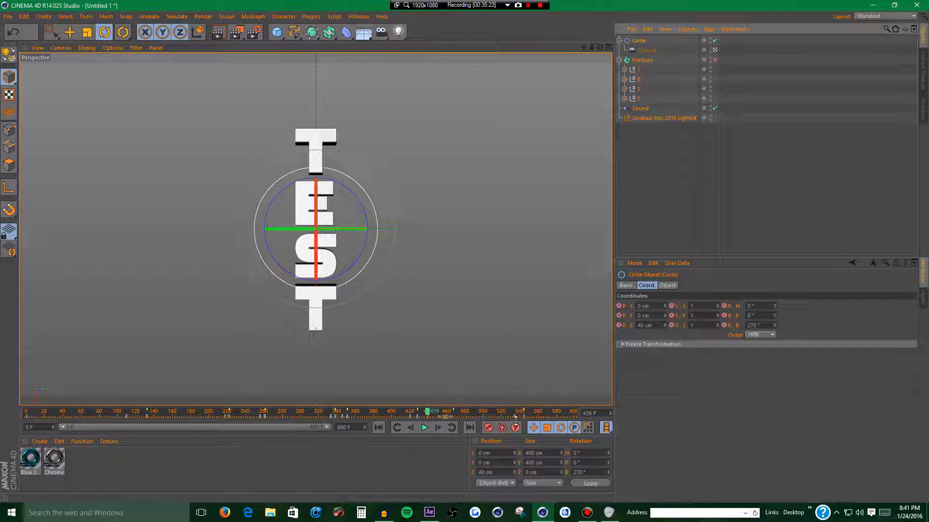
mouse_move(509, 414)
mouse_down()
mouse_move(537, 415)
mouse_move(407, 412)
mouse_up()
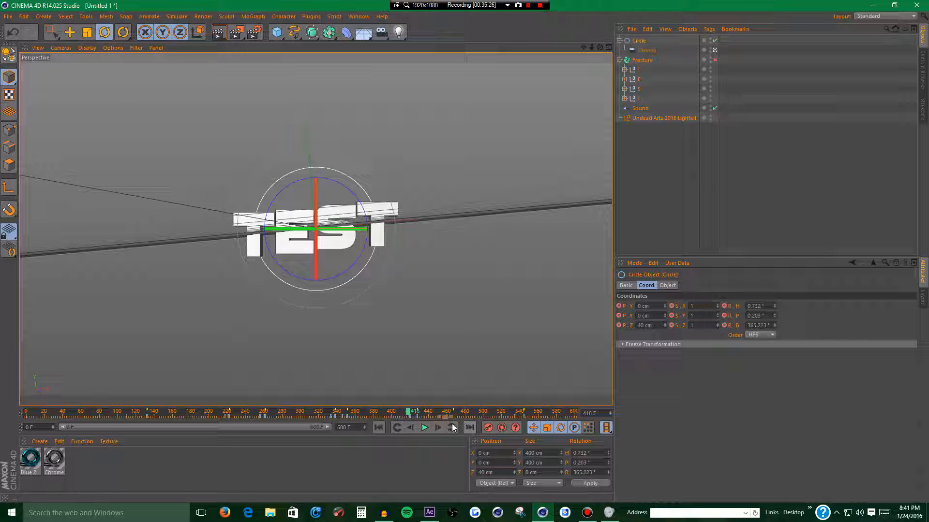
click(425, 428)
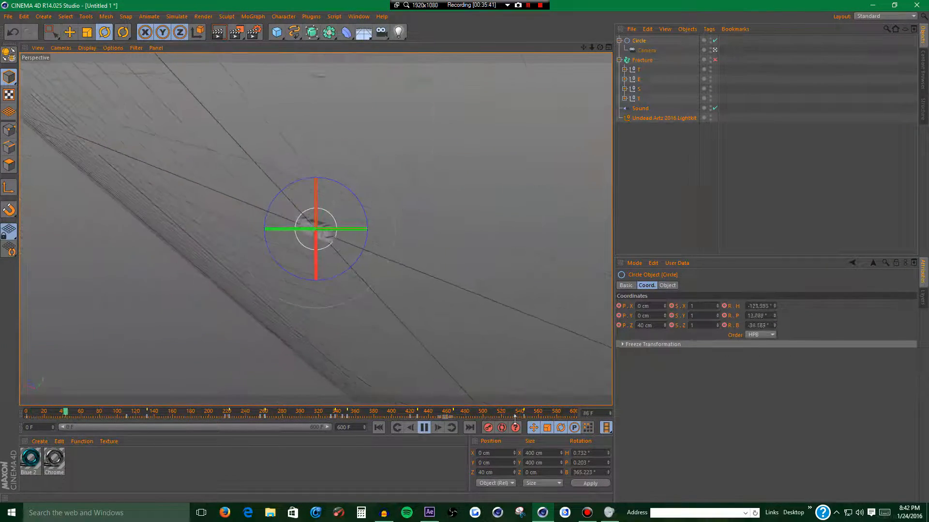
mouse_move(501, 416)
mouse_down()
mouse_move(534, 417)
mouse_move(456, 411)
mouse_move(499, 418)
mouse_up()
click(425, 430)
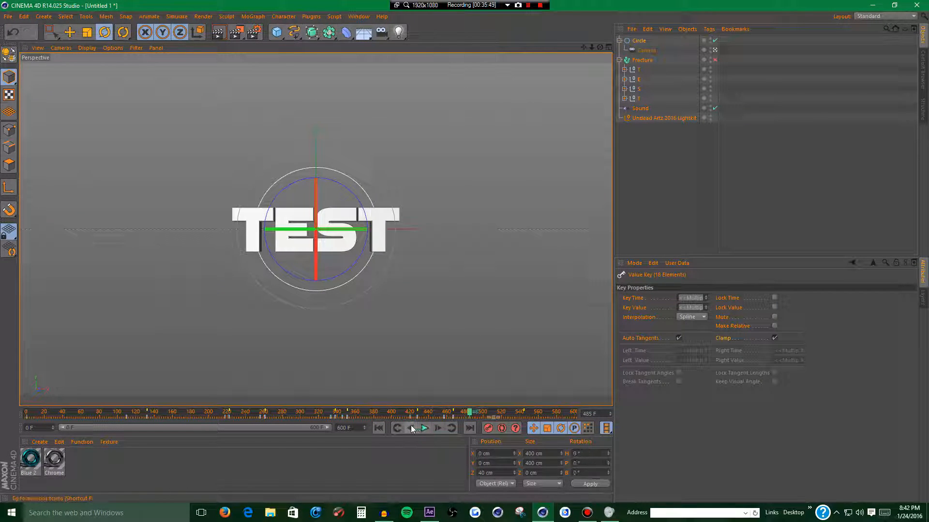
click(424, 429)
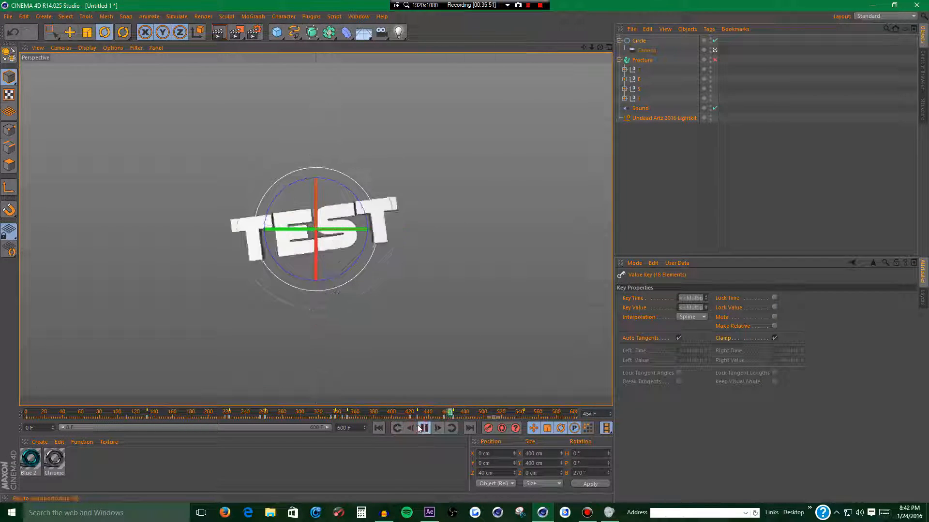
click(425, 430)
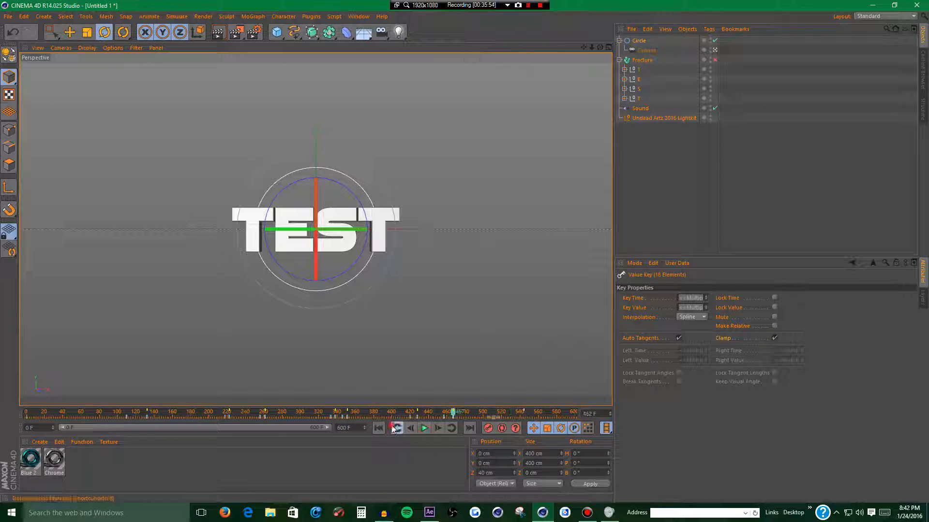
- Step backwards frame by frame to frame 434 to examine the turn between the vertical and horizontal poses
click(393, 428)
click(408, 430)
click(408, 430)
click(408, 429)
click(408, 429)
click(409, 430)
click(408, 430)
click(409, 430)
click(408, 430)
click(408, 430)
click(408, 429)
click(408, 429)
click(408, 429)
click(408, 429)
click(409, 430)
click(408, 429)
click(408, 430)
click(409, 430)
click(408, 430)
click(408, 429)
click(408, 430)
click(408, 429)
click(408, 429)
click(408, 429)
click(408, 430)
- Move the Circle's keyframes from frame 457 to frame 439, matching the letters' keyframes
drag(436, 417, 445, 420)
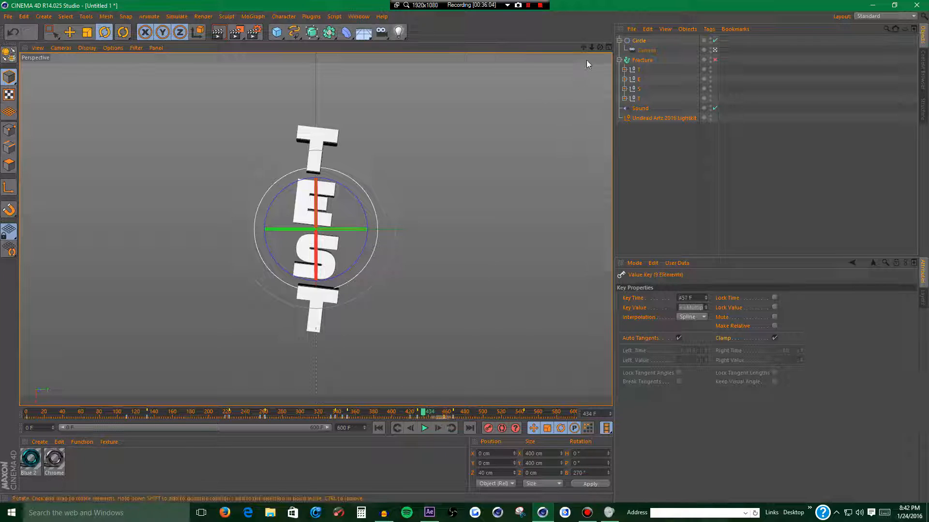
click(639, 61)
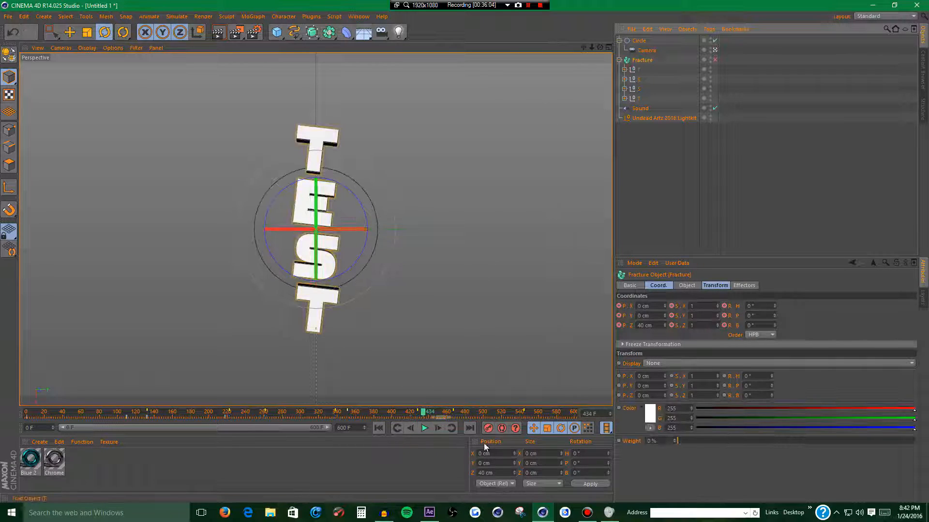
click(638, 80)
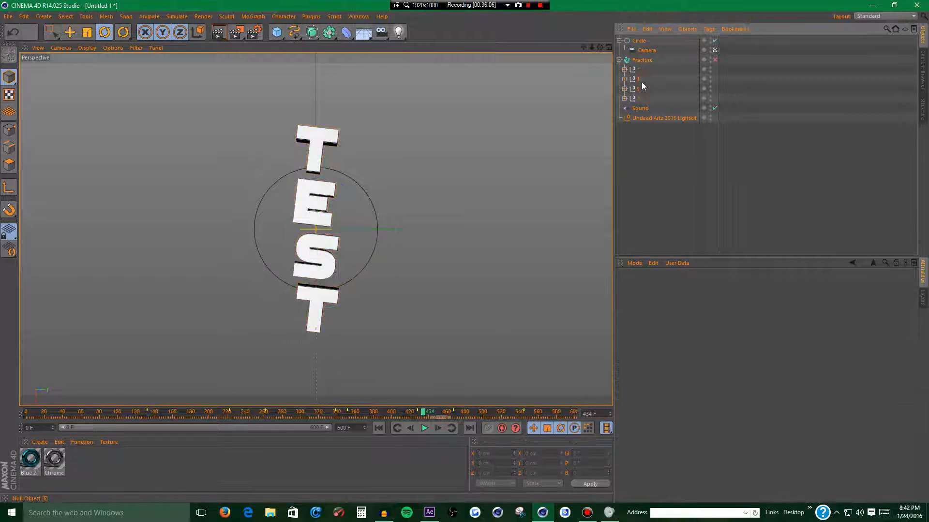
click(446, 429)
click(645, 42)
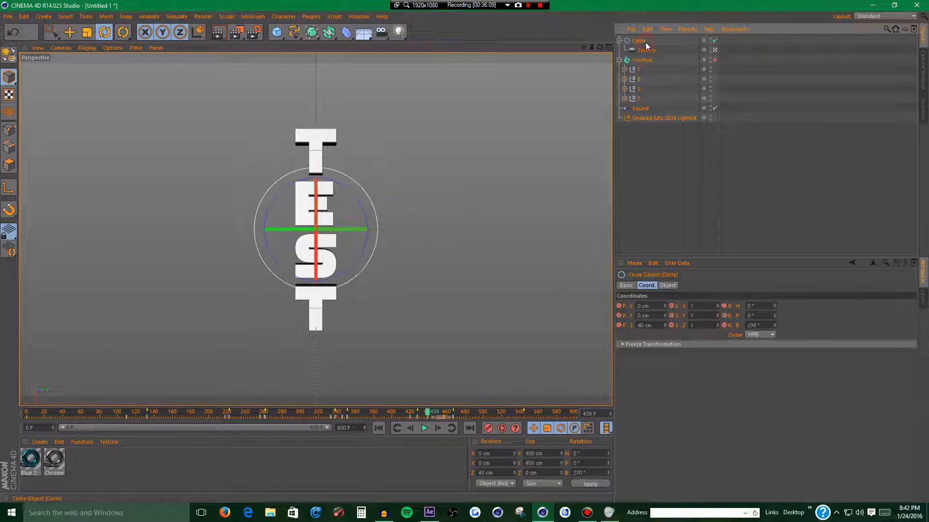
drag(444, 418, 430, 416)
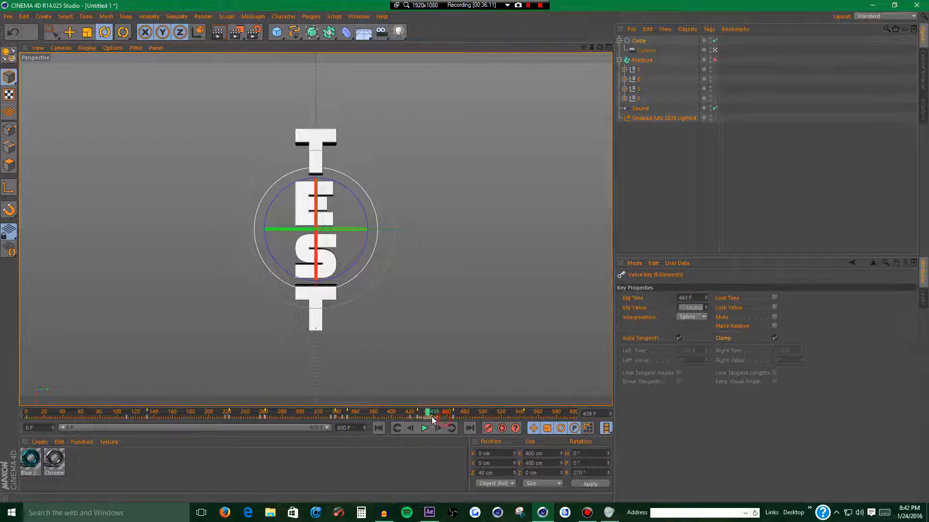
click(696, 298)
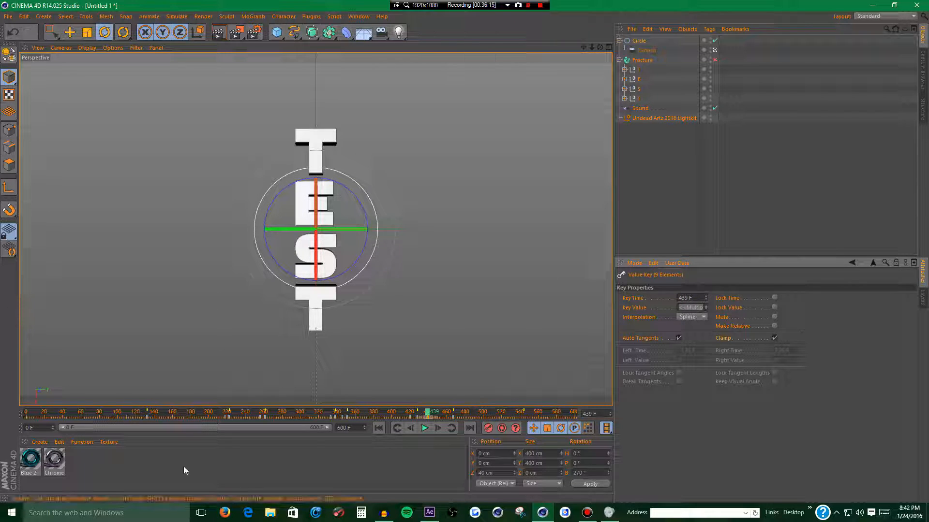
- During playback, turn off Clamp for the Circle's keyframes between about frames 420 and 467
click(385, 413)
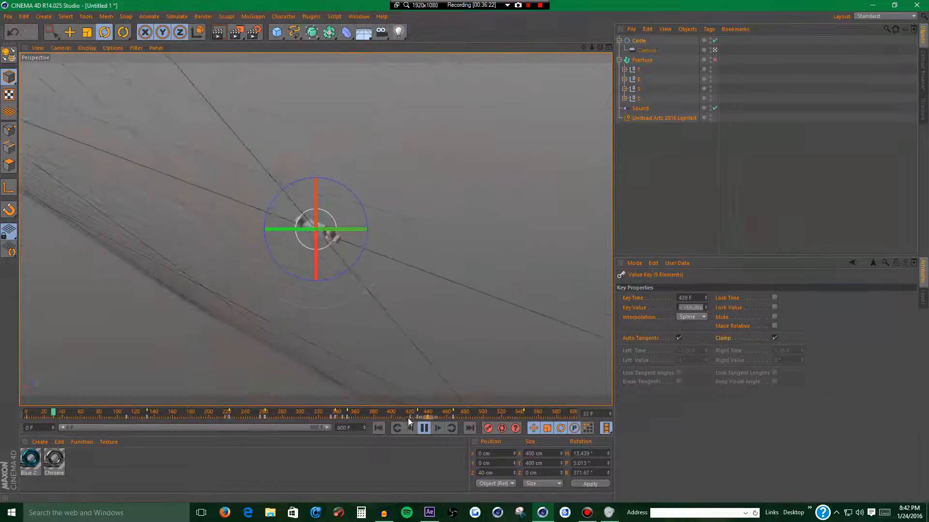
drag(399, 417, 528, 425)
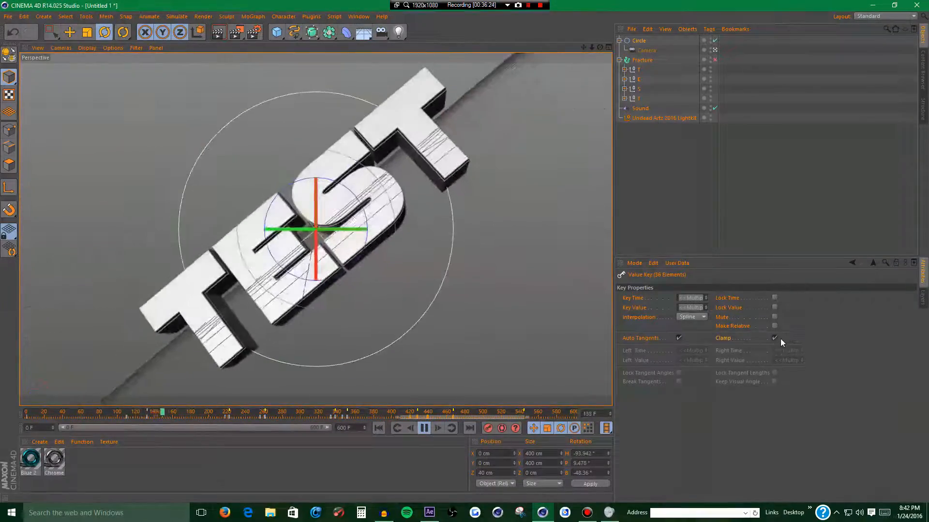
click(775, 338)
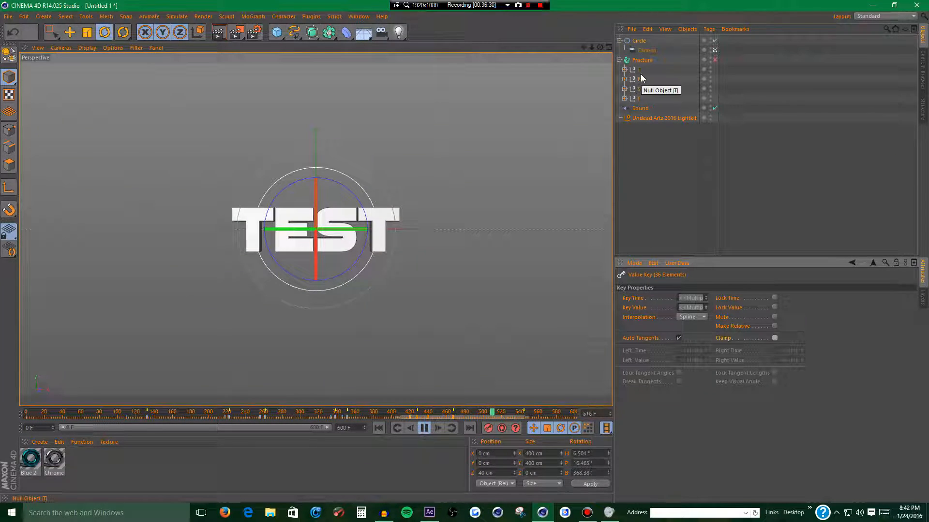
- Select the keyframes of all four letters between about frames 420 and 467 to check their Clamp setting
click(640, 71)
shift+click(637, 99)
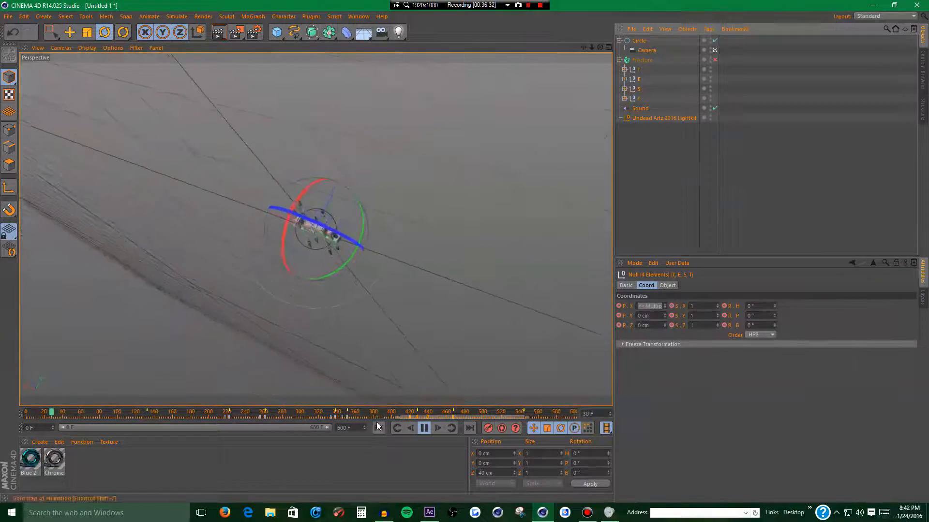
drag(379, 415, 463, 414)
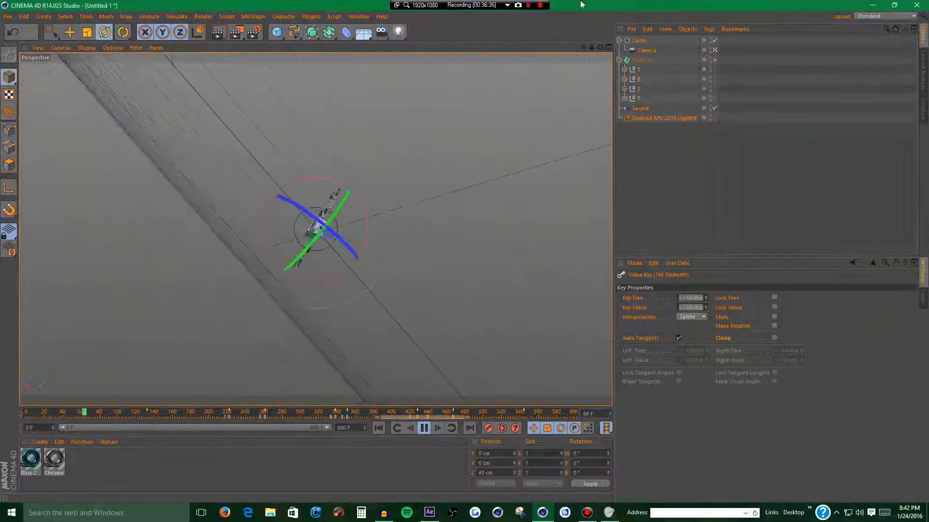
- Switch to the Animation layout and toggle Show Velocity for the F-curves
click(892, 17)
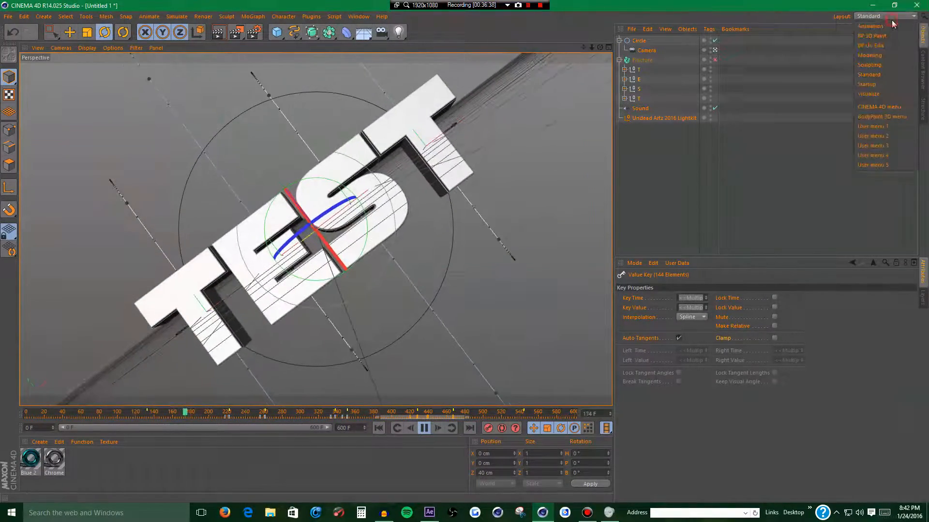
click(869, 26)
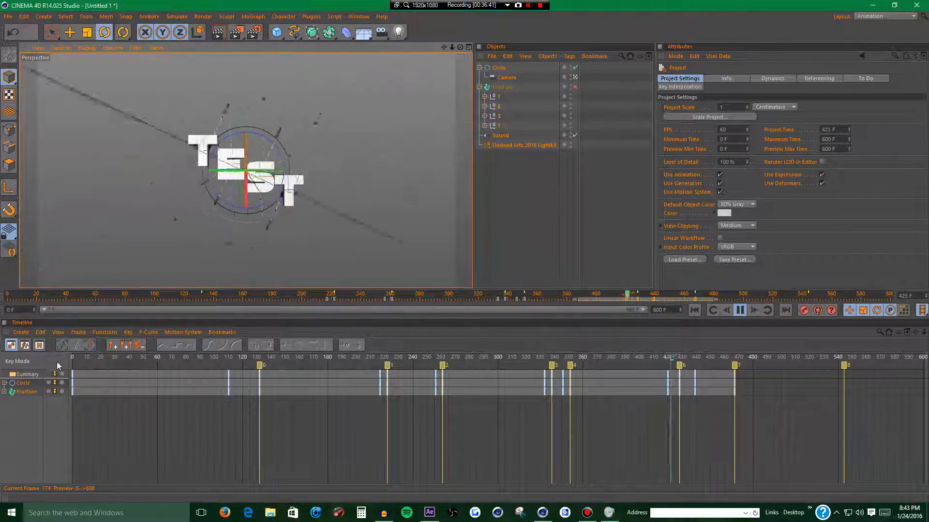
click(147, 333)
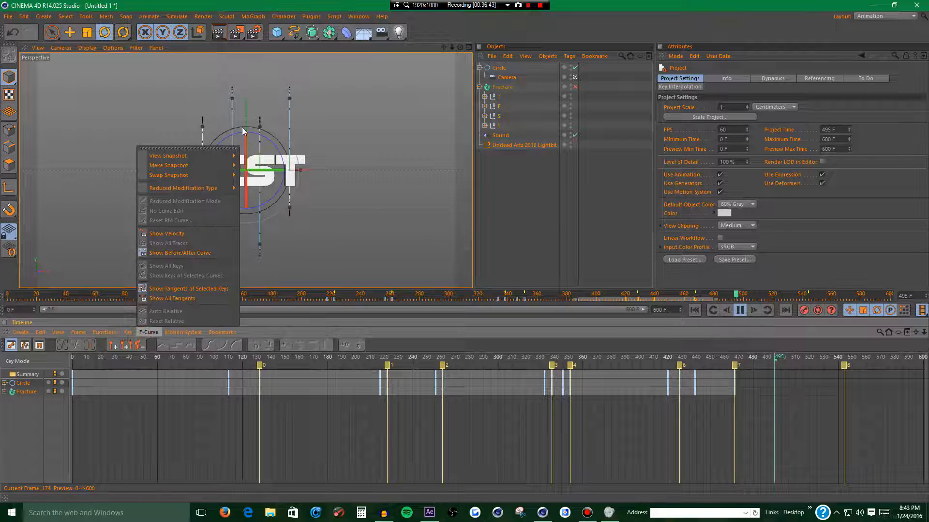
mouse_move(228, 179)
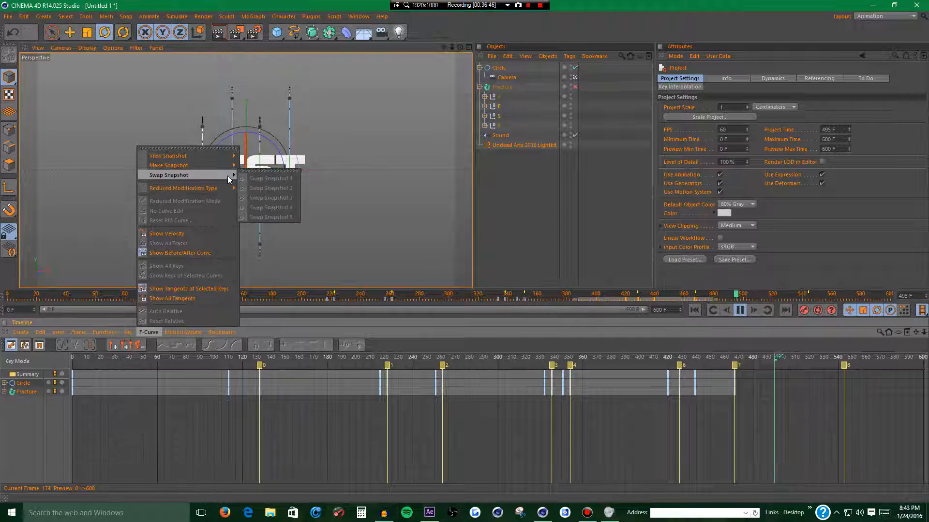
click(195, 234)
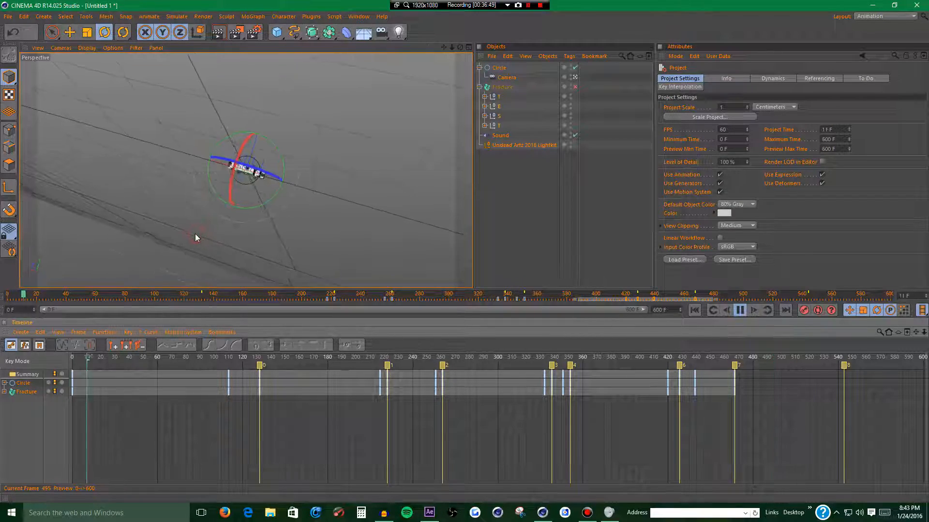
right_click(495, 98)
mouse_move(541, 107)
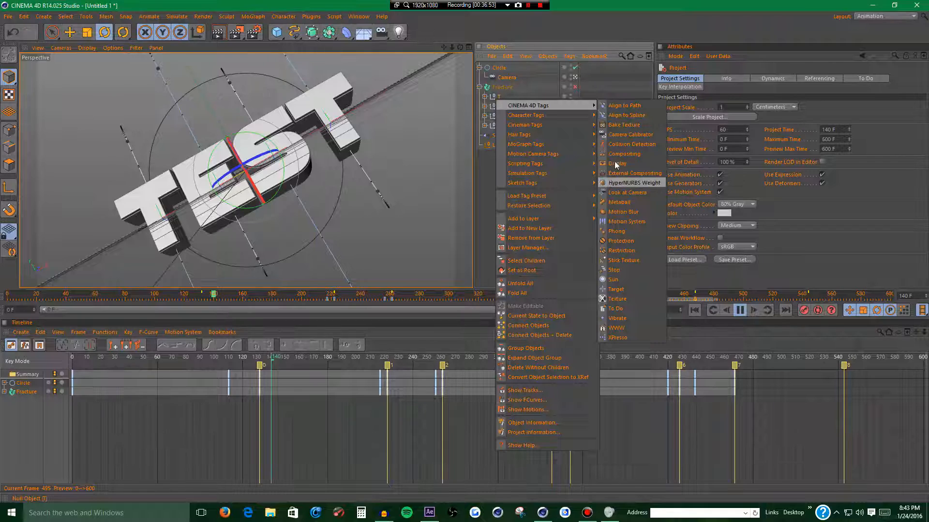
click(623, 56)
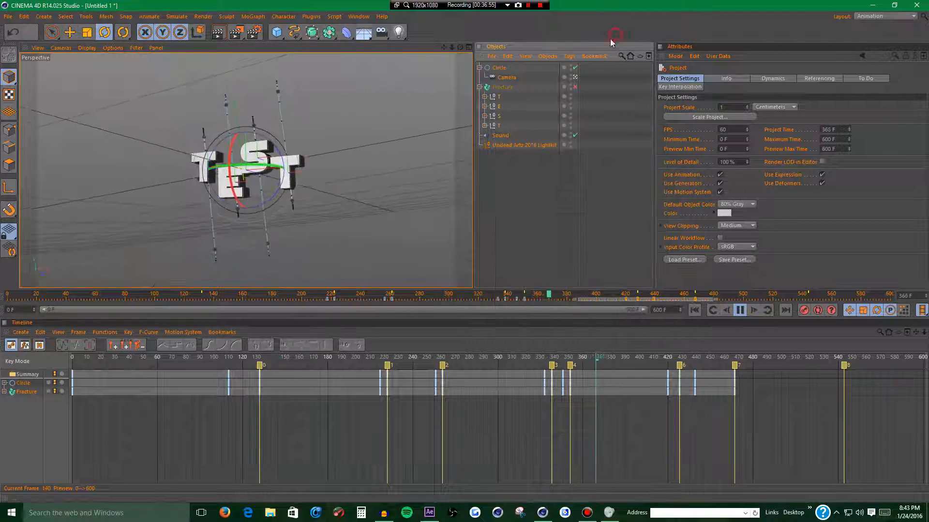
- Show the F-curves for the bank rotation (R.B) of all four TEST letters
click(500, 117)
shift+click(499, 126)
right_click(777, 125)
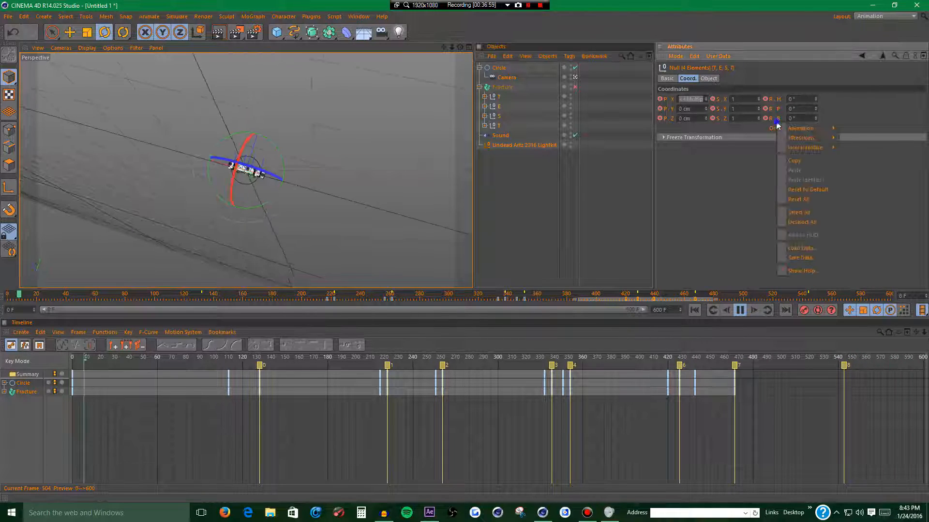
mouse_move(829, 128)
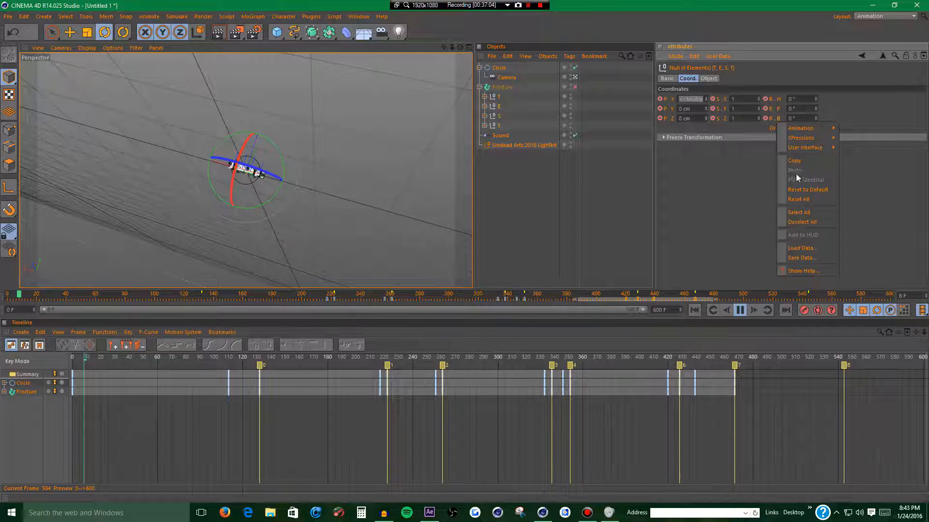
click(859, 222)
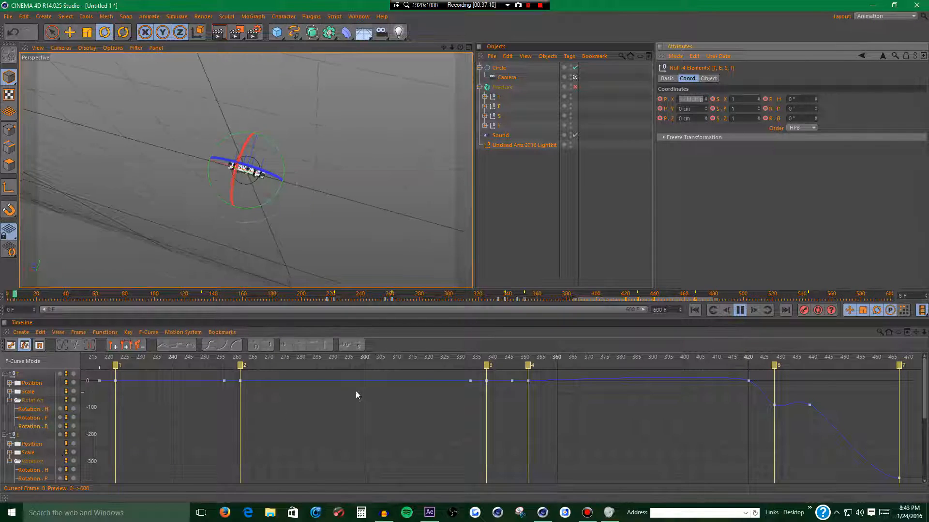
drag(926, 383, 914, 459)
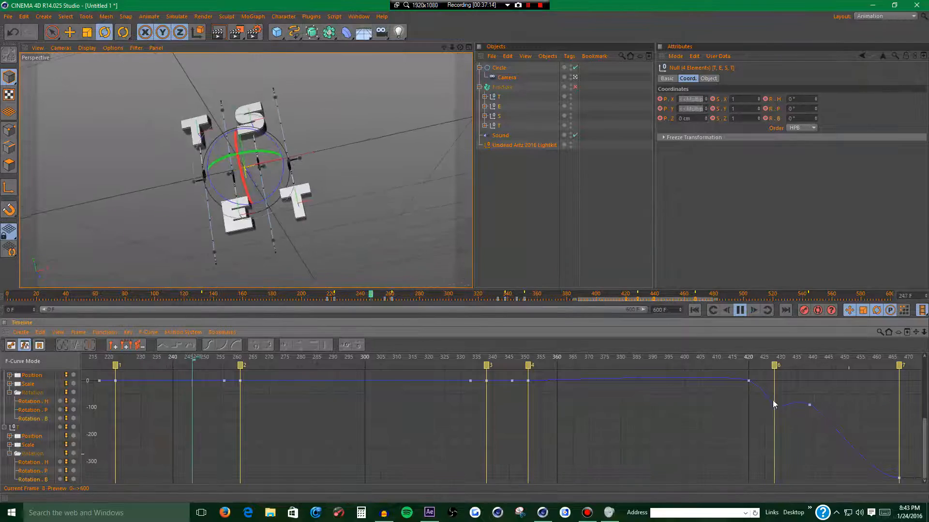
- Stop playback, move to frame 424 and reload the Animation layout
click(742, 310)
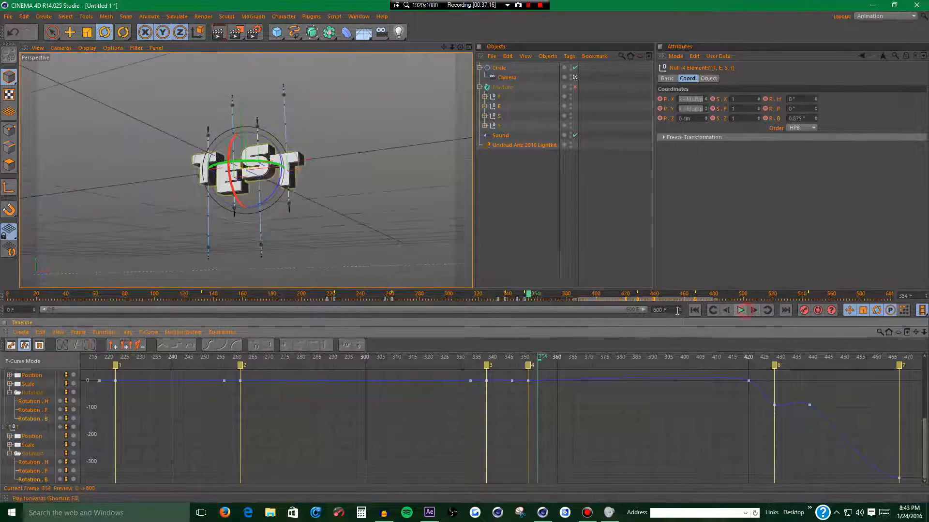
click(541, 295)
drag(540, 295, 630, 295)
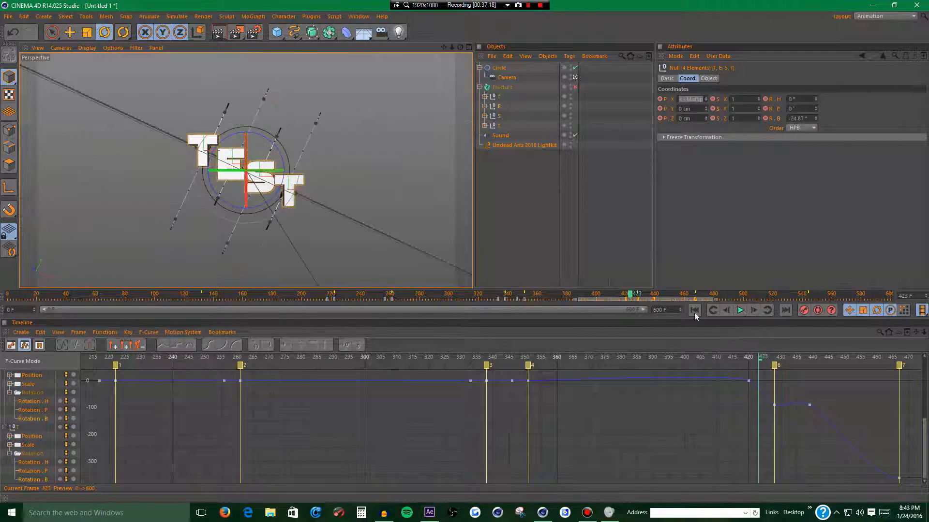
click(753, 312)
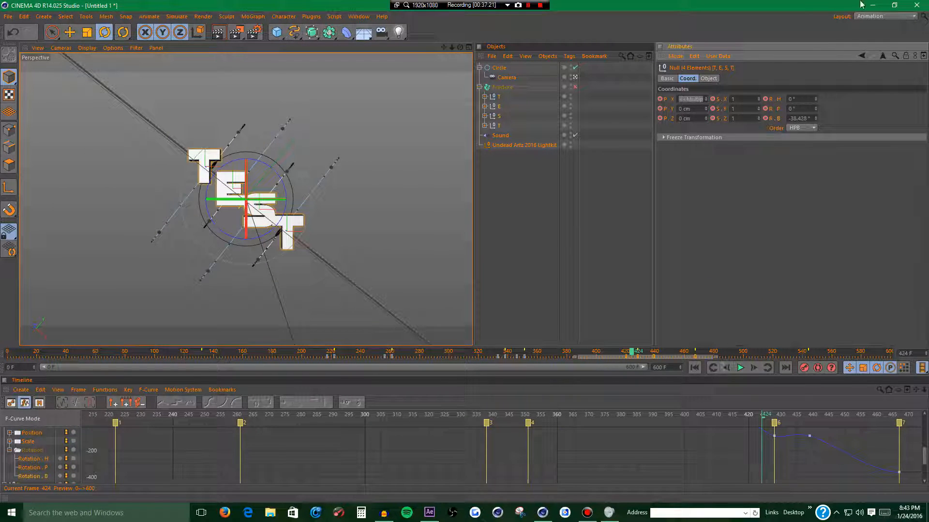
click(870, 16)
click(872, 25)
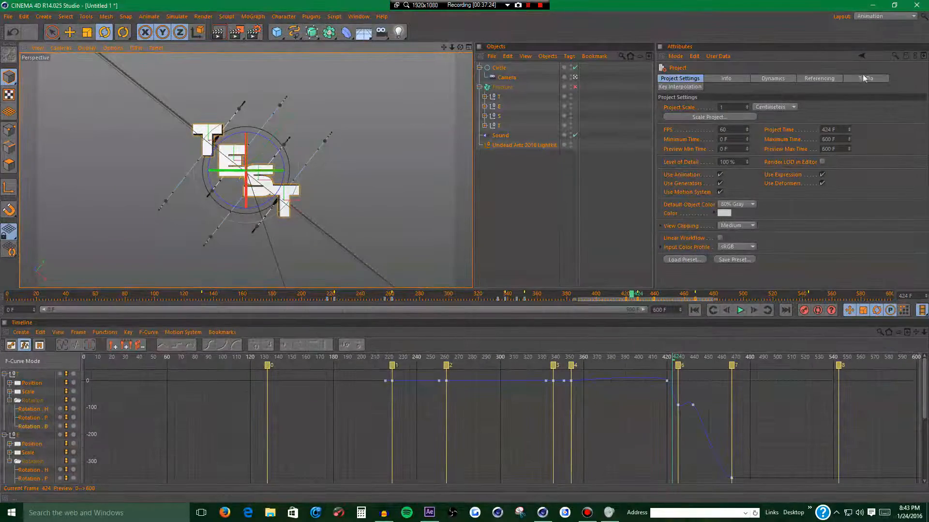
click(693, 406)
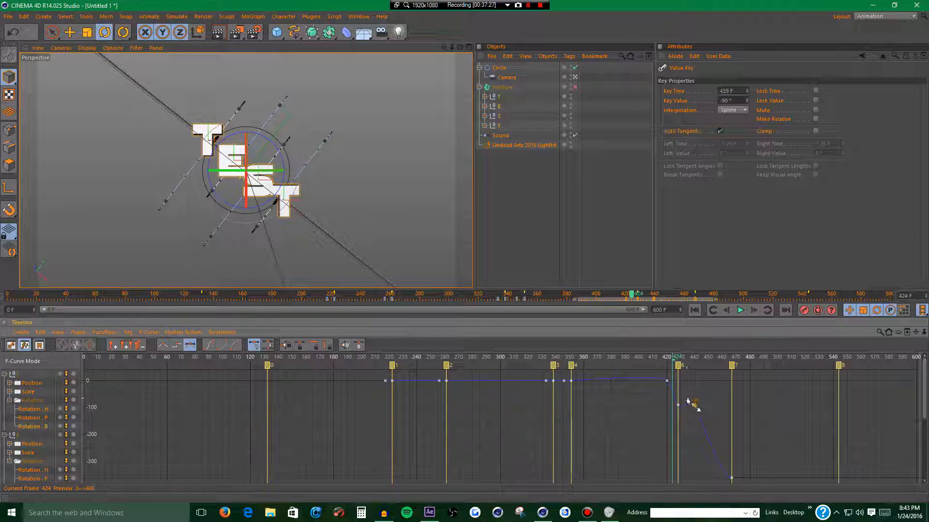
click(684, 410)
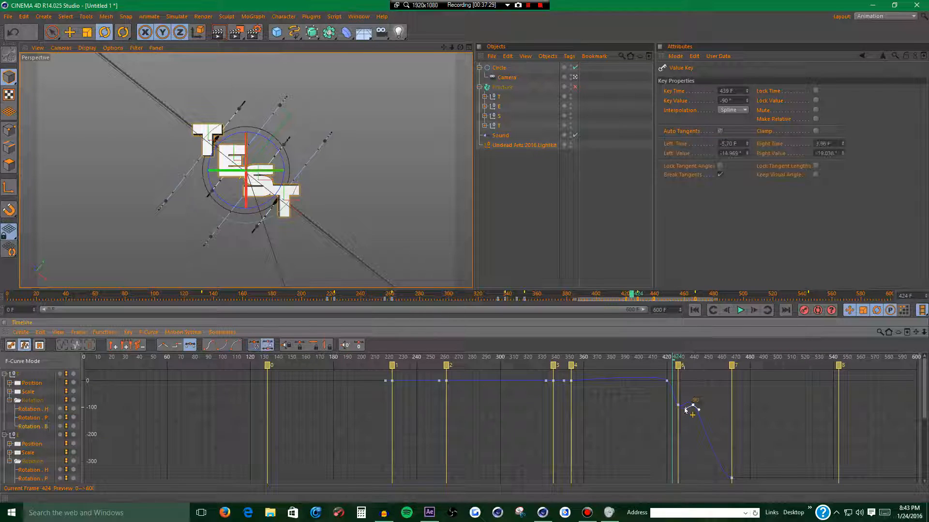
key(ctrl+z)
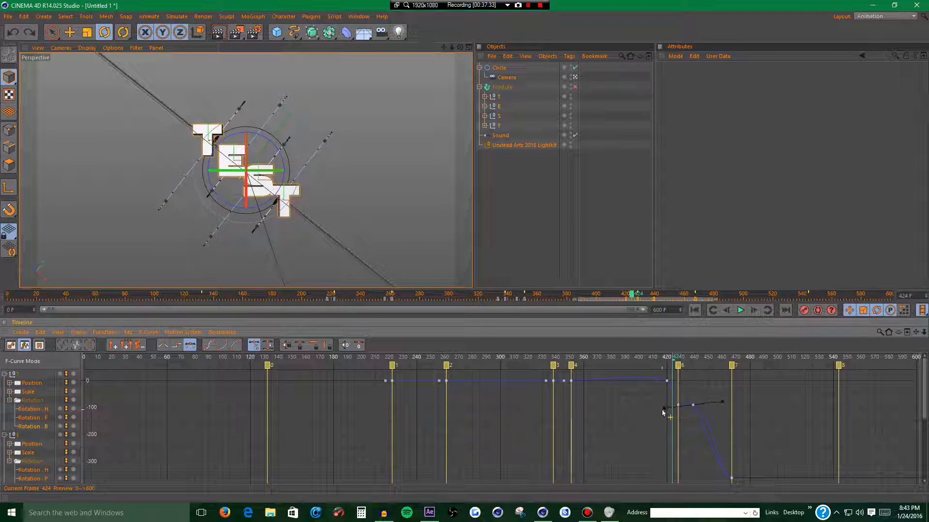
key(ctrl+z)
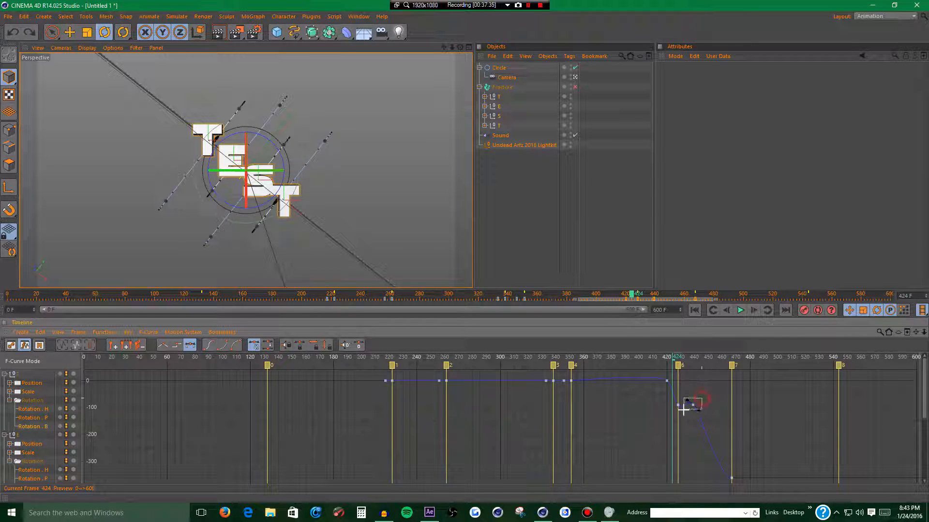
- Flatten the tangents of all four letters' Rotation.B keys at frames 439 and 428 so the curve runs nearly level between them
drag(683, 408, 683, 409)
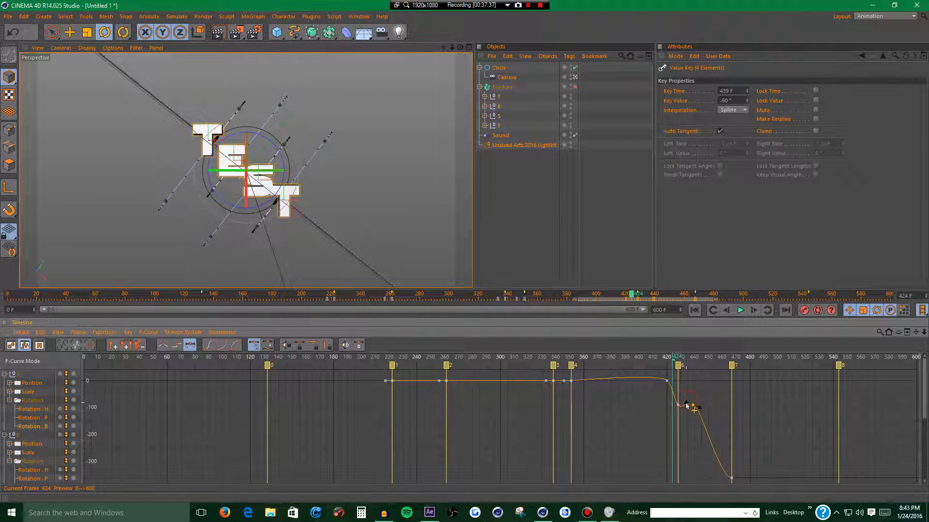
click(684, 410)
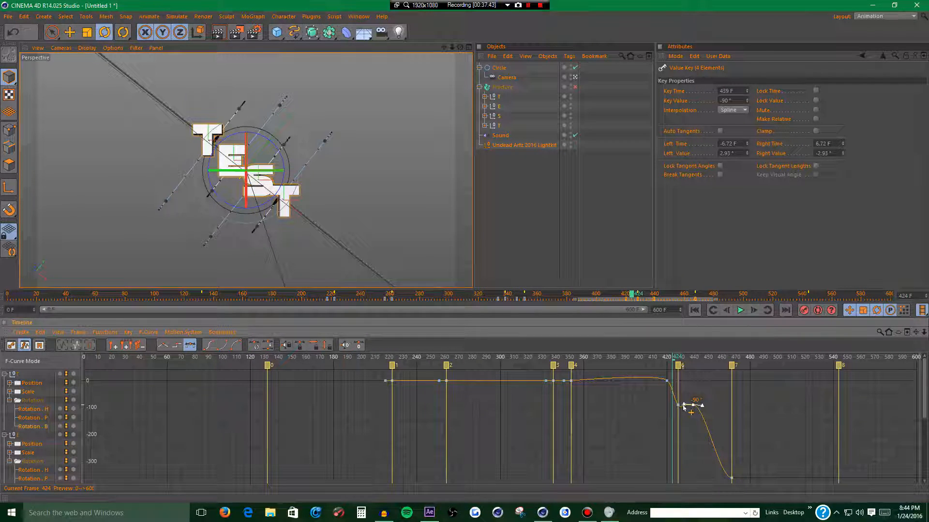
key(ctrl+z)
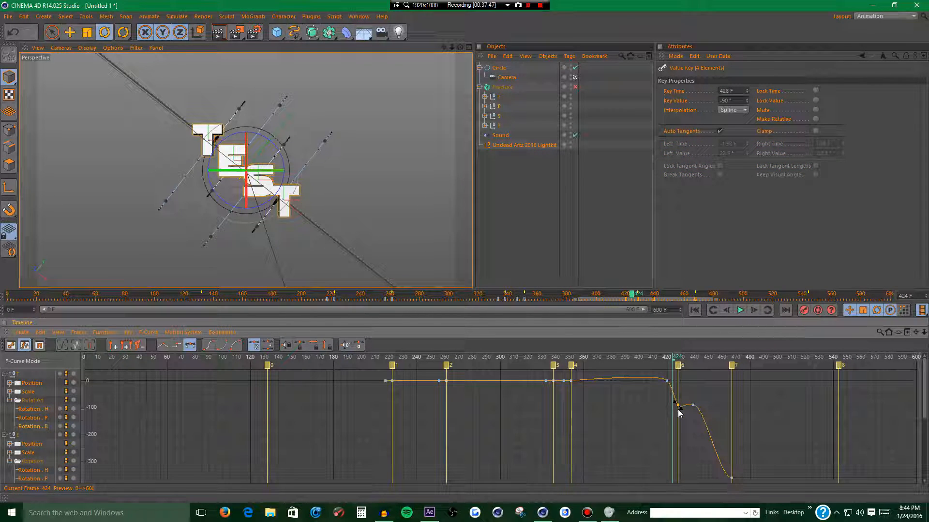
drag(683, 412, 684, 409)
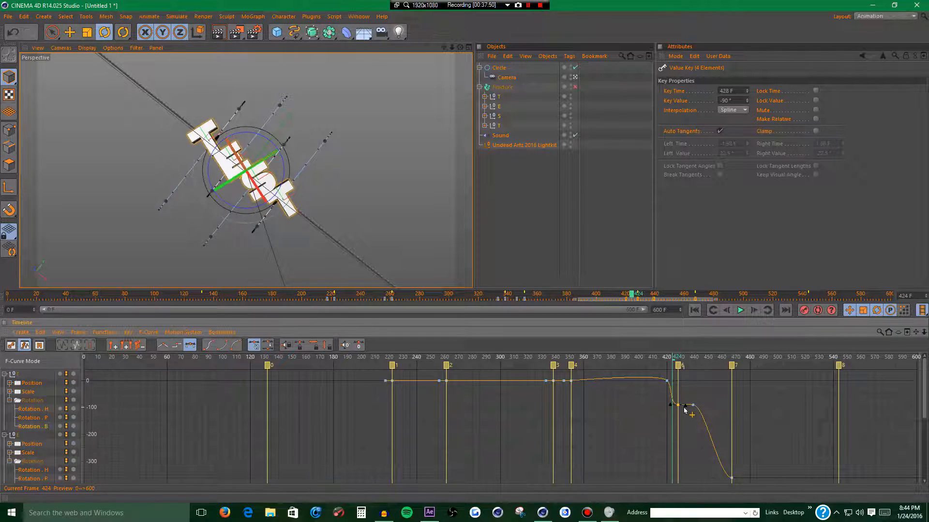
- Play back from about frame 386 and move the four letters' keyframes at frame 439 to frame 453
click(737, 312)
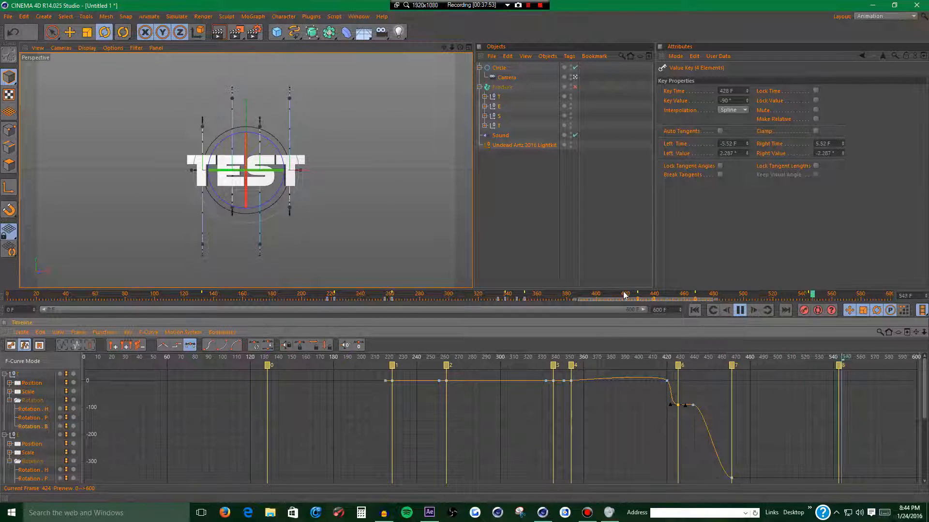
click(574, 295)
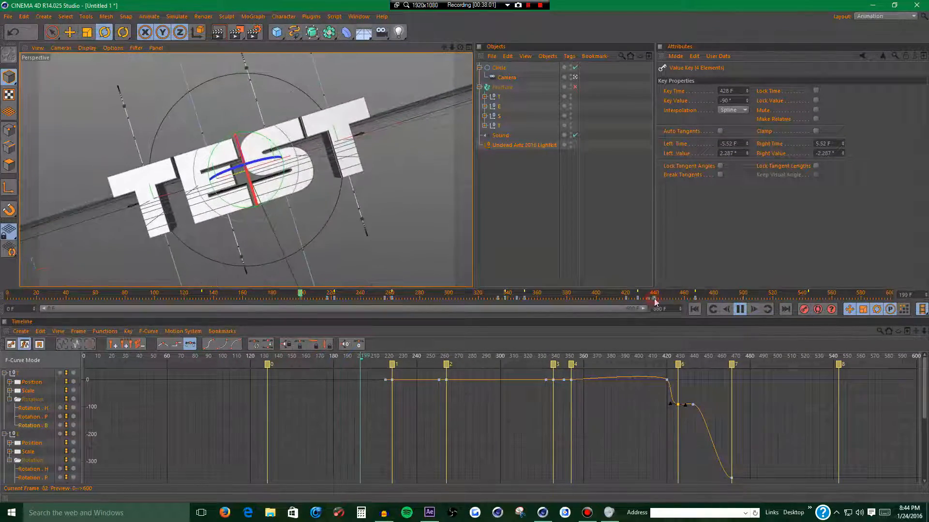
drag(659, 301, 691, 298)
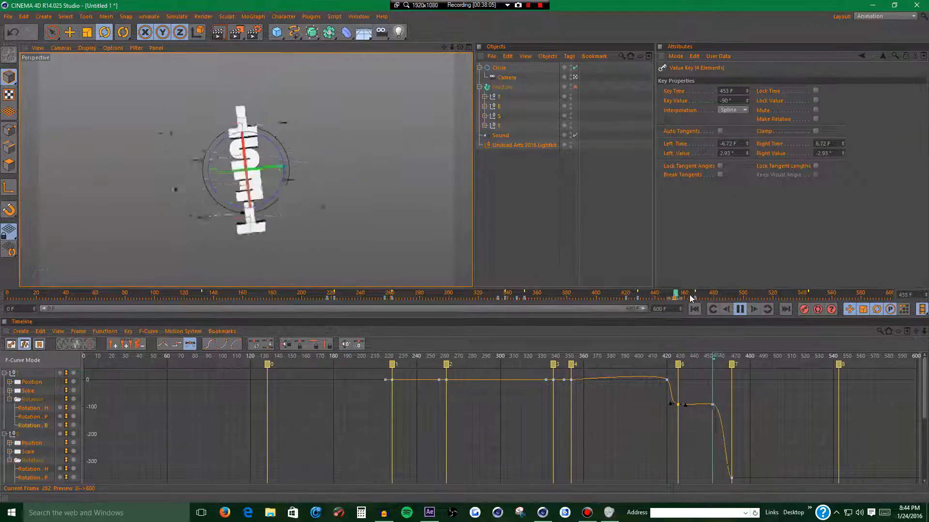
- Stop playback and go through the letter E's keyframes up to frame 453, comparing its timing with the Circle's keyframes
click(491, 69)
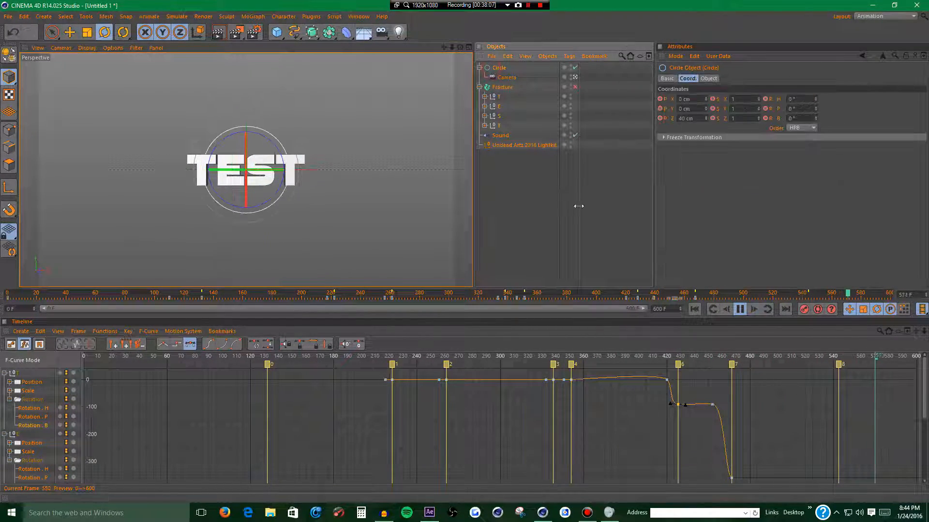
click(496, 107)
click(739, 309)
click(765, 309)
click(765, 309)
click(765, 310)
click(765, 309)
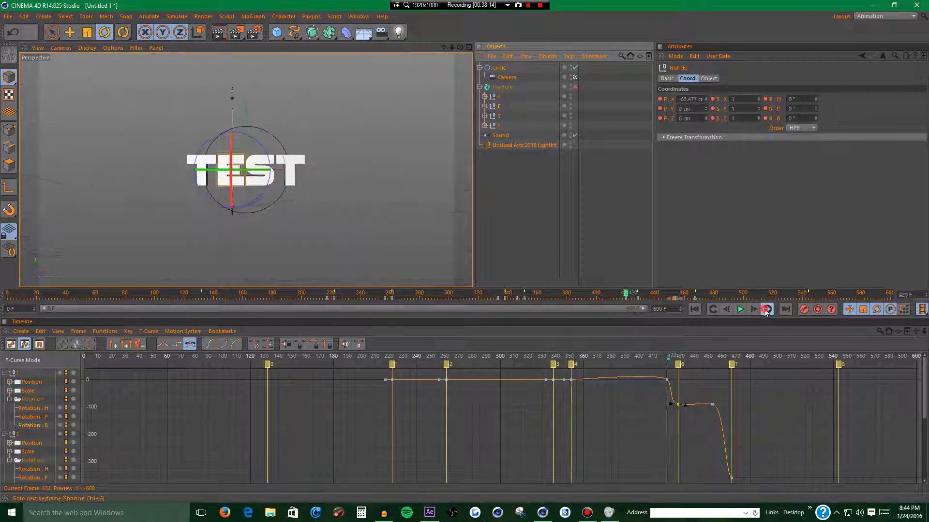
click(765, 310)
click(765, 310)
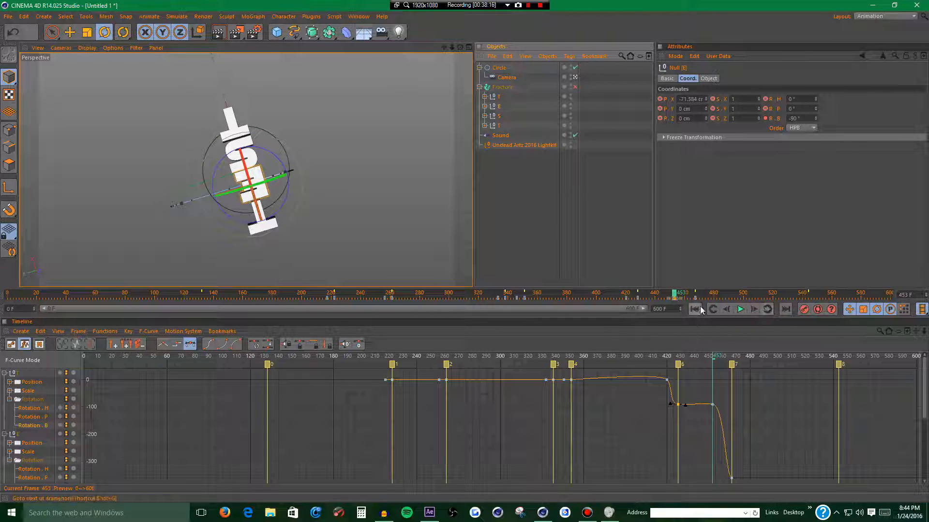
click(727, 310)
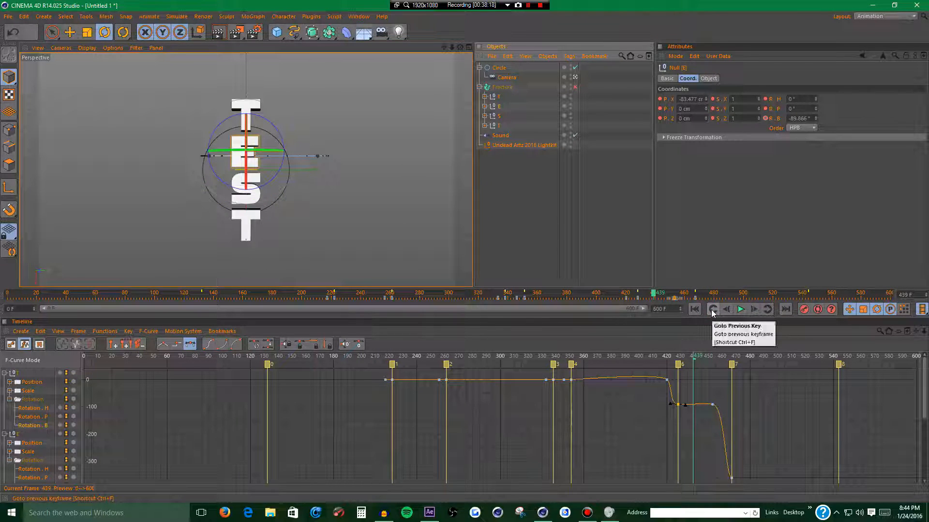
click(767, 311)
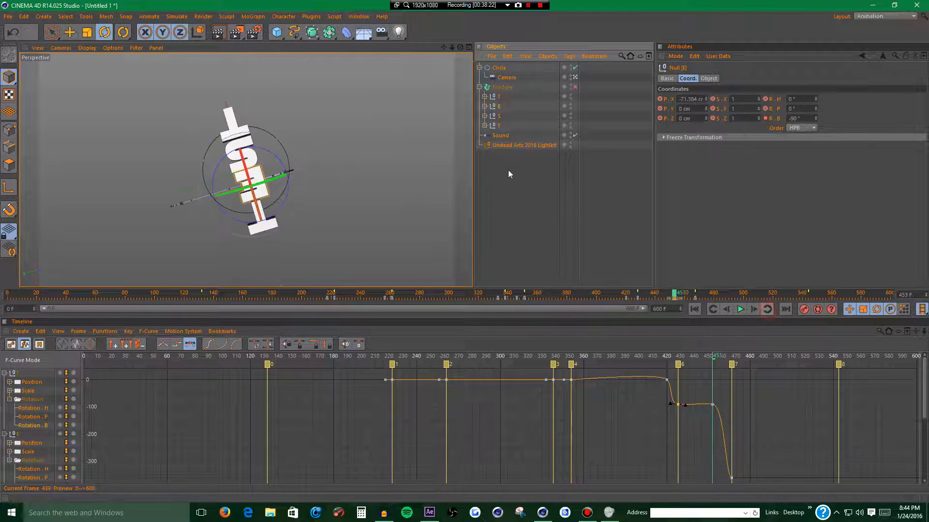
- Set the Key Time of the Circle's keyframes at frame 439 to 453 F, matching the letters
click(497, 114)
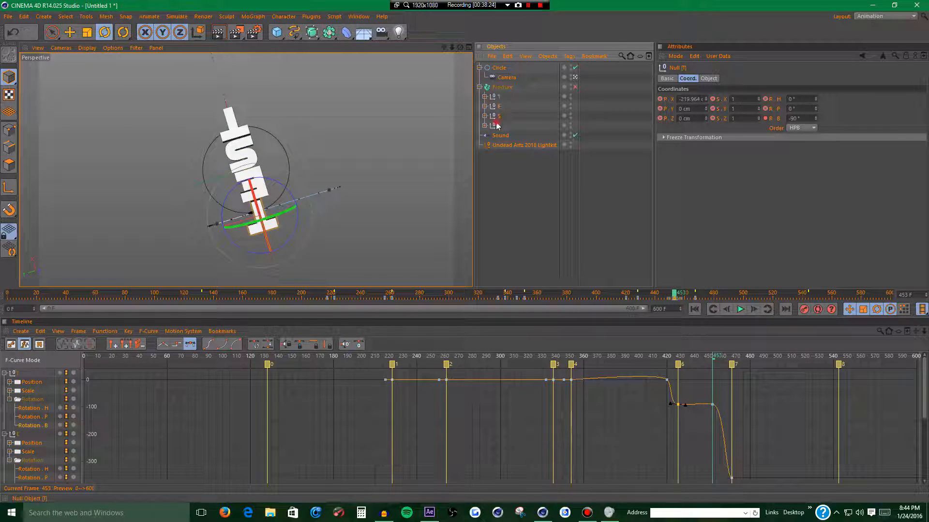
shift+click(497, 125)
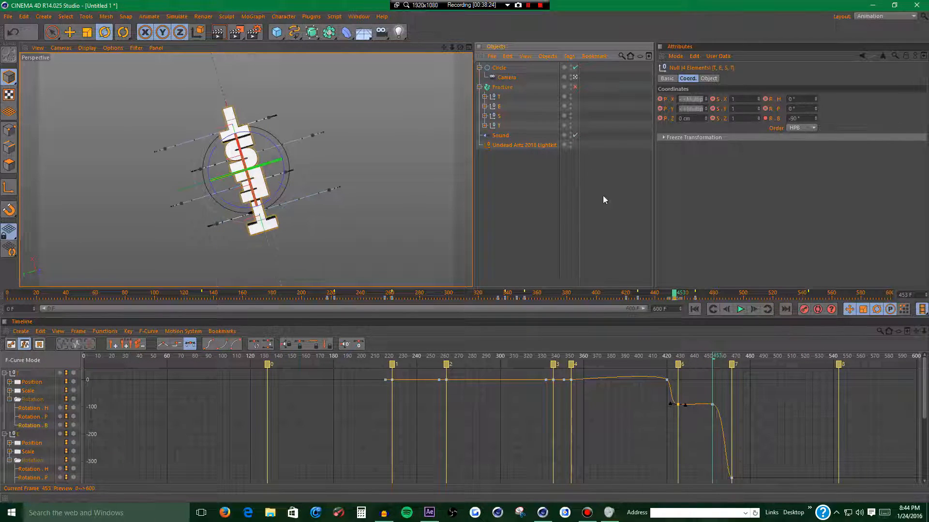
click(500, 69)
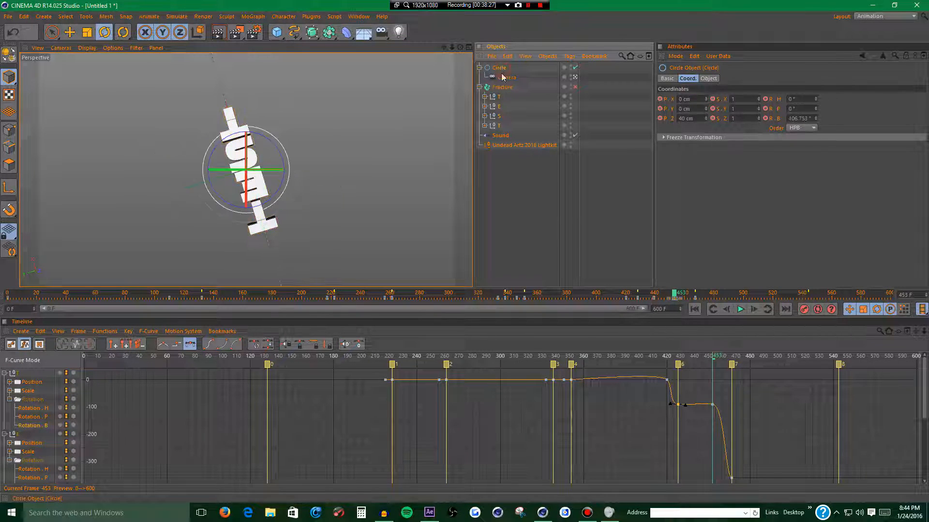
drag(645, 297, 660, 301)
click(727, 92)
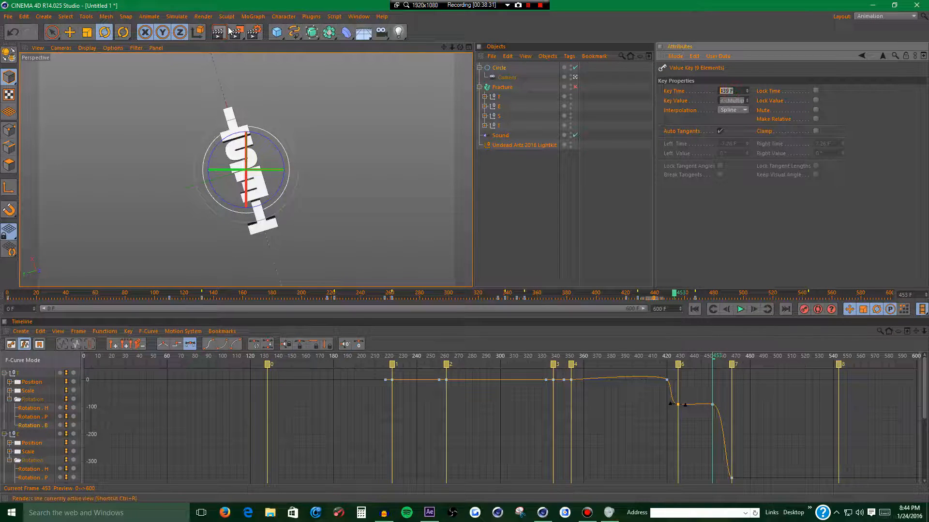
key(Return)
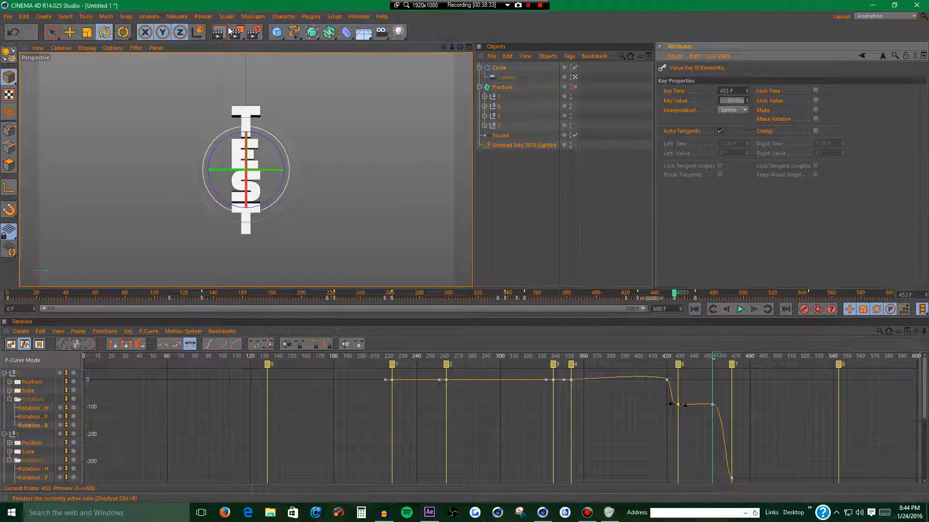
- Play the animation from about frame 389, check the running recording in Audacity and return to Cinema 4D
click(580, 295)
click(739, 313)
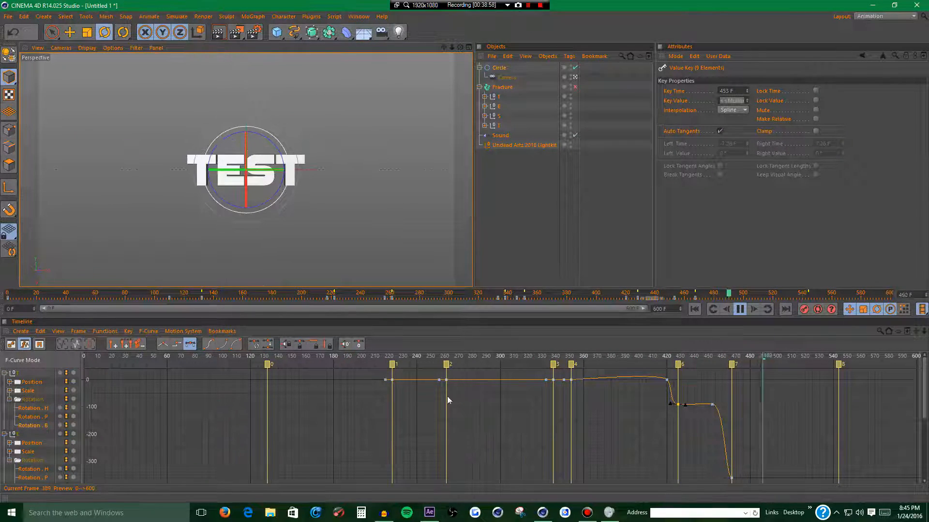
click(384, 512)
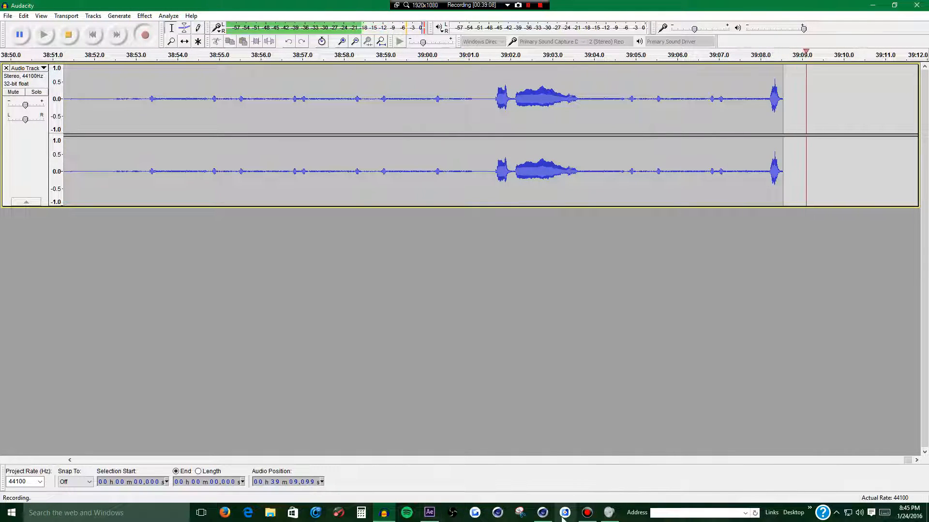
click(543, 513)
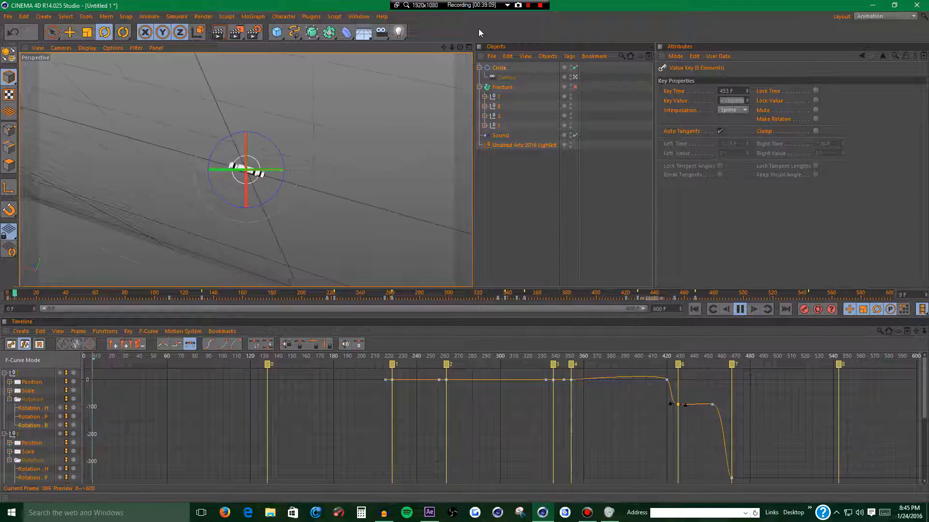
- Rotate the Circle at frame 600, keyframe the rotation and play back the ending from about frame 474
click(738, 310)
drag(859, 296, 799, 300)
click(758, 310)
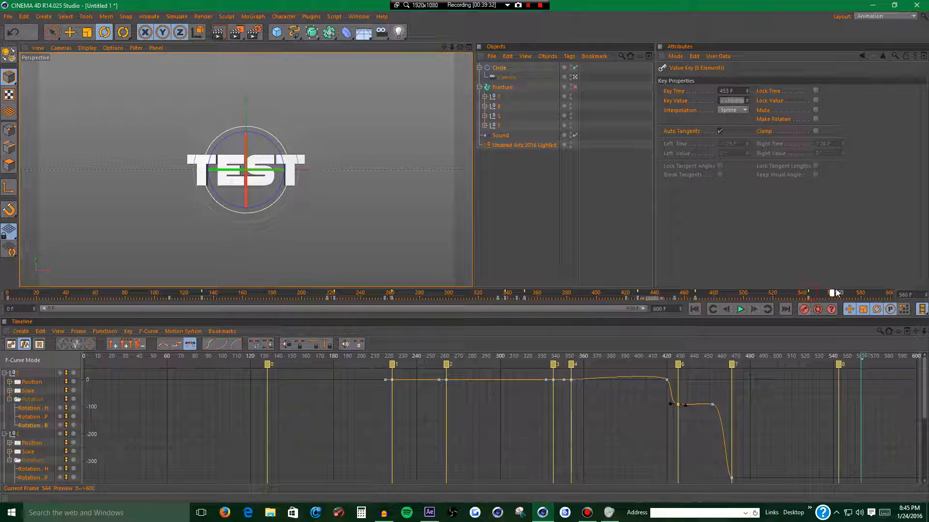
drag(890, 296, 892, 296)
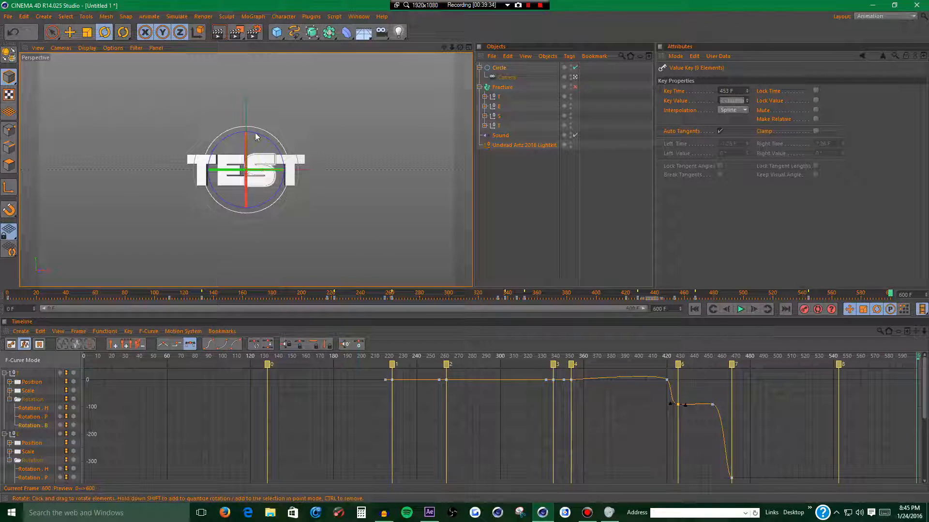
drag(251, 135, 320, 115)
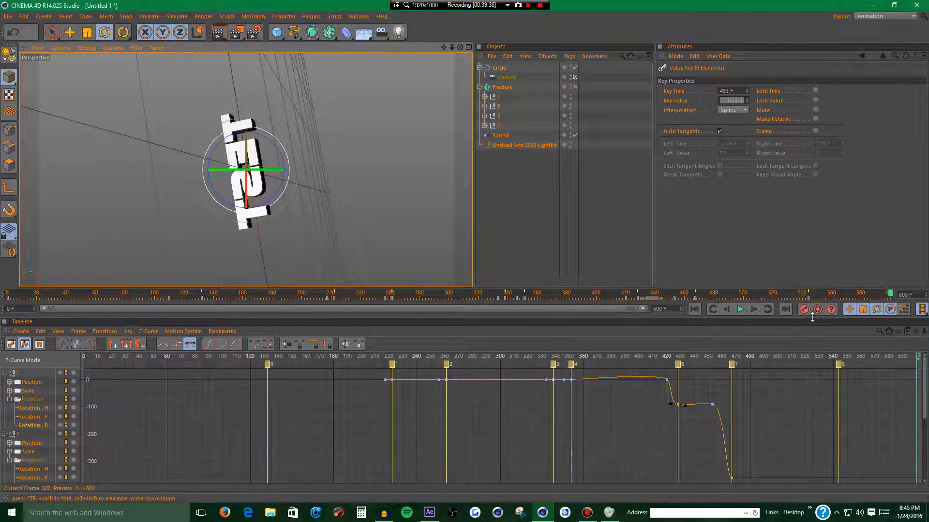
click(705, 294)
click(741, 310)
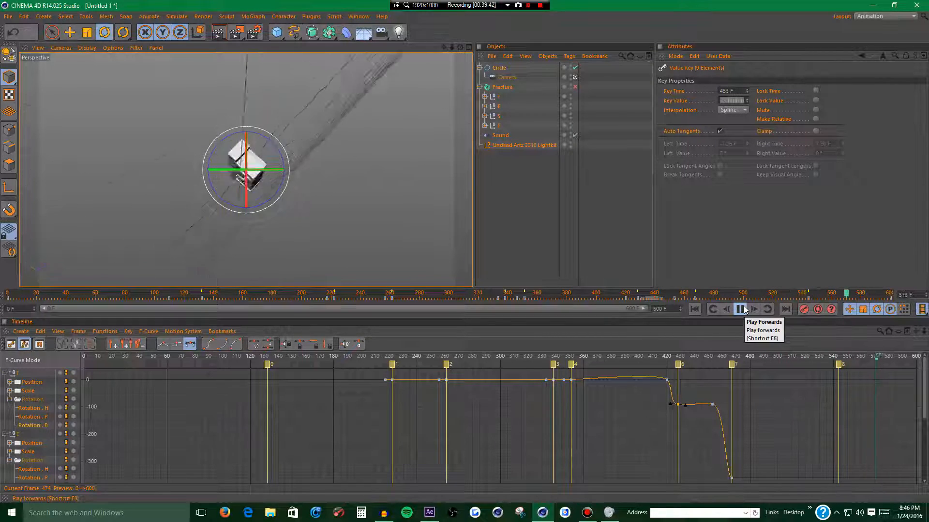
click(742, 310)
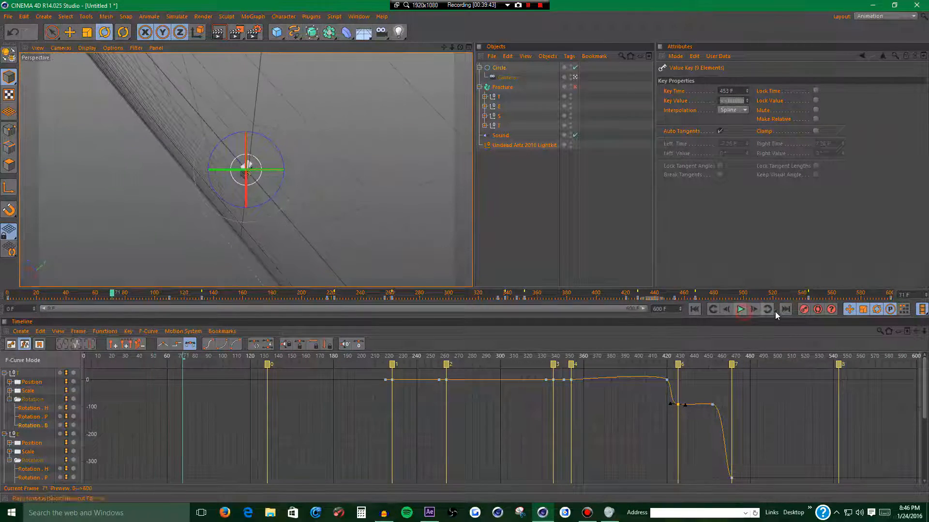
- Select the Camera and record a keyframe for it at frame 544
click(784, 310)
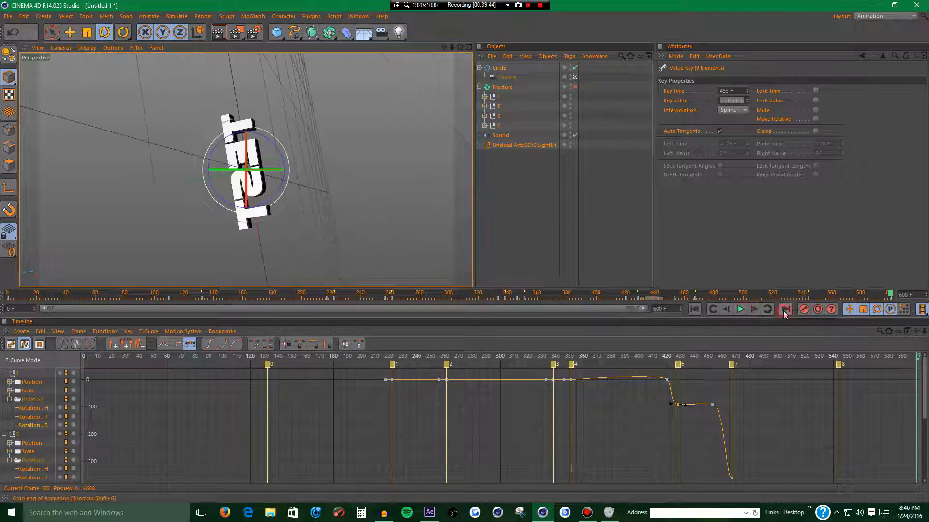
click(713, 310)
click(506, 78)
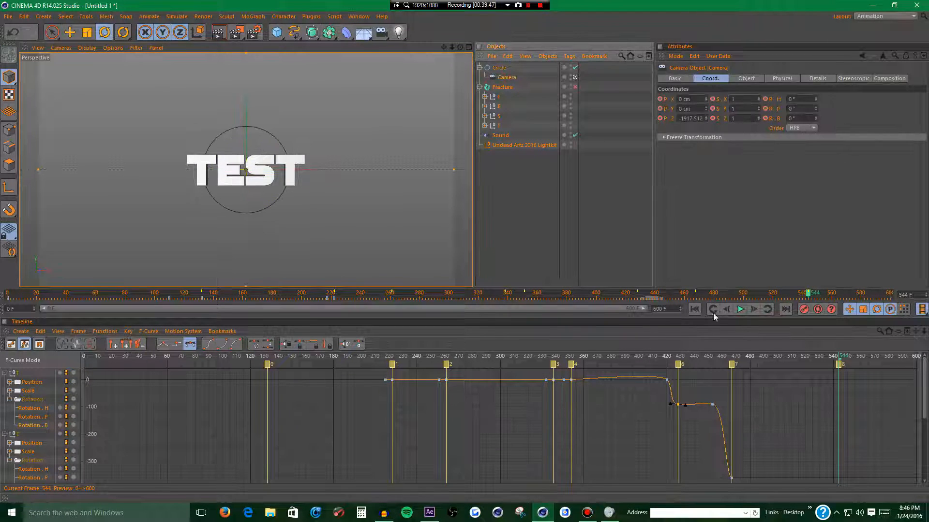
click(803, 309)
- Rotate the Camera to a bank of 423.526° at frame 600 from outside its view, keyframe it and play back the ending
drag(808, 297, 890, 294)
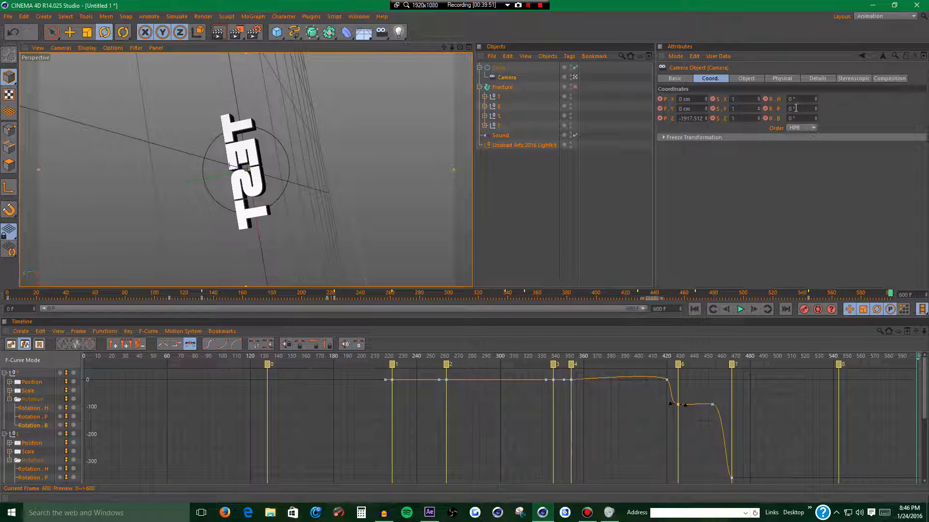
click(575, 78)
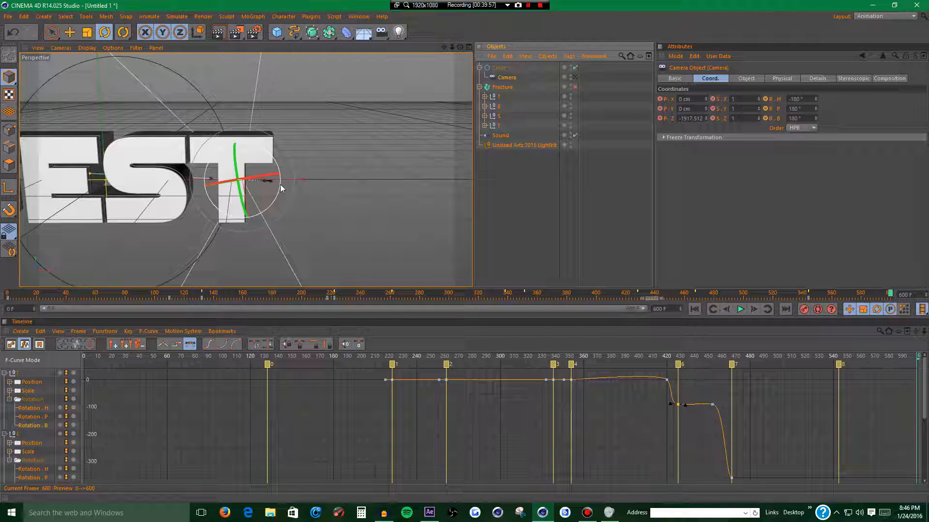
drag(285, 164, 232, 280)
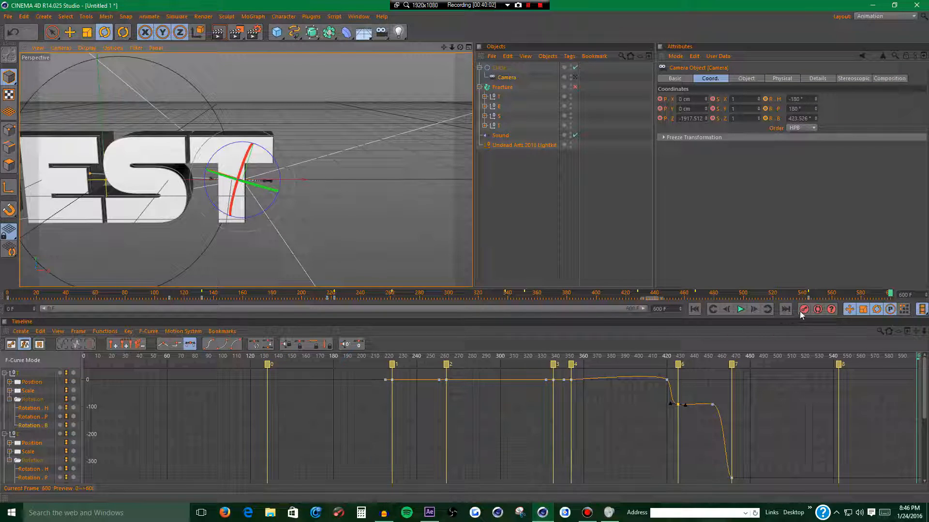
click(763, 293)
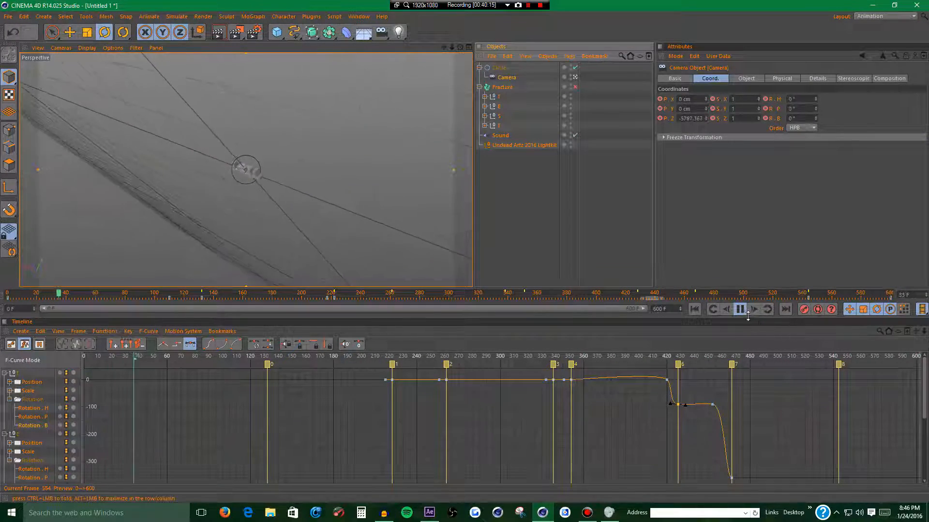
- At frame 600, set the Camera's rotation to 0° heading, 0° pitch and 250° bank, and record a keyframe
click(785, 309)
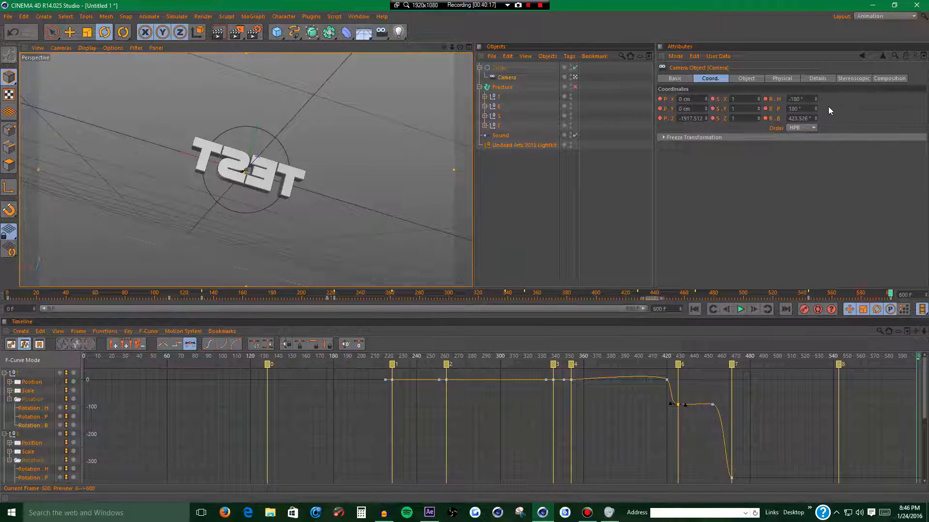
click(810, 99)
text(0)
key(Tab)
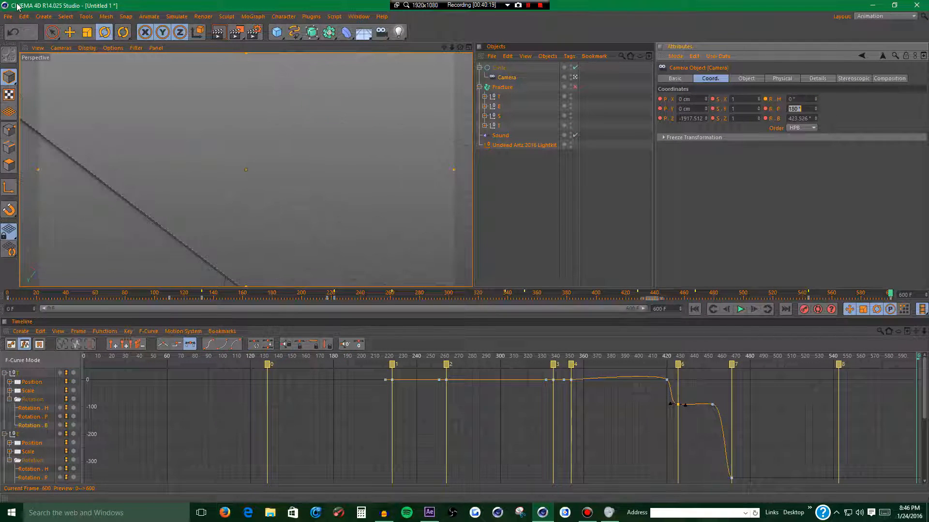
text(0)
key(Tab)
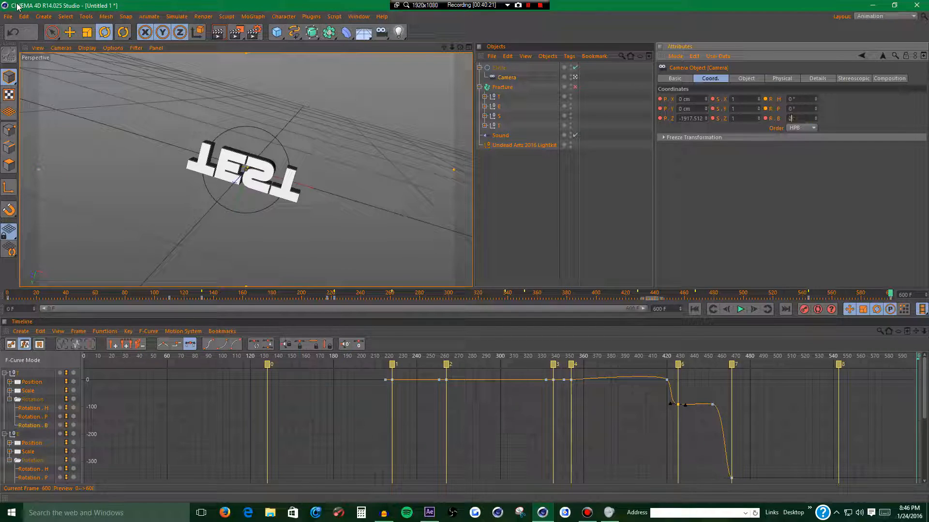
text(250)
key(Return)
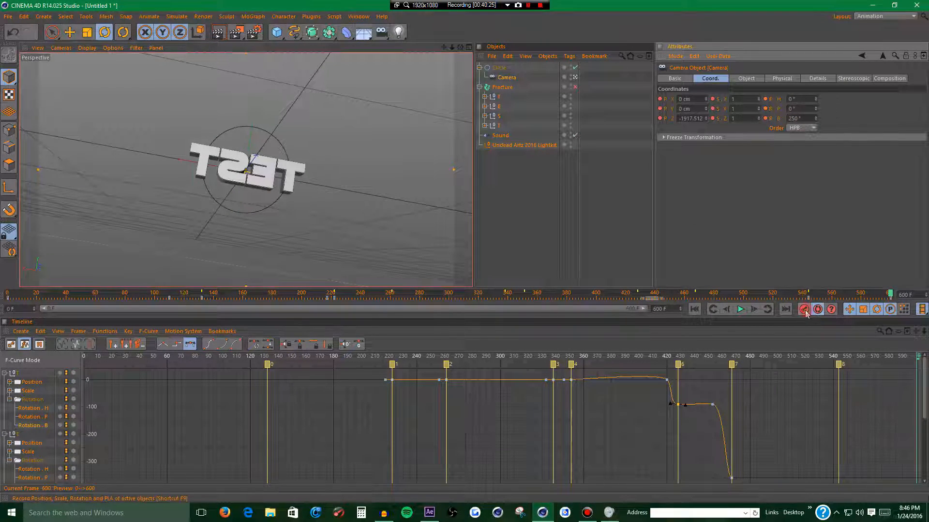
- Move the Camera closer to the text at frame 600, to about -542 cm on Z, keyframe it and play back the ending
drag(452, 49, 503, 50)
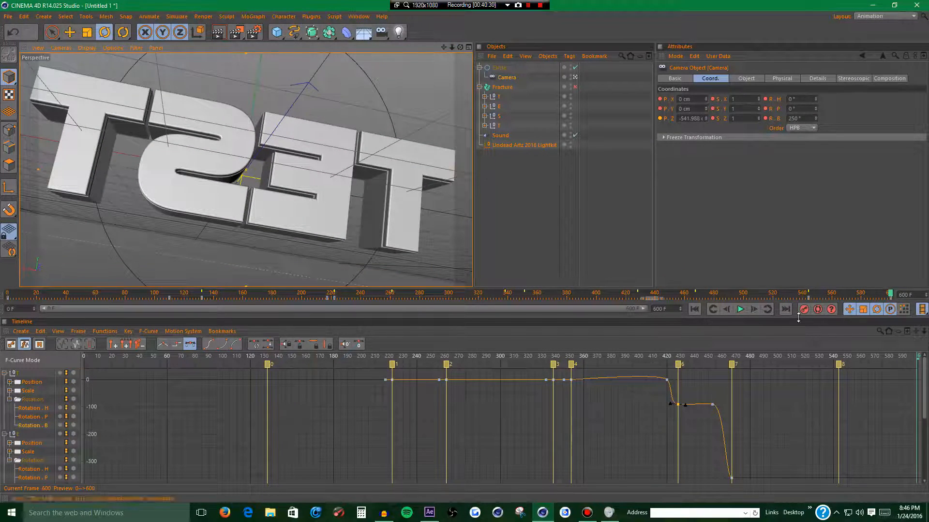
click(741, 310)
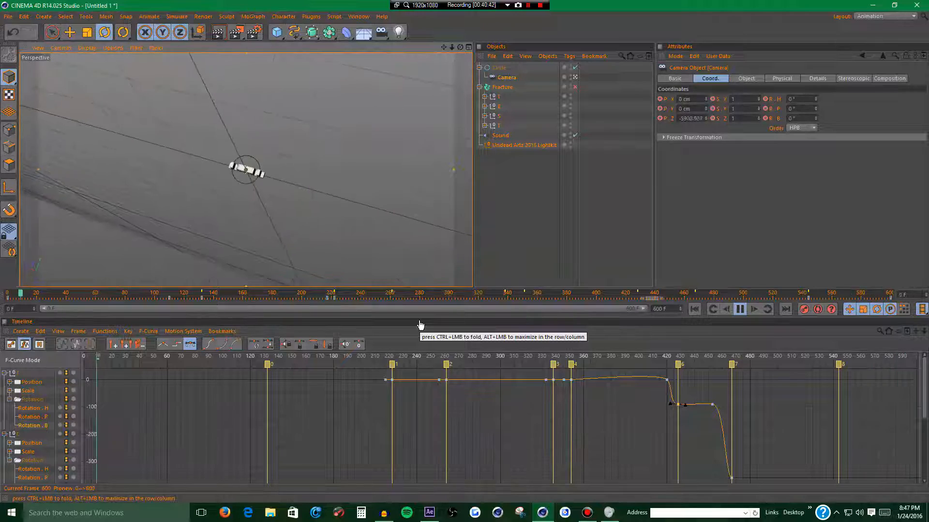
click(741, 309)
- Select the Fracture at frame 544, rotate it to a pitch of -310° at frame 600, keyframe it and play back the ending
click(791, 295)
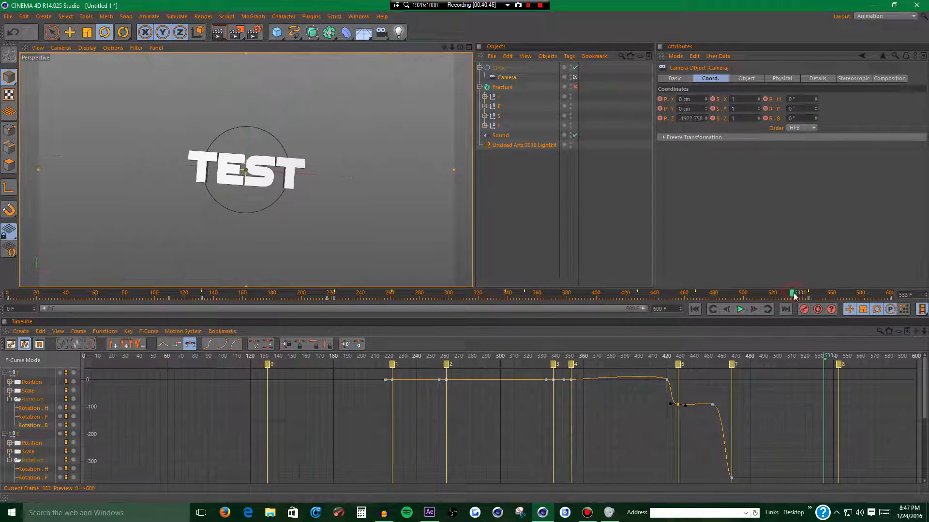
click(767, 309)
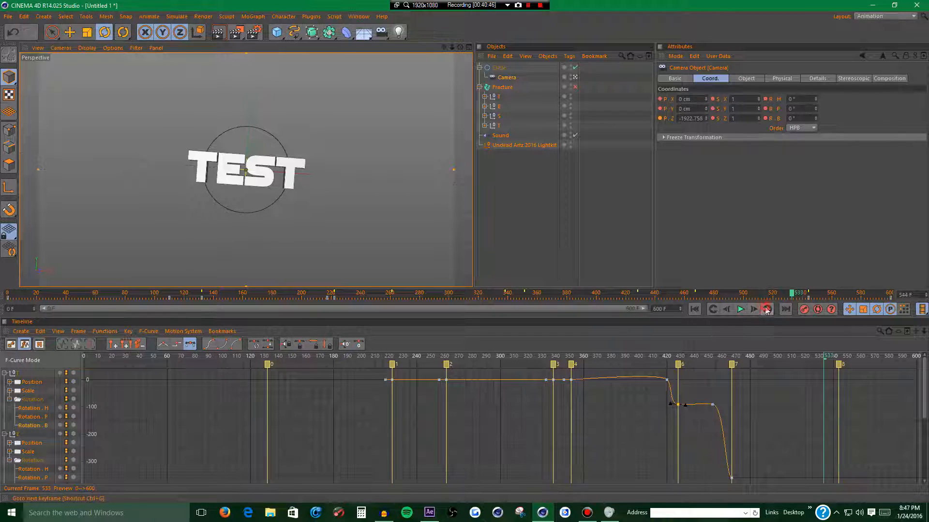
click(520, 88)
drag(811, 294, 889, 294)
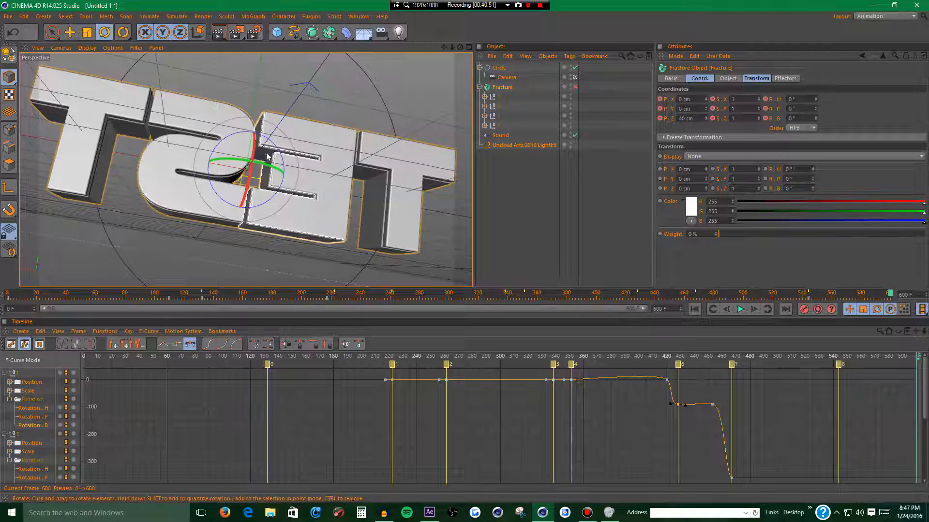
mouse_move(256, 152)
mouse_down()
mouse_move(249, 141)
mouse_move(257, 138)
mouse_up()
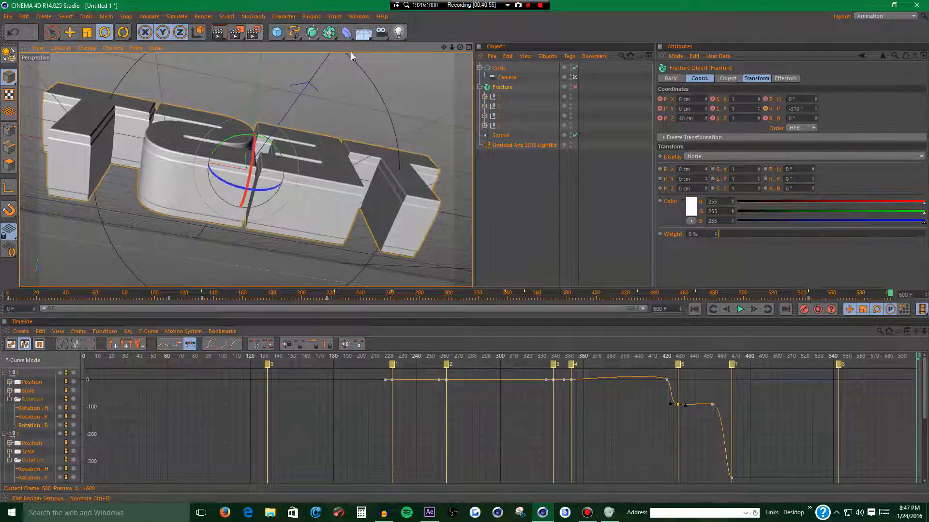
click(739, 308)
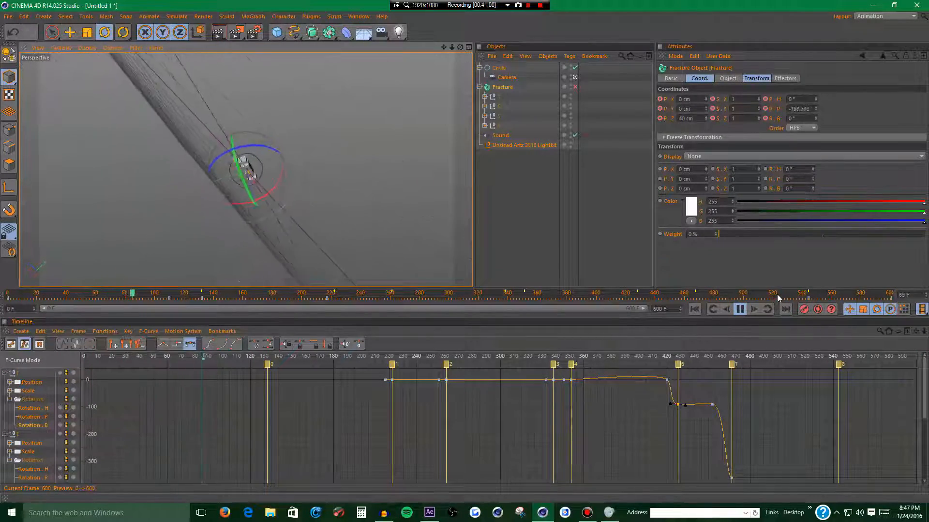
- Select the Fracture's keyframes up to frame 600, enable Clamp on the Circle's keyframes, and reselect the Fracture's keyframes
drag(161, 299, 891, 299)
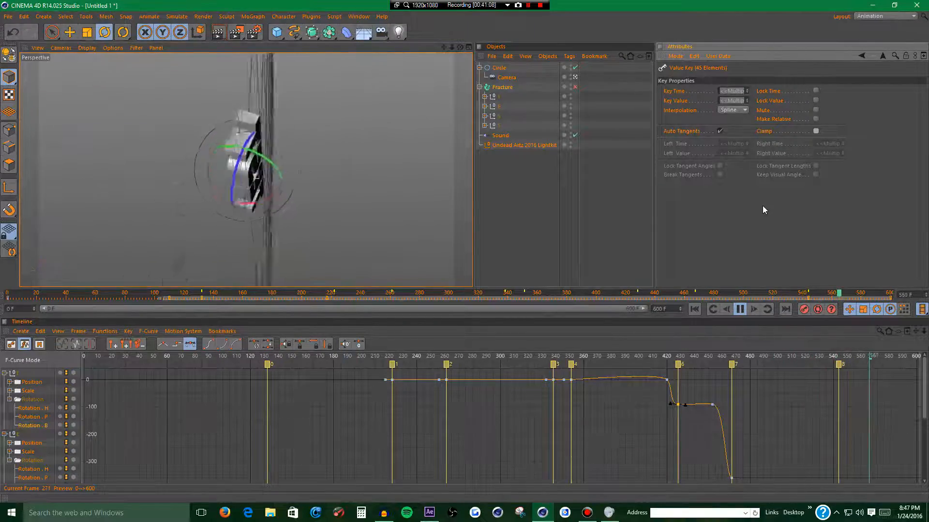
click(490, 71)
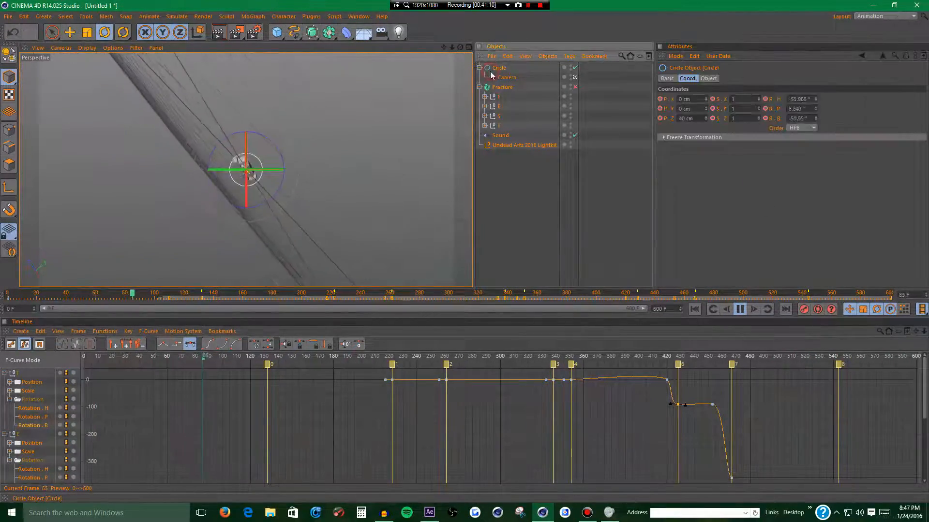
drag(136, 298, 891, 298)
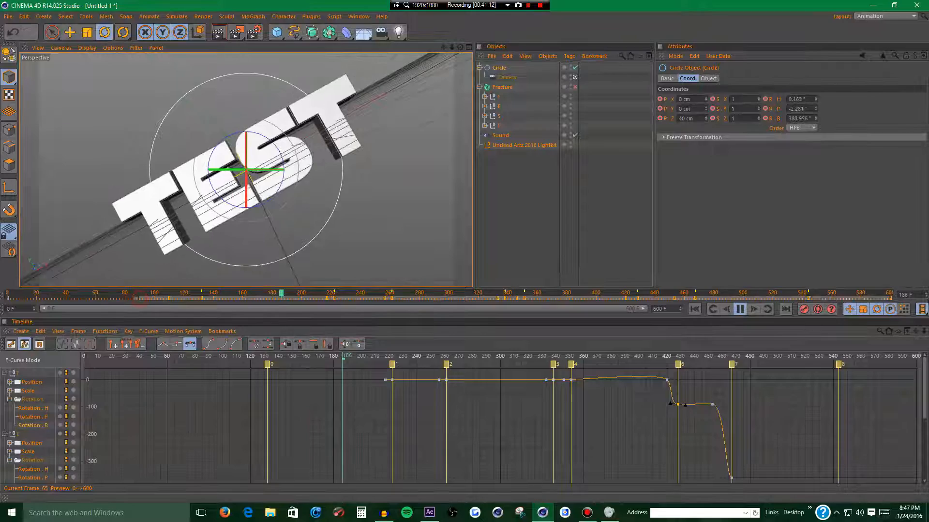
click(815, 130)
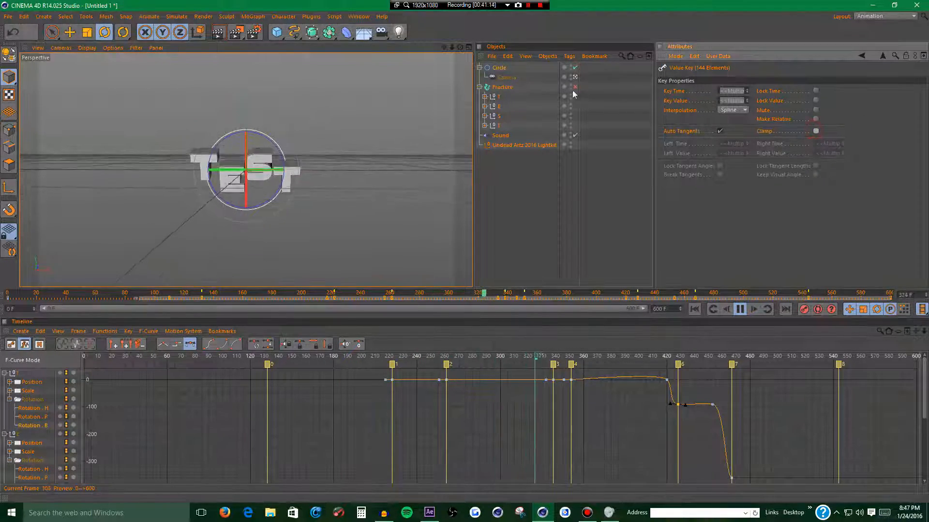
click(512, 84)
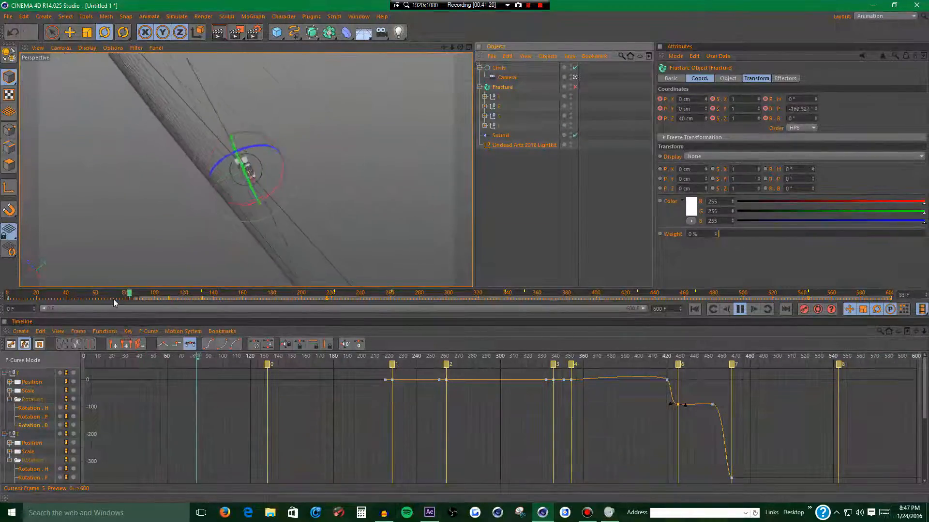
drag(143, 299, 895, 324)
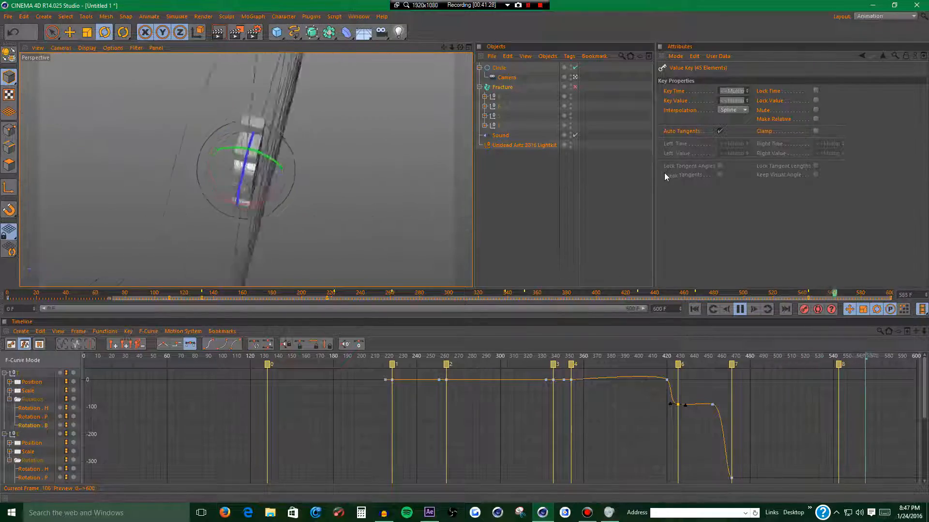
- Switch the interface to the Standard layout and stop the playback
click(875, 16)
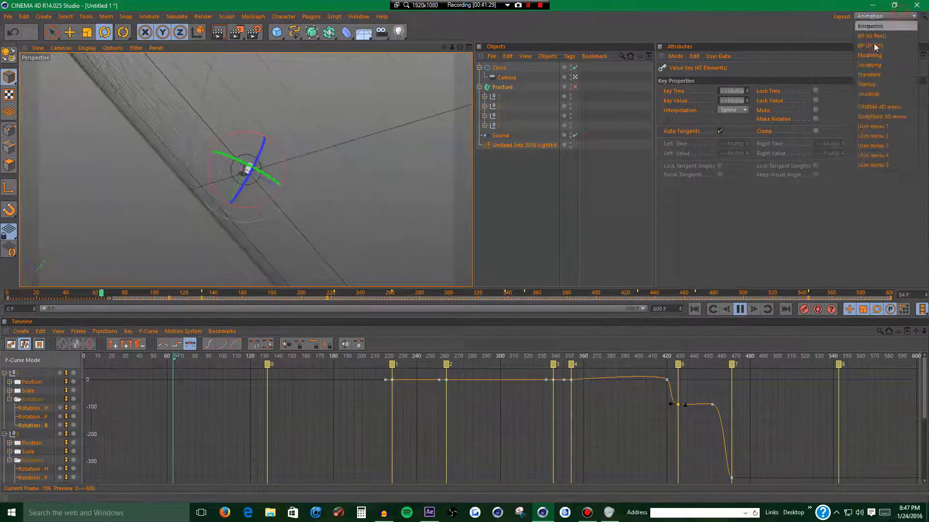
click(868, 85)
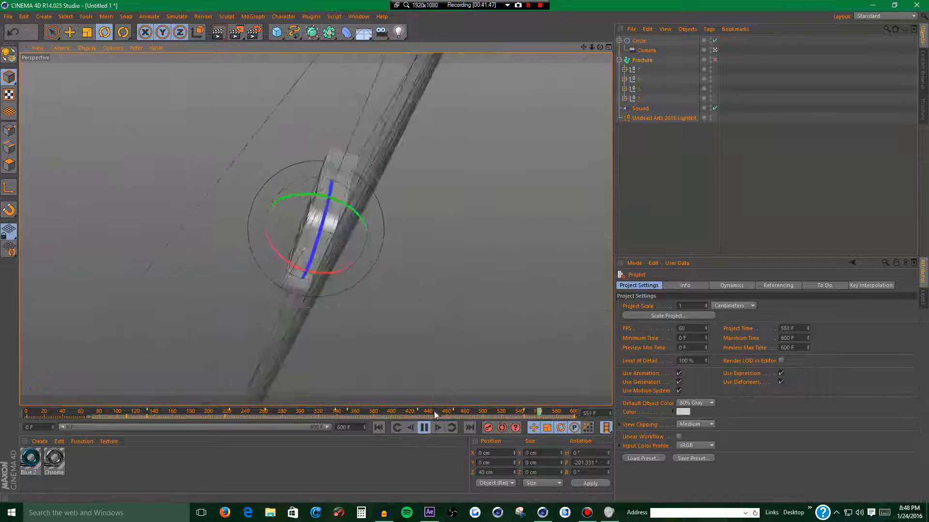
click(424, 428)
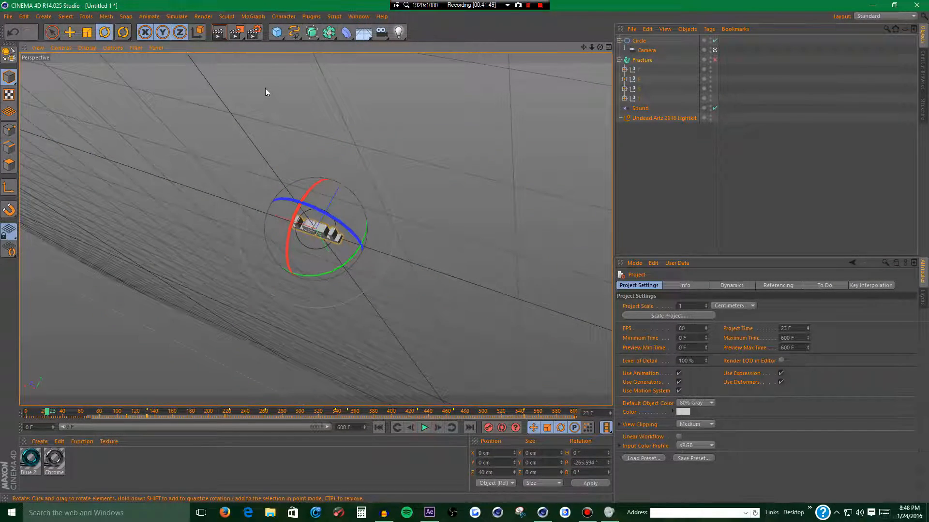
- Add a Helix spline to the scene and set its plane to XZ
click(294, 32)
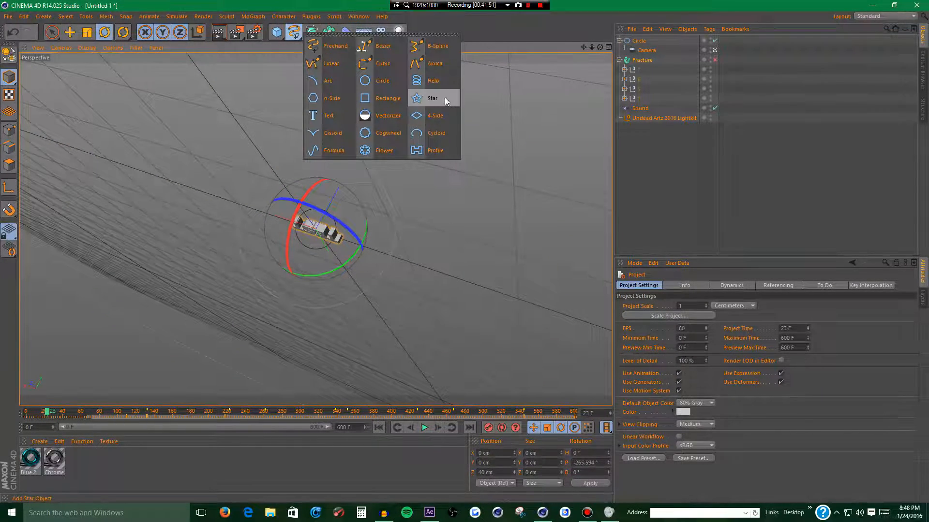
click(445, 81)
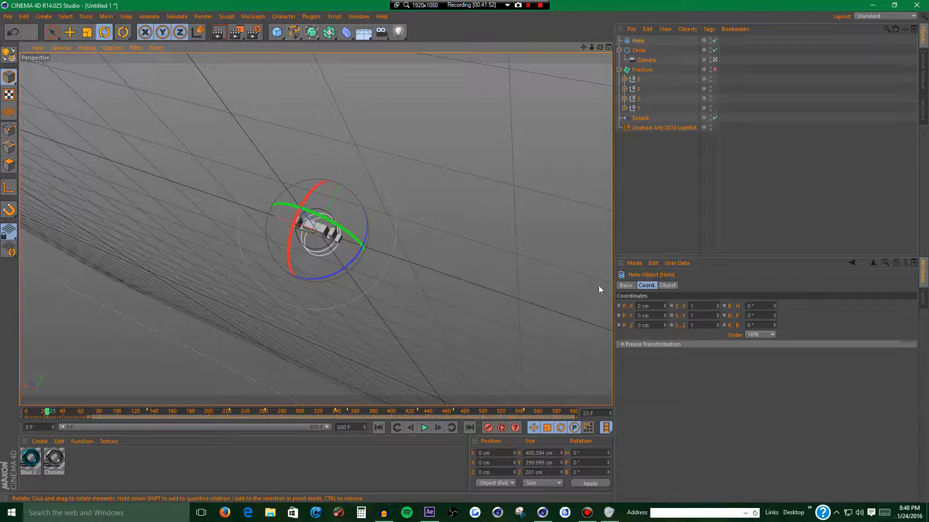
click(668, 285)
click(693, 383)
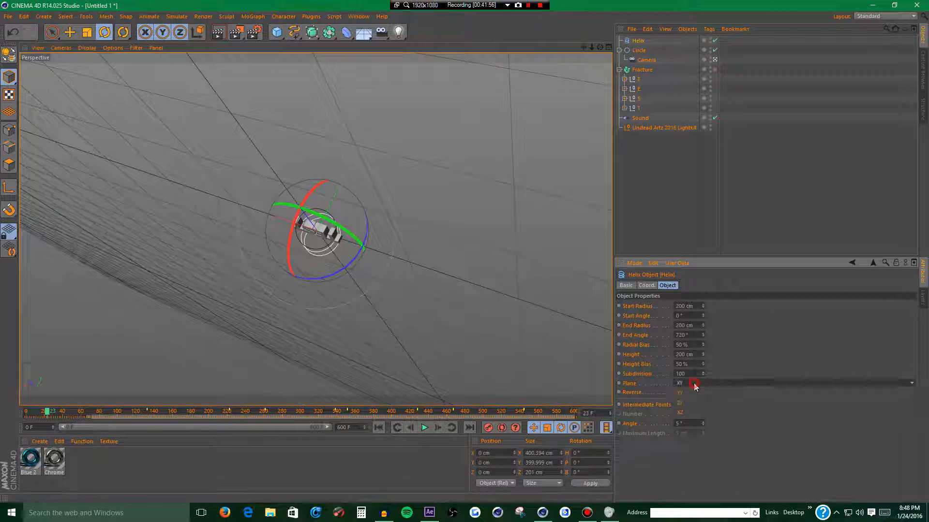
click(686, 414)
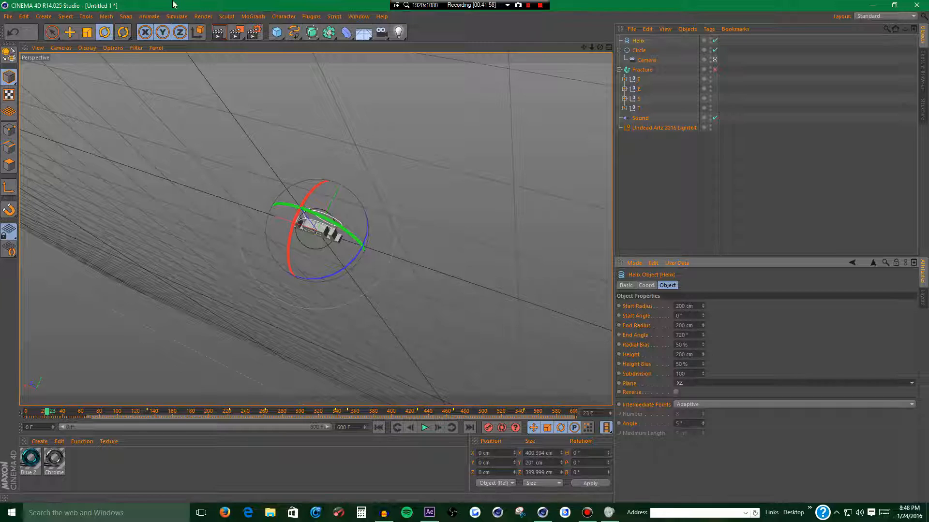
- Move the Helix down to Y -1620 cm and set its height to 3240 cm
click(70, 33)
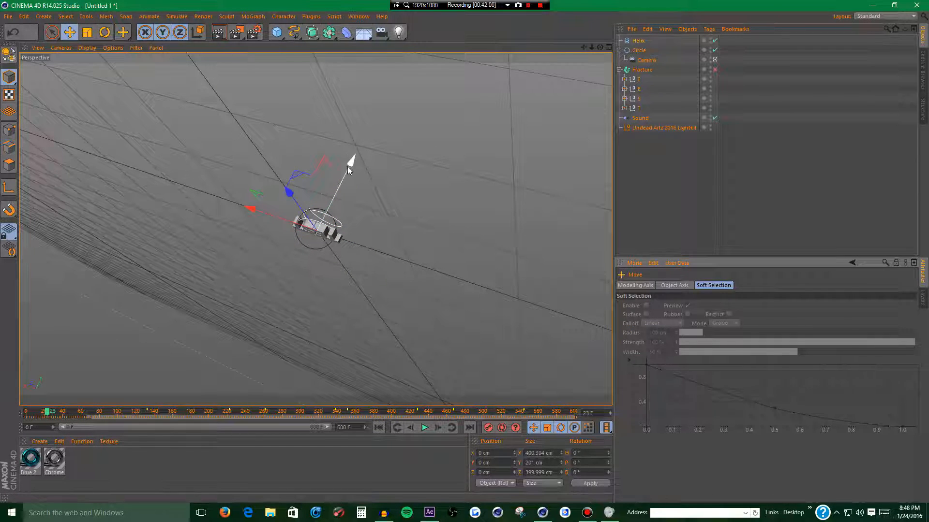
drag(351, 163, 297, 321)
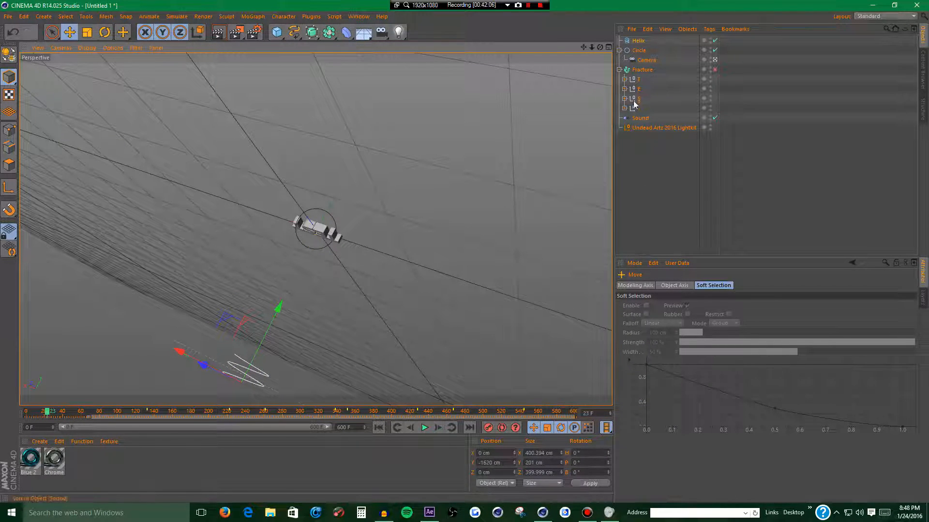
click(637, 41)
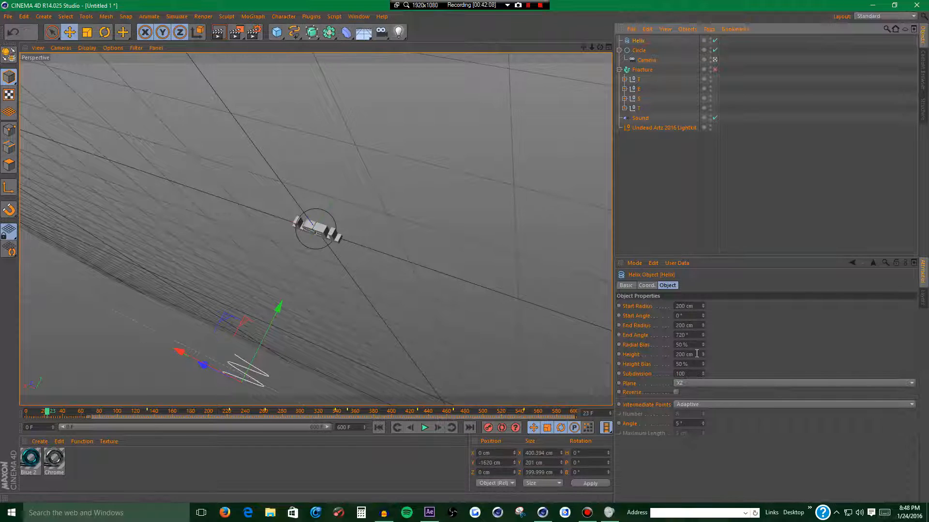
drag(696, 354, 10, 165)
text(162*2)
key(Left)
key(Left)
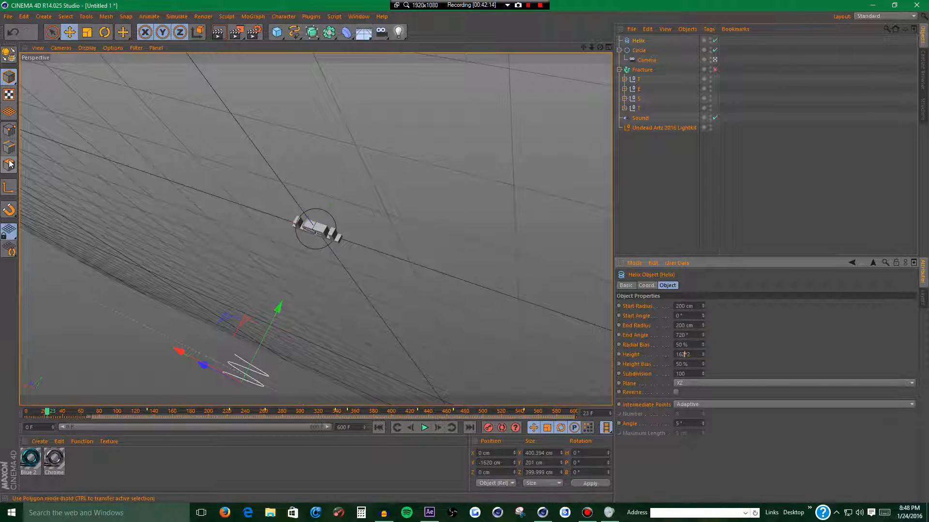
text(0)
key(Return)
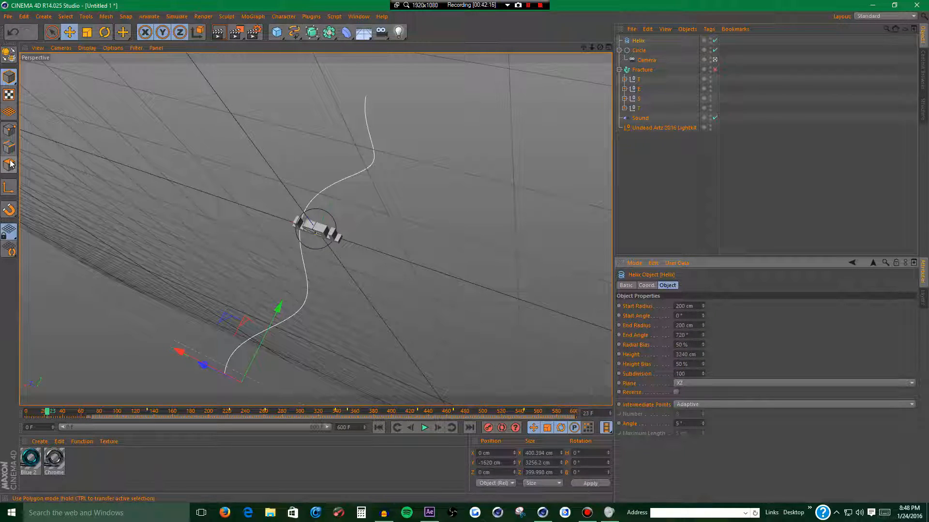
- Add a second Circle spline to the scene and set its radius to 5 cm
click(297, 30)
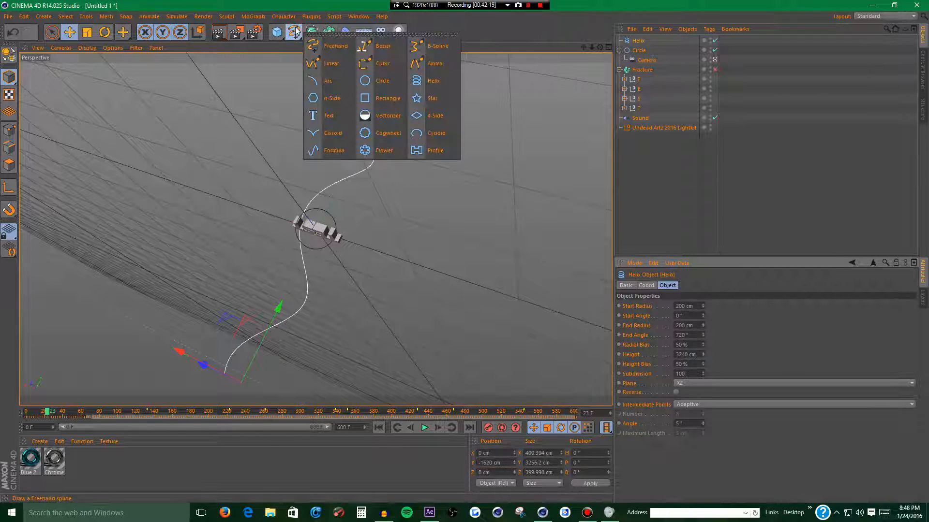
click(380, 79)
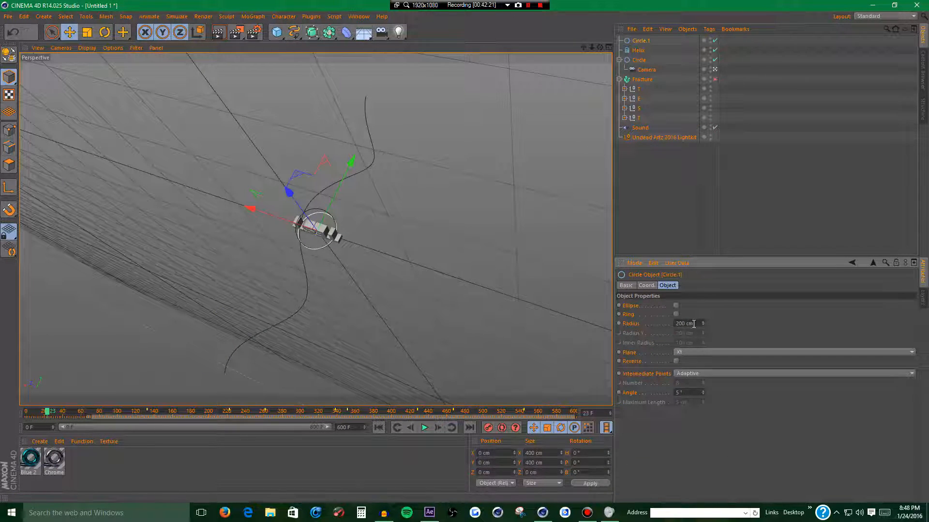
text(1)
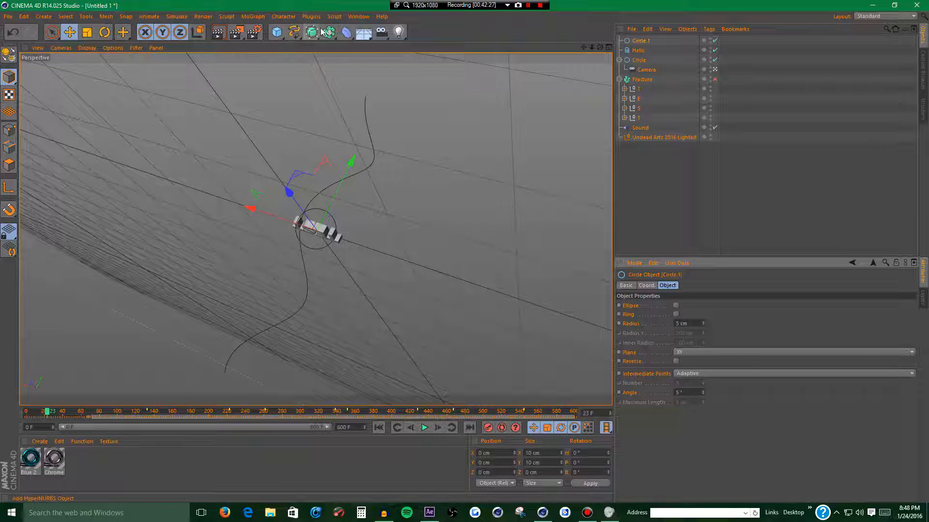
- Add a Sweep NURBS and nest the 5 cm circle and the Helix under it, with the circle first
drag(311, 31, 375, 48)
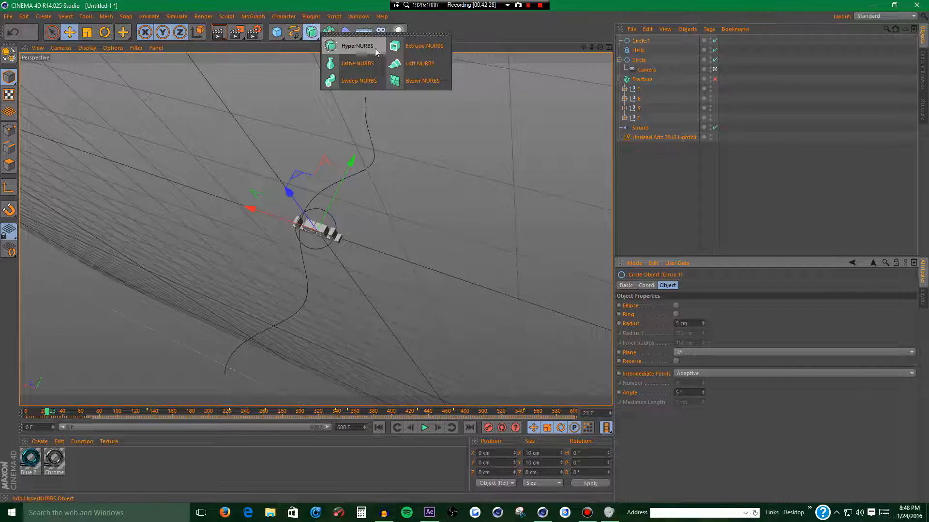
click(358, 81)
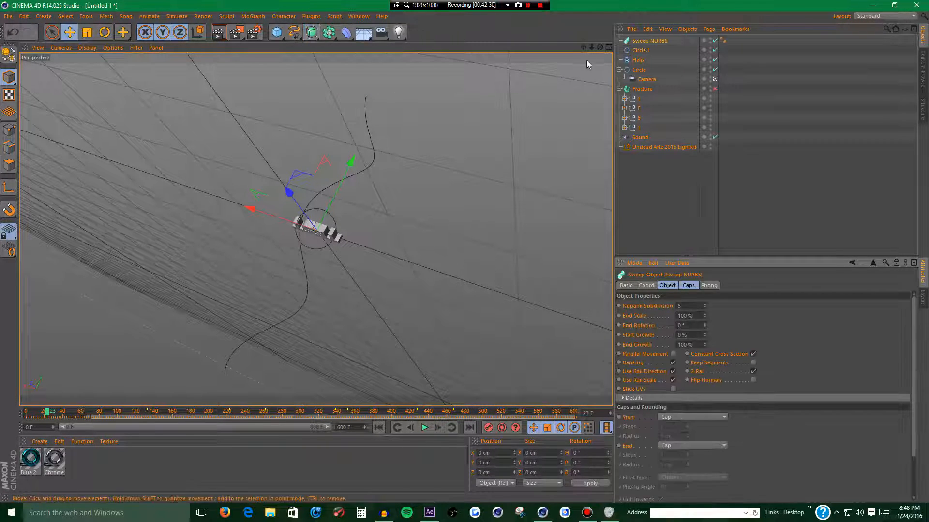
mouse_move(639, 50)
mouse_down()
mouse_move(649, 39)
mouse_move(642, 57)
mouse_move(642, 47)
mouse_up()
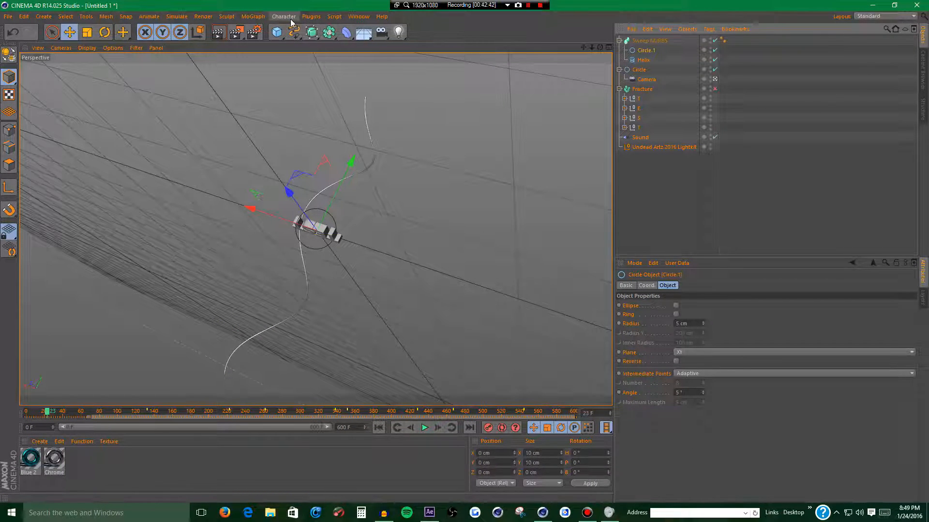
- Add a Cloner and a Symmetry object, nesting the Sweep NURBS in the Symmetry and the Symmetry in the Cloner
click(253, 17)
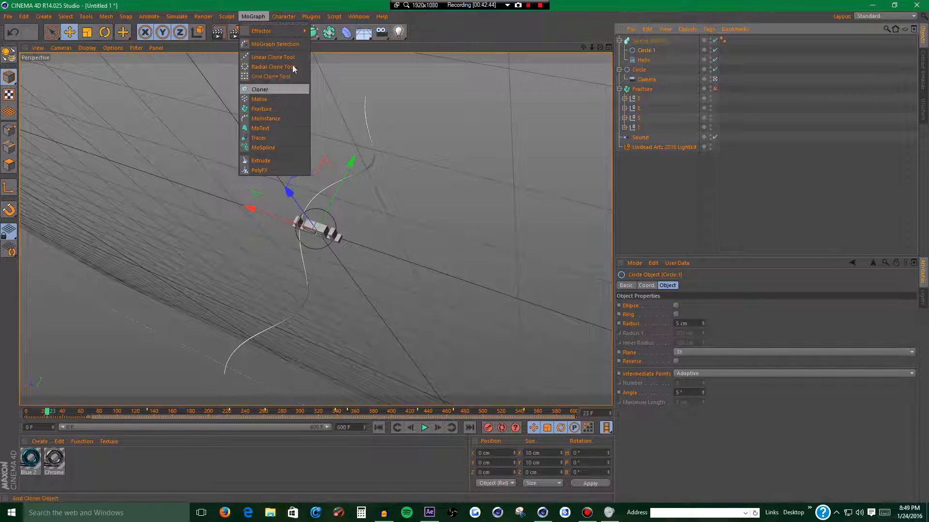
click(258, 89)
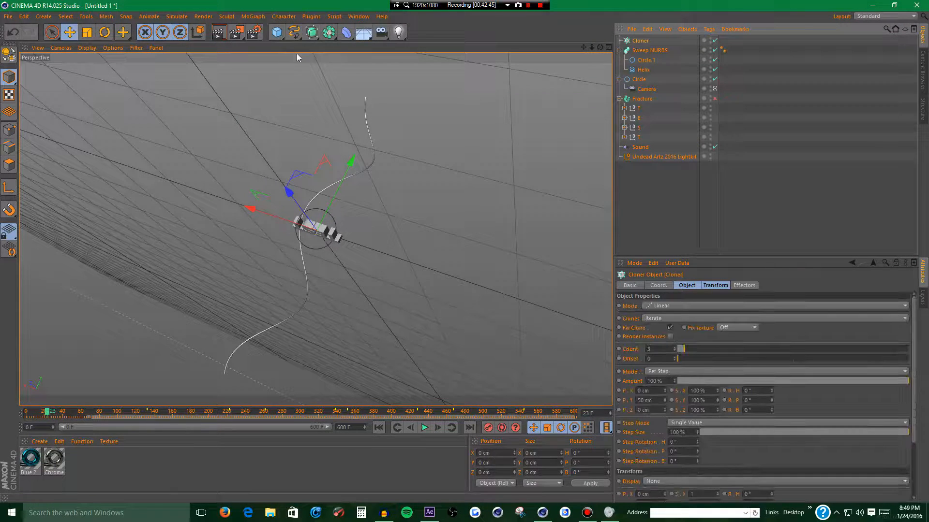
click(319, 34)
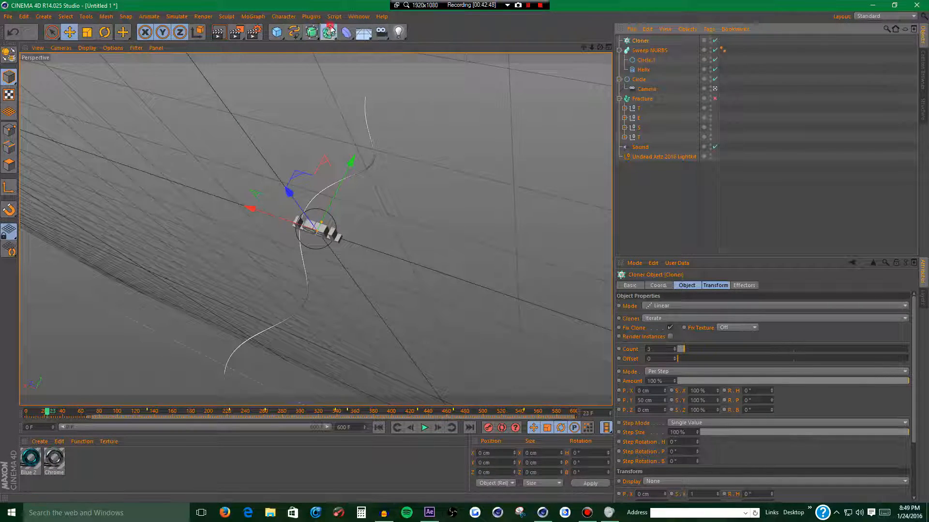
click(329, 32)
click(435, 80)
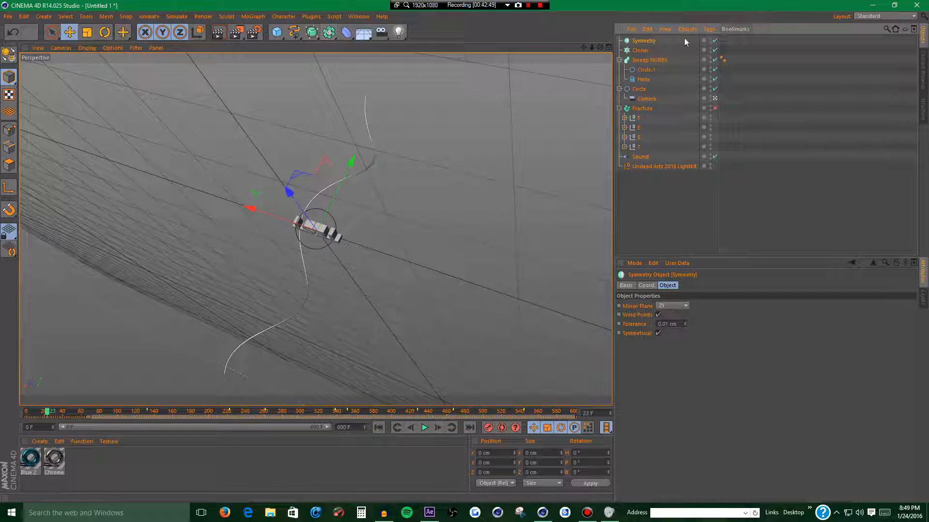
click(643, 41)
drag(646, 45, 643, 79)
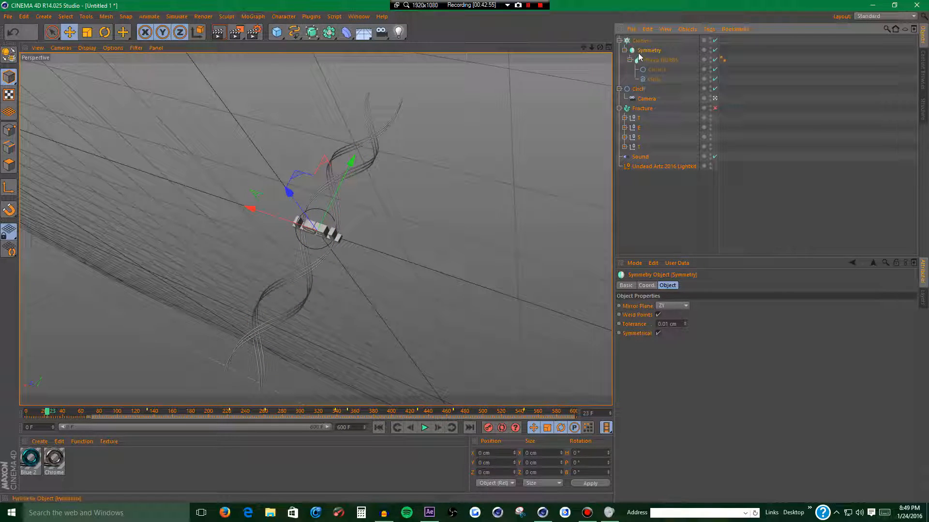
- Set the Cloner to Radial mode with a count of 3 and a radius of 0 cm
click(640, 40)
click(662, 306)
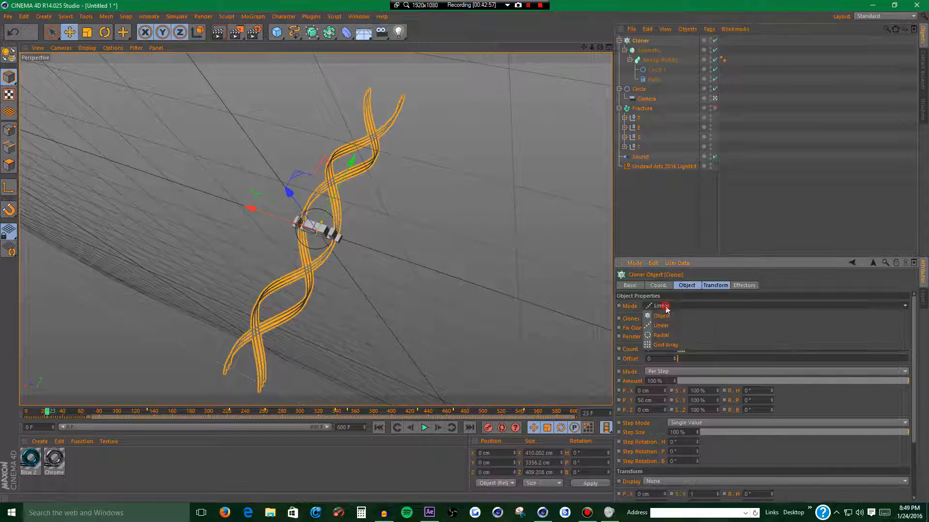
click(659, 336)
drag(687, 358, 658, 363)
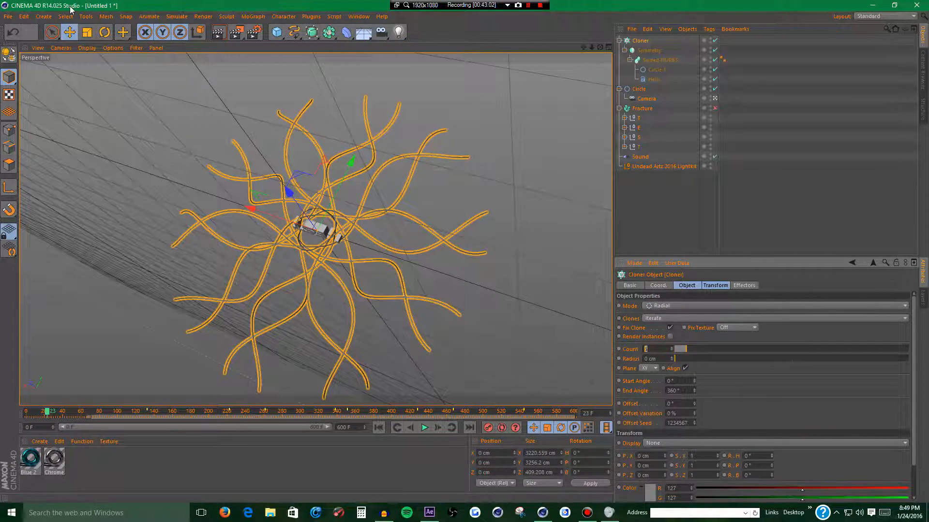
key(Return)
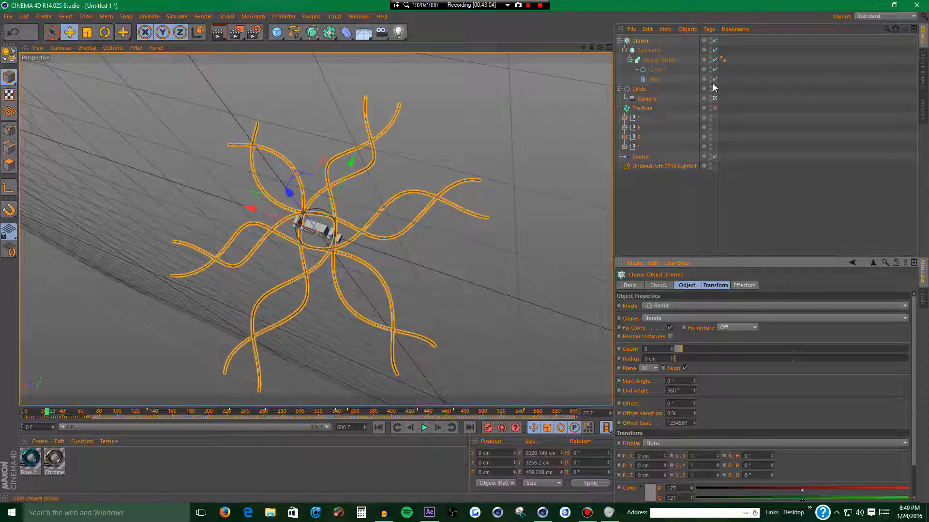
- Find the Circle's keyframe at frame 261 and keyframe the Sweep NURBS End Growth at 0% there
drag(47, 412, 240, 435)
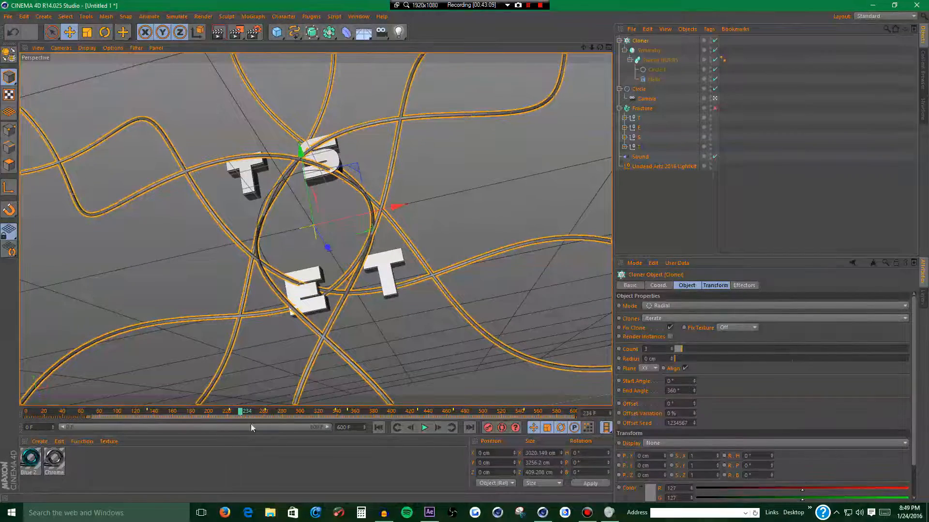
click(638, 89)
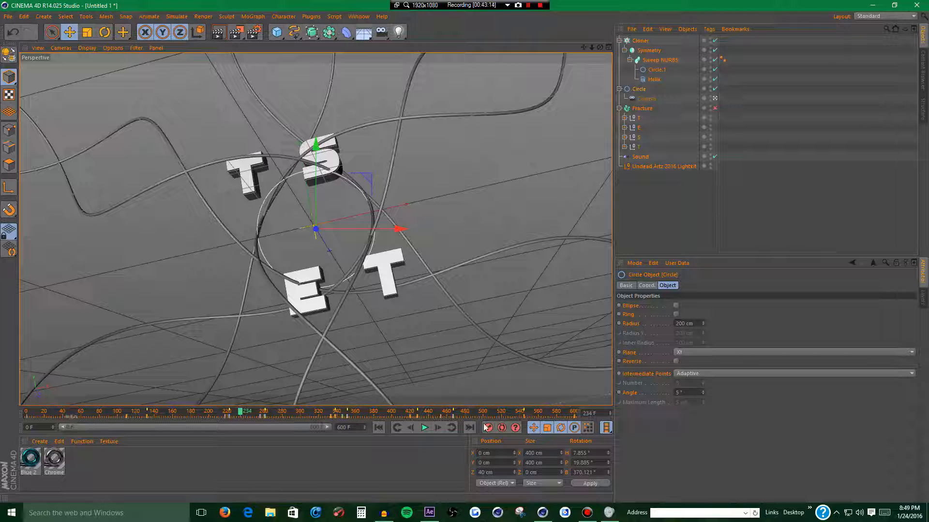
click(450, 432)
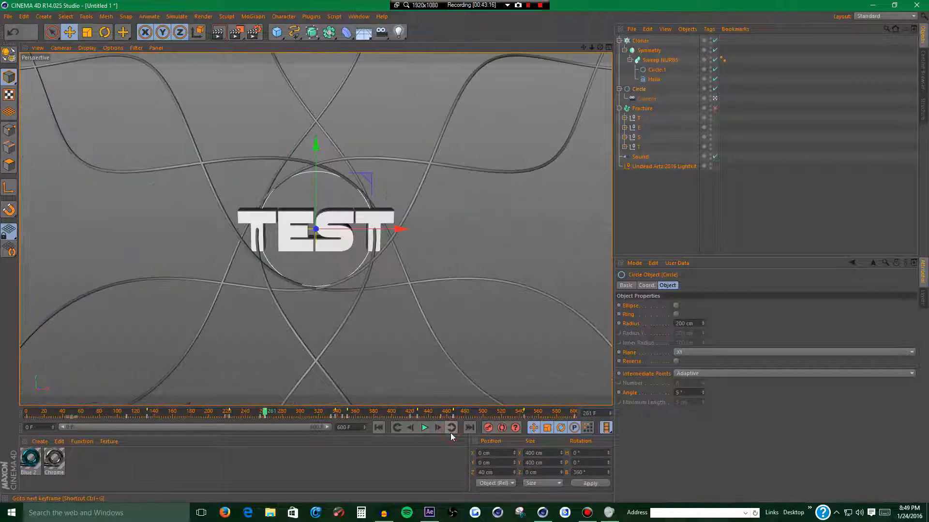
click(660, 60)
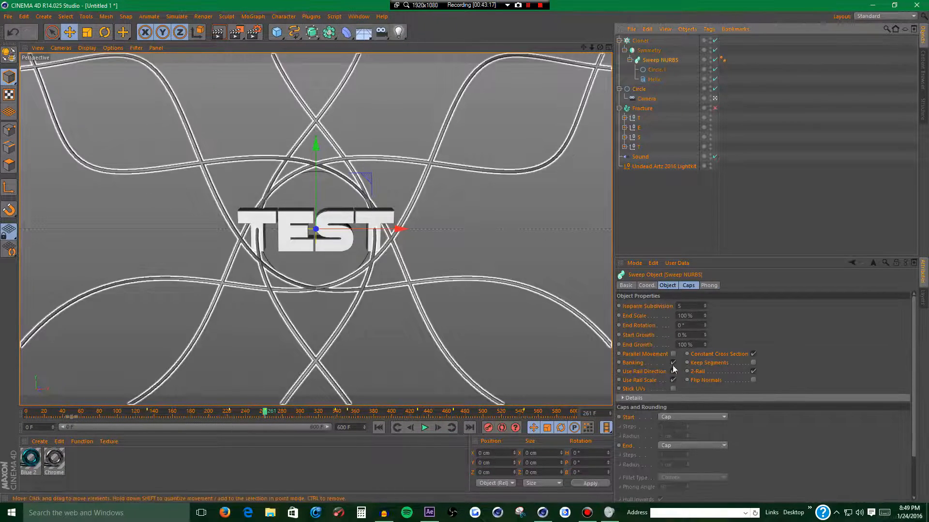
drag(704, 346, 704, 394)
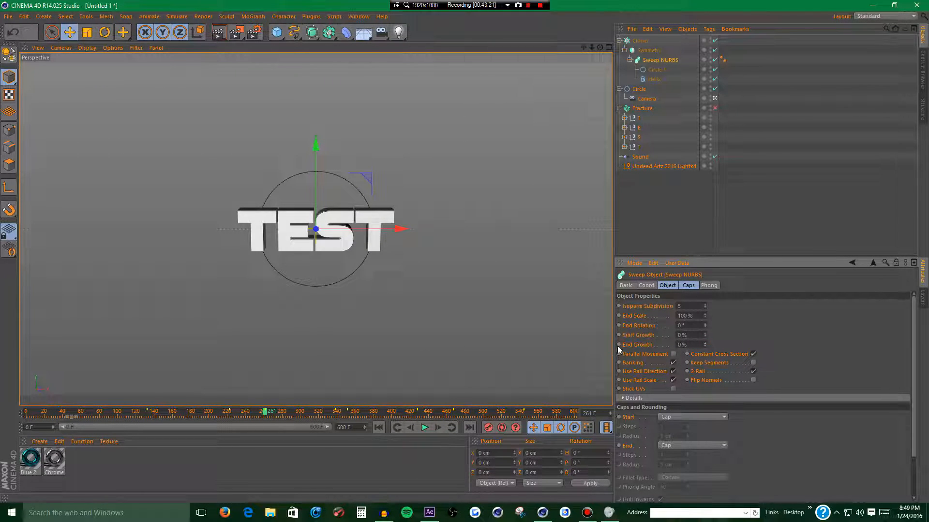
- Keyframe the Sweep NURBS End Growth at 100% at frame 361
click(338, 412)
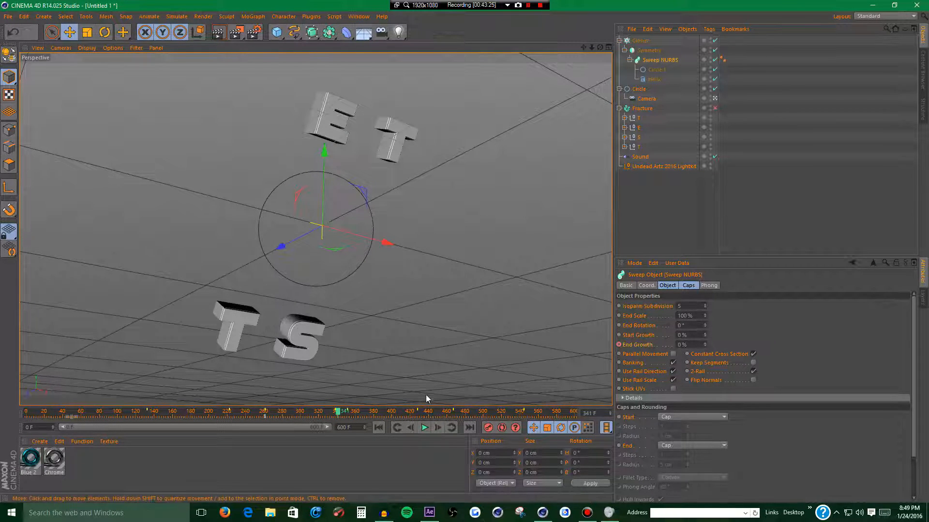
click(438, 428)
click(440, 431)
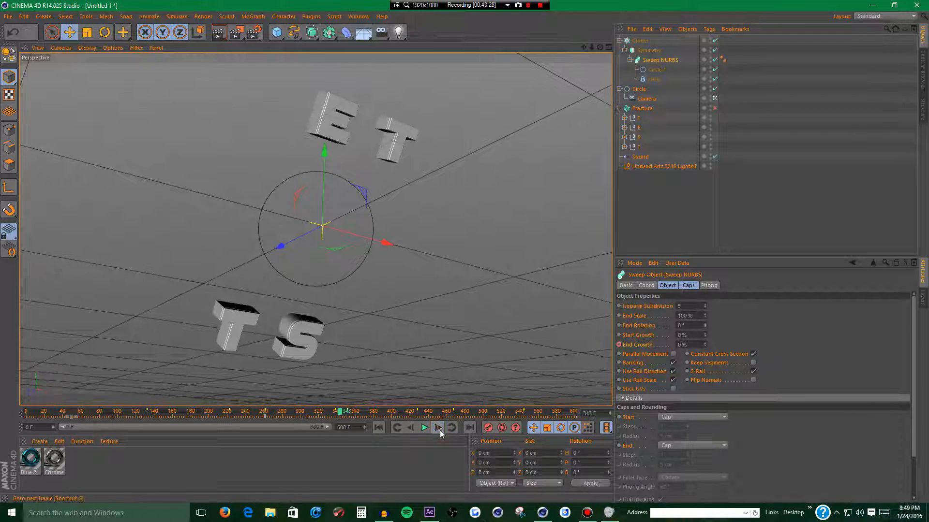
click(439, 430)
click(439, 430)
click(440, 431)
click(440, 430)
click(439, 430)
click(439, 429)
click(439, 429)
click(439, 430)
click(440, 430)
click(439, 430)
click(439, 429)
click(440, 429)
click(439, 429)
click(439, 428)
click(439, 428)
click(439, 428)
click(439, 428)
click(439, 428)
click(412, 426)
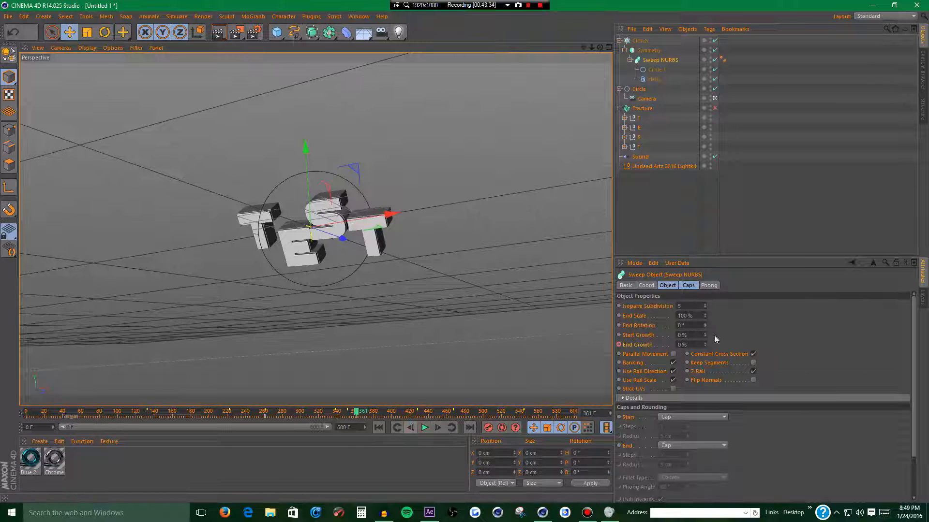
drag(705, 344, 575, 340)
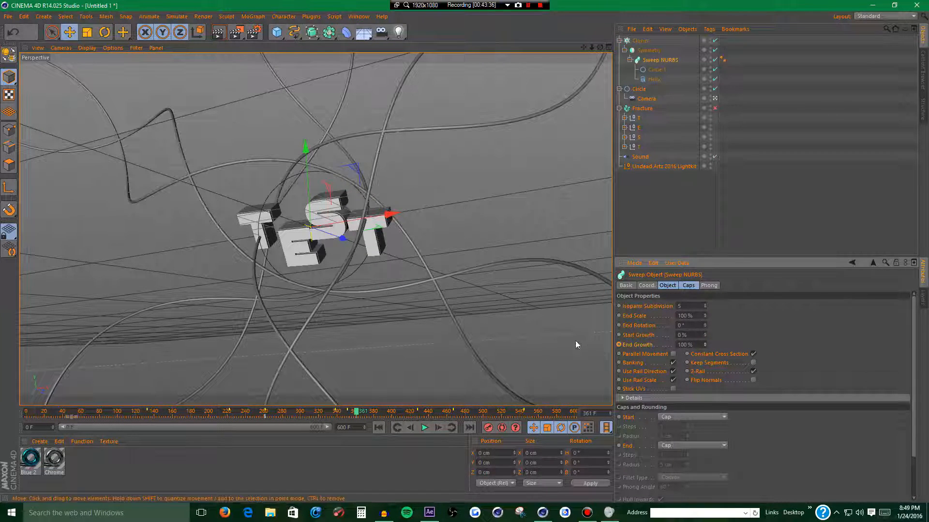
- Keyframe the Sweep NURBS Start Growth at 0% at frame 261 and at 100% at frame 361
click(396, 428)
ctrl+click(618, 335)
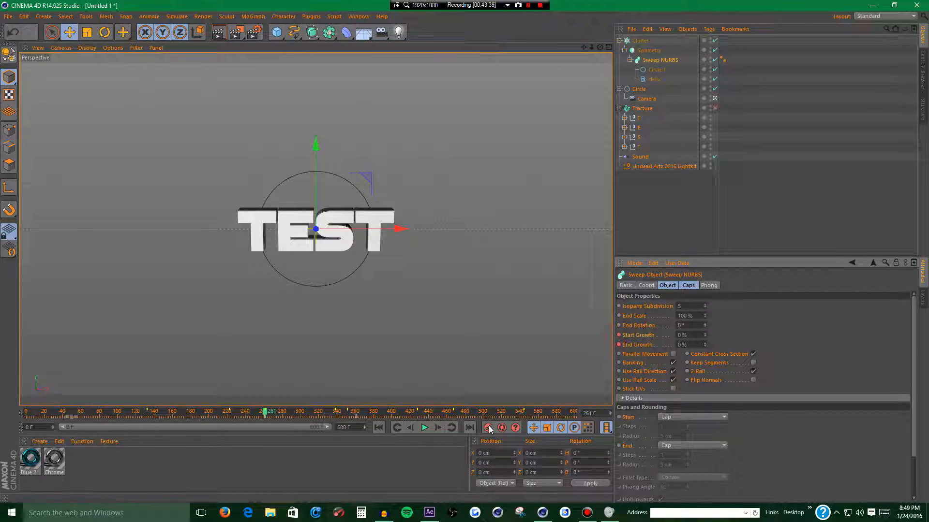
click(454, 429)
drag(704, 335, 704, 285)
ctrl+click(619, 334)
- Keyframe the Sweep NURBS Start Growth at 0% at frame 311 and play back the animation from frame 252
click(300, 412)
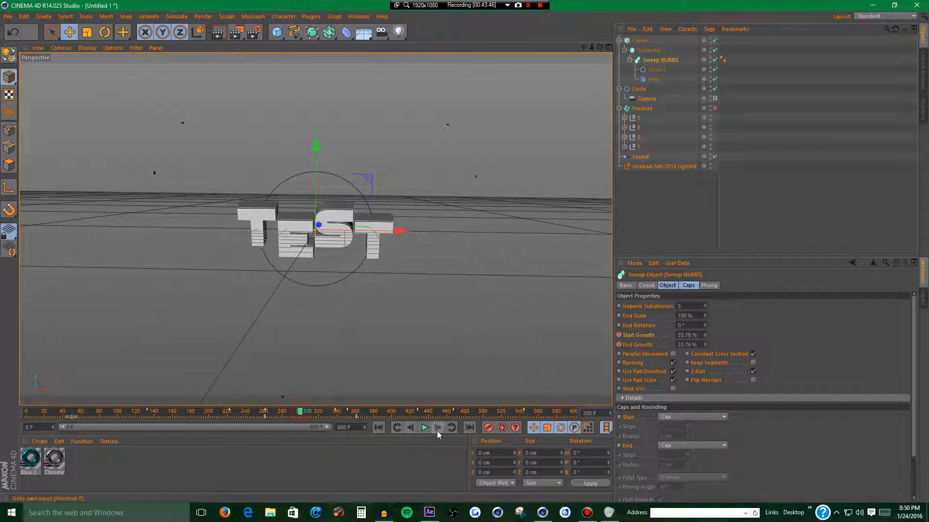
click(437, 428)
click(438, 428)
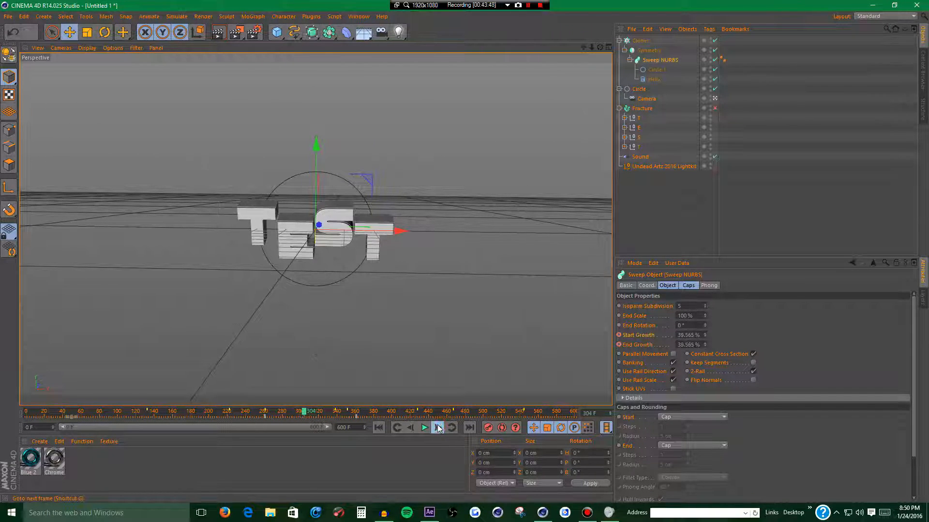
click(437, 428)
click(438, 428)
click(438, 428)
click(438, 428)
click(438, 428)
click(438, 428)
click(438, 428)
click(410, 428)
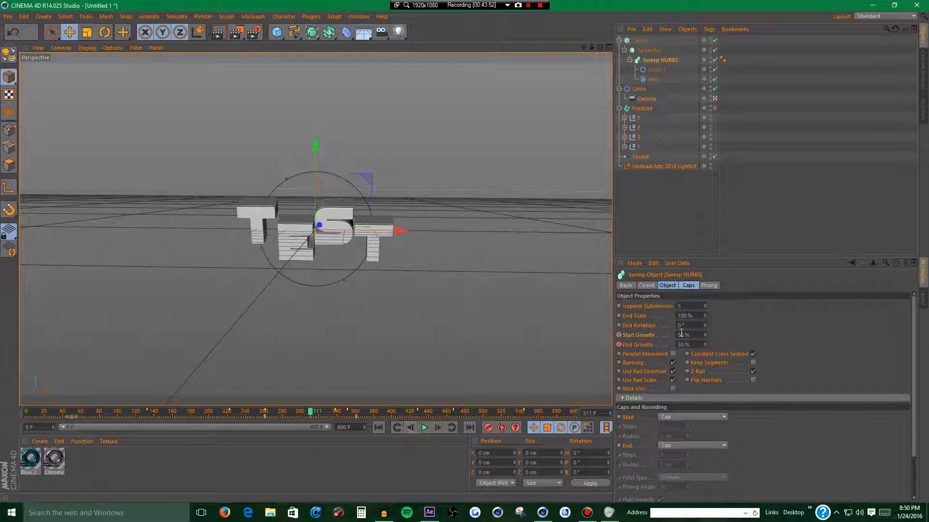
drag(705, 336, 705, 360)
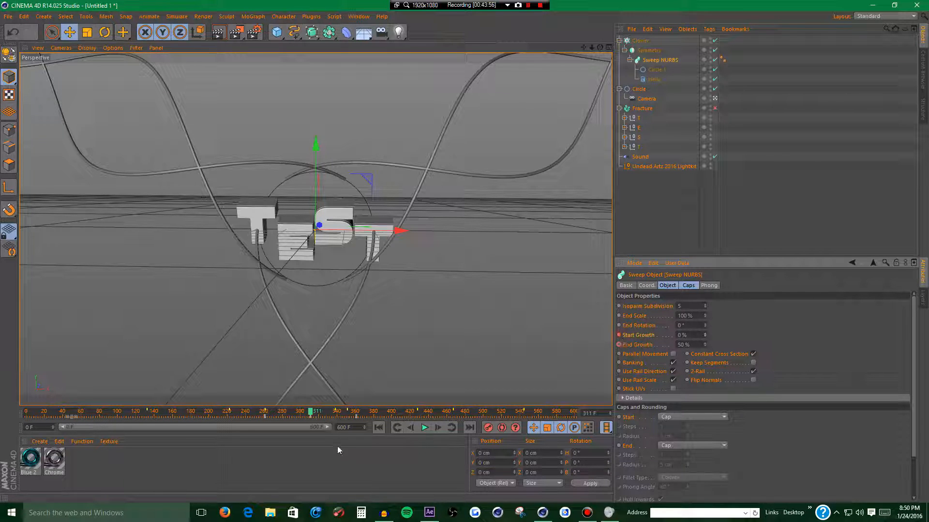
click(256, 411)
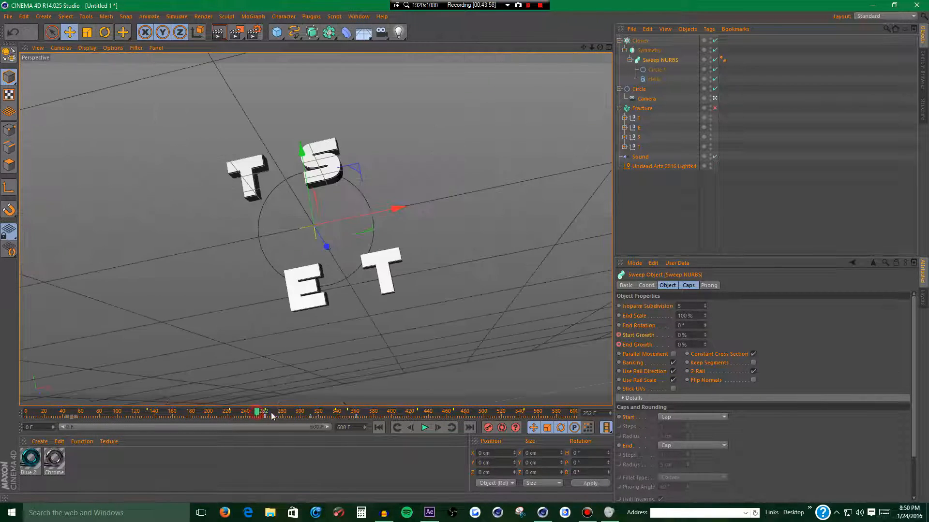
click(424, 428)
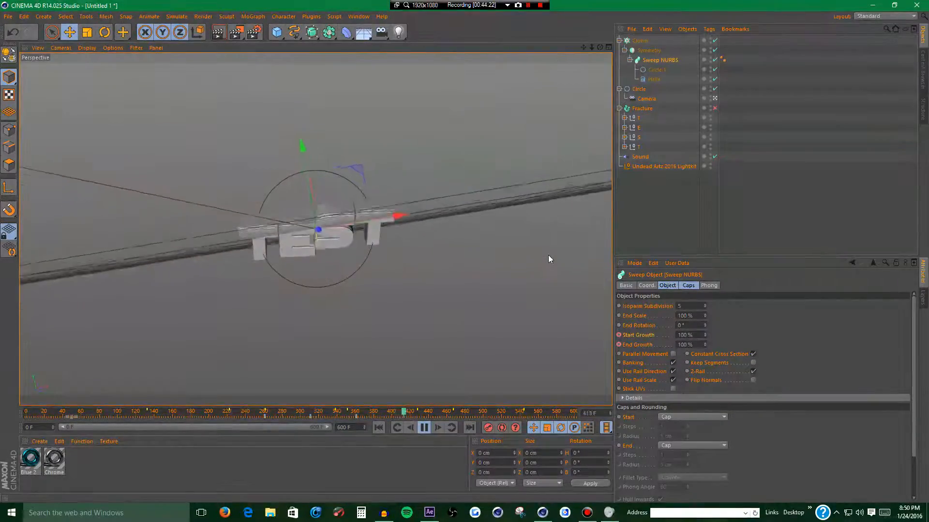
- Stop playback and select the four letter nulls along with their keyframes from about frame 200 to 600
click(424, 428)
click(639, 119)
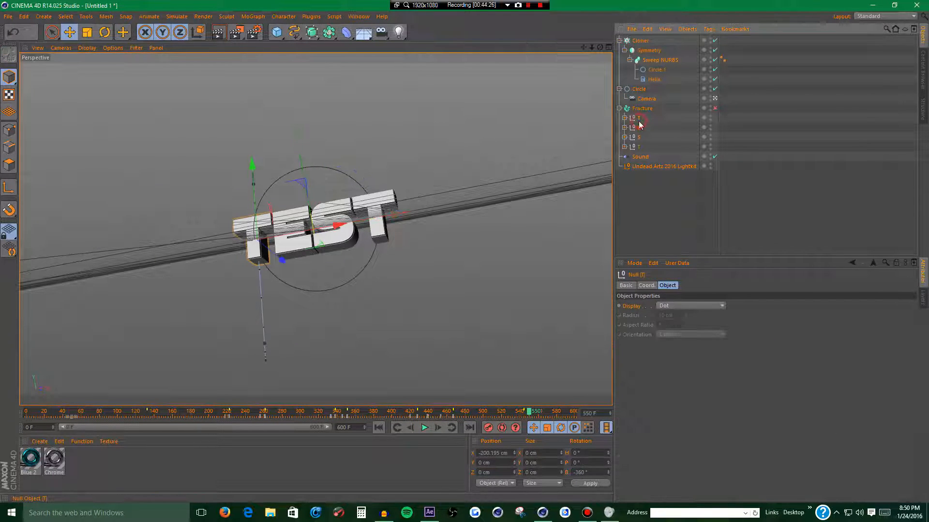
shift+click(638, 147)
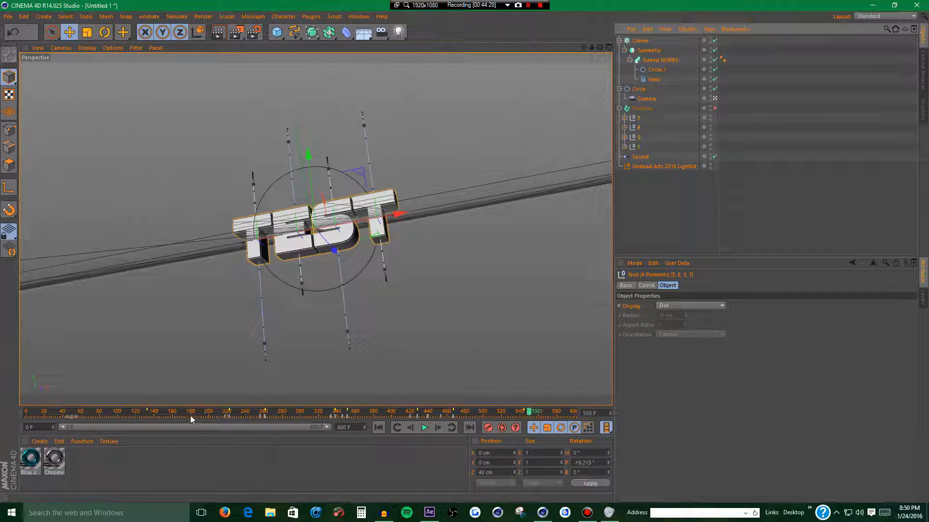
drag(210, 415, 574, 416)
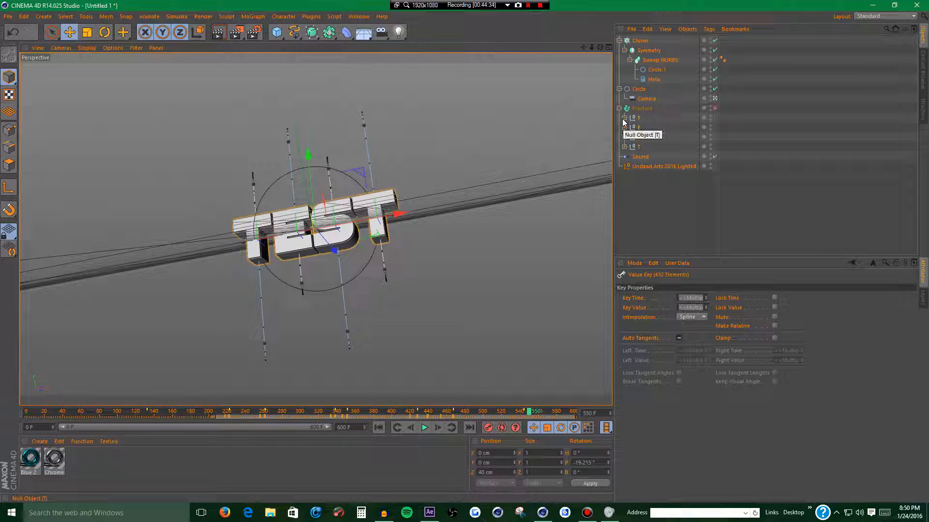
- Expand the four letter nulls and apply Blue 2 to the first T's upper extrusion and Chrome 2 to its lower one
click(624, 118)
click(624, 147)
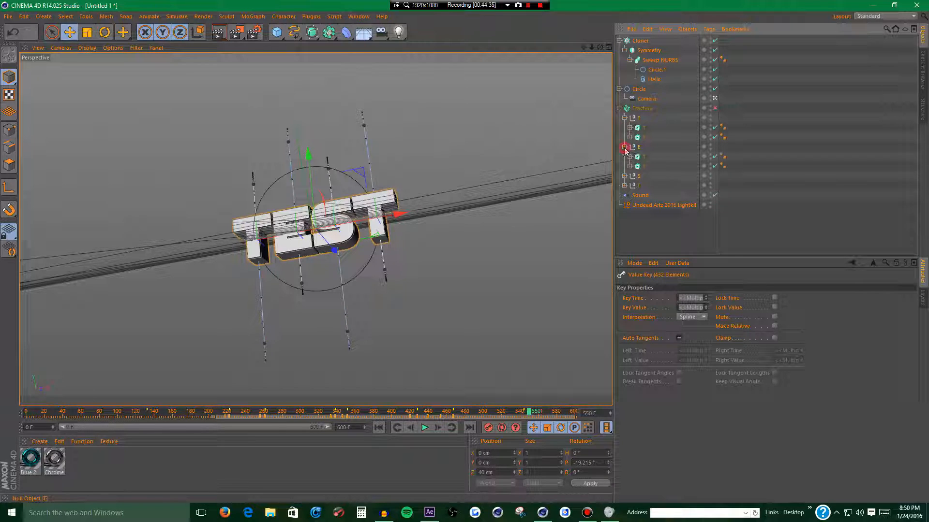
click(624, 176)
click(624, 205)
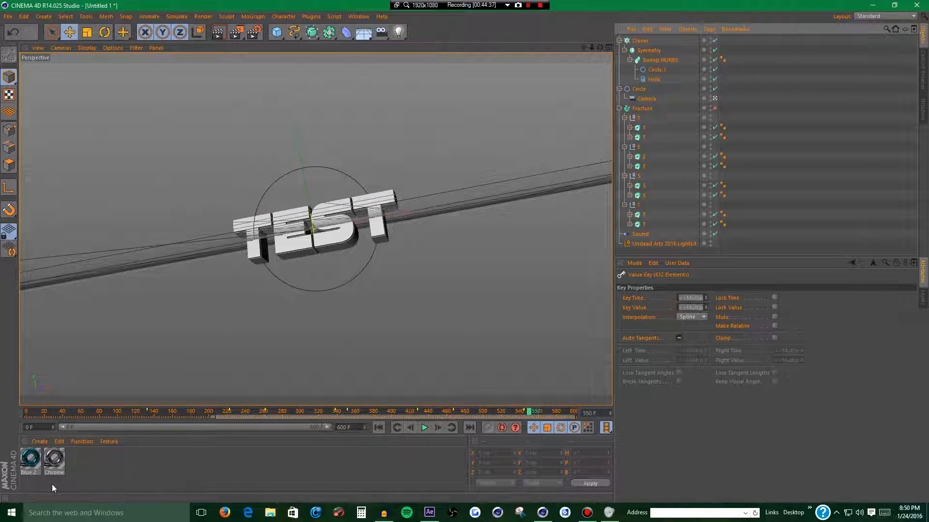
click(31, 460)
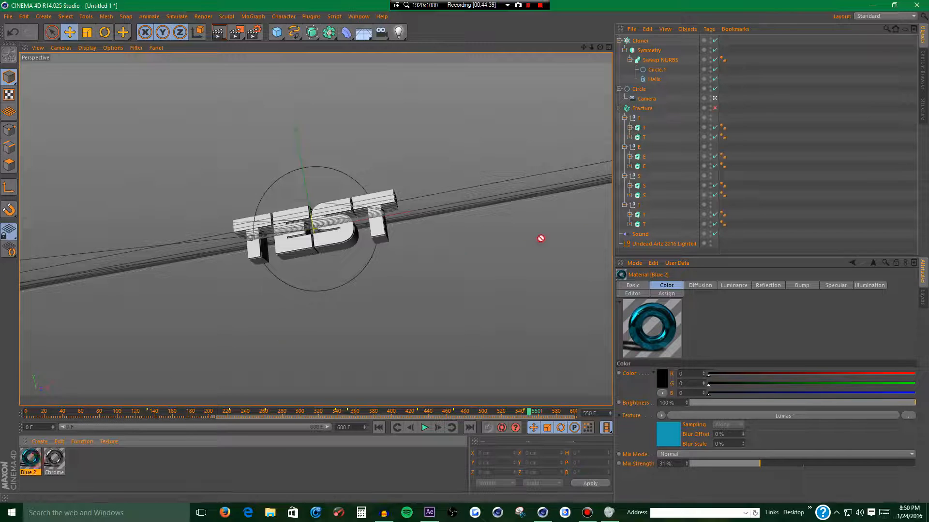
drag(647, 131, 725, 127)
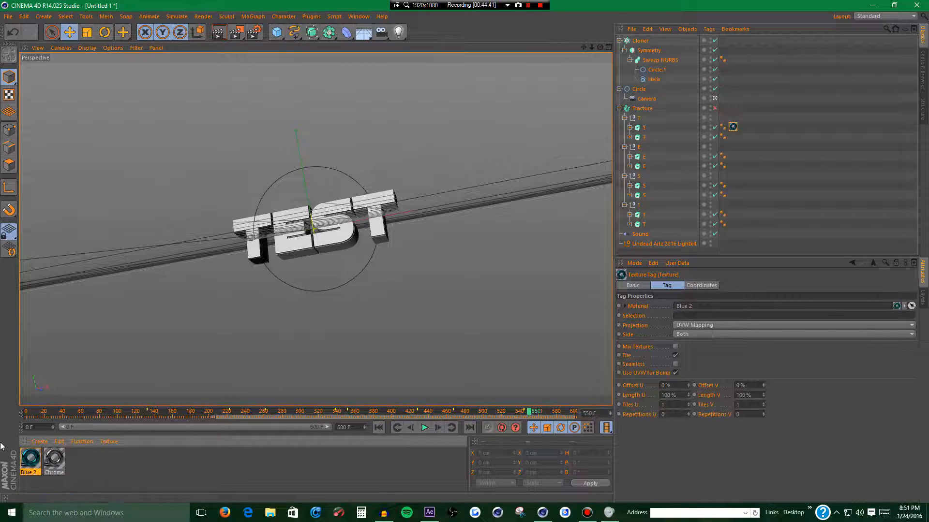
drag(57, 476, 645, 138)
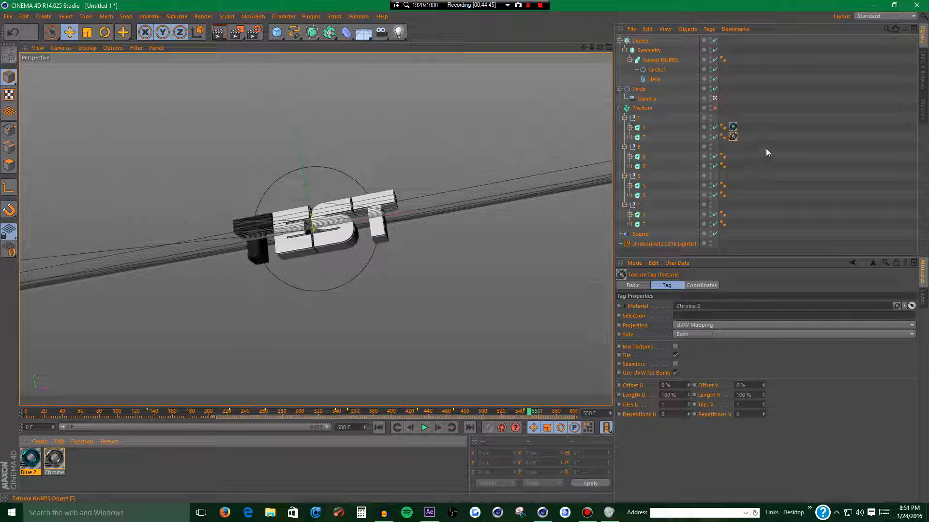
- Set both texture tags on the first T to Cubic projection and enable Seamless
ctrl+click(732, 127)
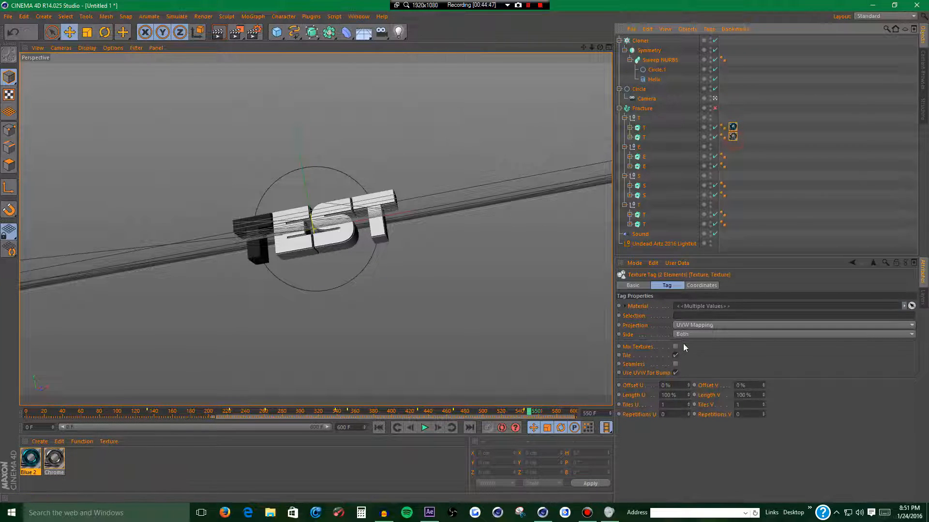
click(675, 323)
click(695, 366)
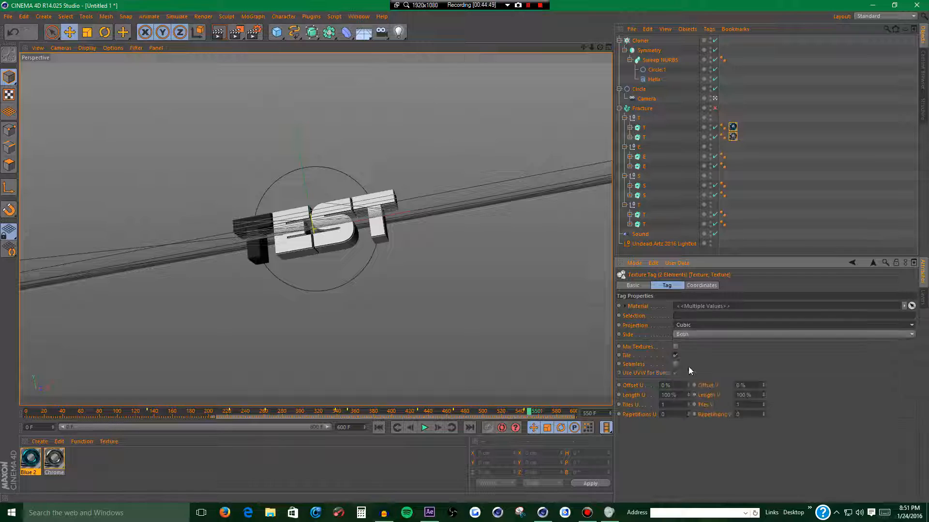
click(675, 364)
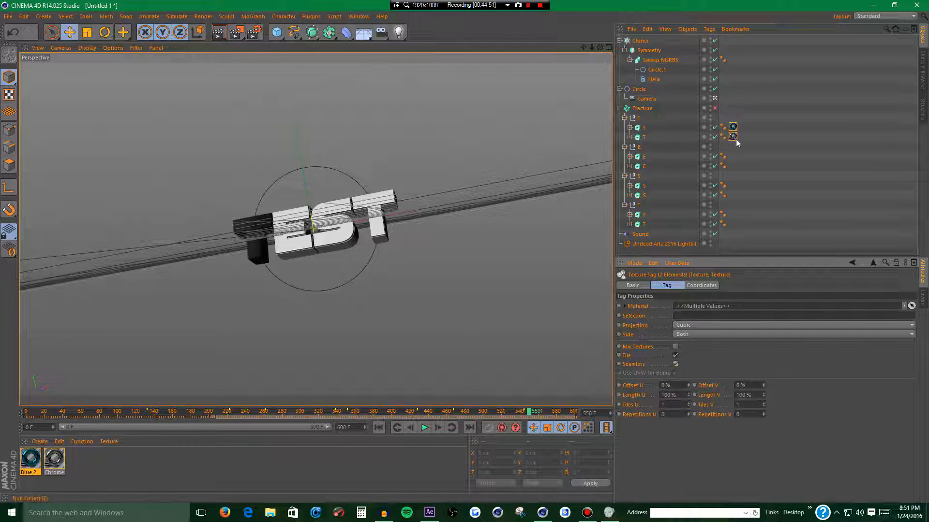
- Copy both texture tags to E, S and the last T, move Chrome 2 onto each letter's second extrusion, and render the view
ctrl+drag(736, 136, 732, 214)
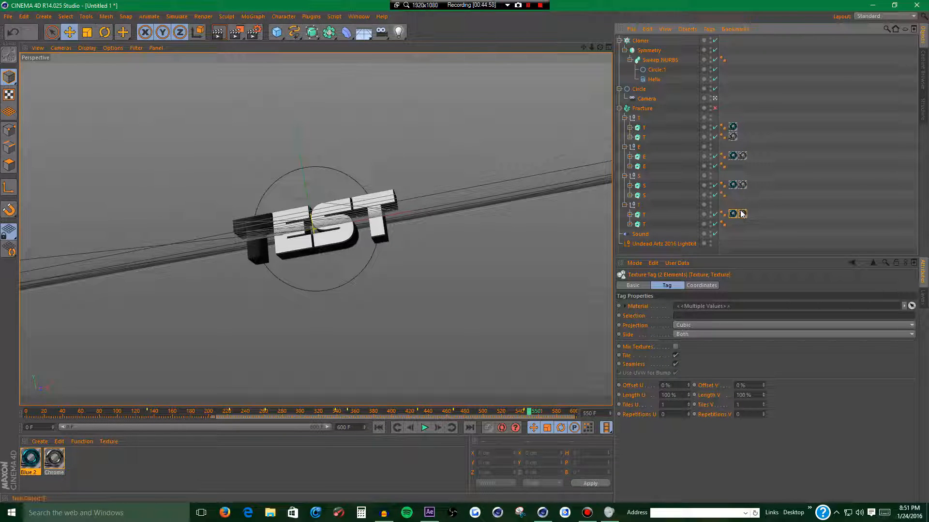
click(753, 207)
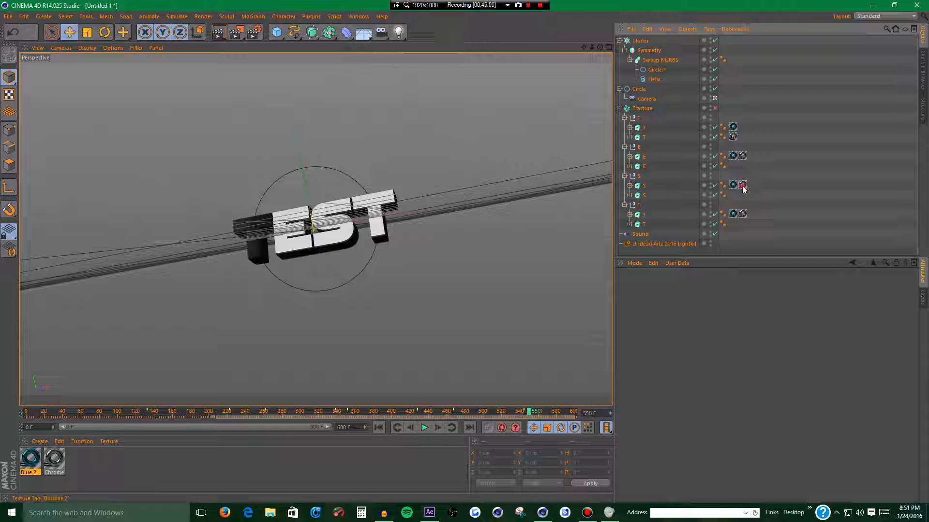
drag(743, 186, 732, 195)
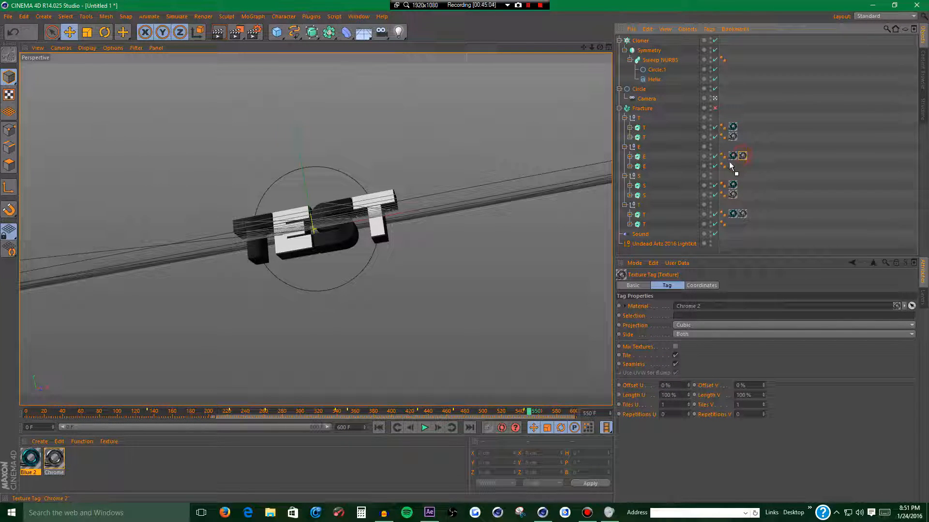
drag(730, 165, 732, 166)
drag(742, 214, 732, 228)
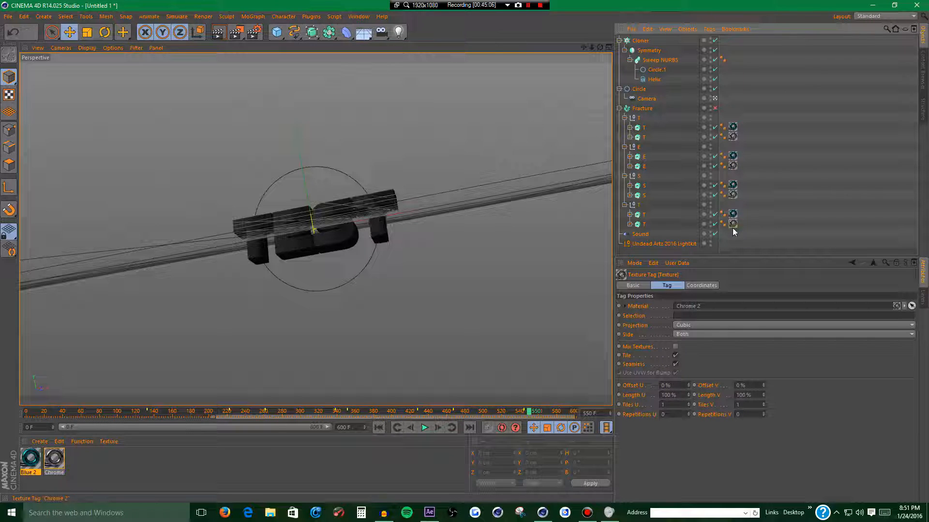
click(224, 37)
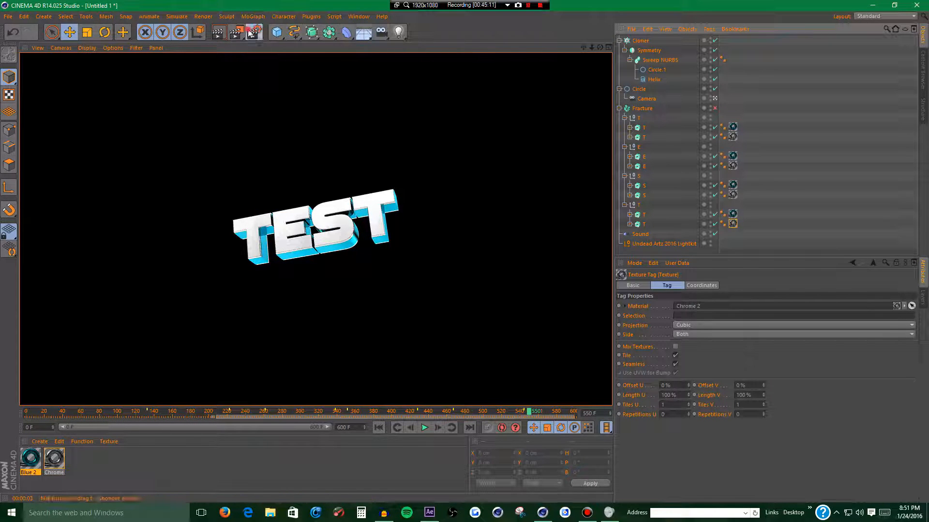
- Set the Color Correction gamma to 0.1 in the render settings and render the view again
click(253, 33)
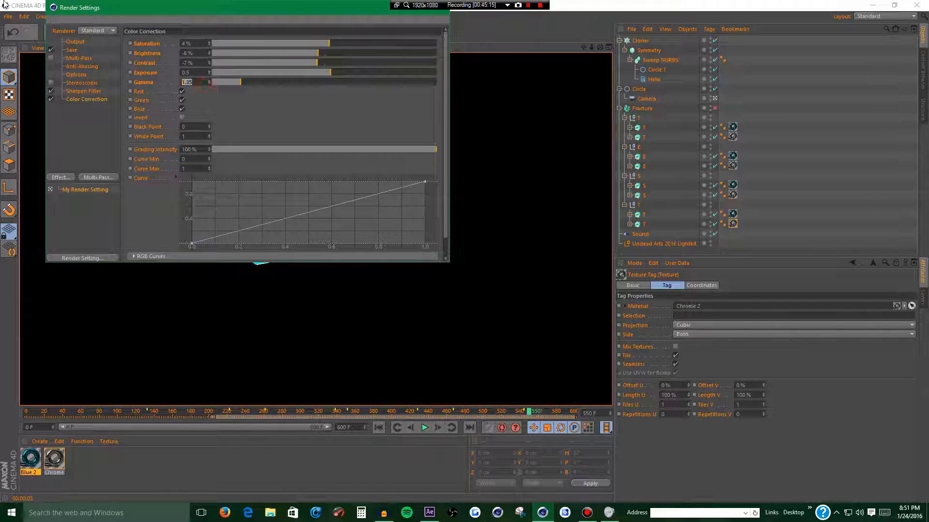
text(.1)
key(Return)
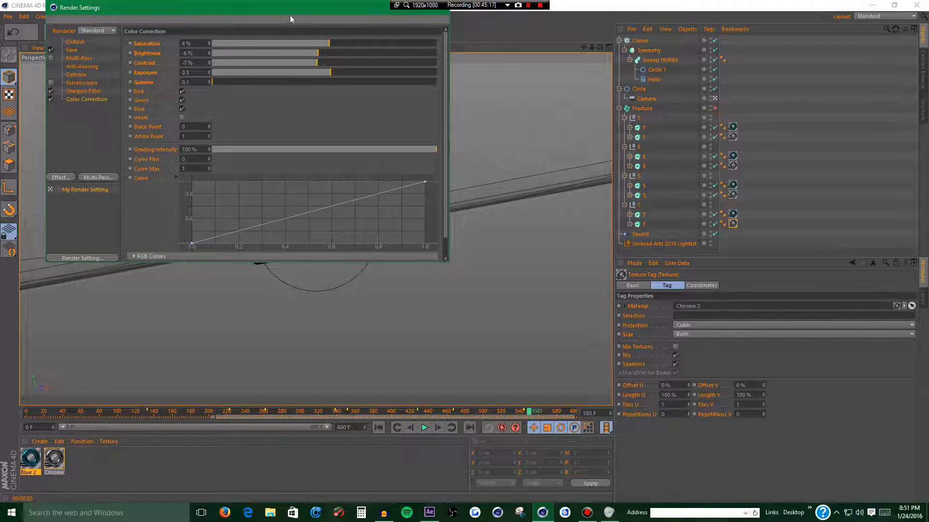
drag(297, 10, 645, 190)
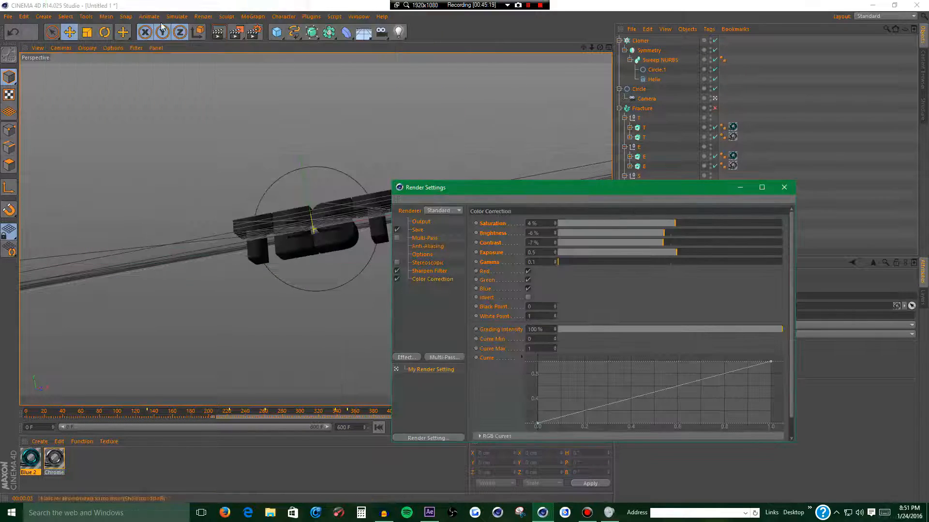
click(218, 32)
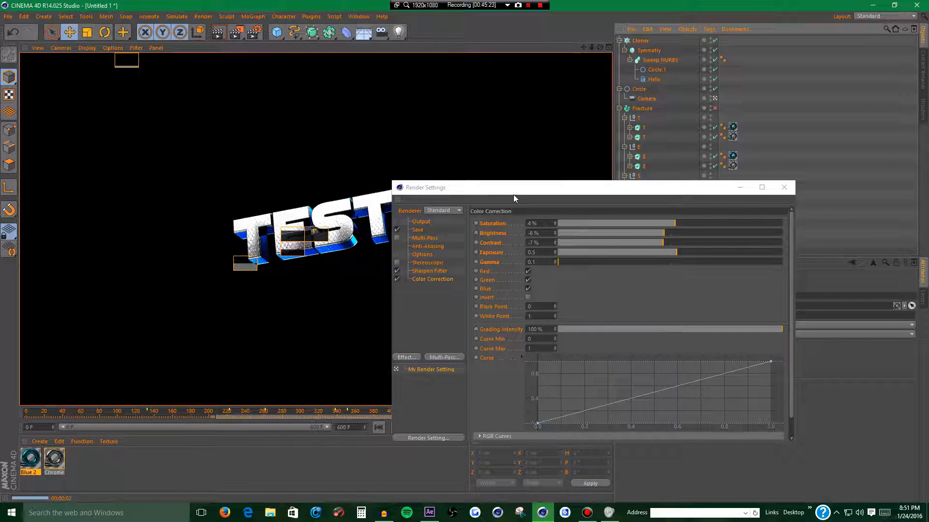
click(792, 189)
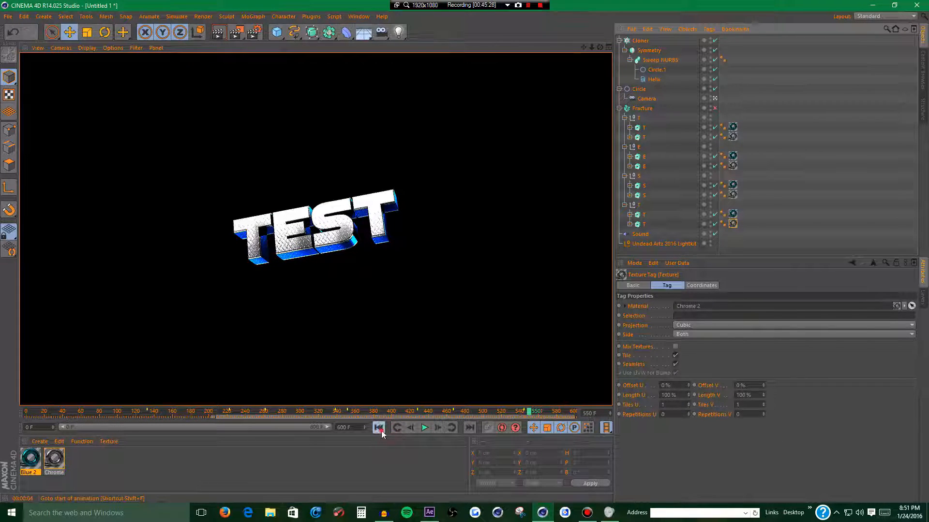
- Play the animation from the first frame and render the view at frame 596
click(382, 432)
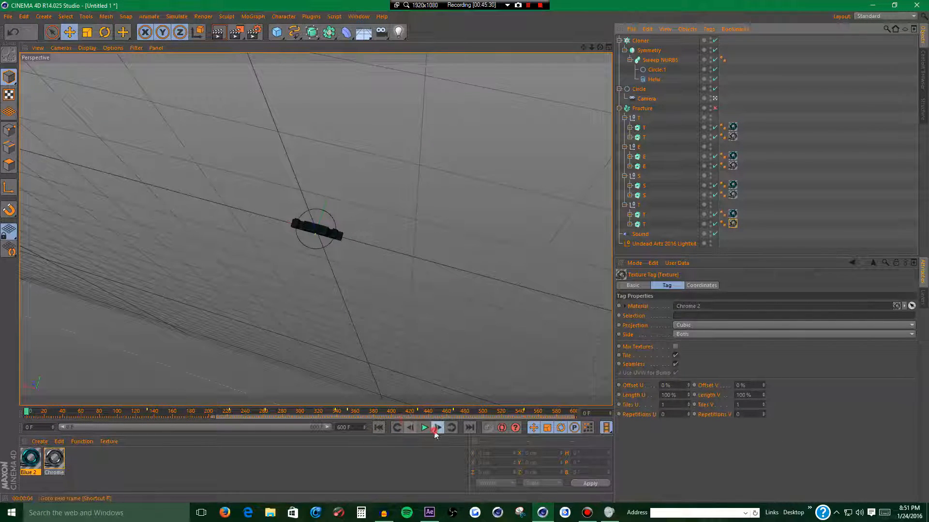
click(425, 428)
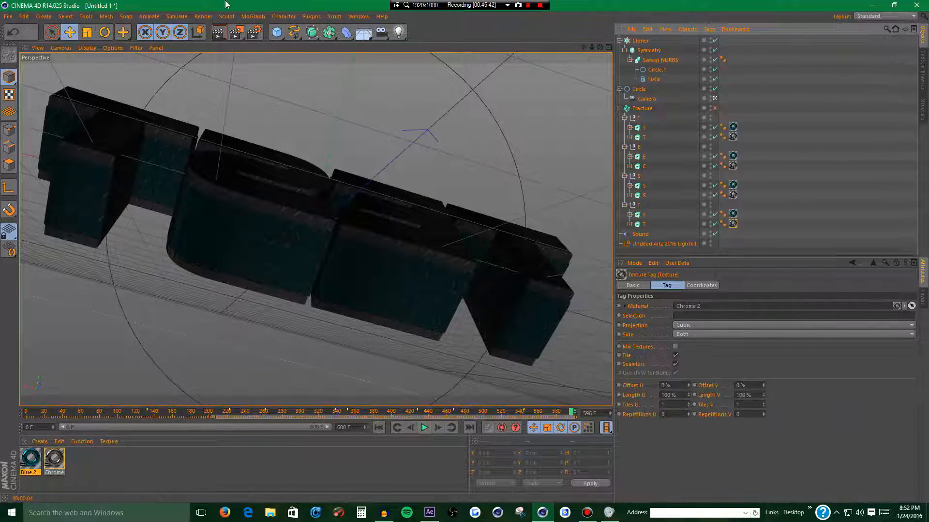
click(218, 33)
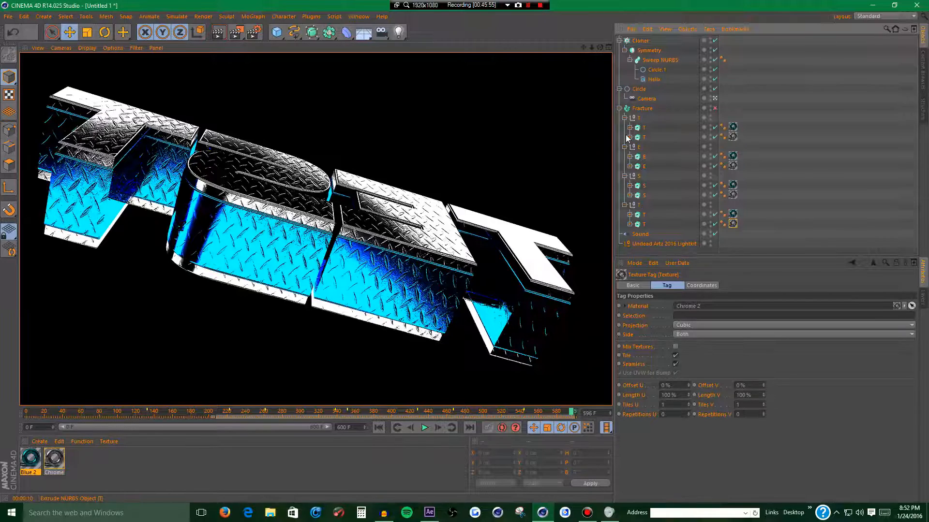
- Collapse the Fracture, raise the HDRI Turbulence of the Undead Artz 2016 Lightkit, and render the view again
click(619, 109)
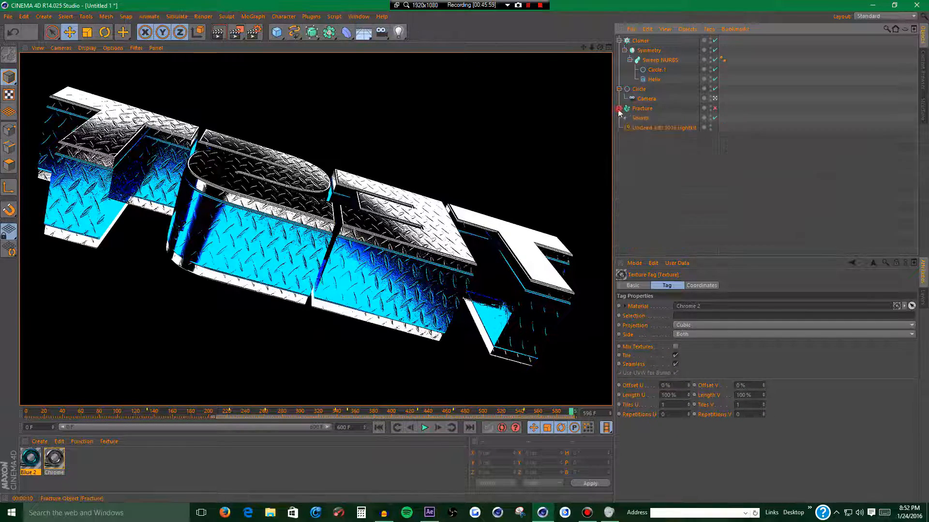
click(650, 127)
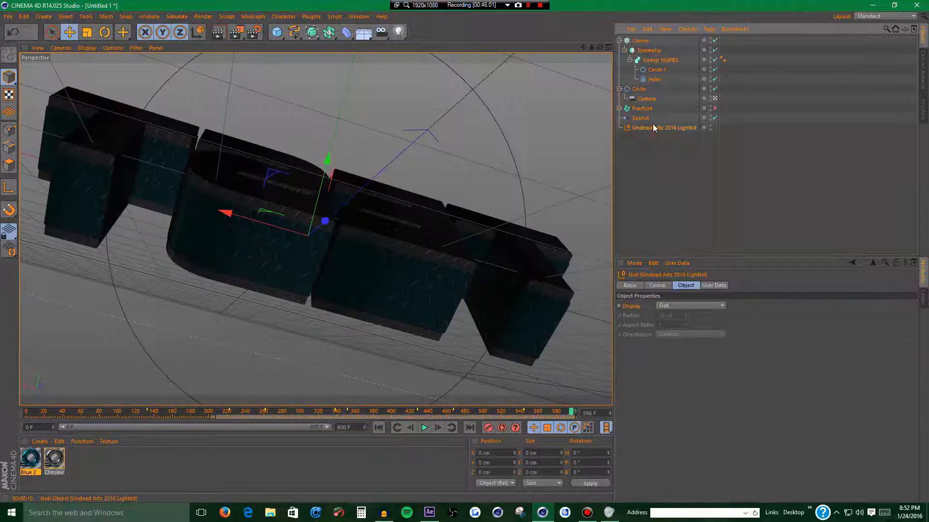
click(717, 287)
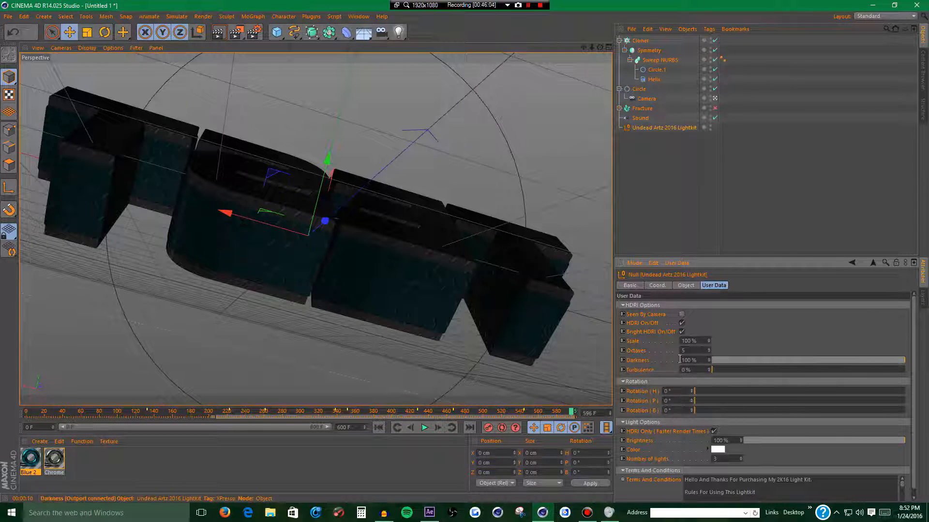
drag(728, 370, 754, 382)
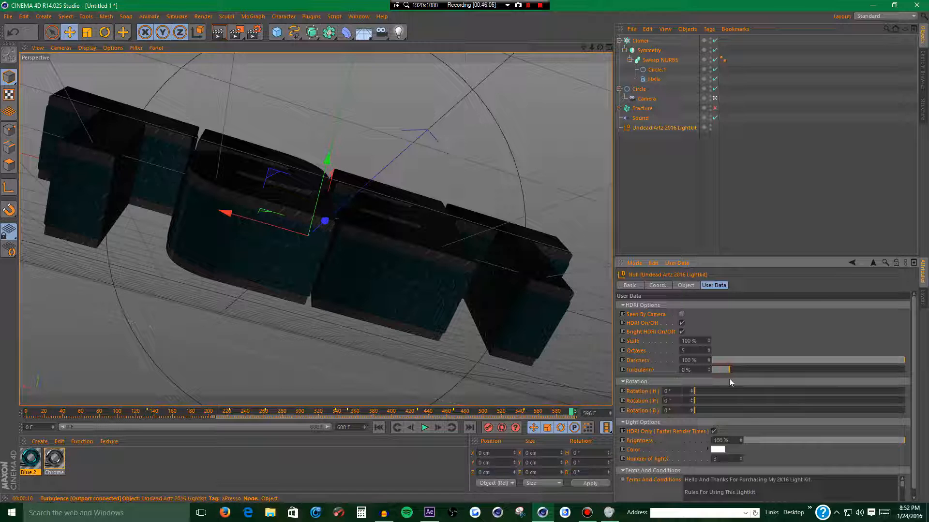
click(218, 33)
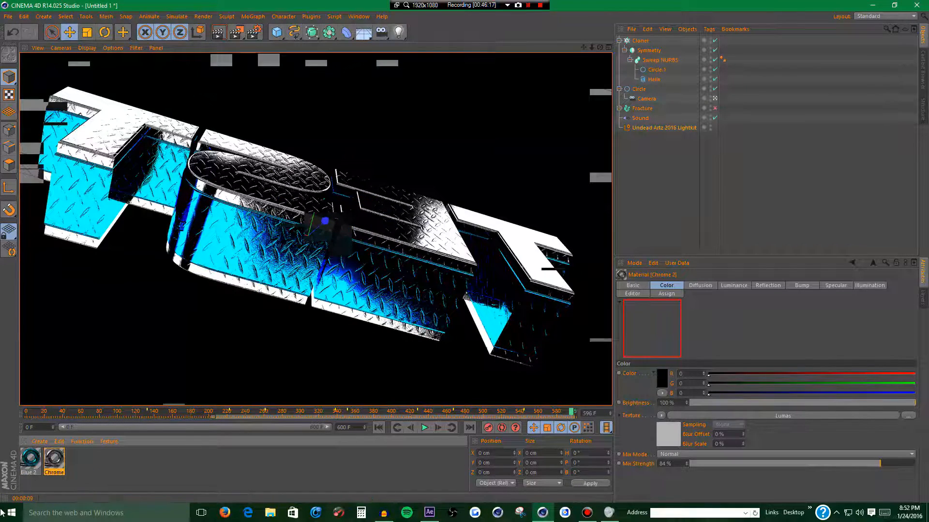
- Apply Blue 2 to the Sweep NURBS with seamless Cubic projection and render the view at frame 320
drag(26, 457, 666, 60)
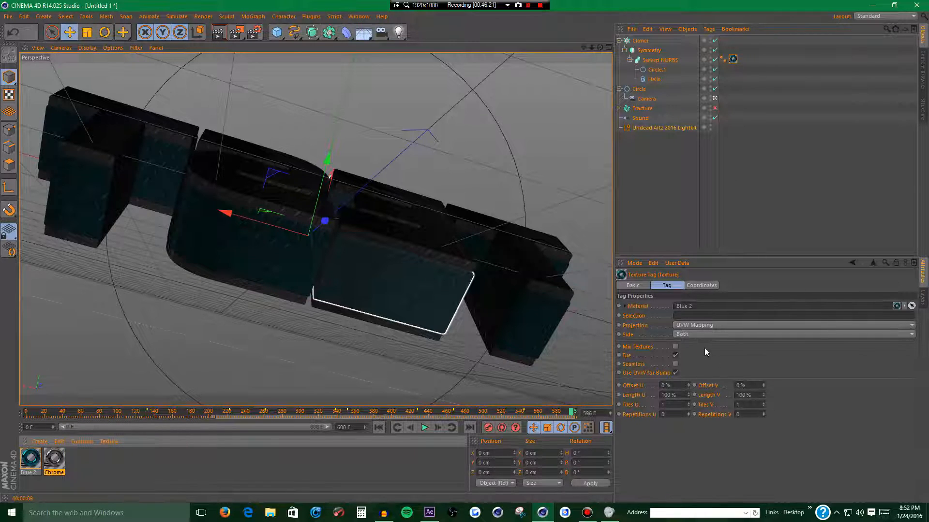
click(701, 327)
click(689, 362)
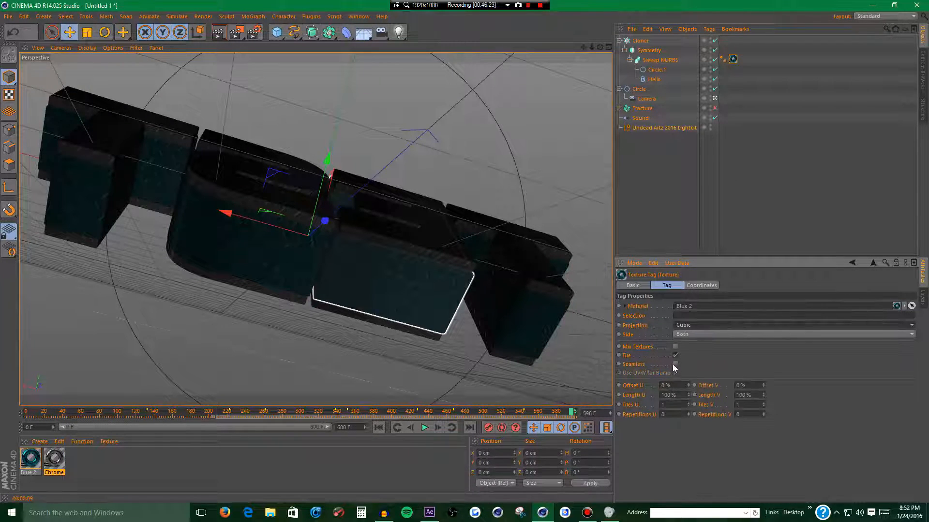
click(675, 363)
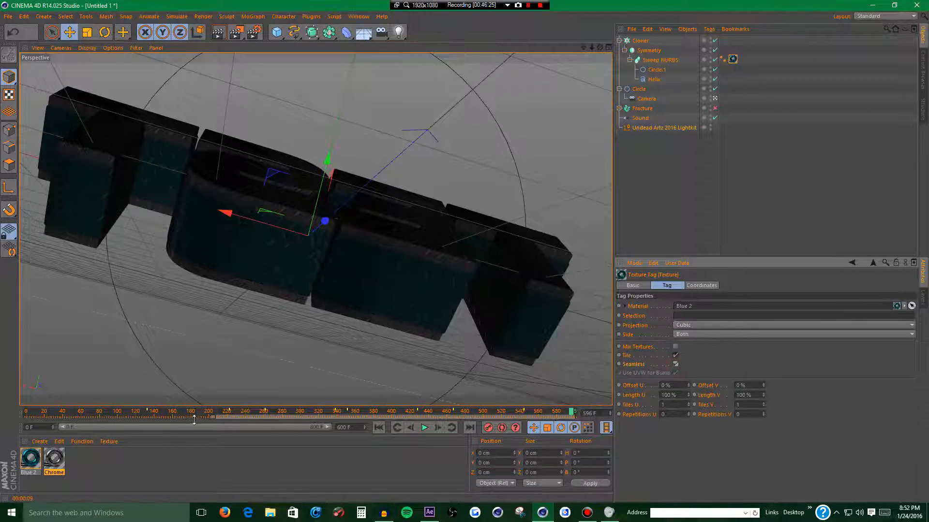
drag(186, 417, 318, 413)
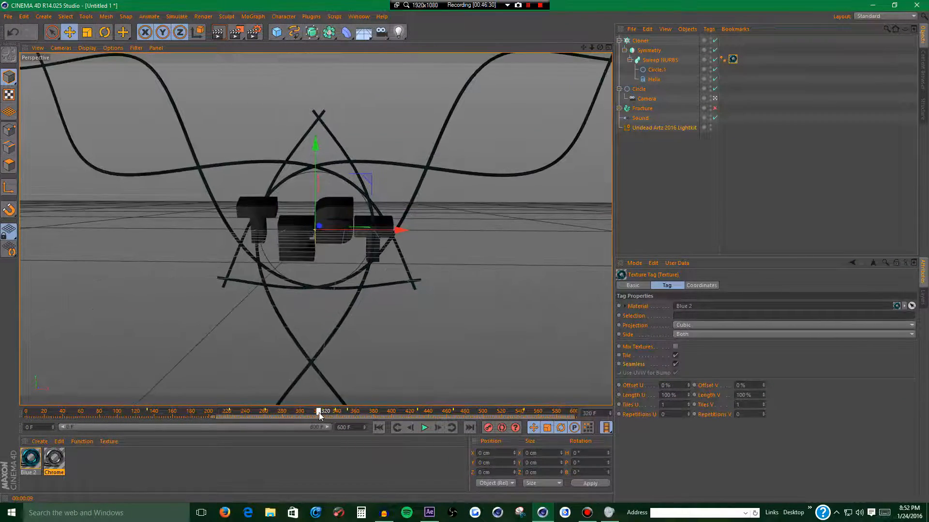
click(218, 32)
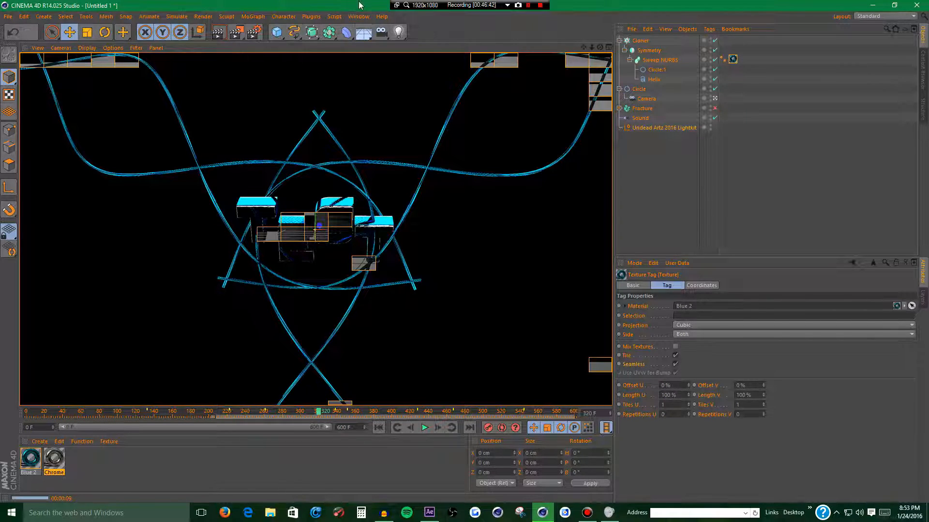
- In the render settings' save options, enable Alpha Channel and set the output format to PNG
click(254, 32)
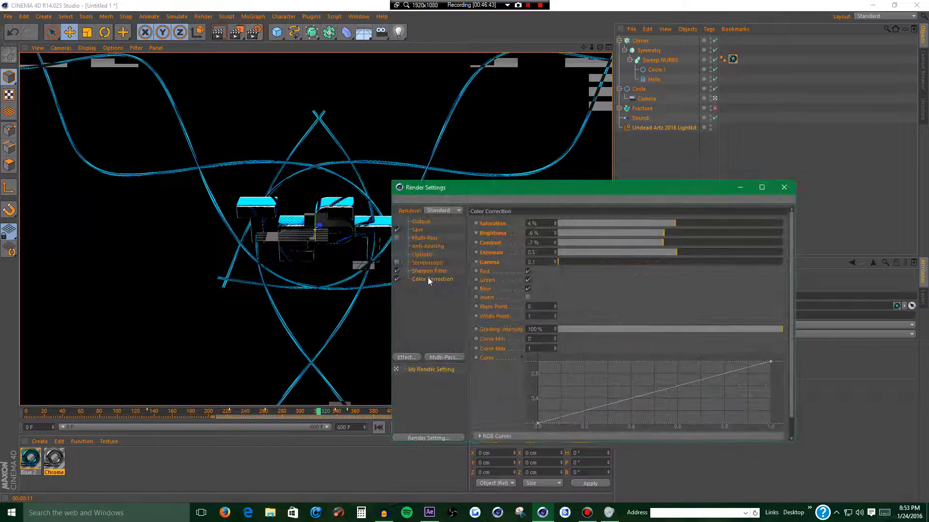
click(422, 223)
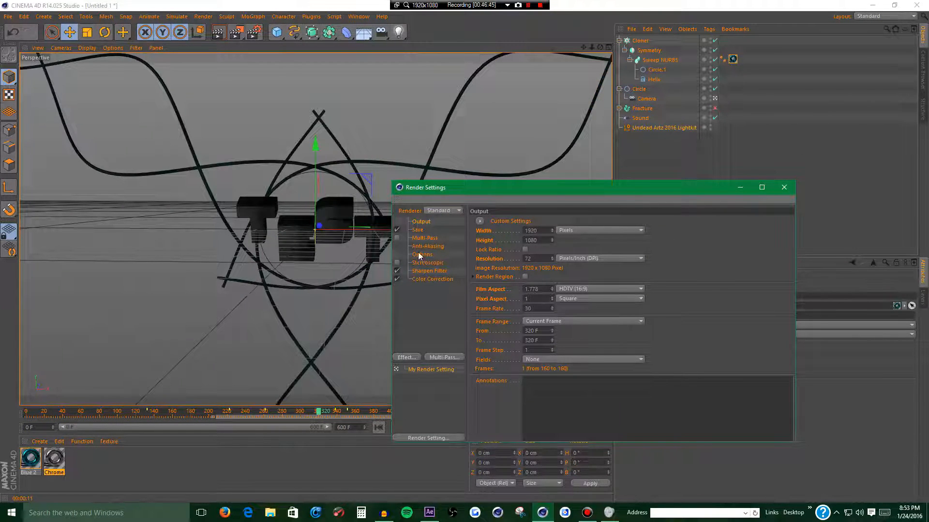
click(418, 230)
click(538, 285)
click(573, 252)
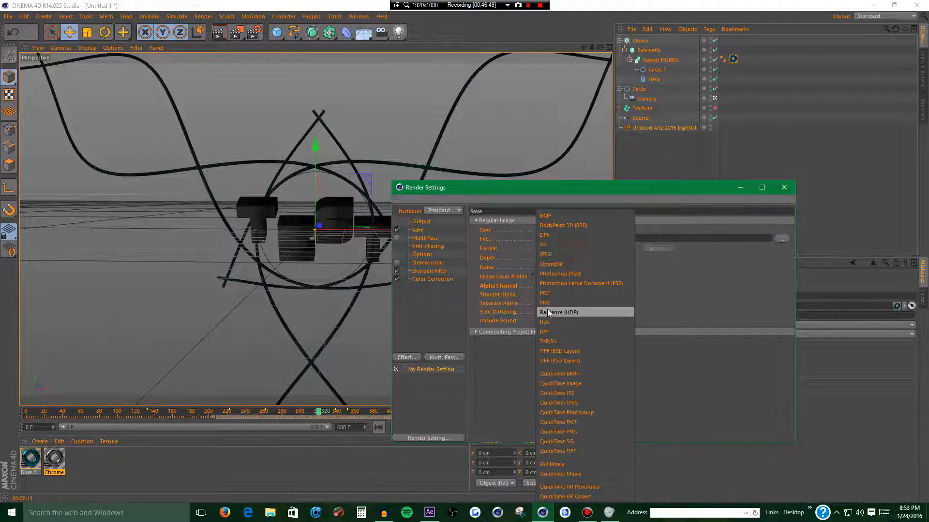
click(555, 299)
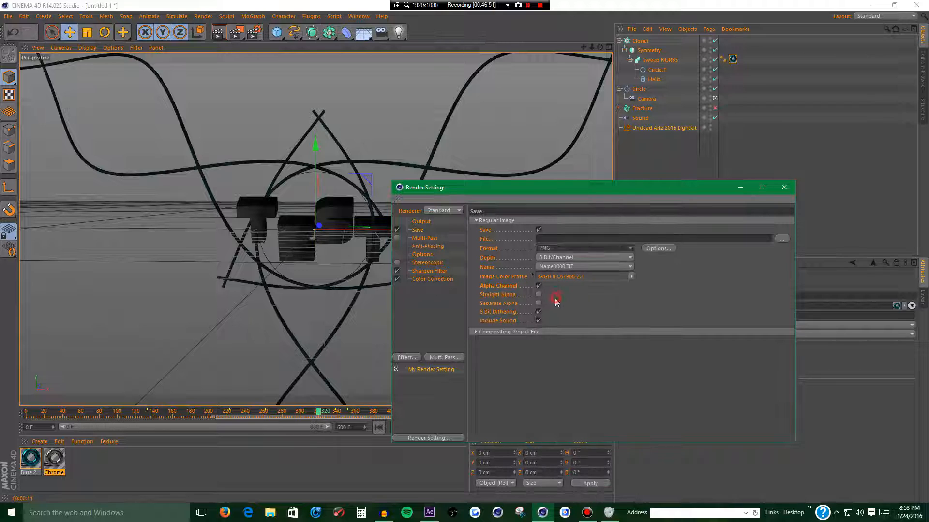
- Enable saving the After Effects compositing project file with the Relative, Include Timeline Marker and Include 3D Data options
click(522, 332)
click(544, 341)
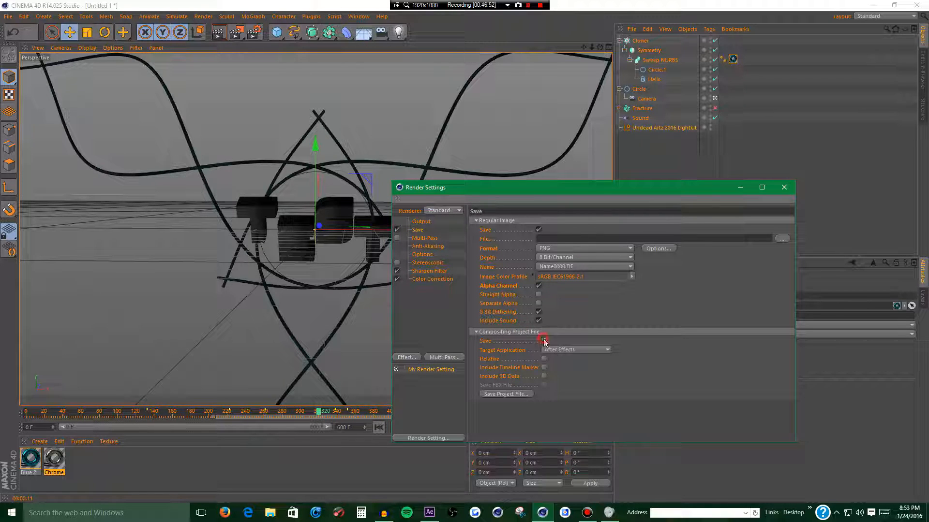
click(544, 367)
click(545, 376)
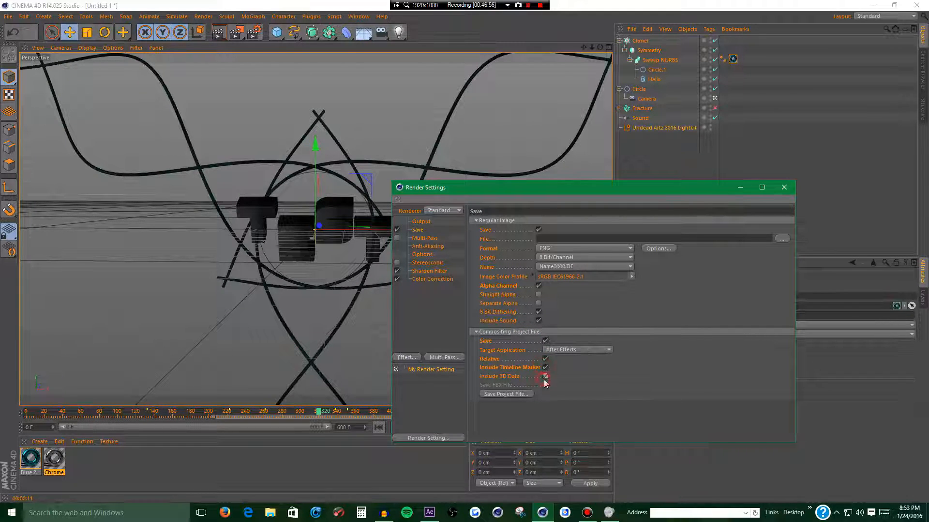
- Save the scene as tEST in the Intro Stuff > Project Files > C4D folder
click(9, 18)
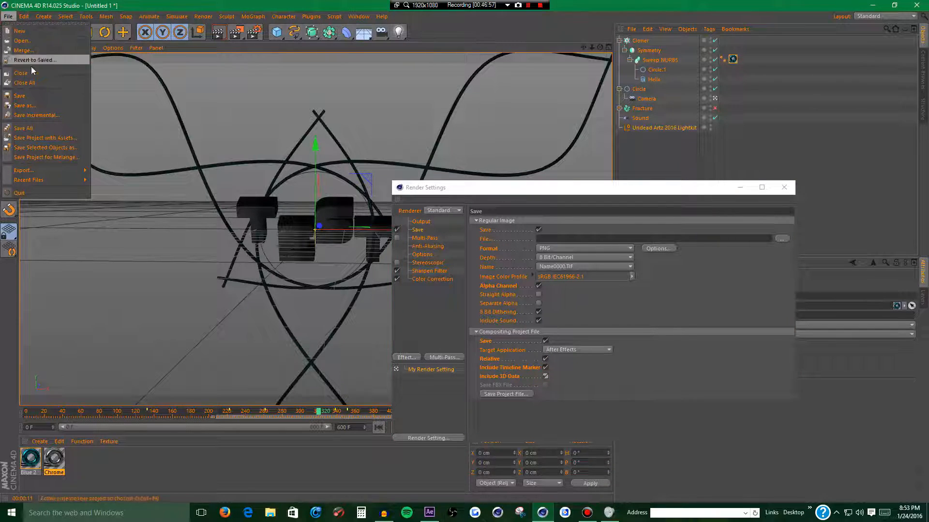
click(28, 98)
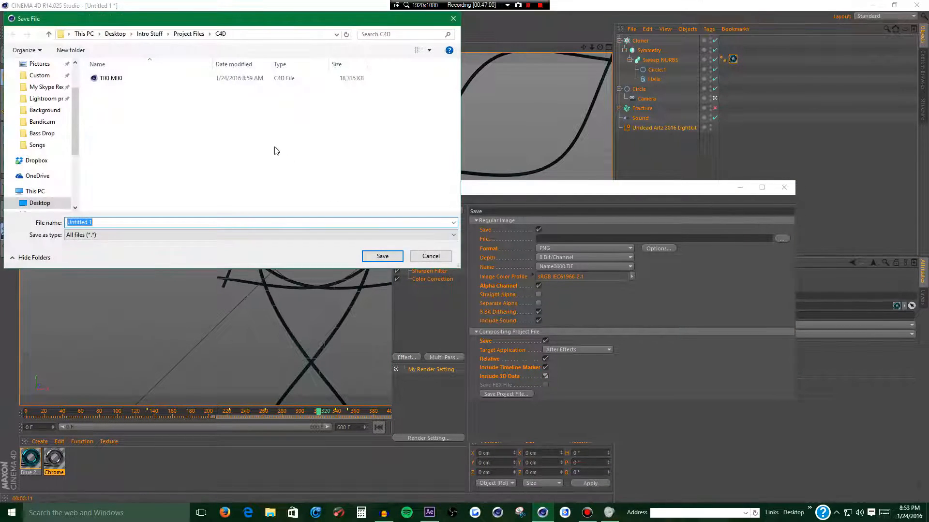
click(188, 34)
click(132, 89)
double_click(132, 91)
click(128, 223)
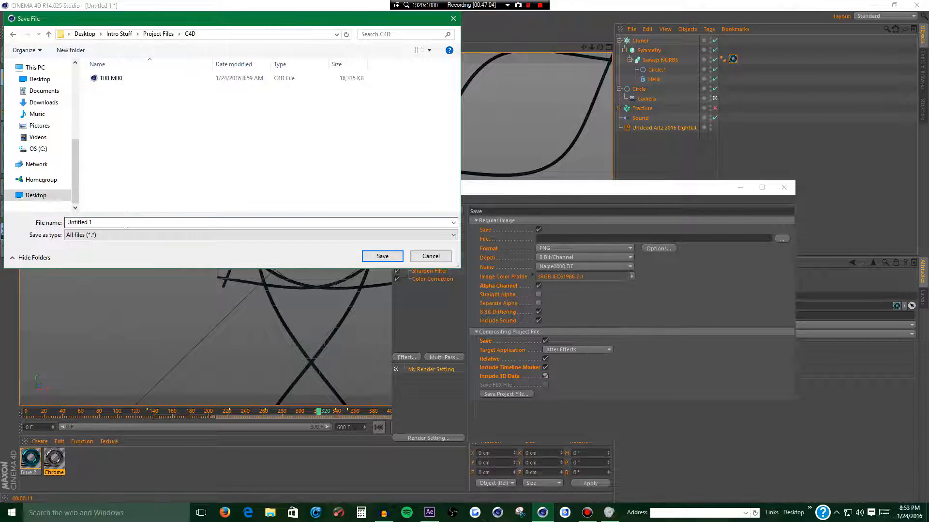
text(tEST)
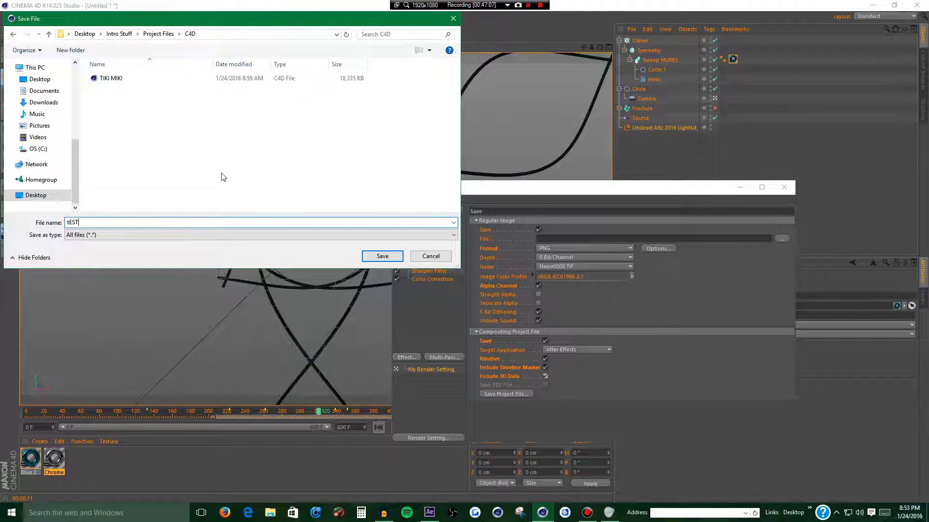
click(221, 173)
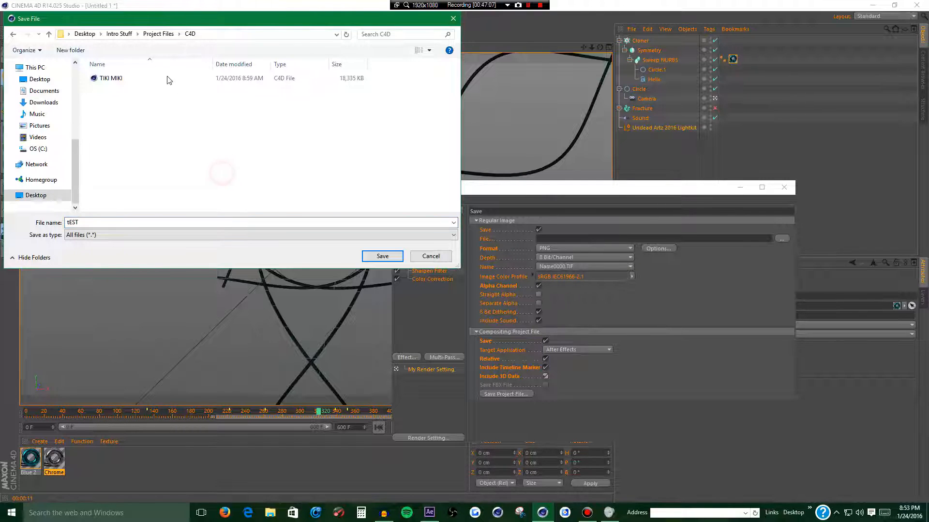
click(120, 34)
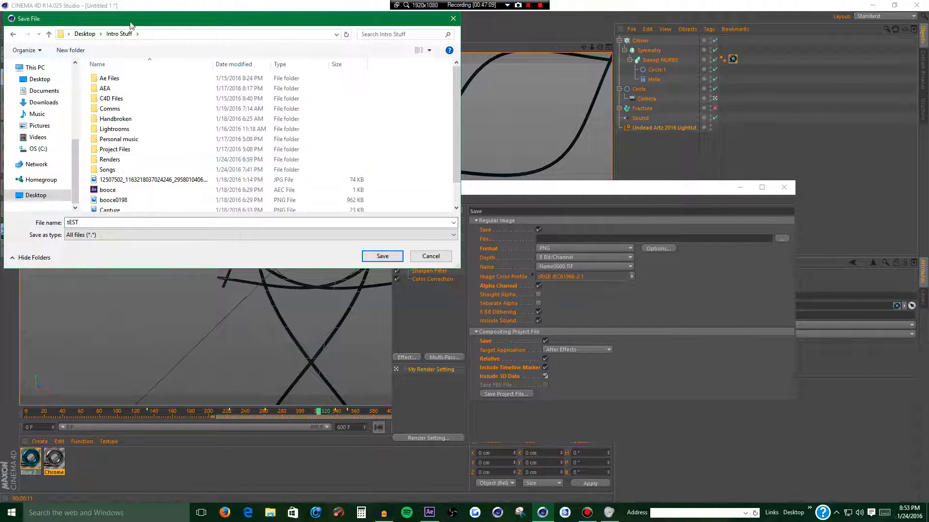
double_click(117, 149)
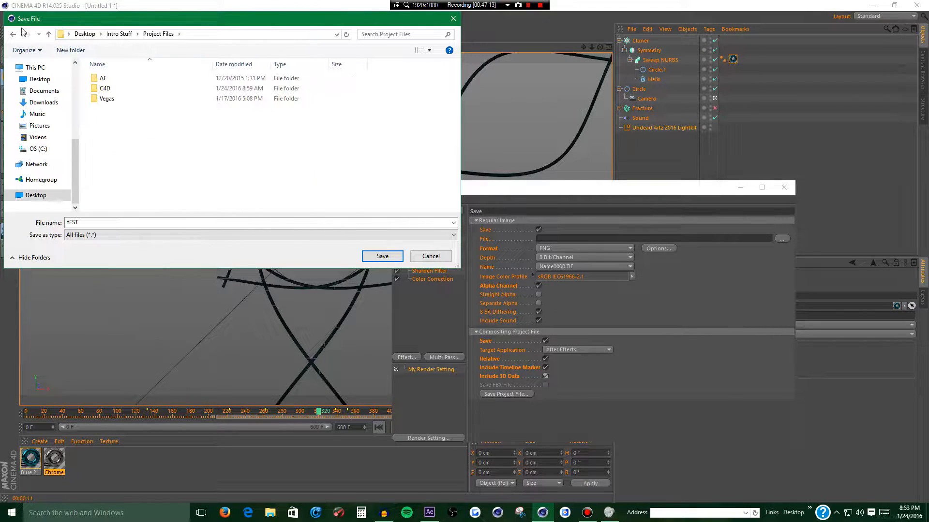
double_click(115, 88)
click(380, 256)
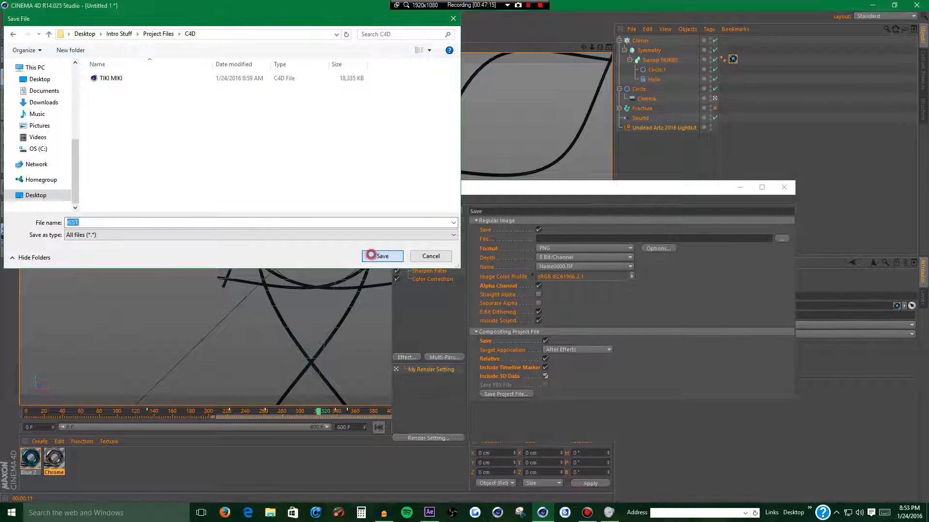
- For the render output path, create a folder named TEST inside Intro Stuff > Renders
click(781, 239)
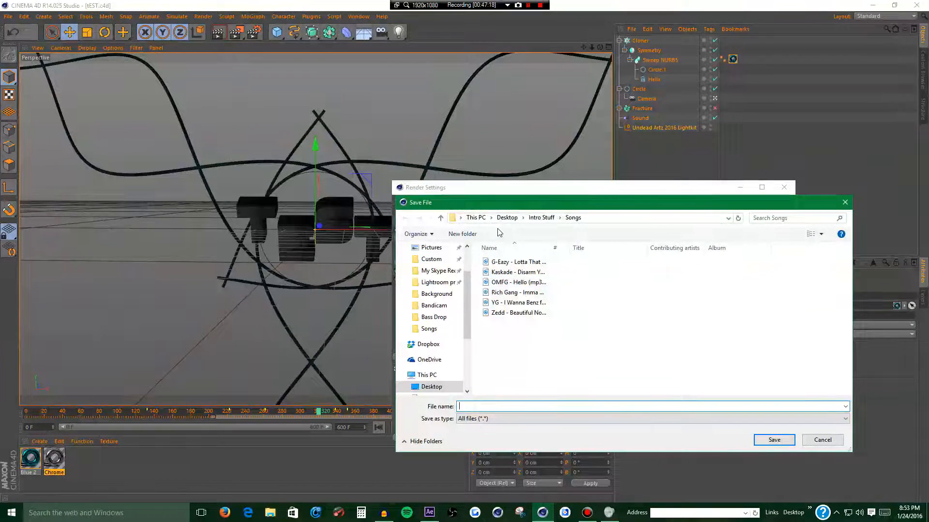
click(541, 217)
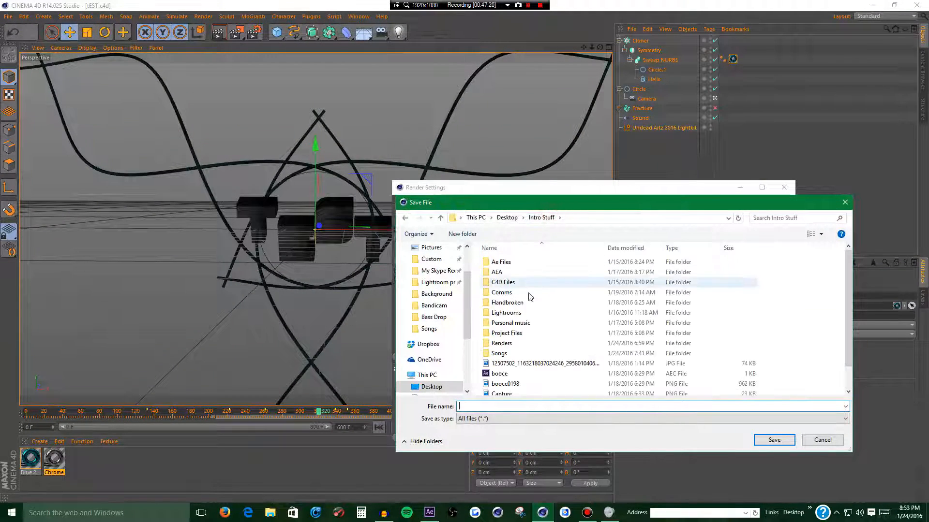
click(514, 343)
double_click(514, 343)
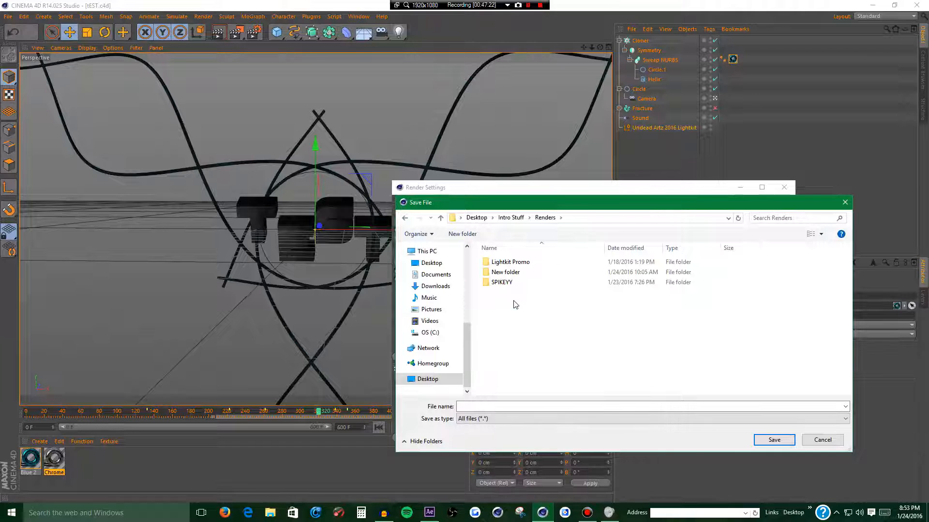
right_click(514, 303)
mouse_move(571, 406)
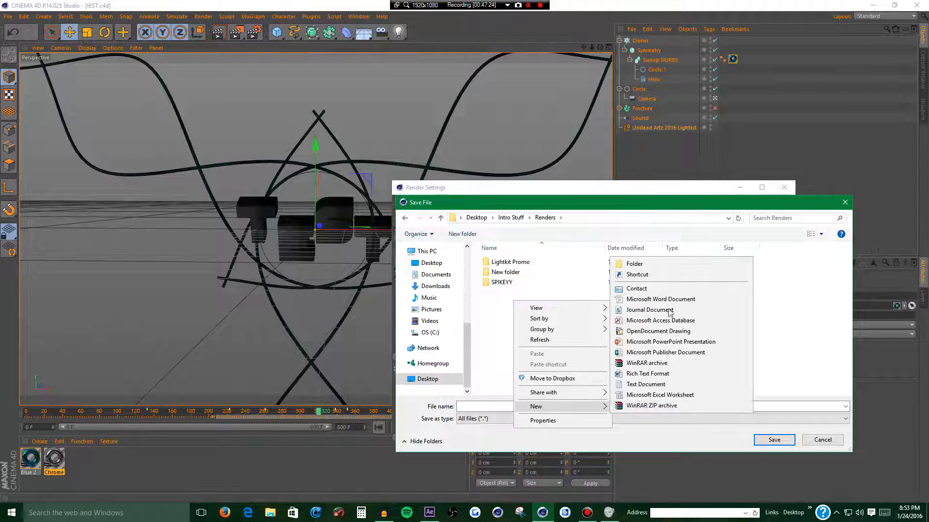
click(668, 266)
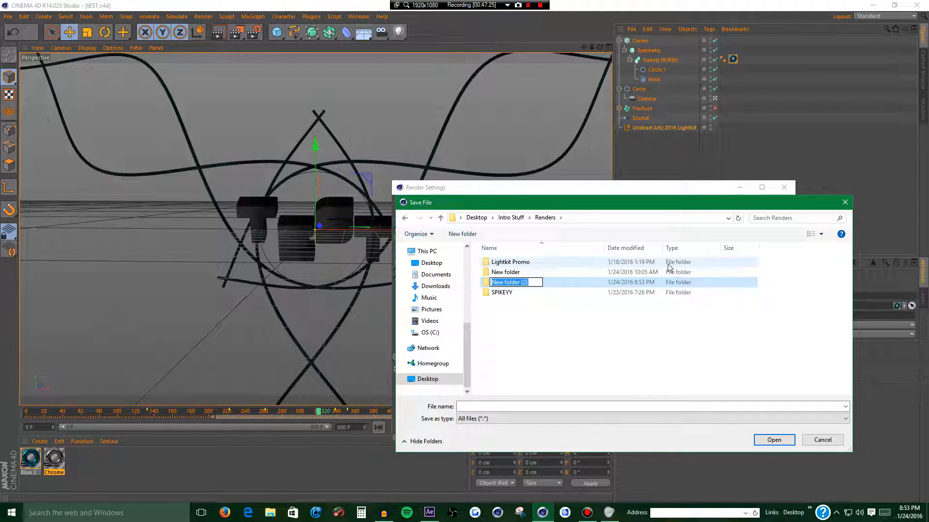
text(t)
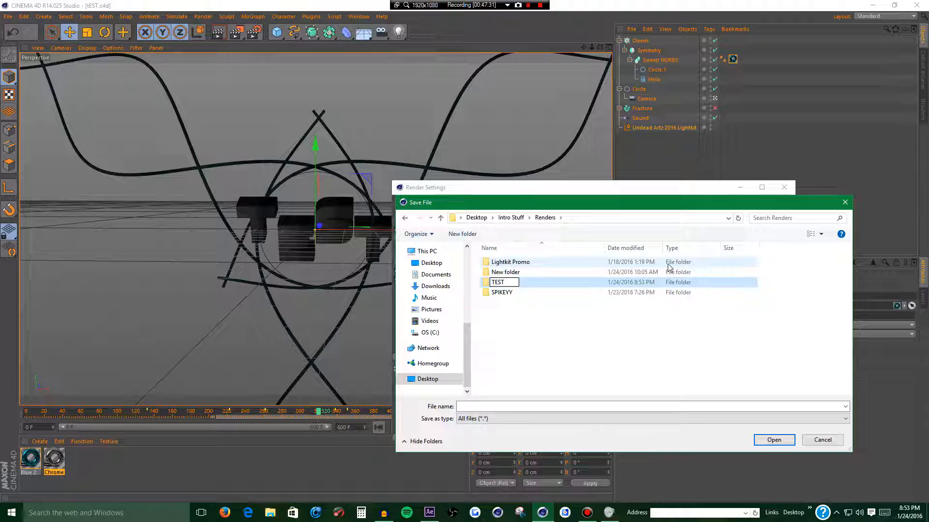
text(EST)
key(Return)
- Set the render output file to TEST inside the new TEST folder
double_click(577, 290)
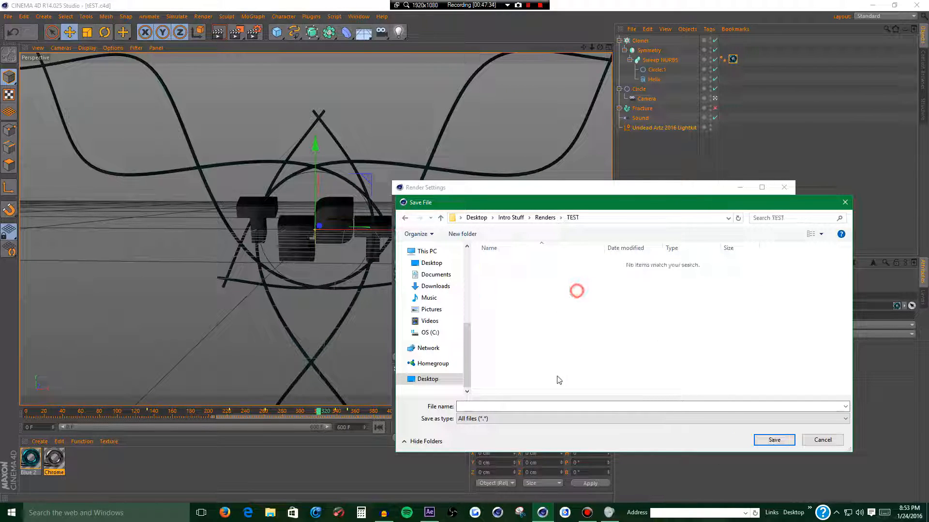
click(534, 405)
text(TEST)
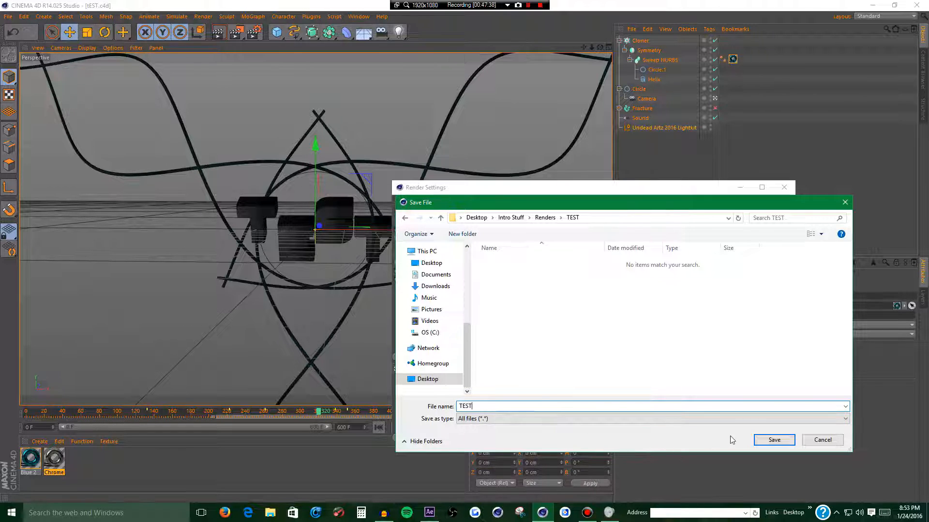
click(789, 441)
- Dismiss the compositing project save and set the output to all frames at a frame rate of 60
click(520, 396)
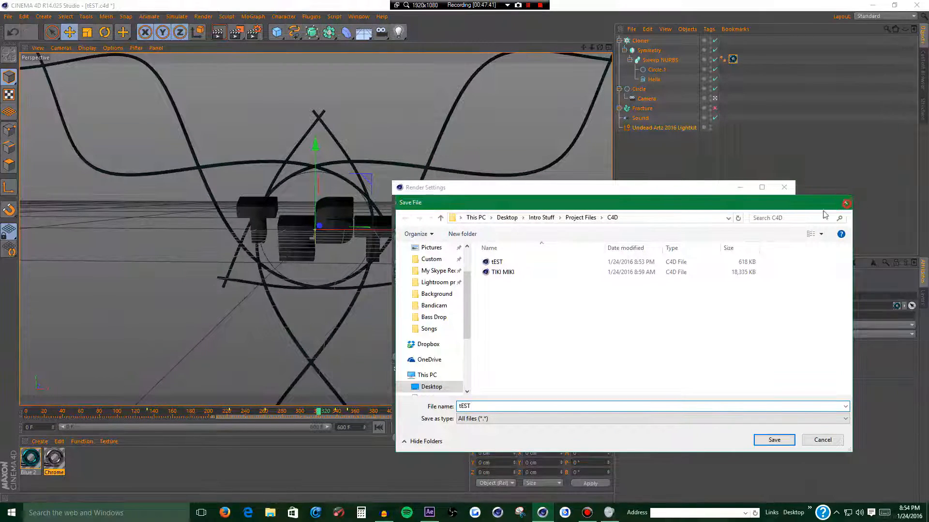
click(846, 204)
click(421, 221)
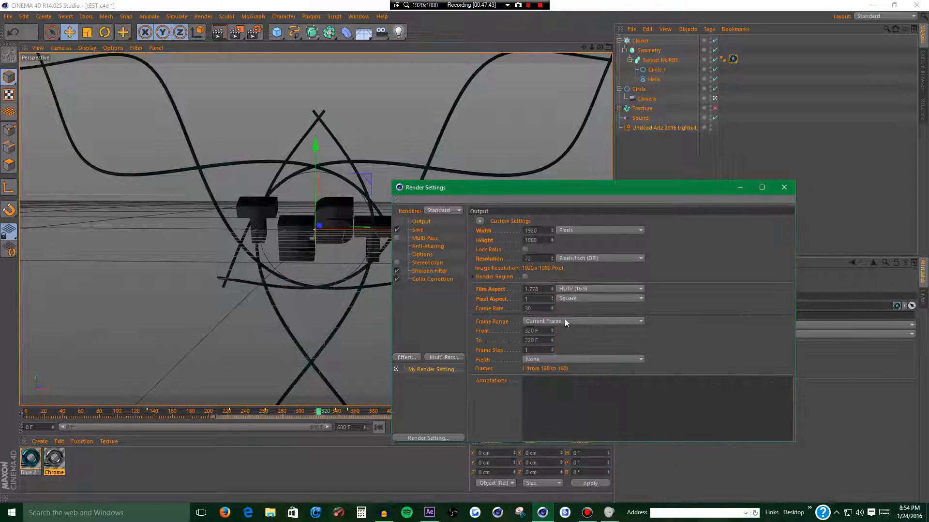
click(549, 321)
click(537, 330)
double_click(541, 309)
- Save the compositing project file as tEST in the Intro Stuff > Renders > TEST folder
click(419, 230)
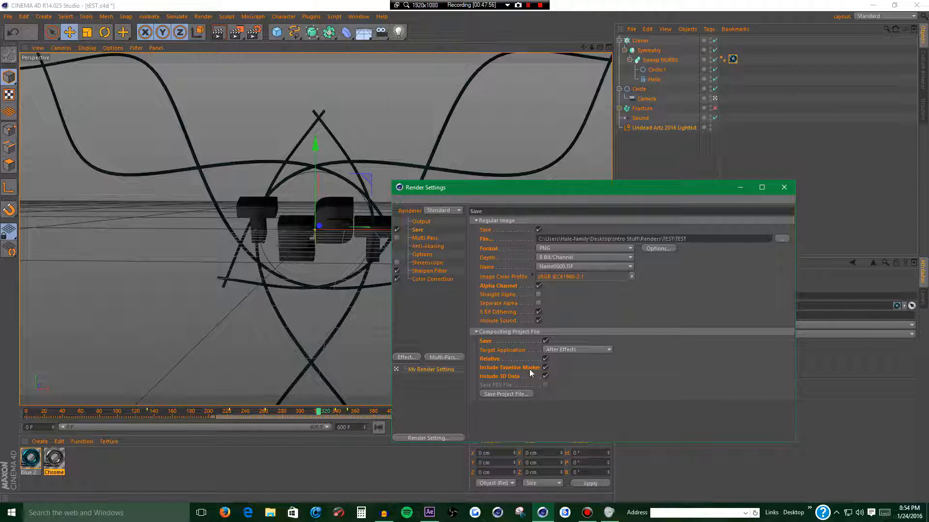
click(504, 395)
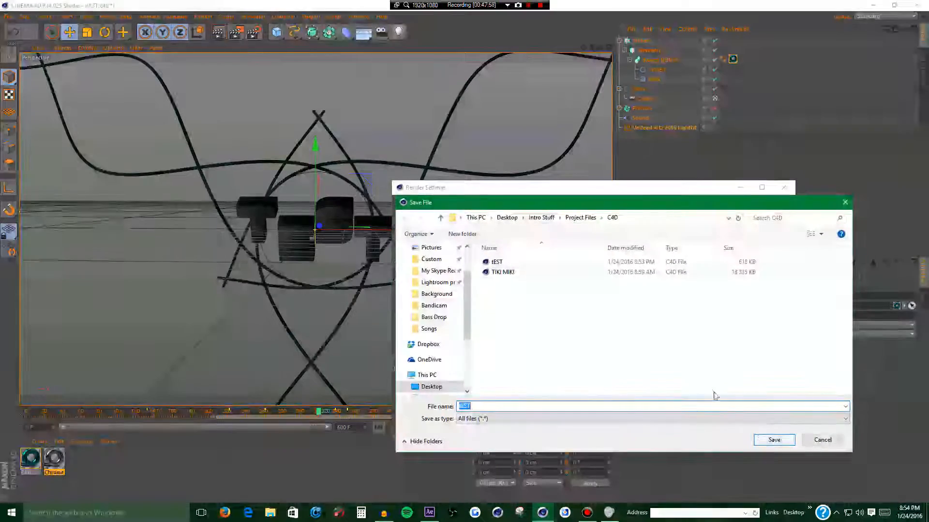
click(571, 216)
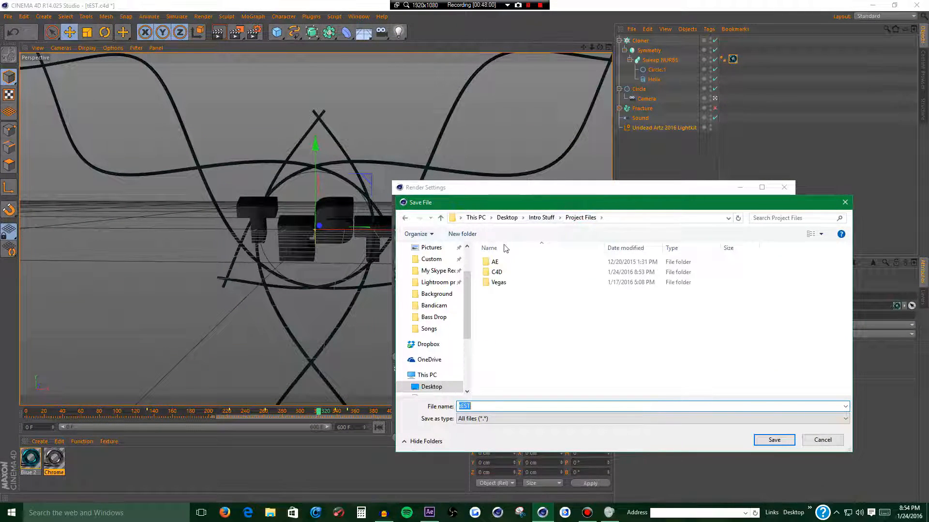
click(536, 219)
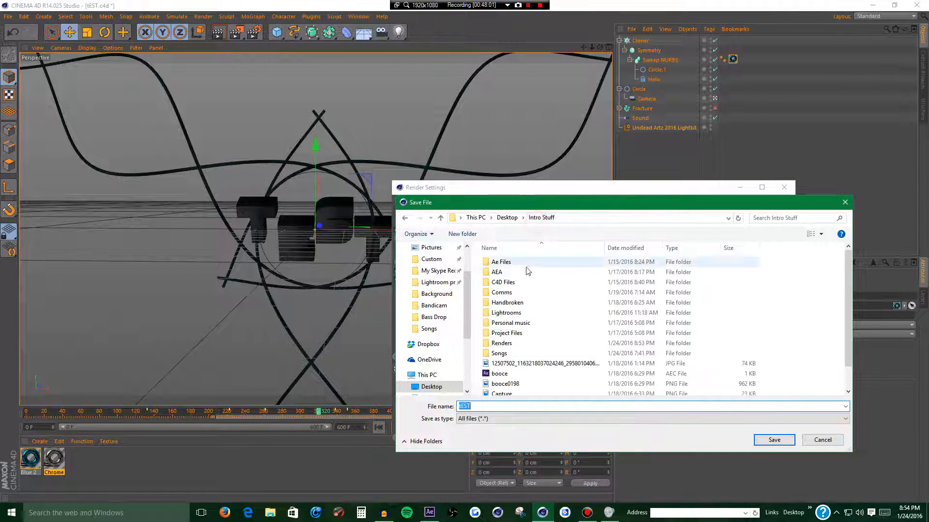
double_click(502, 342)
double_click(503, 294)
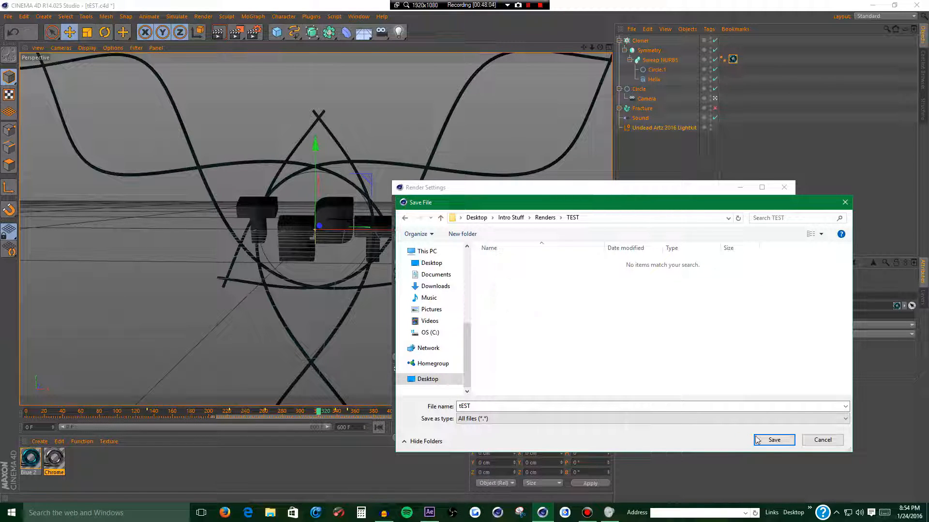
click(773, 441)
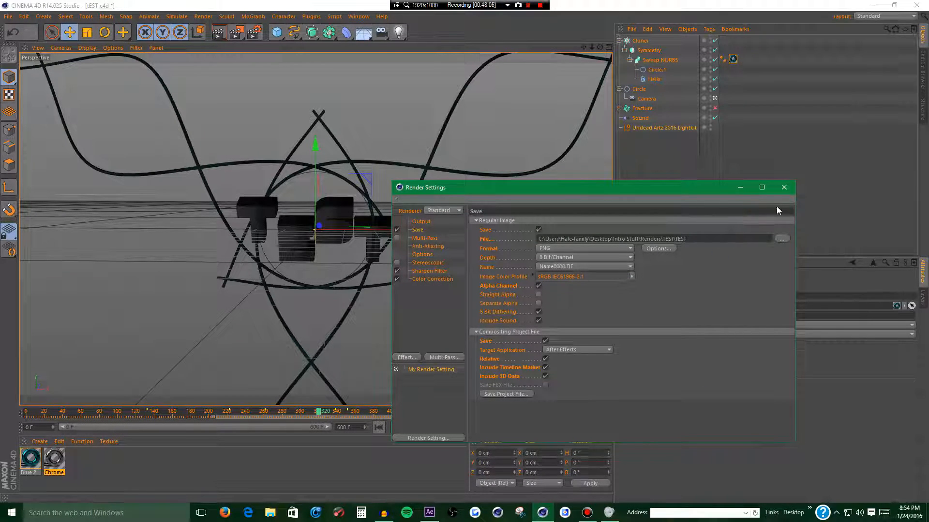
- Close the render settings, render the animation to the Picture Viewer, and maximize the viewer to inspect the first frames
click(786, 190)
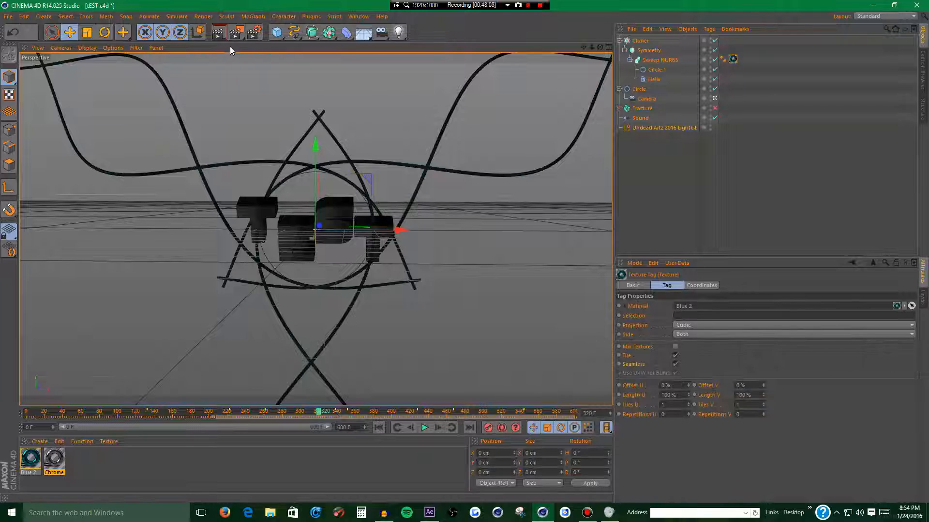
click(236, 35)
scroll(321, 244, down, 5)
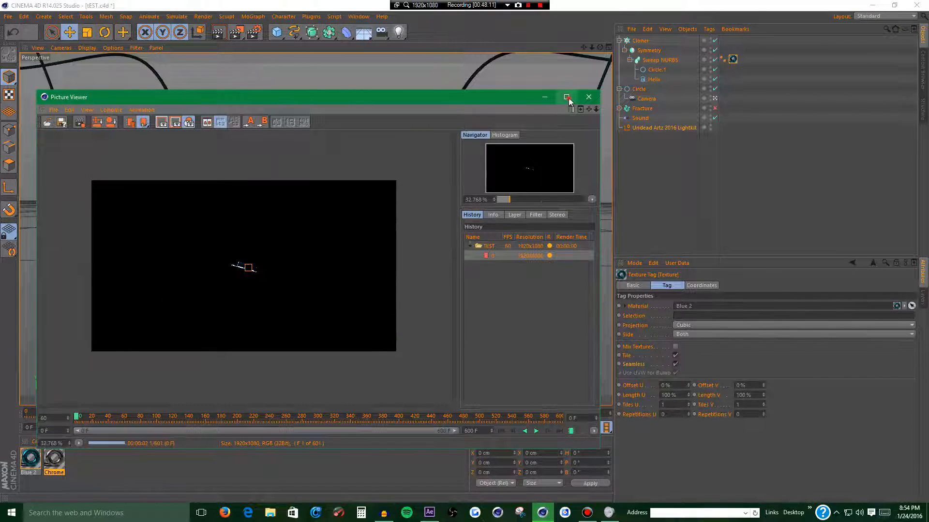
click(567, 97)
scroll(470, 213, up, 4)
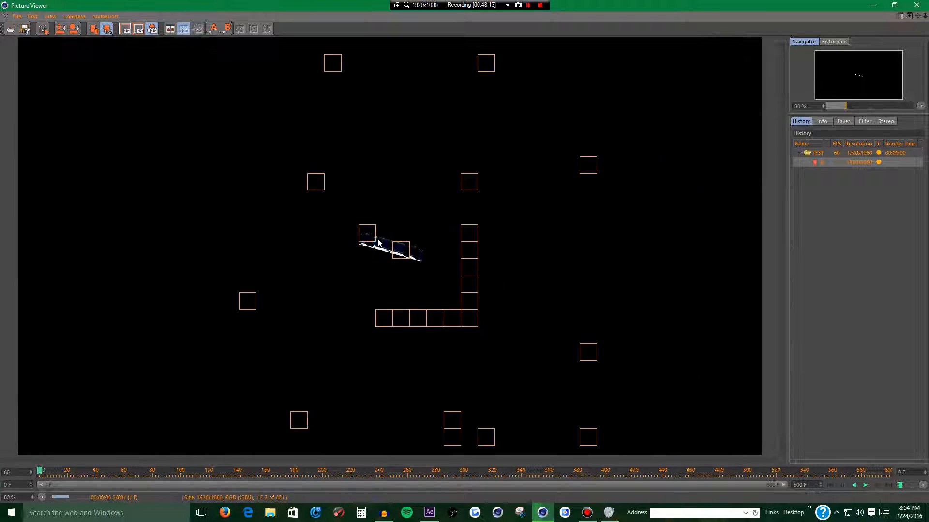
scroll(378, 243, up, 2)
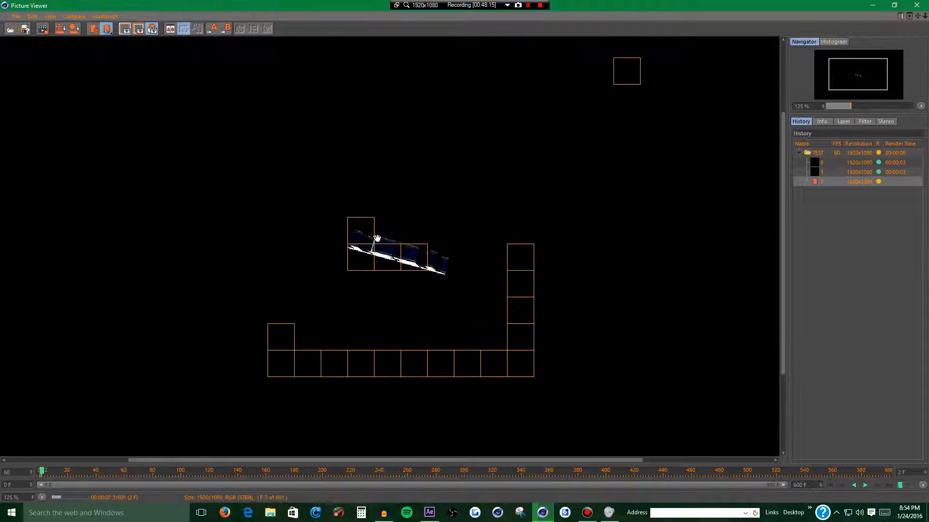
scroll(376, 238, down, 4)
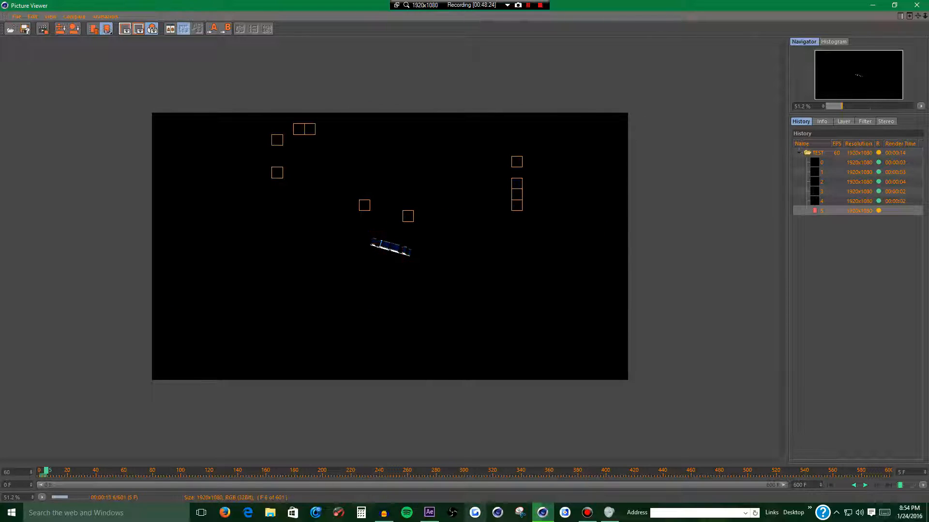
click(380, 513)
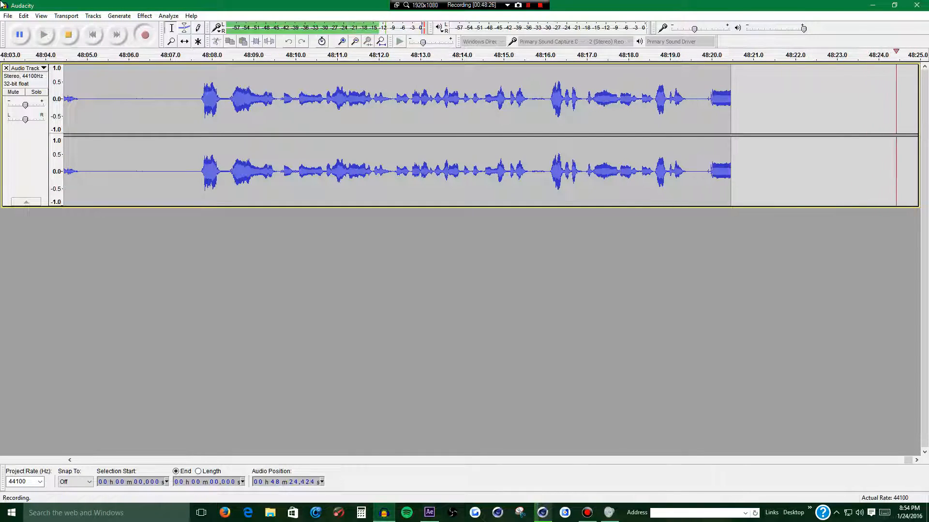